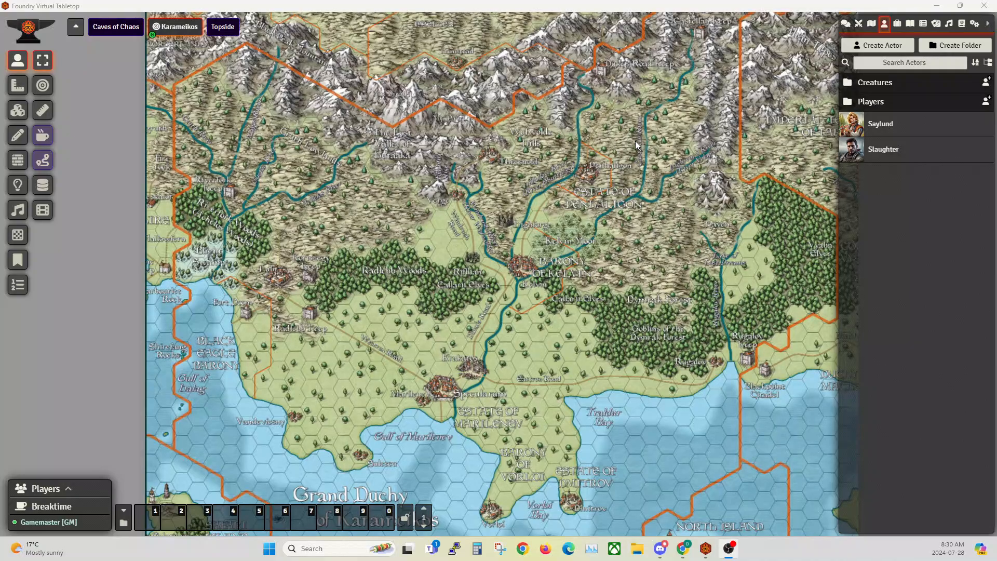
- Create a new actor of type Player Character named Tester and reposition its character sheet on the map
{"action": "left_click", "coordinate": [876, 48]}
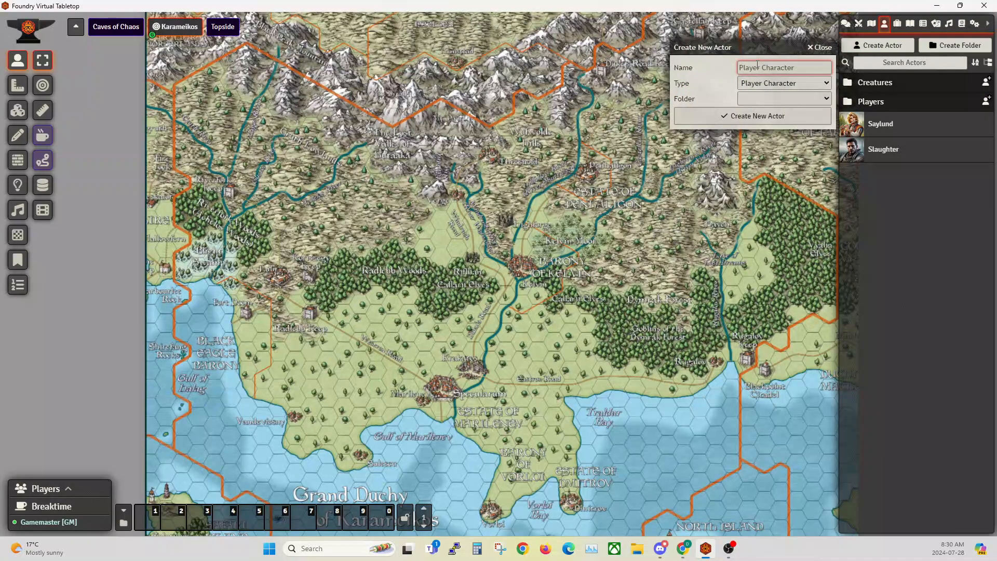
{"action": "type", "text": "Tester"}
{"action": "left_click", "coordinate": [760, 119]}
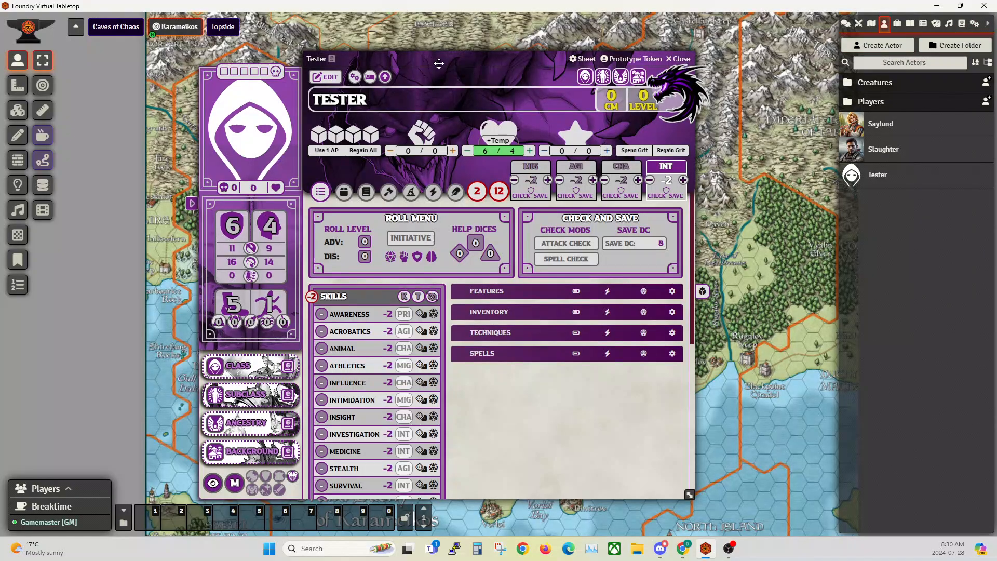
{"action": "left_click_drag", "start_coordinate": [427, 62], "coordinate": [461, 59]}
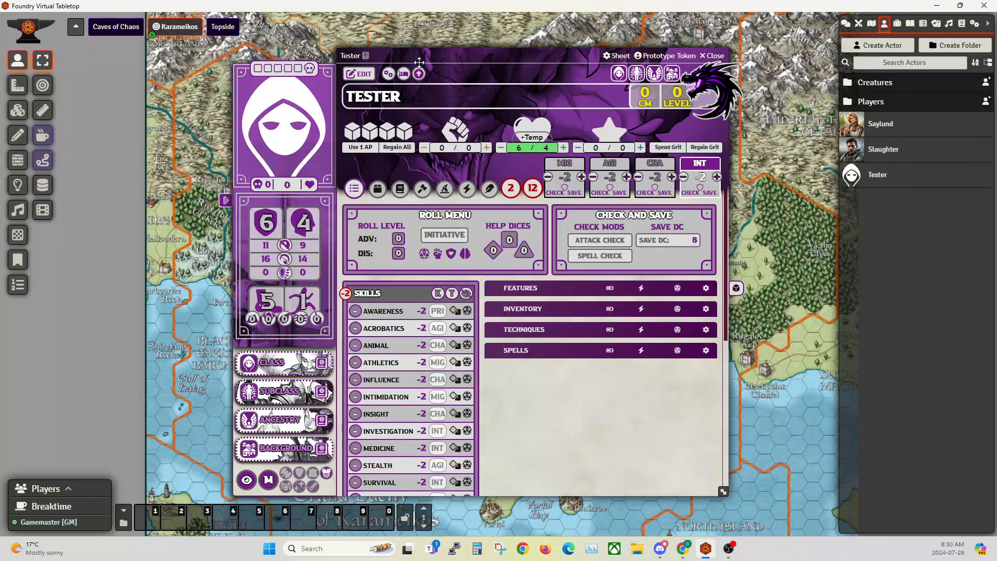
- Collapse and re-expand the character sheet's portrait and defenses sidebar twice
{"action": "left_click", "coordinate": [224, 201]}
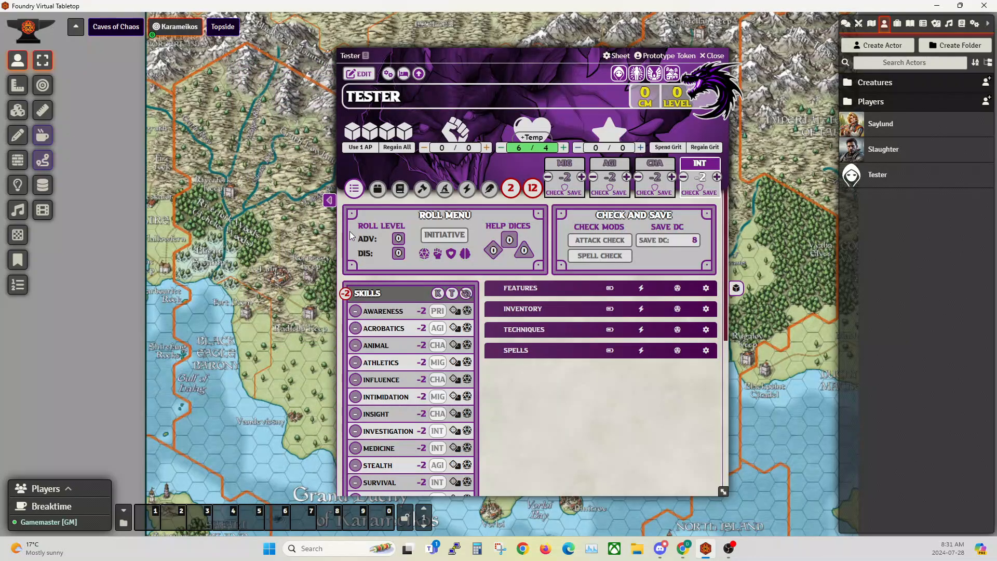
{"action": "left_click", "coordinate": [330, 200]}
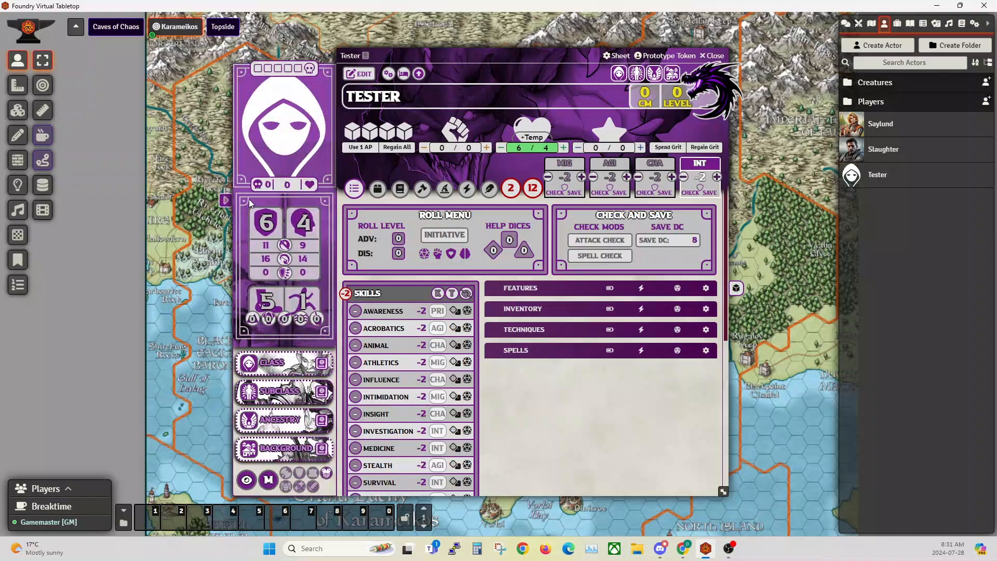
{"action": "left_click", "coordinate": [225, 201]}
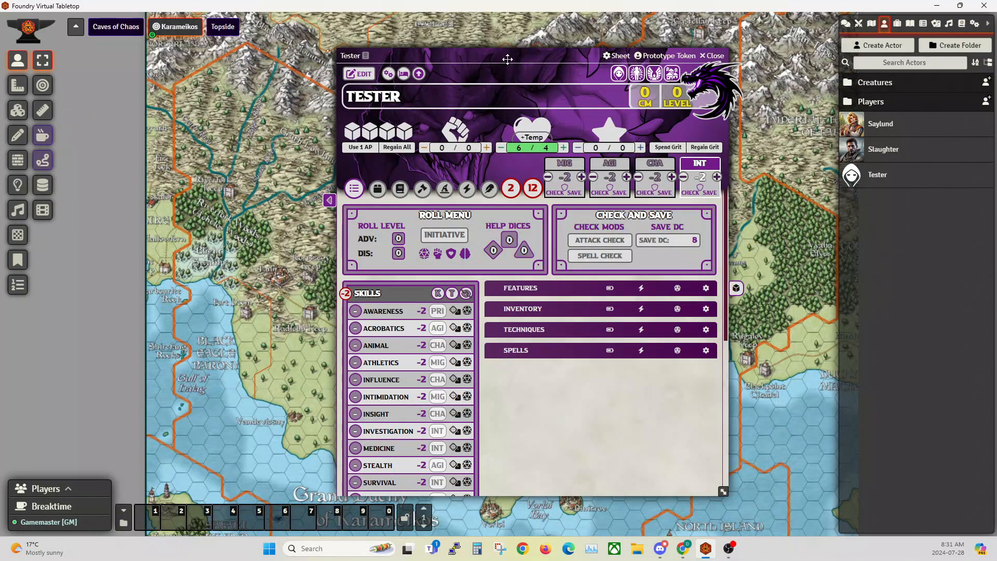
{"action": "mouse_move", "coordinate": [515, 56]}
{"action": "left_mouse_down"}
{"action": "mouse_move", "coordinate": [504, 57]}
{"action": "mouse_move", "coordinate": [529, 45]}
{"action": "left_mouse_up"}
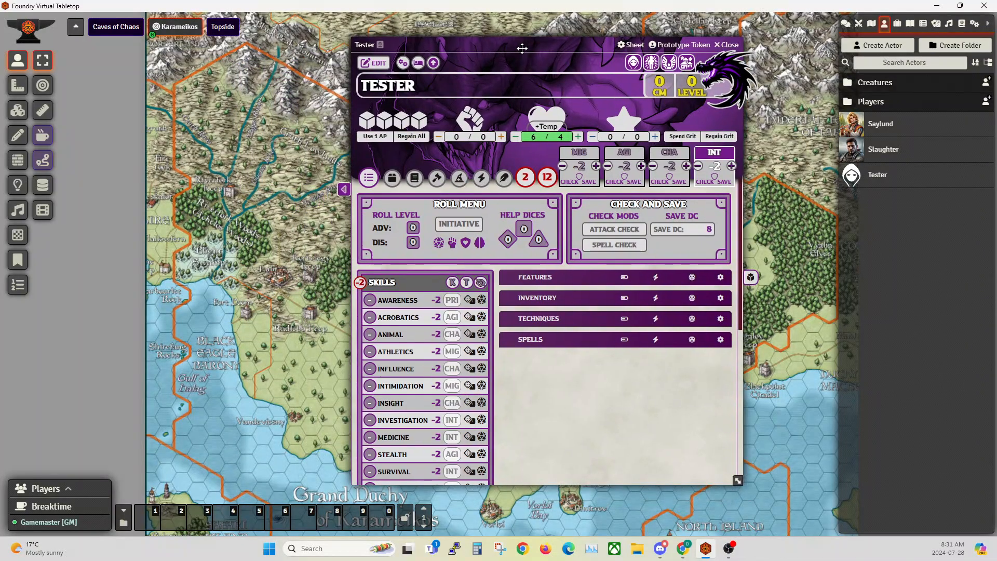
{"action": "left_click", "coordinate": [333, 191]}
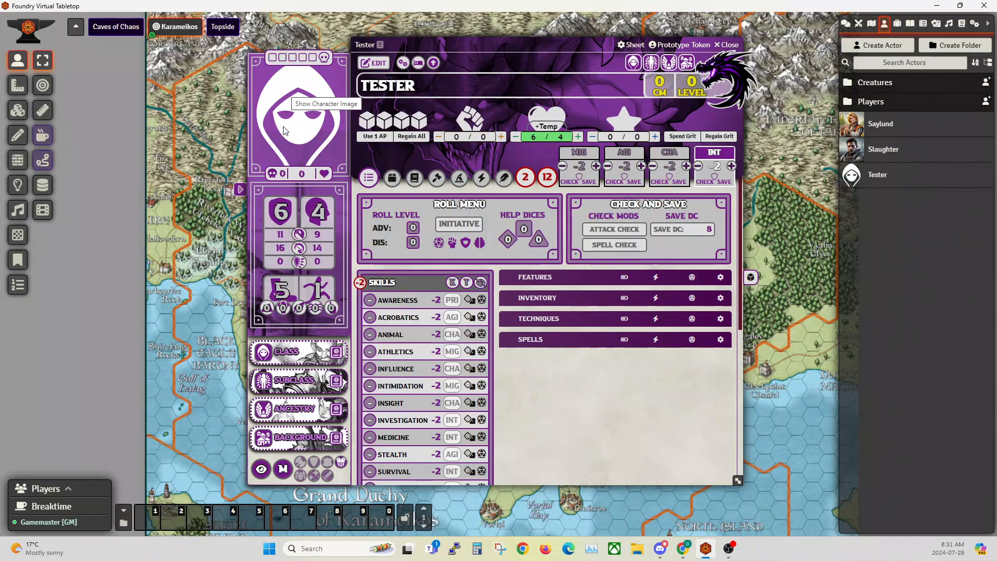
- Review the offensive, defensive, utility and reaction actions on the character sheet, and return to the items list
{"action": "left_click", "coordinate": [751, 277]}
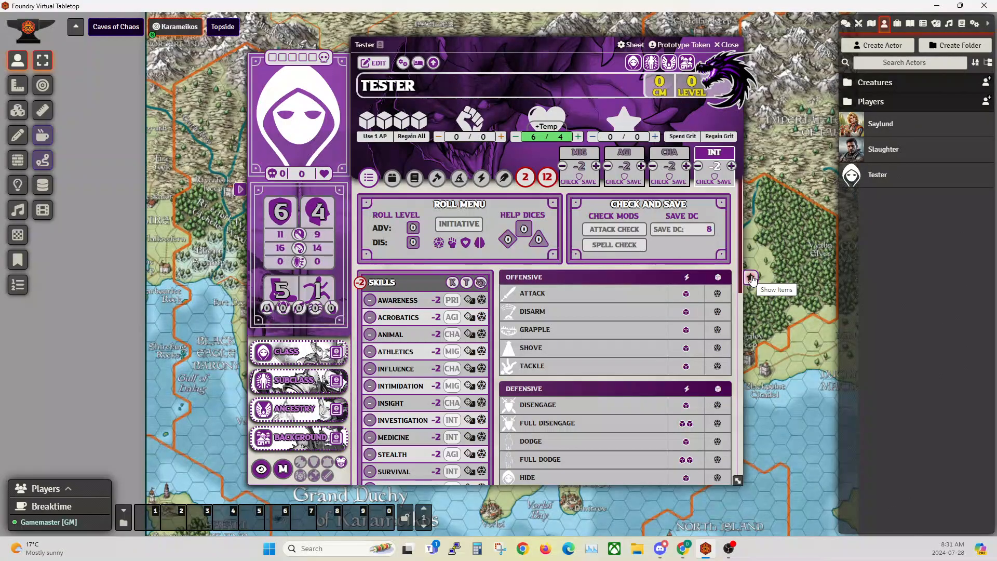
{"action": "scroll", "coordinate": [609, 320], "scroll_direction": "down", "scroll_amount": 5}
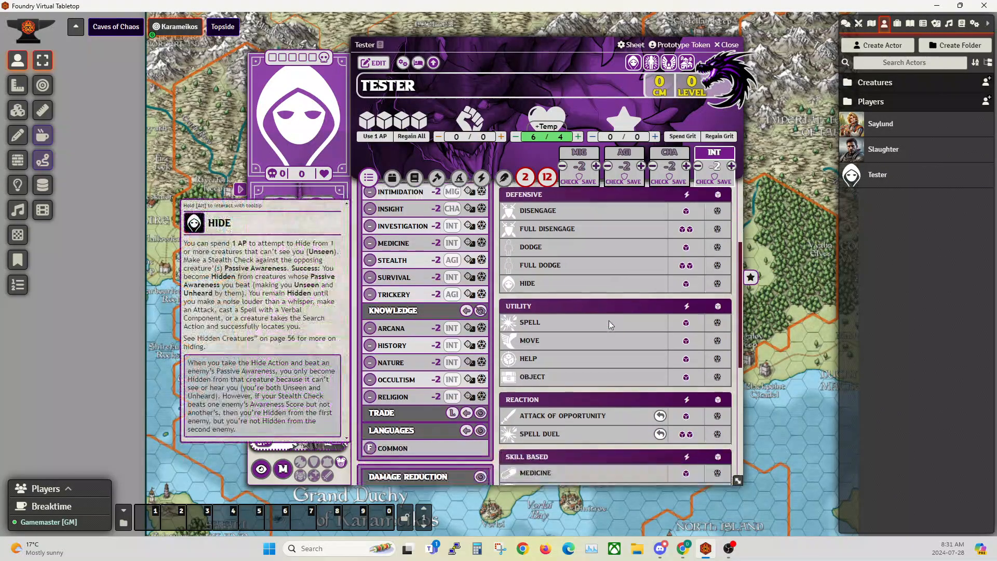
{"action": "scroll", "coordinate": [609, 320], "scroll_direction": "down", "scroll_amount": 3}
{"action": "scroll", "coordinate": [608, 320], "scroll_direction": "up", "scroll_amount": 10}
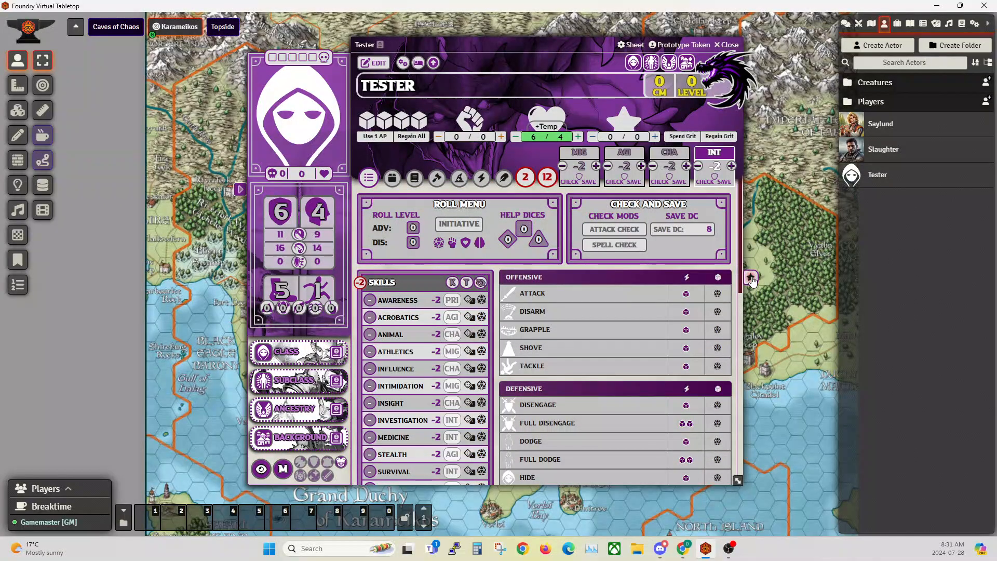
{"action": "left_click", "coordinate": [751, 278]}
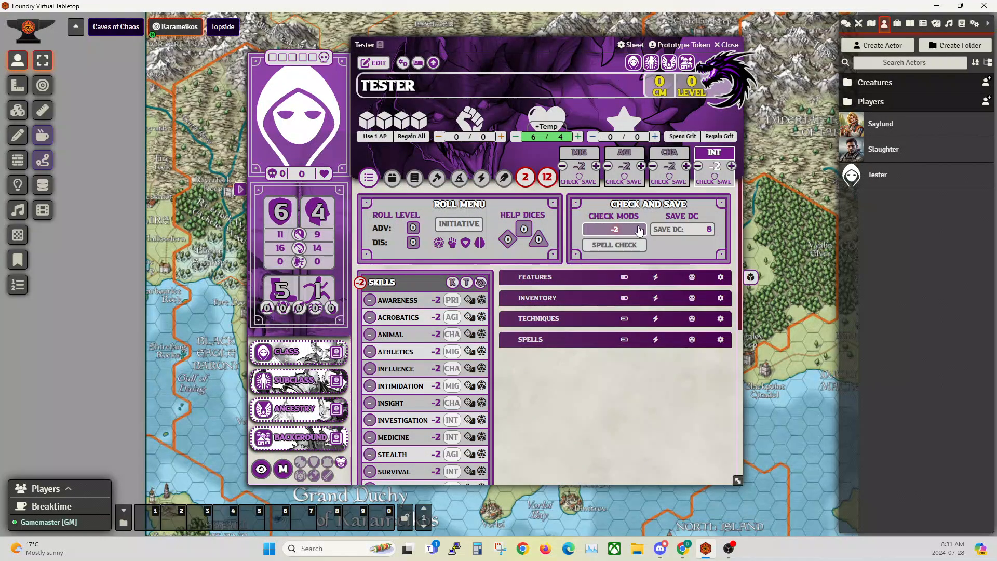
{"action": "left_click_drag", "start_coordinate": [529, 47], "coordinate": [507, 42]}
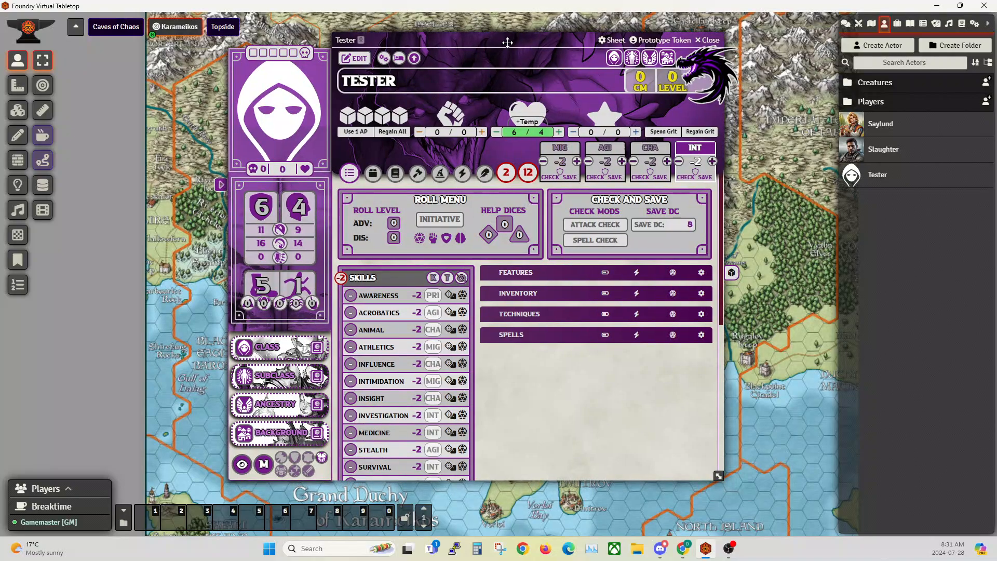
- Raise the character's Might to 0 and Agility to 3
{"action": "left_click", "coordinate": [577, 162]}
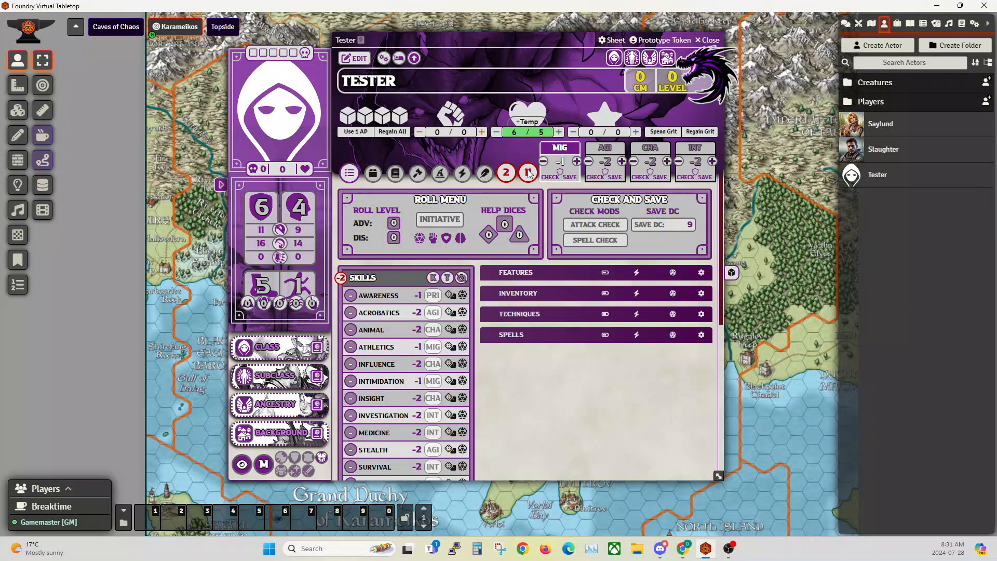
{"action": "left_click", "coordinate": [577, 163]}
{"action": "left_click", "coordinate": [622, 162]}
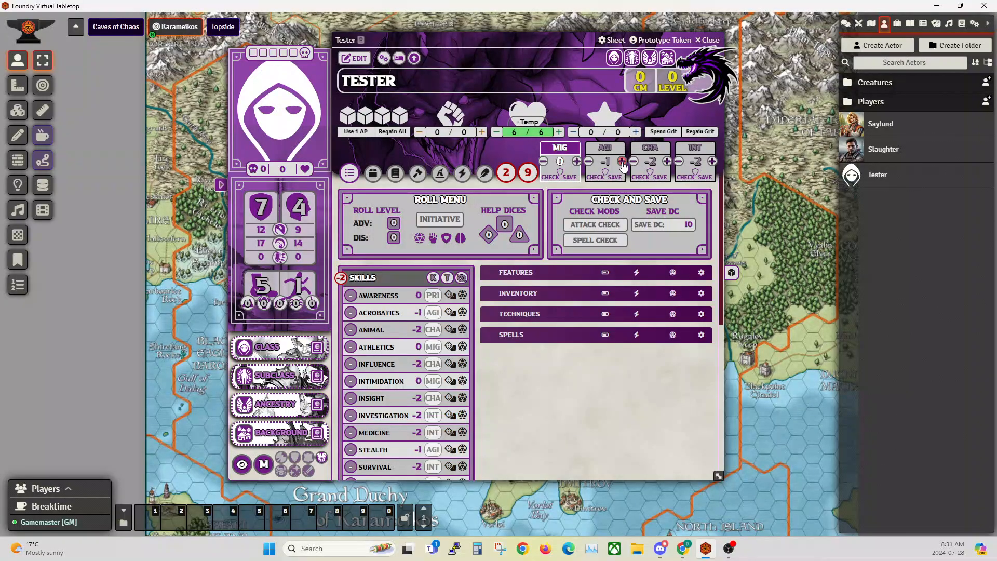
{"action": "left_click", "coordinate": [622, 162]}
{"action": "left_click", "coordinate": [622, 162]}
{"action": "left_click", "coordinate": [622, 162]}
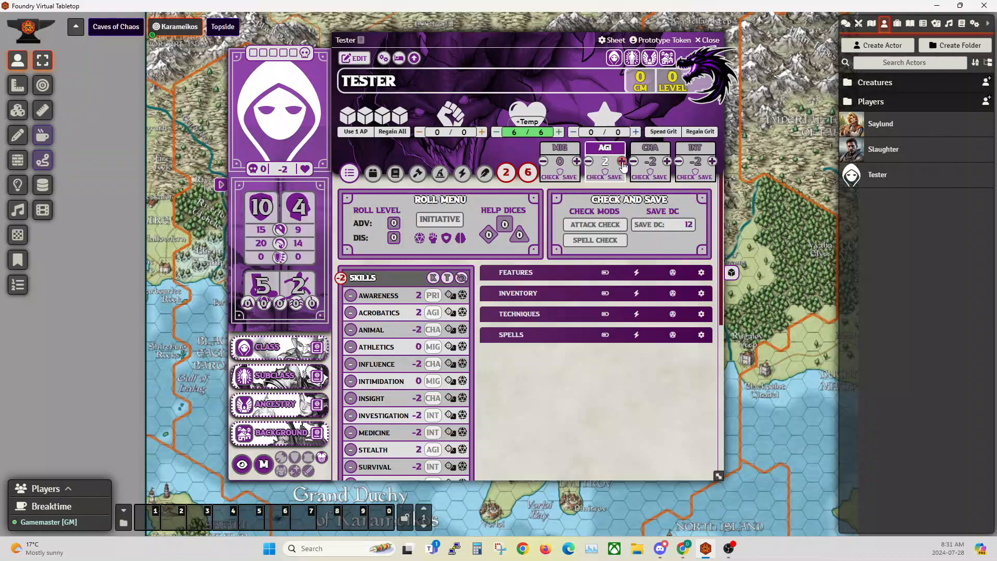
{"action": "left_click", "coordinate": [622, 162]}
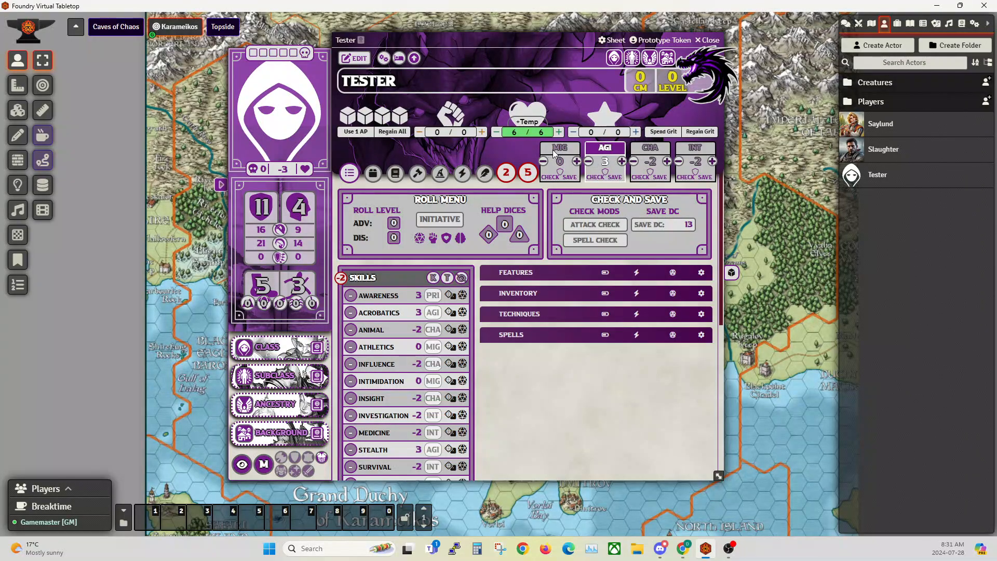
- Try shifting Might and Agility by one point and restore Might to 0 and Agility to 3
{"action": "left_click", "coordinate": [576, 161]}
{"action": "left_click", "coordinate": [543, 161]}
{"action": "left_click", "coordinate": [543, 162]}
{"action": "left_click", "coordinate": [576, 161]}
{"action": "left_click", "coordinate": [589, 162]}
{"action": "left_click", "coordinate": [621, 161]}
- Raise the character's Charisma to 0 and reposition the character sheet
{"action": "left_click", "coordinate": [667, 162]}
{"action": "left_click", "coordinate": [667, 162]}
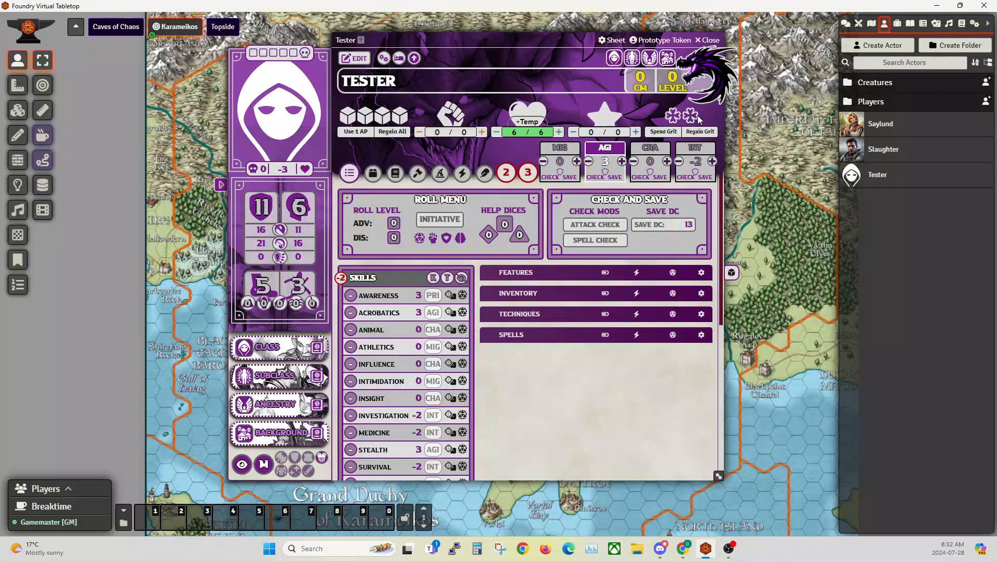
{"action": "left_click_drag", "start_coordinate": [523, 39], "coordinate": [488, 43]}
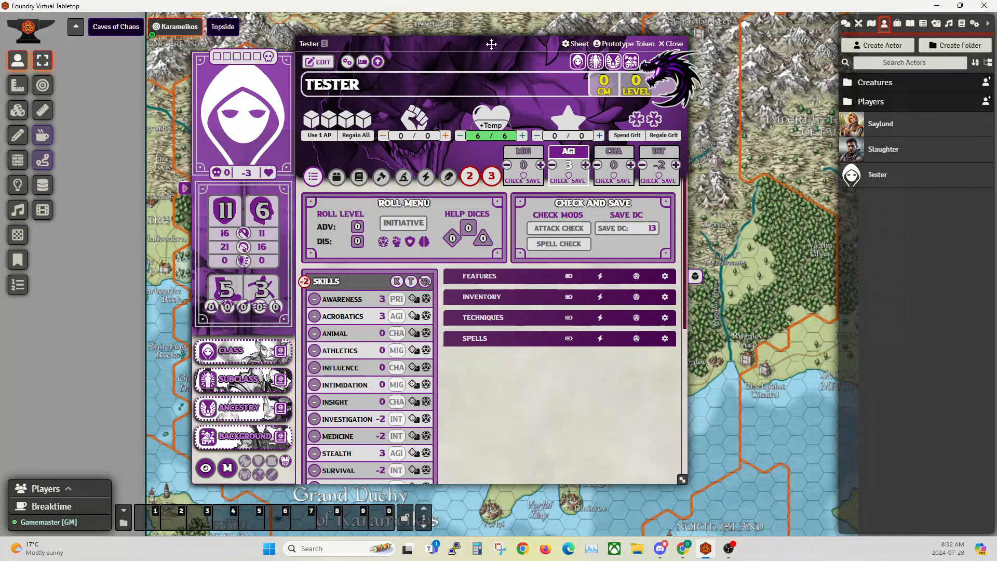
{"action": "left_click_drag", "start_coordinate": [489, 45], "coordinate": [506, 47]}
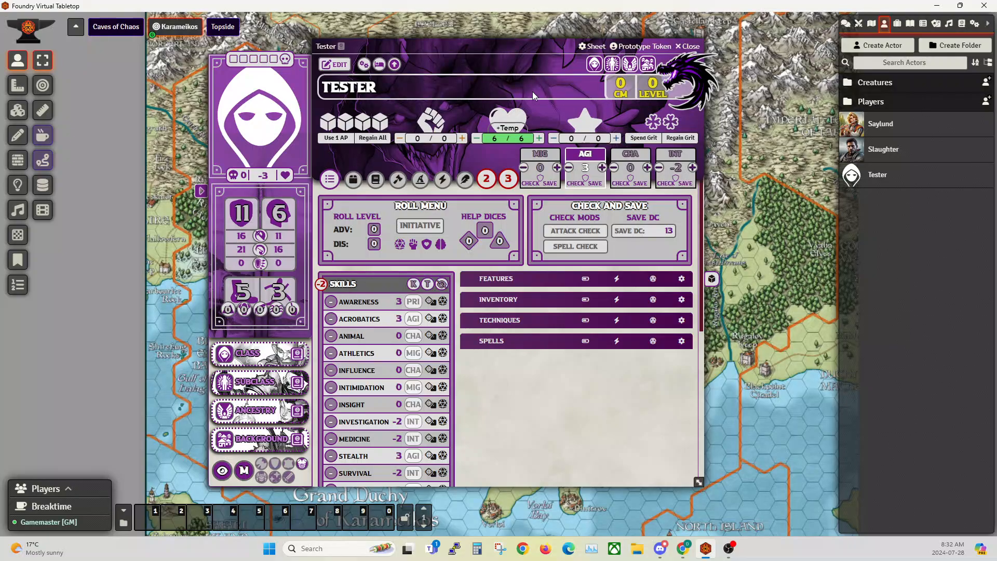
- Try lowering and raising Charisma by one point and return it to 0
{"action": "left_click", "coordinate": [614, 167]}
{"action": "left_click", "coordinate": [646, 167]}
{"action": "left_click", "coordinate": [647, 167]}
{"action": "left_click", "coordinate": [613, 167]}
- Raise the character's Intelligence to 1, spending the remaining attribute points
{"action": "left_click", "coordinate": [692, 167]}
{"action": "left_click", "coordinate": [692, 168]}
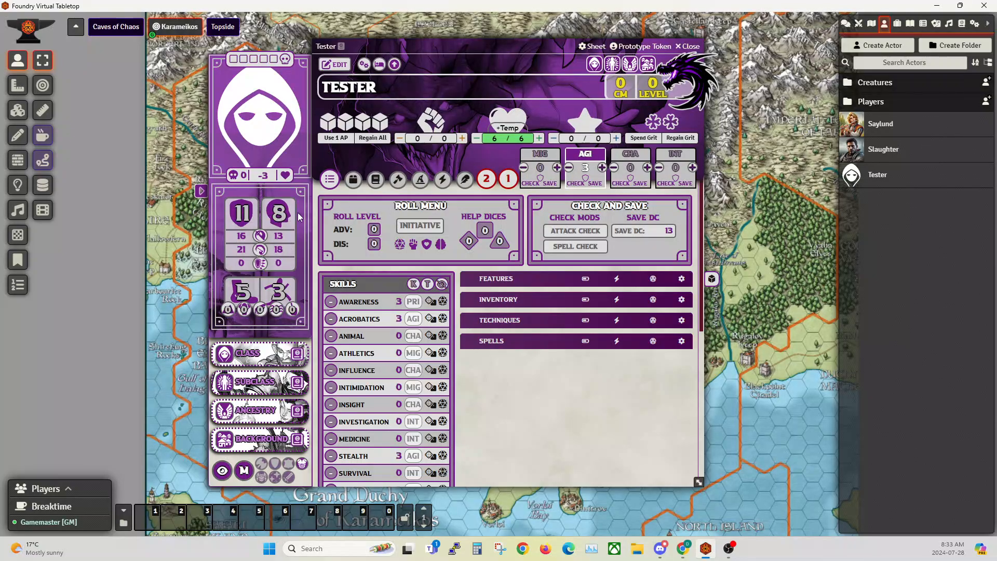
{"action": "left_click", "coordinate": [693, 168]}
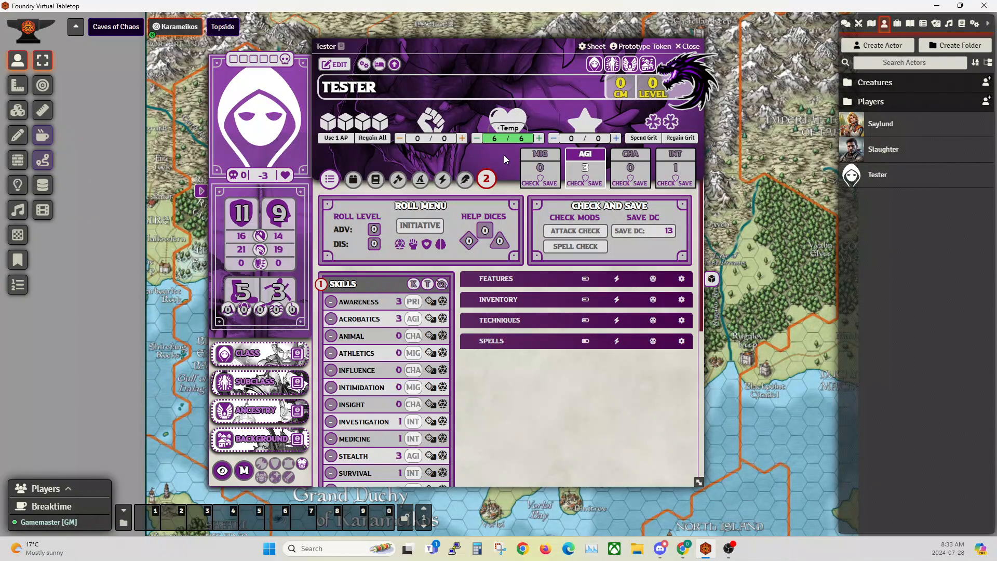
{"action": "left_click_drag", "start_coordinate": [478, 46], "coordinate": [444, 43]}
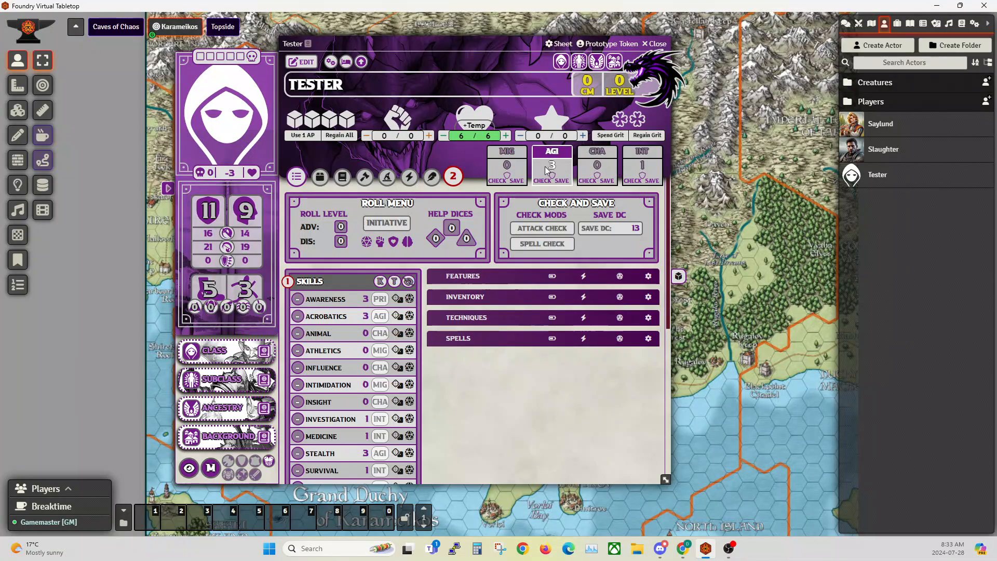
- Enable edit mode on the character sheet and lower Agility to -2
{"action": "left_click", "coordinate": [300, 63]}
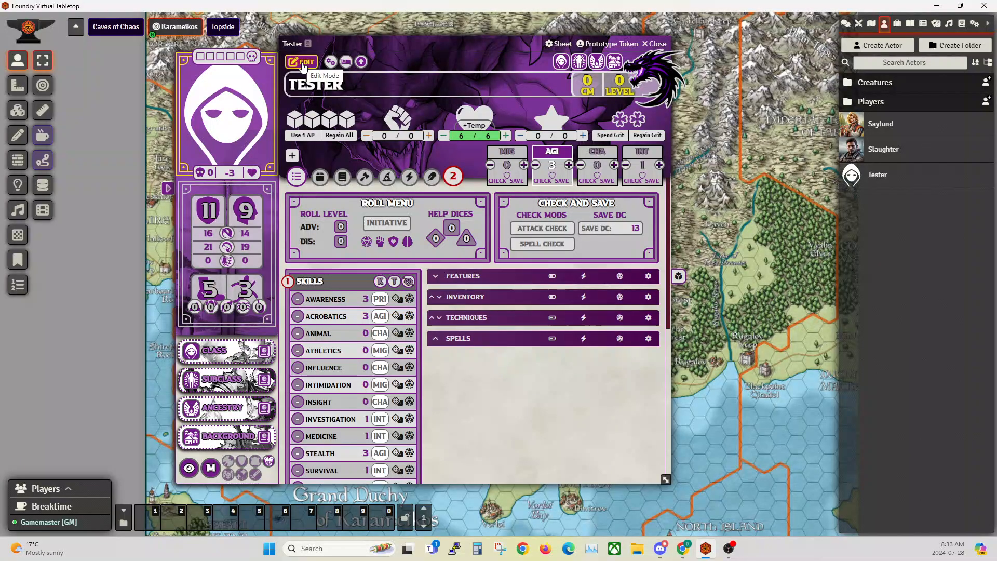
{"action": "left_click", "coordinate": [534, 165]}
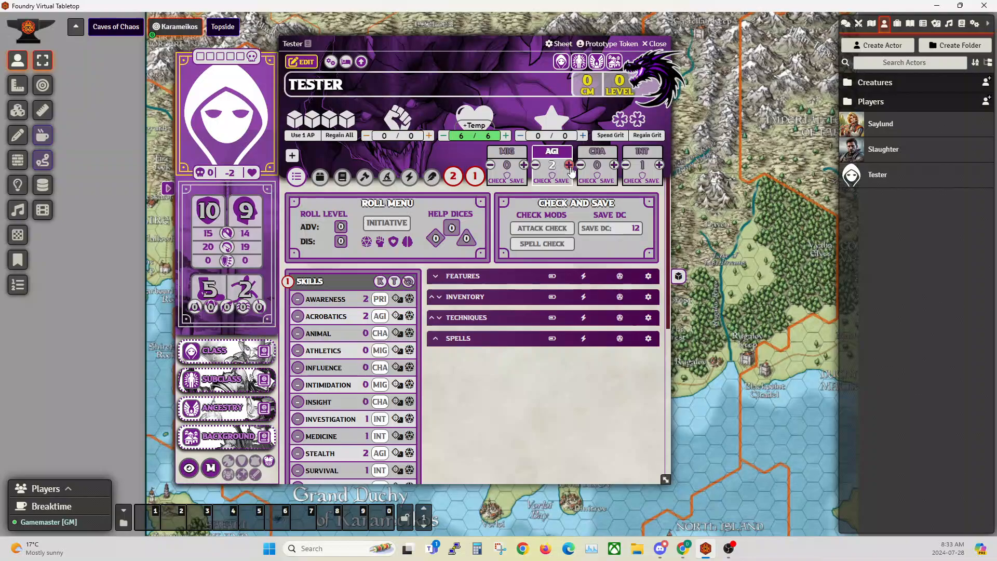
{"action": "left_click", "coordinate": [569, 165]}
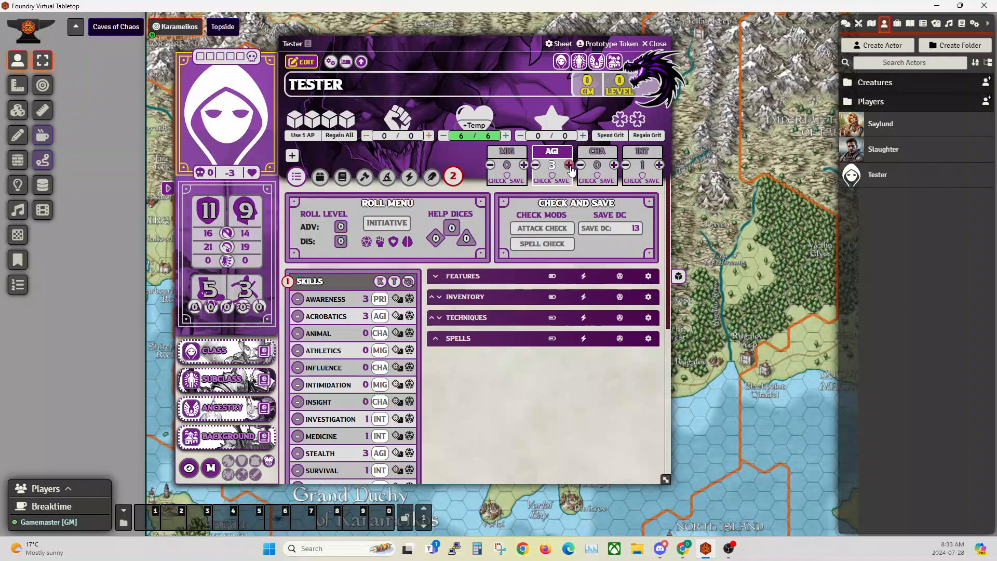
{"action": "left_click", "coordinate": [535, 165]}
{"action": "left_click", "coordinate": [535, 166]}
{"action": "left_click", "coordinate": [536, 165]}
{"action": "left_click", "coordinate": [535, 165]}
{"action": "left_click", "coordinate": [535, 165]}
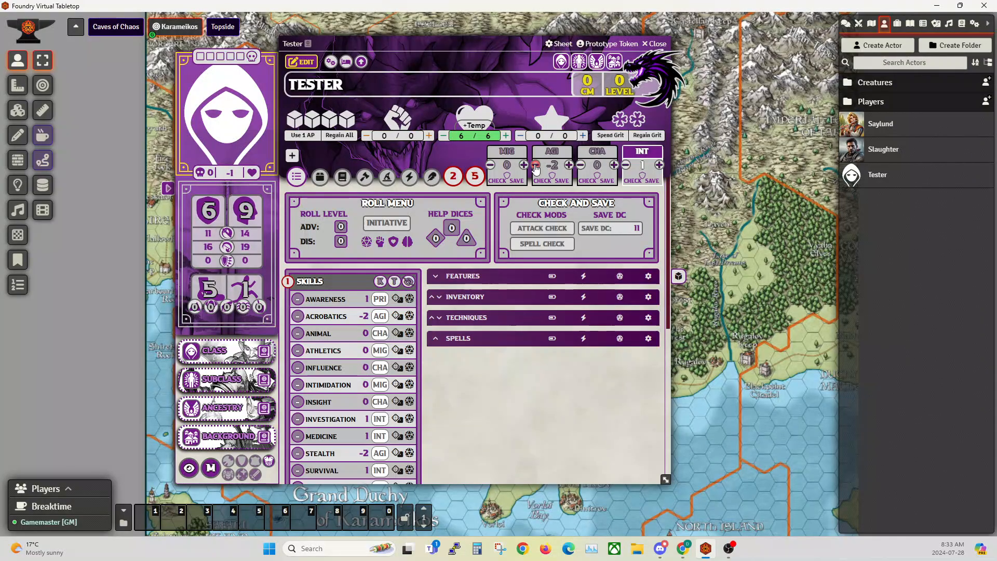
- Raise Agility back to 3 and turn off edit mode on the character sheet
{"action": "left_click", "coordinate": [568, 165]}
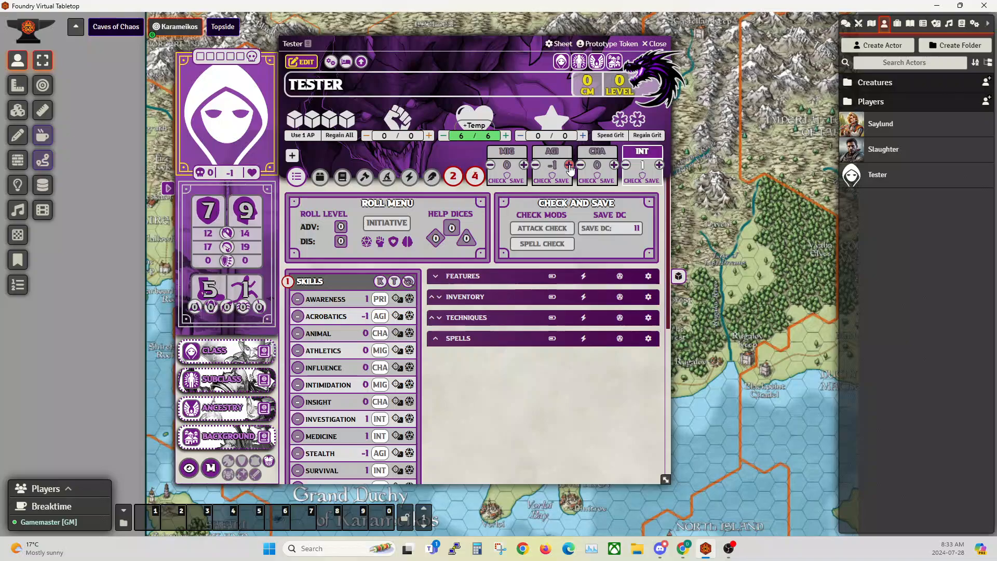
{"action": "left_click", "coordinate": [569, 165]}
{"action": "left_click", "coordinate": [569, 165]}
{"action": "left_click", "coordinate": [569, 165]}
{"action": "left_click", "coordinate": [569, 165]}
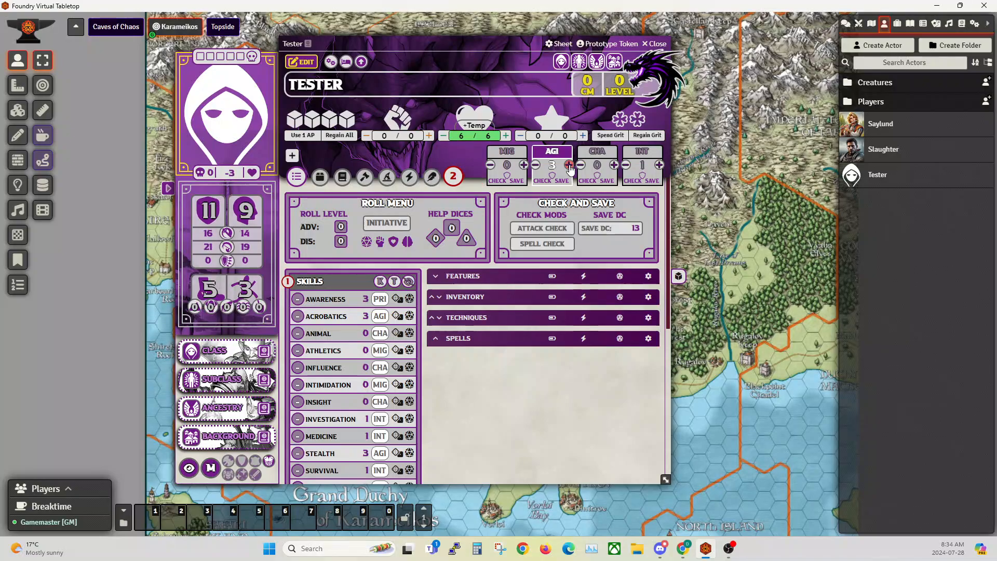
{"action": "left_click", "coordinate": [302, 62]}
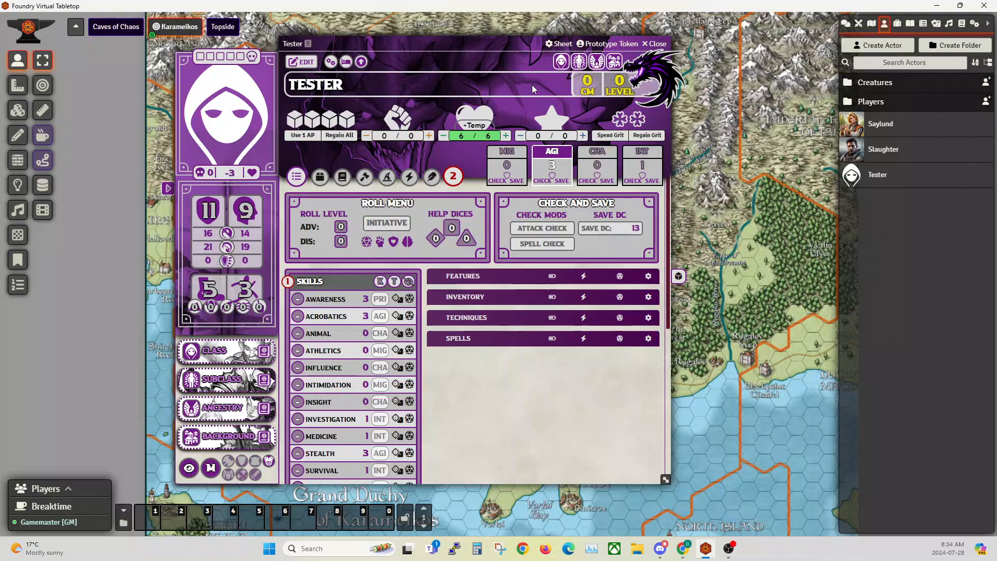
- Assign the character's two save masteries to Agility and Intelligence
{"action": "left_click_drag", "start_coordinate": [510, 46], "coordinate": [526, 45]}
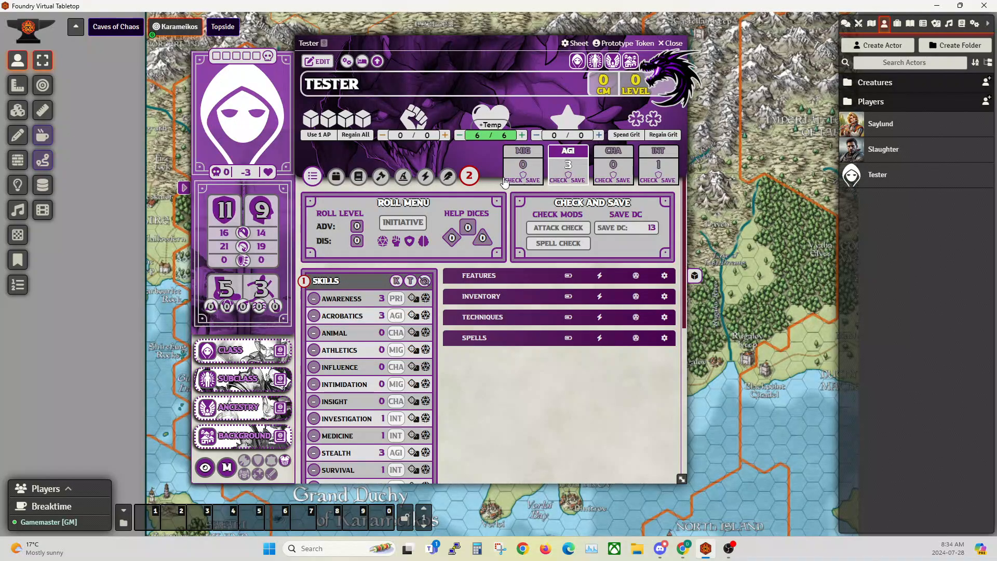
{"action": "left_click", "coordinate": [569, 177]}
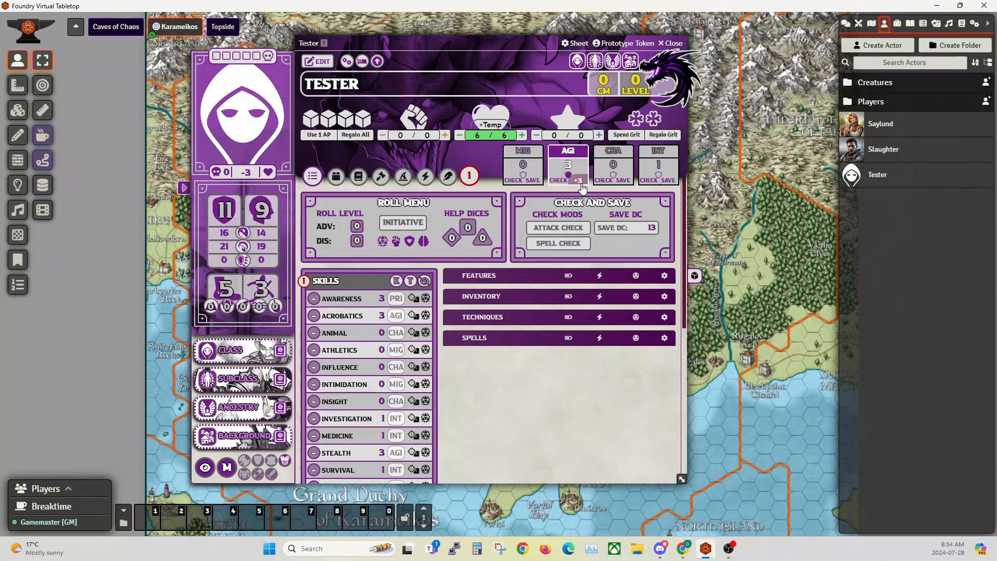
{"action": "left_click", "coordinate": [658, 176]}
{"action": "left_click_drag", "start_coordinate": [419, 41], "coordinate": [404, 36]}
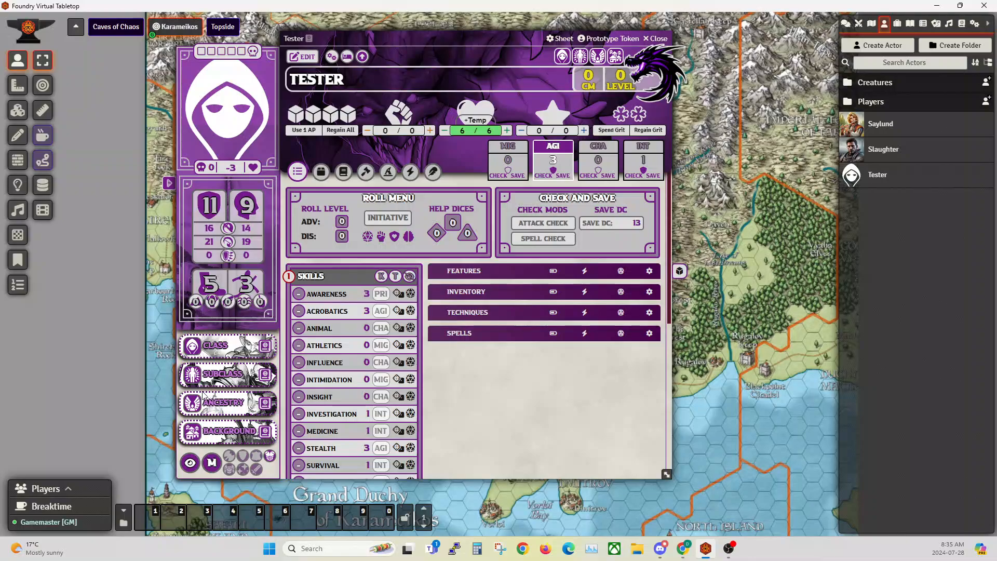
- Add Beta Background from the Backgrounds compendium to the Tester character sheet and finish the character advancement
{"action": "left_click", "coordinate": [962, 25]}
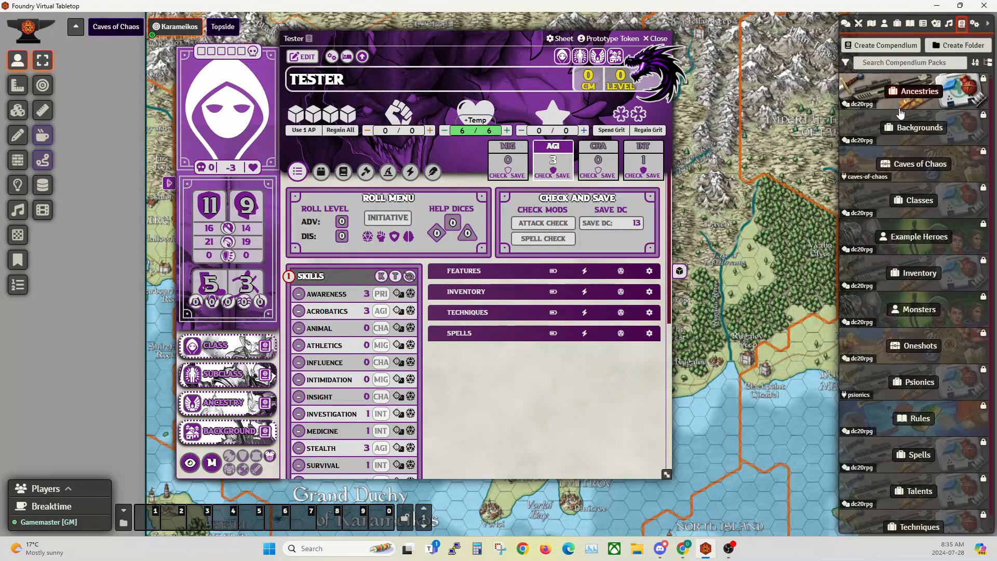
{"action": "left_click", "coordinate": [919, 127]}
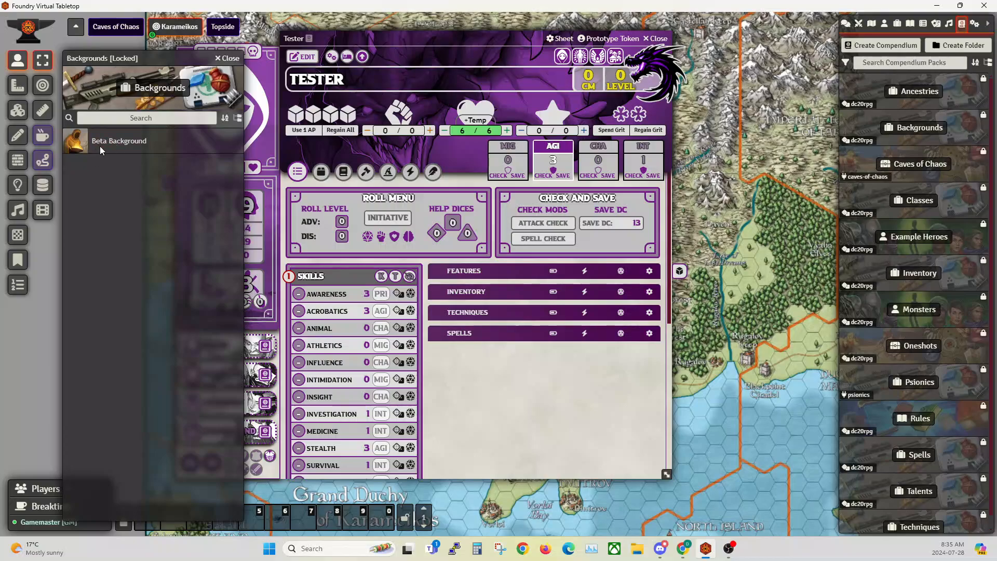
{"action": "left_click_drag", "start_coordinate": [155, 59], "coordinate": [788, 44]}
{"action": "scroll", "coordinate": [348, 298], "scroll_direction": "down", "scroll_amount": 4}
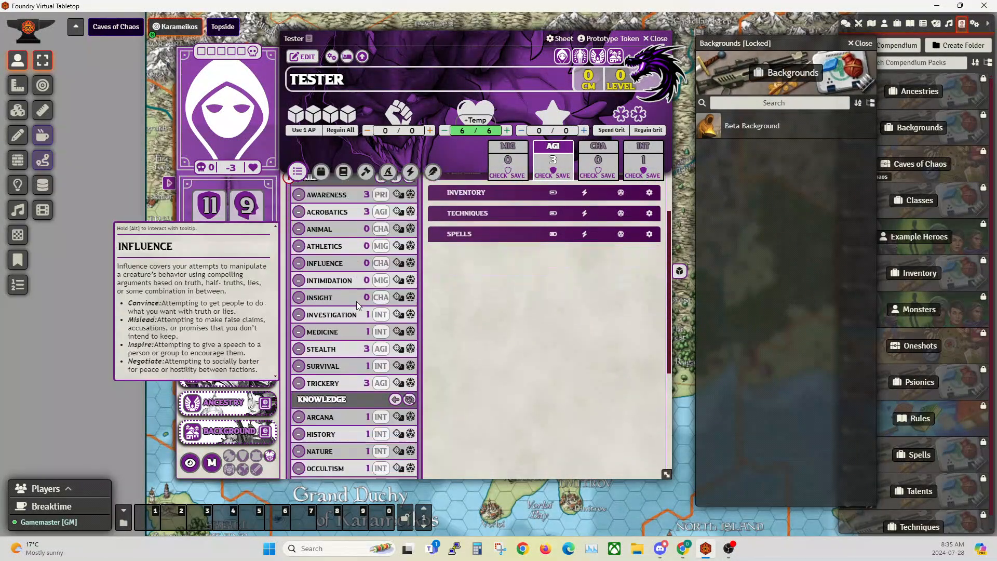
{"action": "scroll", "coordinate": [338, 411], "scroll_direction": "down", "scroll_amount": 3}
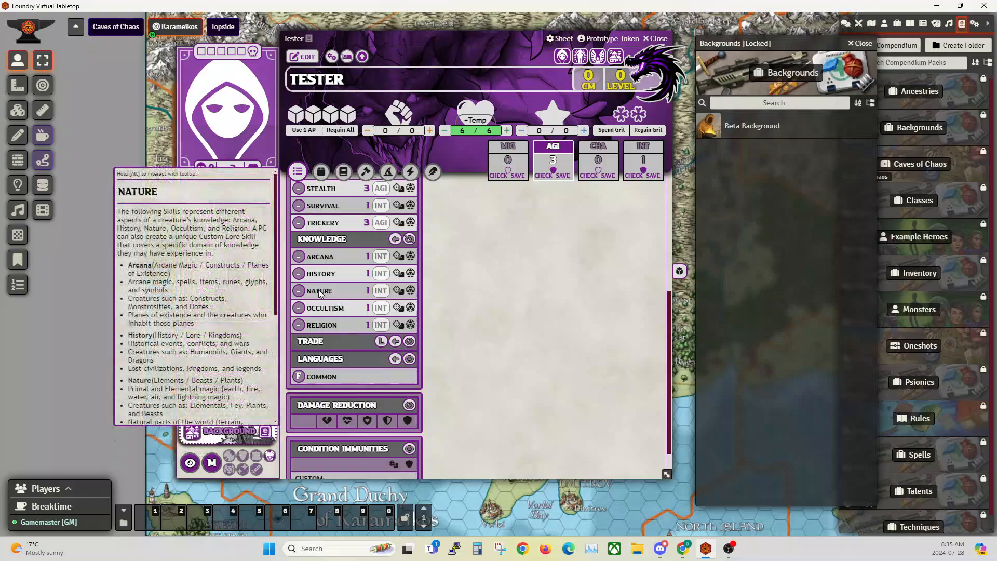
{"action": "scroll", "coordinate": [327, 357], "scroll_direction": "up", "scroll_amount": 7}
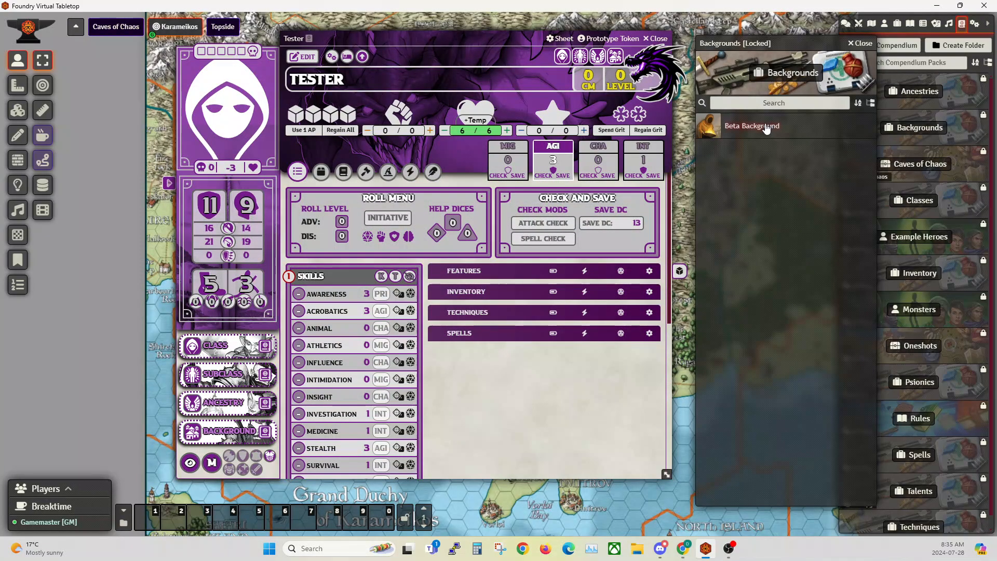
{"action": "left_click_drag", "start_coordinate": [767, 127], "coordinate": [222, 435]}
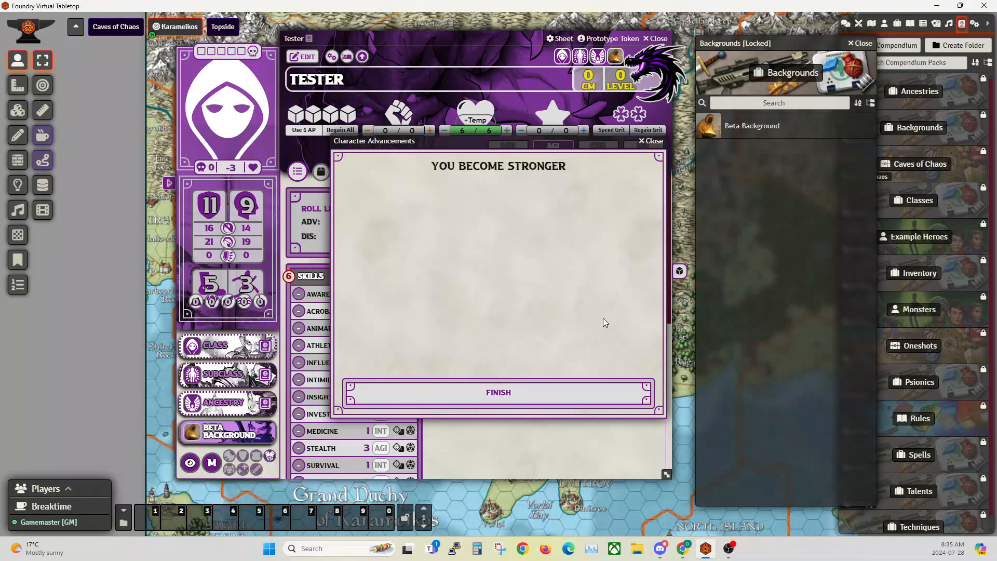
{"action": "left_click", "coordinate": [506, 395]}
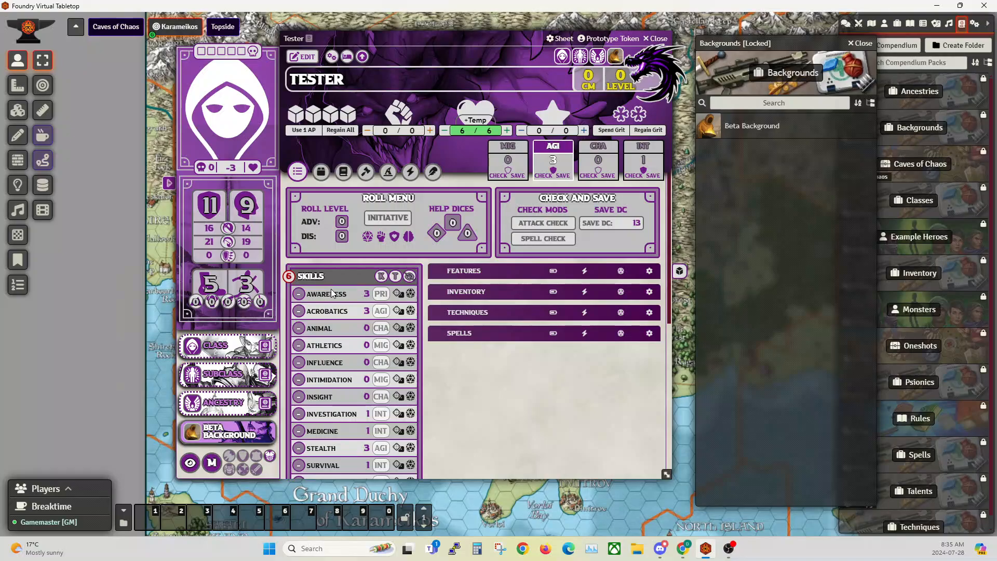
- Review the skill, trade and language points, close the Backgrounds compendium and reposition the character sheet
{"action": "scroll", "coordinate": [301, 301], "scroll_direction": "down", "scroll_amount": 5}
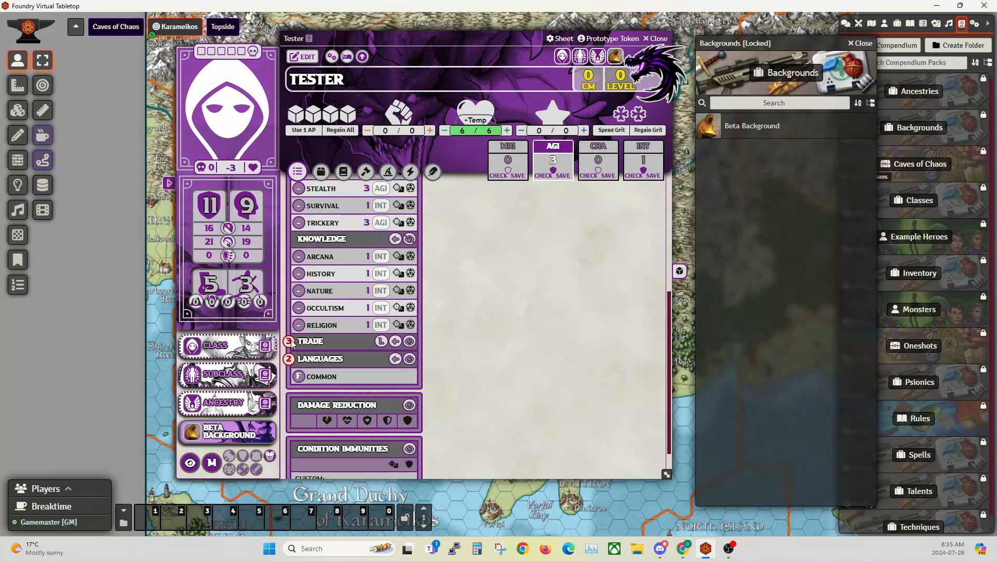
{"action": "scroll", "coordinate": [348, 317], "scroll_direction": "up", "scroll_amount": 5}
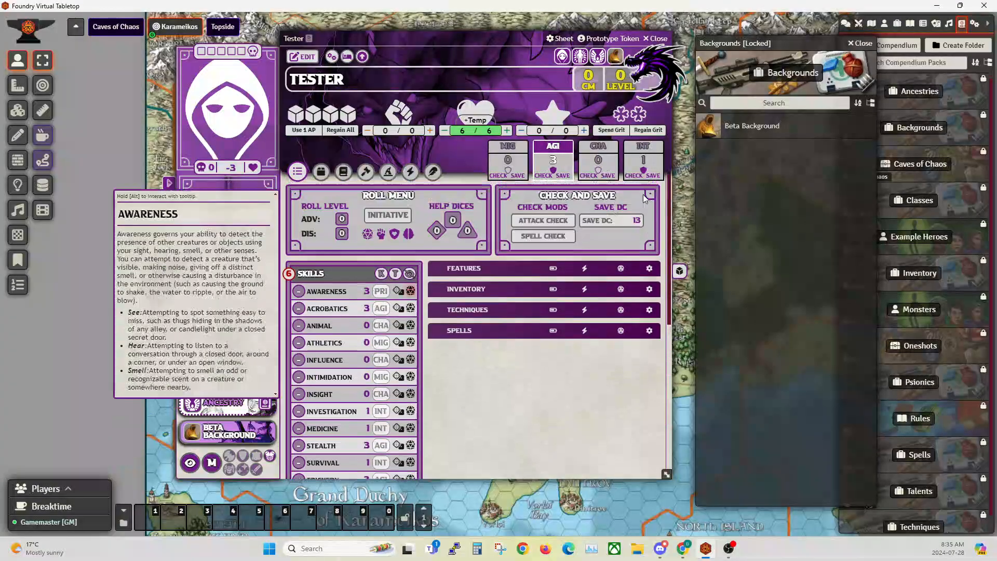
{"action": "left_click", "coordinate": [852, 45]}
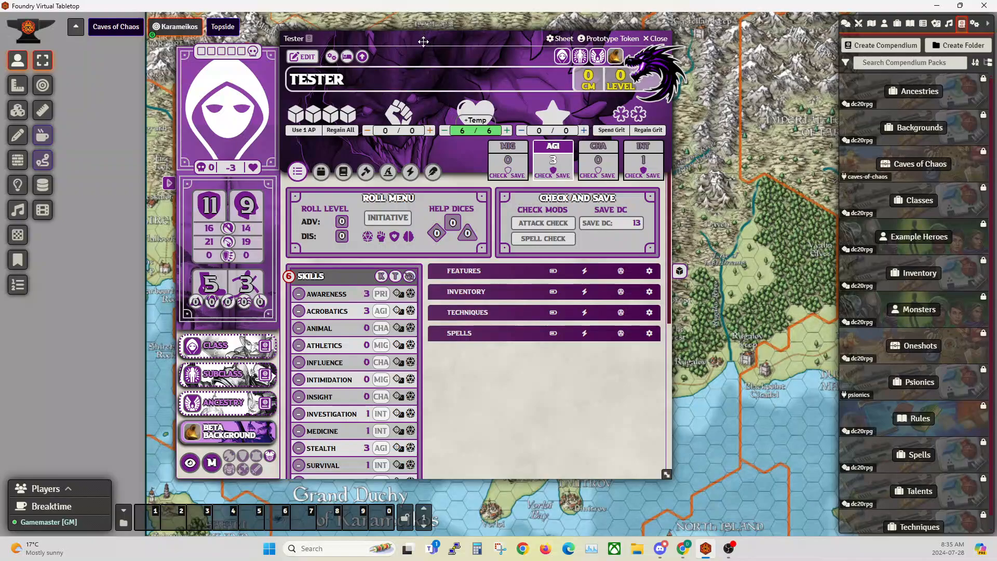
{"action": "left_click_drag", "start_coordinate": [418, 39], "coordinate": [447, 33]}
- Raise the Awareness skill to Novice and lower it back to untrained, repeating the change once more
{"action": "mouse_move", "coordinate": [329, 290]}
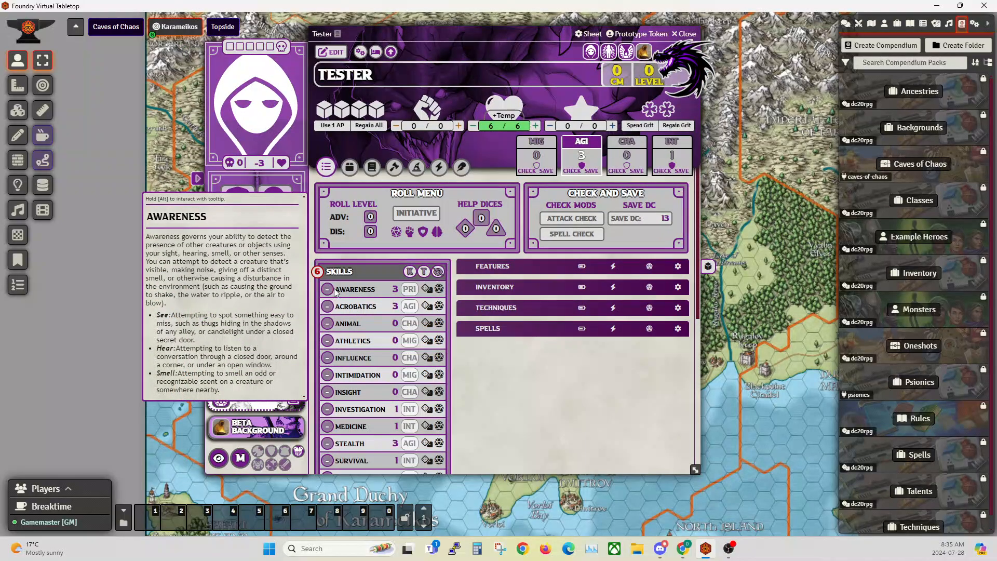
{"action": "mouse_move", "coordinate": [357, 301]}
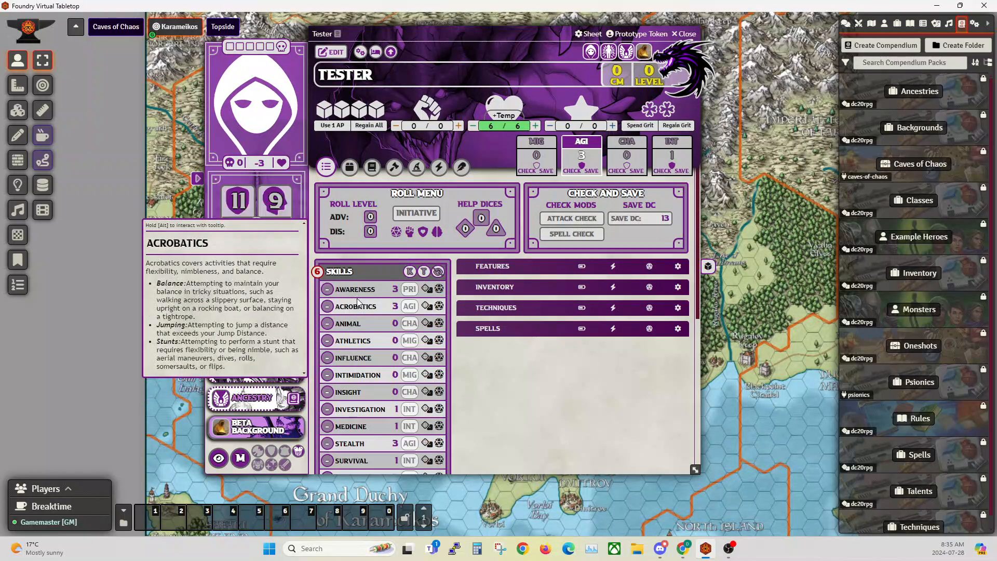
{"action": "scroll", "coordinate": [357, 301], "scroll_direction": "down", "scroll_amount": 1}
{"action": "mouse_move", "coordinate": [326, 237]}
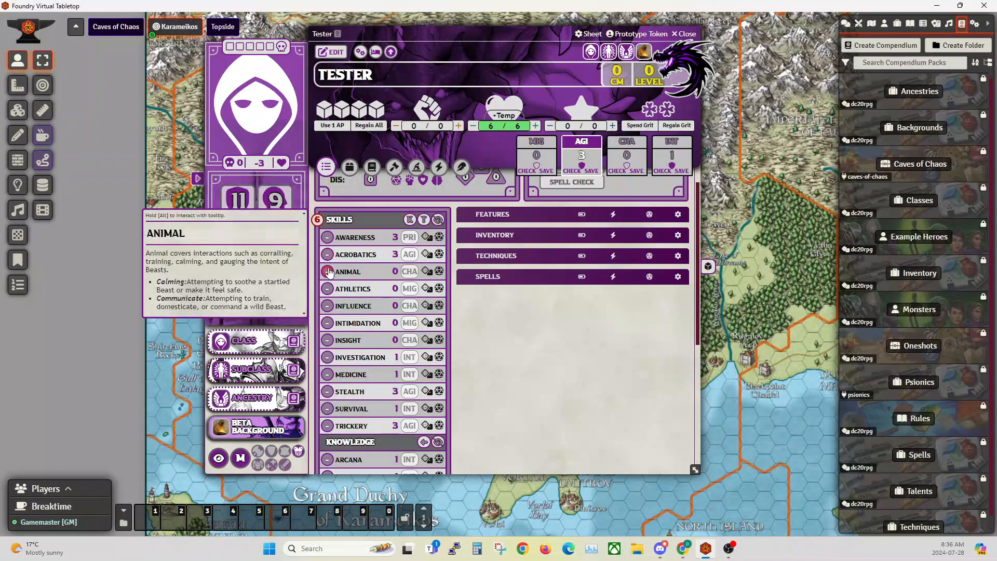
{"action": "left_click", "coordinate": [326, 238]}
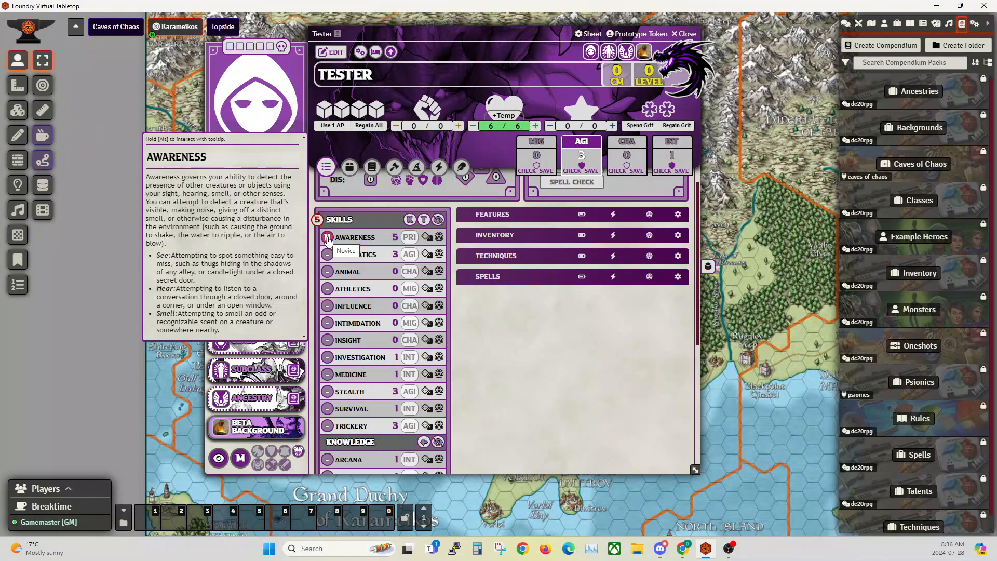
{"action": "right_click", "coordinate": [326, 238]}
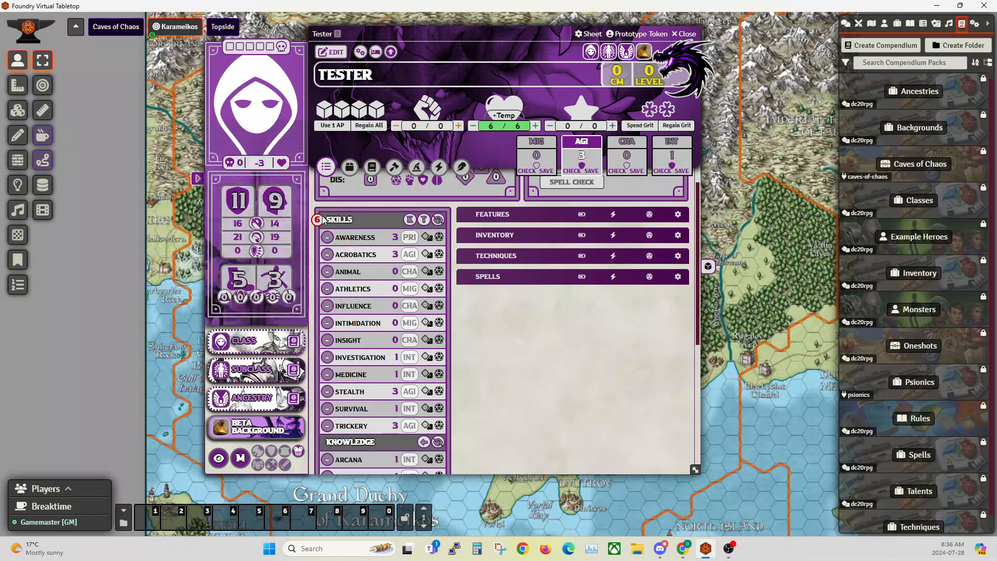
{"action": "left_click", "coordinate": [327, 238]}
{"action": "right_click", "coordinate": [327, 237]}
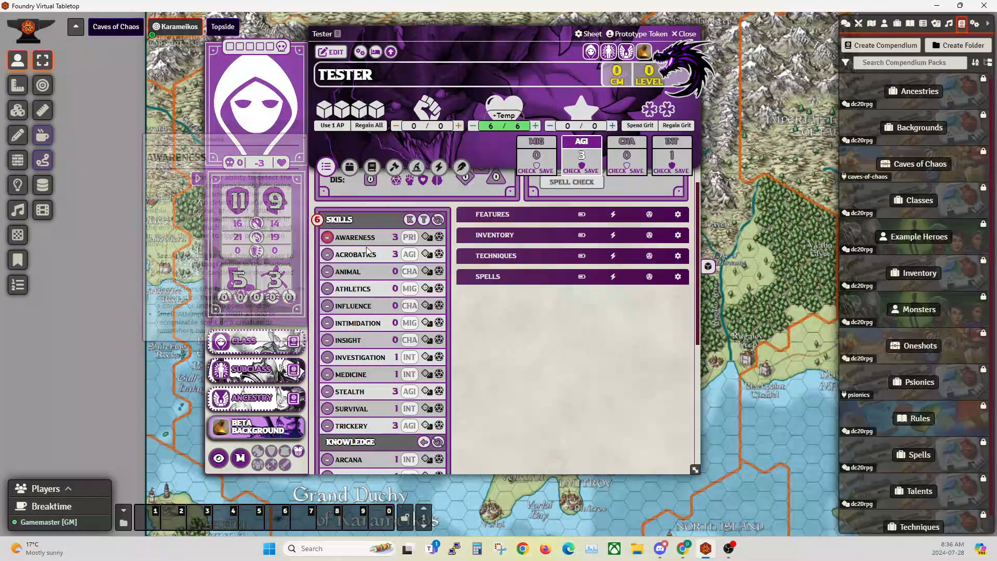
- Convert one of the character's skill points into knowledge points
{"action": "mouse_move", "coordinate": [393, 256]}
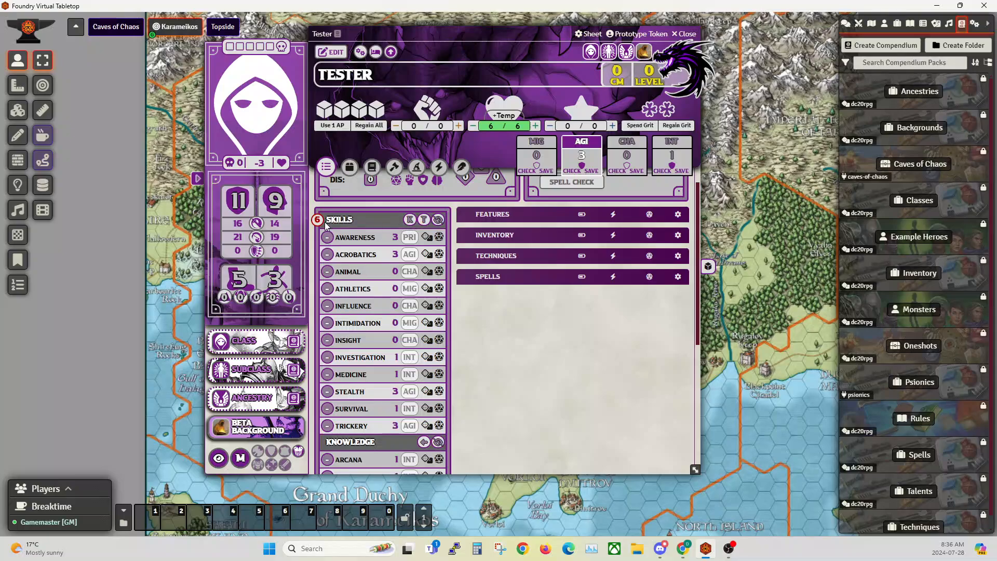
{"action": "scroll", "coordinate": [343, 358], "scroll_direction": "down", "scroll_amount": 2}
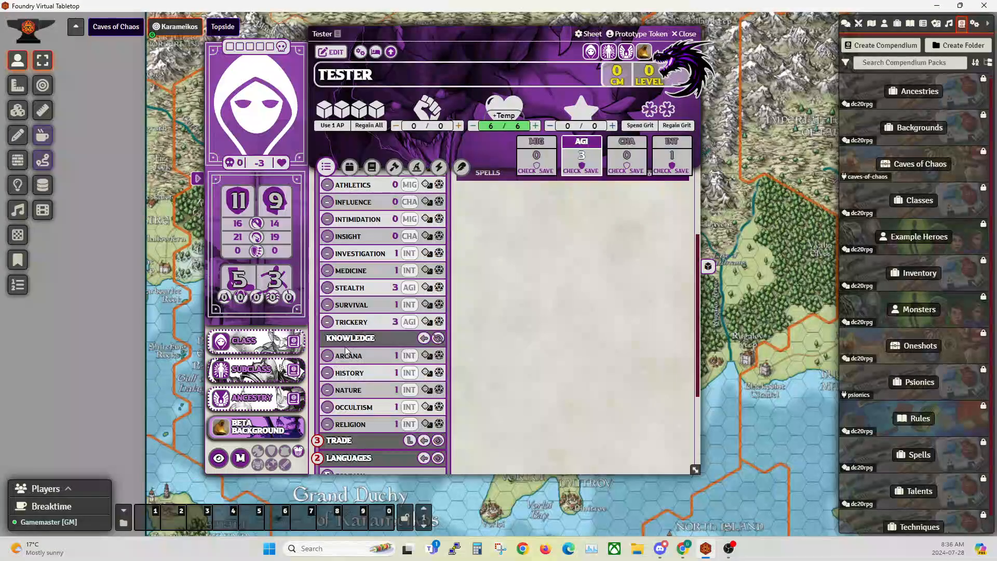
{"action": "scroll", "coordinate": [353, 363], "scroll_direction": "up", "scroll_amount": 4}
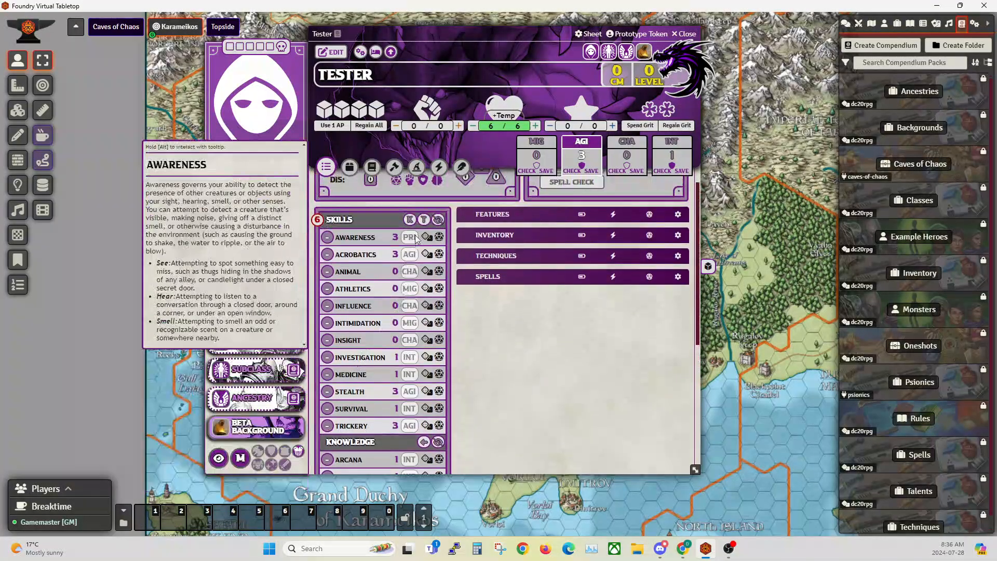
{"action": "left_click", "coordinate": [410, 222]}
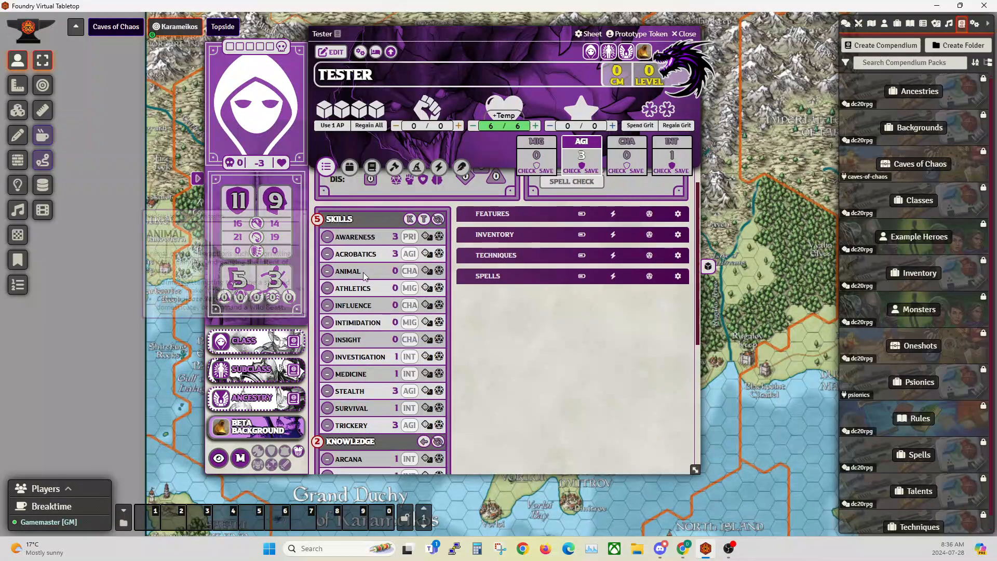
{"action": "scroll", "coordinate": [363, 272], "scroll_direction": "down", "scroll_amount": 1}
{"action": "scroll", "coordinate": [366, 393], "scroll_direction": "down", "scroll_amount": 2}
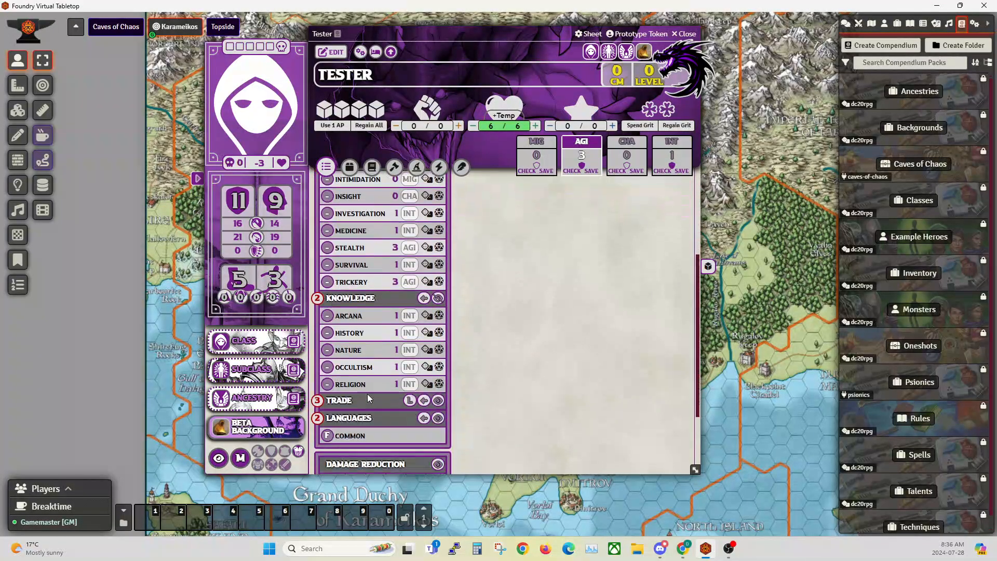
{"action": "scroll", "coordinate": [361, 342], "scroll_direction": "up", "scroll_amount": 3}
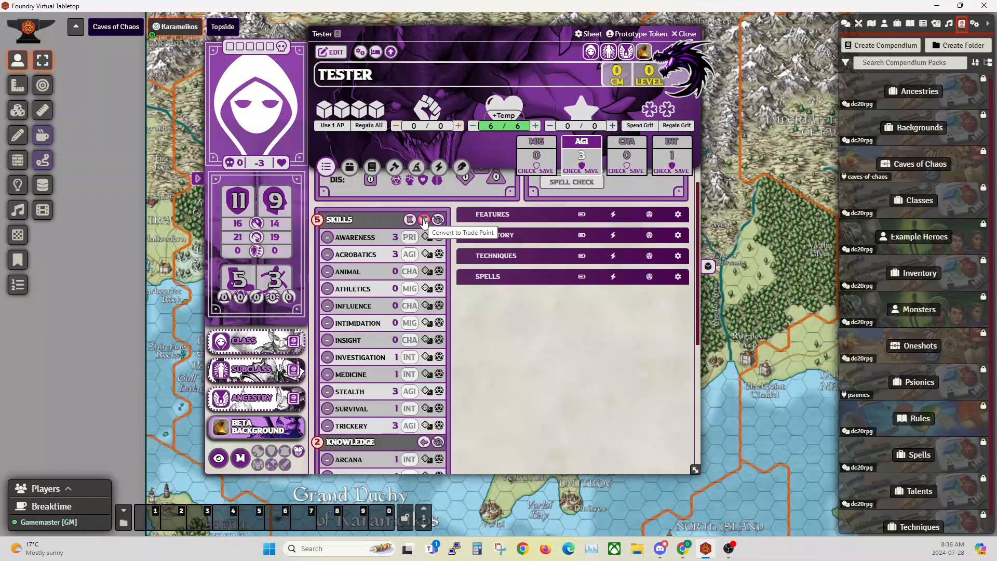
- Expand the Trade section to show all its skills and look through the list from Alchemy onward
{"action": "scroll", "coordinate": [382, 311], "scroll_direction": "down", "scroll_amount": 3}
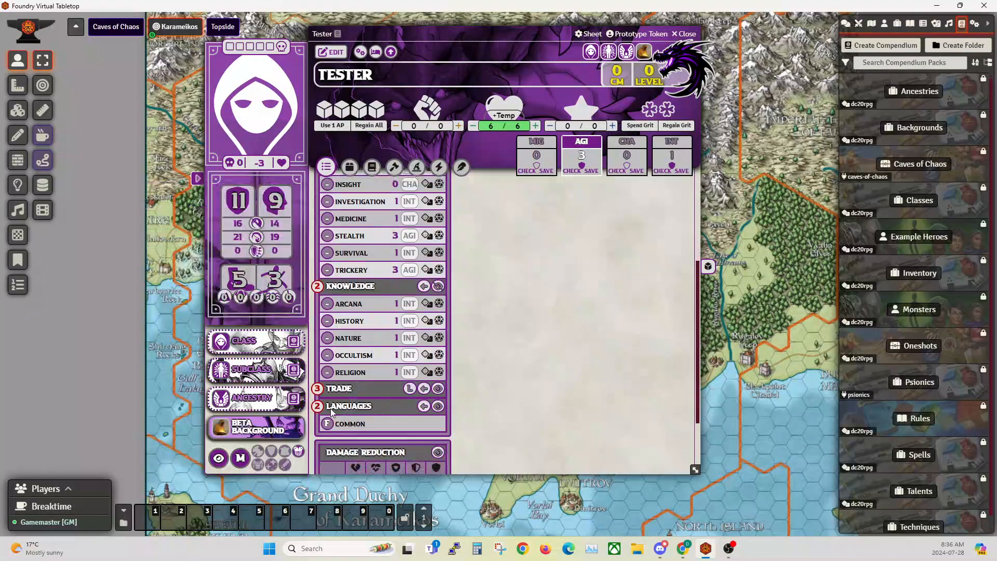
{"action": "left_click", "coordinate": [437, 389]}
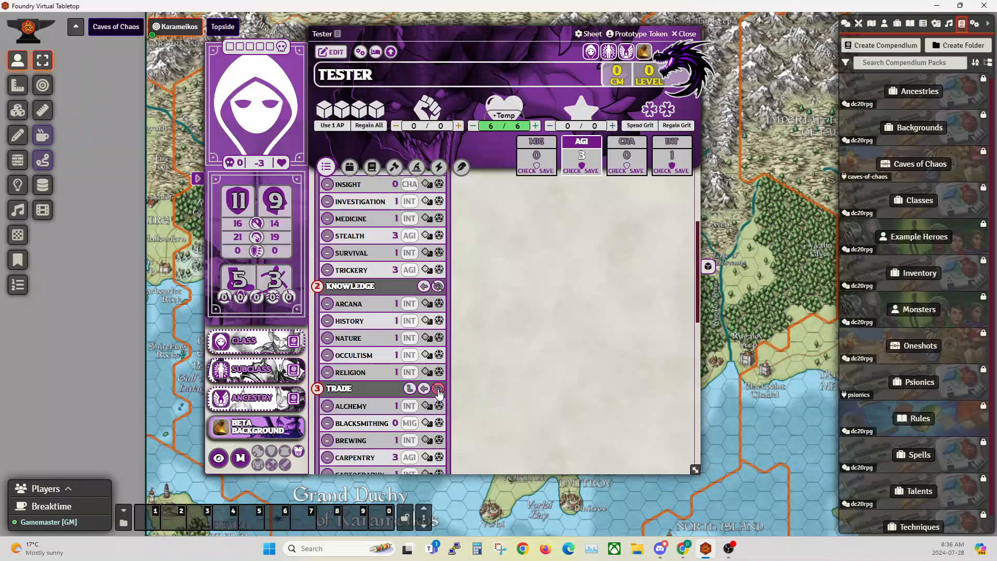
{"action": "scroll", "coordinate": [453, 287], "scroll_direction": "down", "scroll_amount": 2}
{"action": "left_click", "coordinate": [438, 284]}
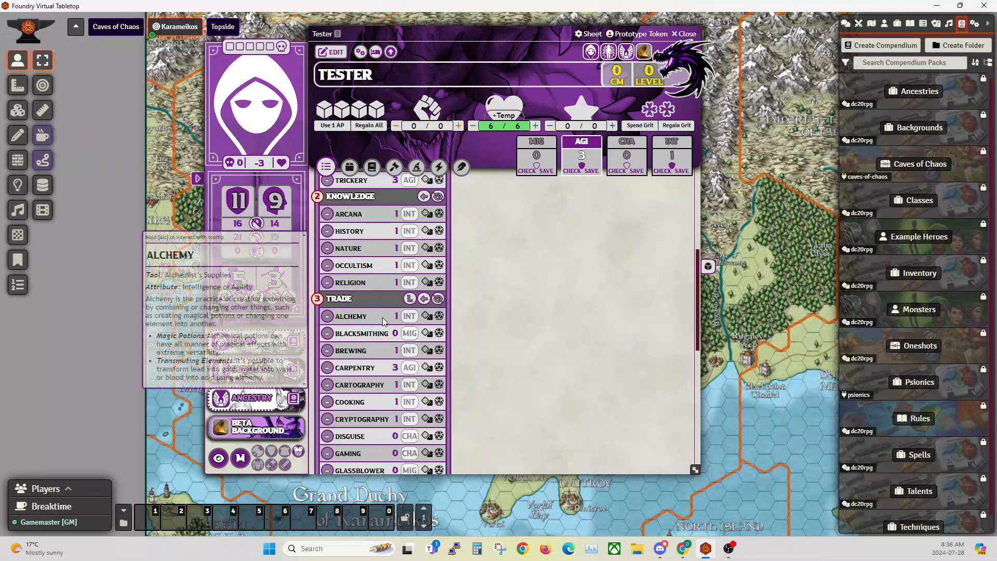
{"action": "scroll", "coordinate": [383, 317], "scroll_direction": "up", "scroll_amount": 3}
{"action": "scroll", "coordinate": [378, 302], "scroll_direction": "down", "scroll_amount": 6}
{"action": "scroll", "coordinate": [369, 318], "scroll_direction": "up", "scroll_amount": 2}
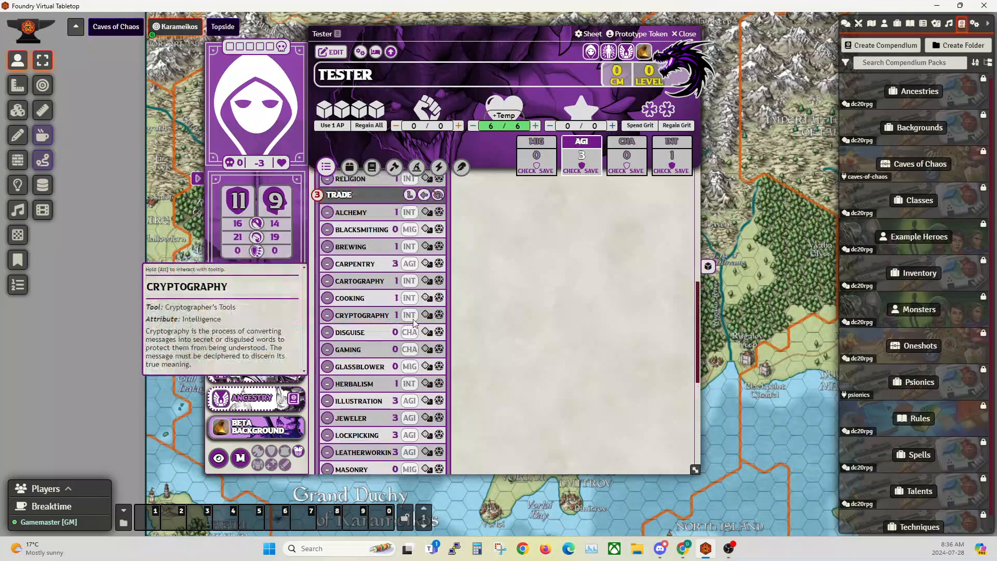
{"action": "scroll", "coordinate": [367, 288], "scroll_direction": "up", "scroll_amount": 1}
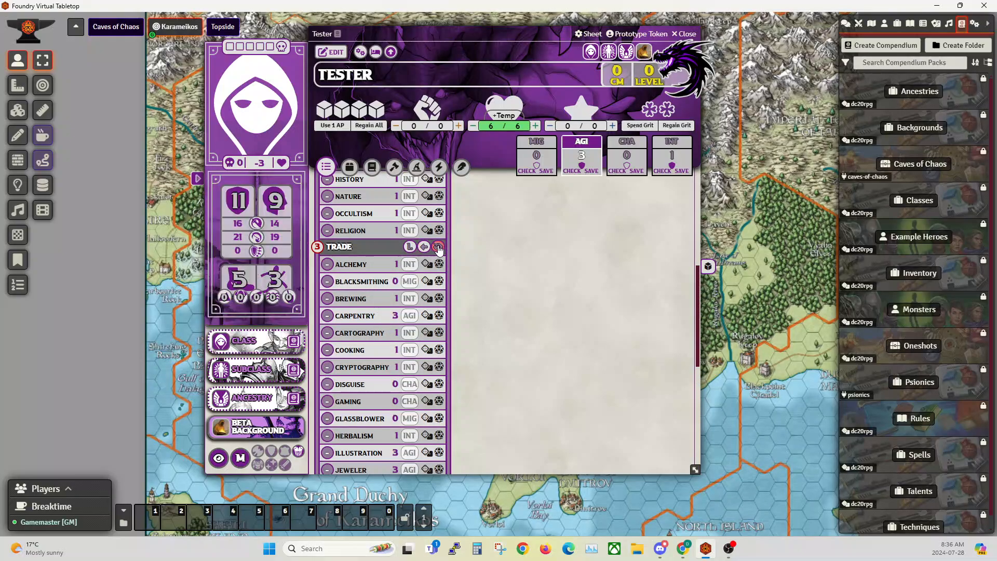
- Convert a skill point into a trade point and check the points of the Skills and Trade sections
{"action": "scroll", "coordinate": [374, 291], "scroll_direction": "up", "scroll_amount": 2}
{"action": "scroll", "coordinate": [363, 311], "scroll_direction": "up", "scroll_amount": 3}
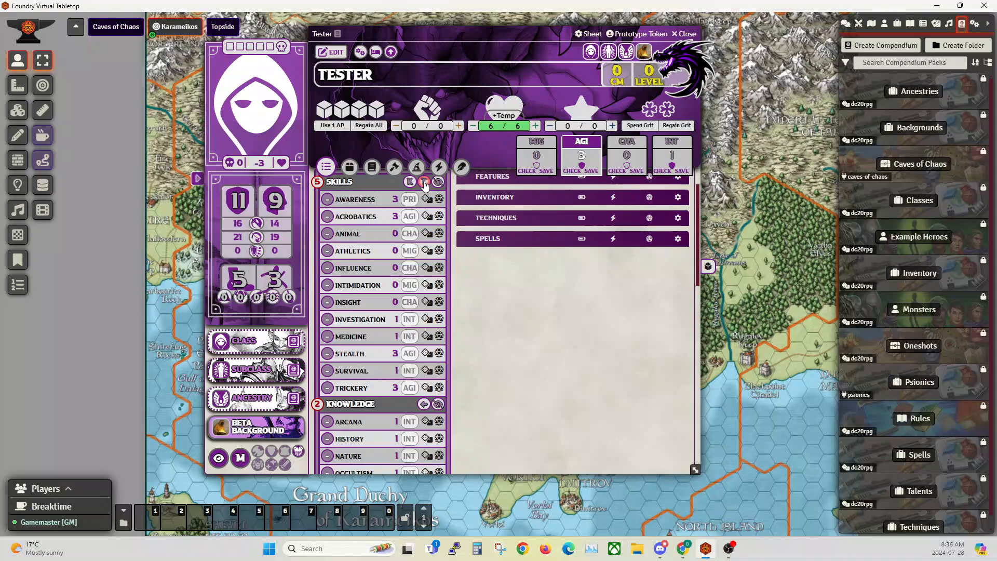
{"action": "scroll", "coordinate": [362, 285], "scroll_direction": "down", "scroll_amount": 3}
{"action": "scroll", "coordinate": [362, 284], "scroll_direction": "down", "scroll_amount": 1}
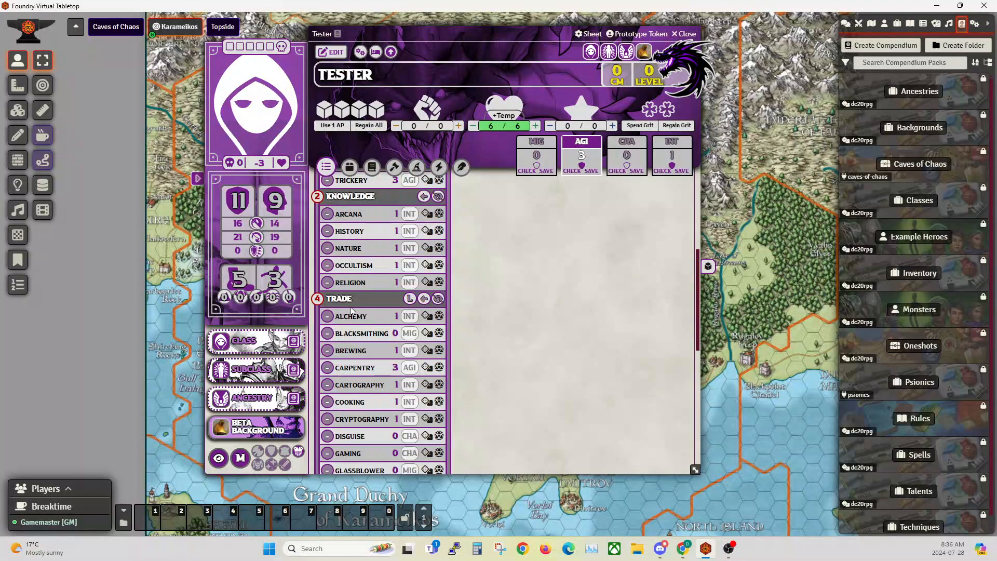
{"action": "scroll", "coordinate": [351, 306], "scroll_direction": "up", "scroll_amount": 7}
{"action": "scroll", "coordinate": [350, 306], "scroll_direction": "down", "scroll_amount": 5}
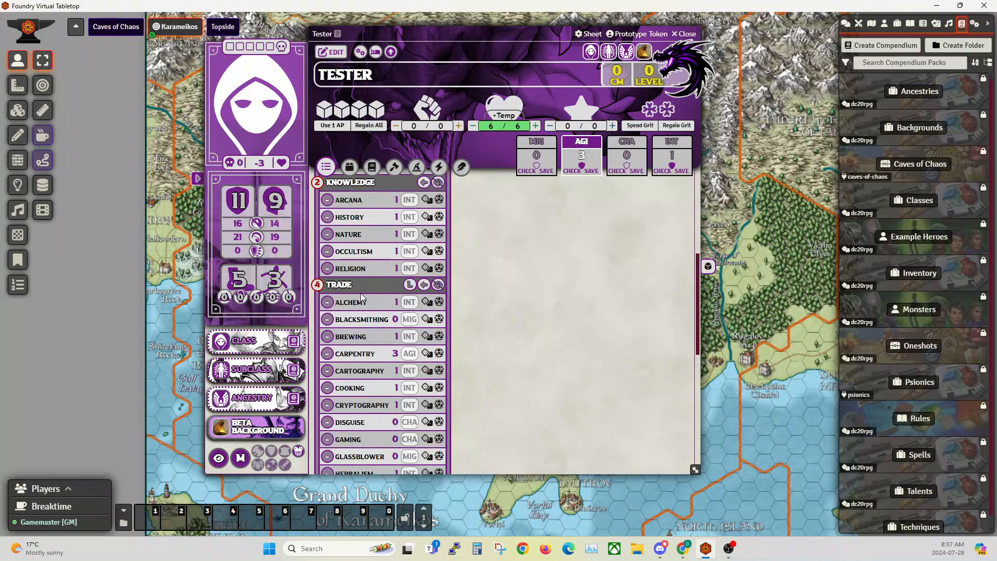
- Convert the extra trade points back into skill points, move the sheet slightly and recheck the skill sections
{"action": "left_click", "coordinate": [424, 285]}
{"action": "left_click", "coordinate": [424, 285]}
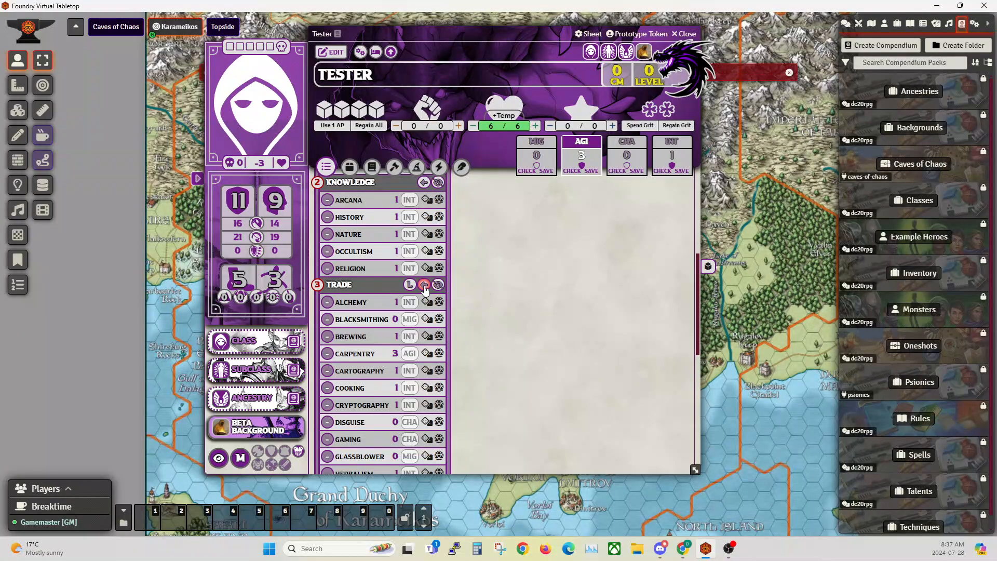
{"action": "left_click_drag", "start_coordinate": [520, 34], "coordinate": [498, 50]}
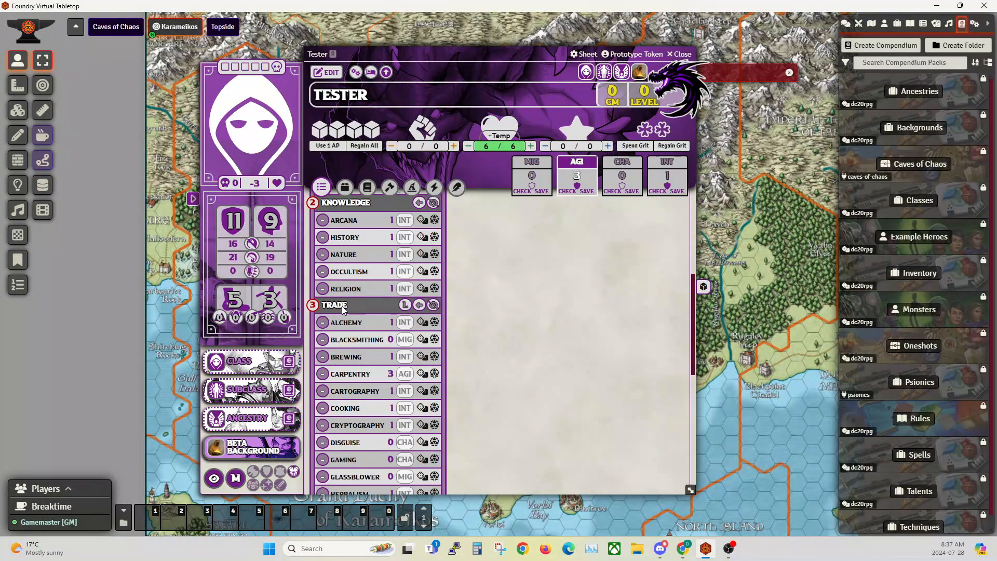
{"action": "scroll", "coordinate": [341, 307], "scroll_direction": "up", "scroll_amount": 3}
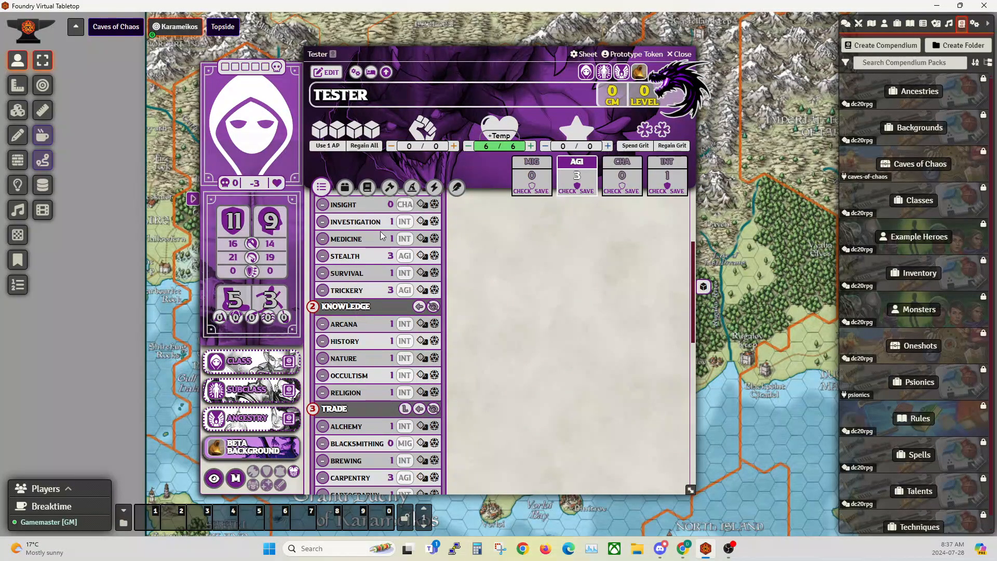
{"action": "scroll", "coordinate": [360, 281], "scroll_direction": "up", "scroll_amount": 5}
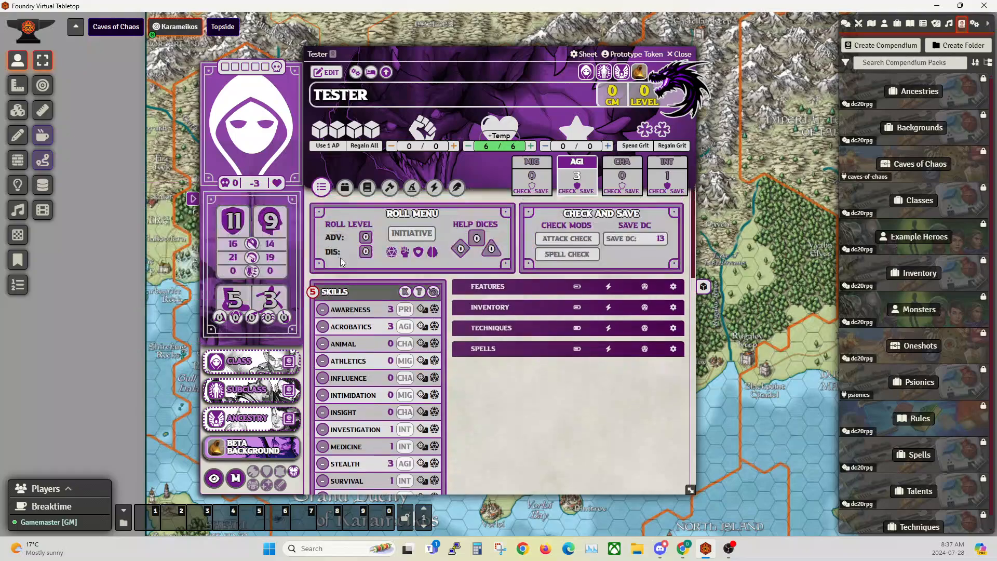
{"action": "scroll", "coordinate": [360, 306], "scroll_direction": "down", "scroll_amount": 5}
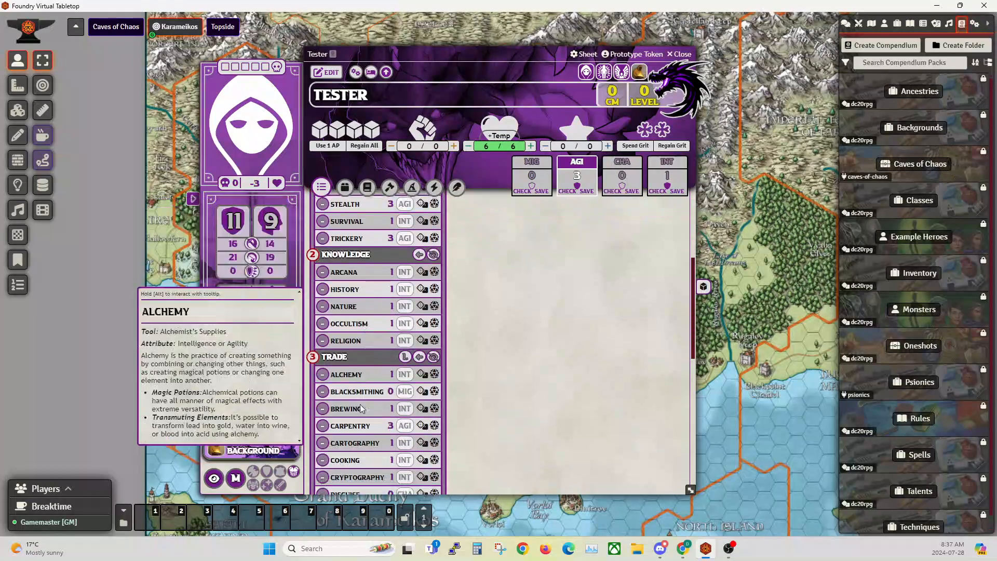
- Raise the Awareness skill to mastery level N and look over the neighbouring skills and their descriptions
{"action": "scroll", "coordinate": [380, 365], "scroll_direction": "up", "scroll_amount": 3}
{"action": "scroll", "coordinate": [381, 363], "scroll_direction": "up", "scroll_amount": 2}
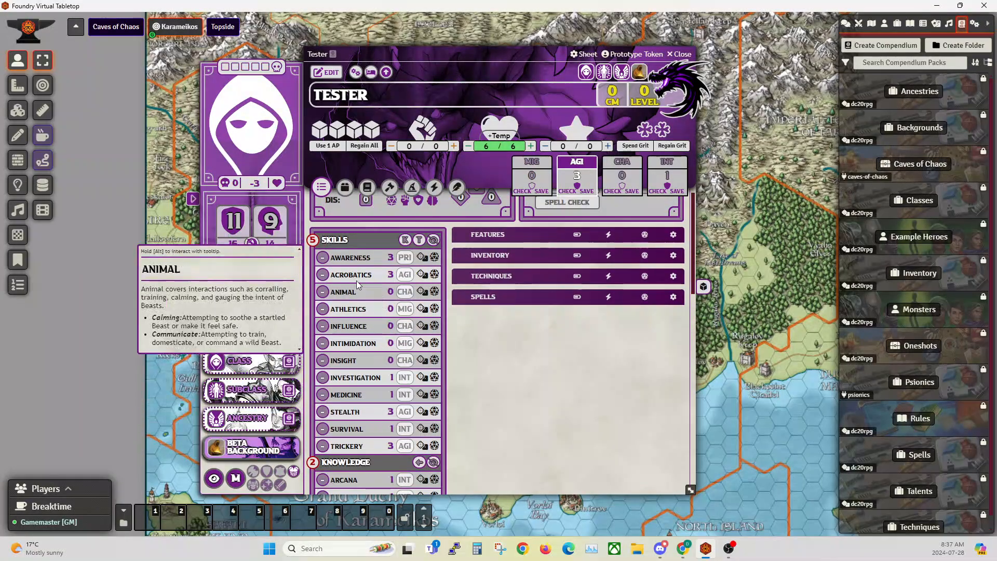
{"action": "left_click", "coordinate": [325, 259]}
{"action": "scroll", "coordinate": [366, 232], "scroll_direction": "down", "scroll_amount": 1}
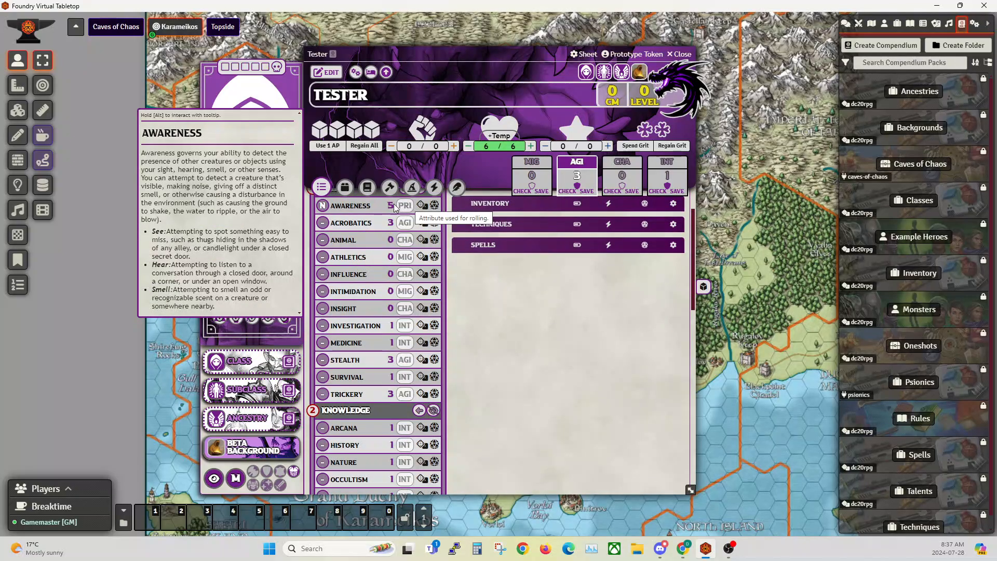
{"action": "scroll", "coordinate": [353, 254], "scroll_direction": "up", "scroll_amount": 1}
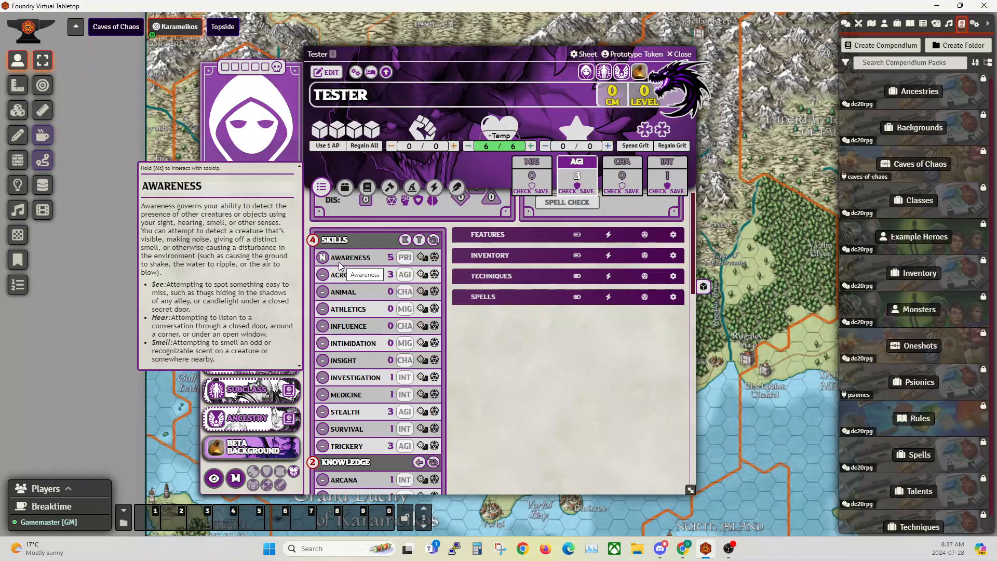
{"action": "mouse_move", "coordinate": [347, 347]}
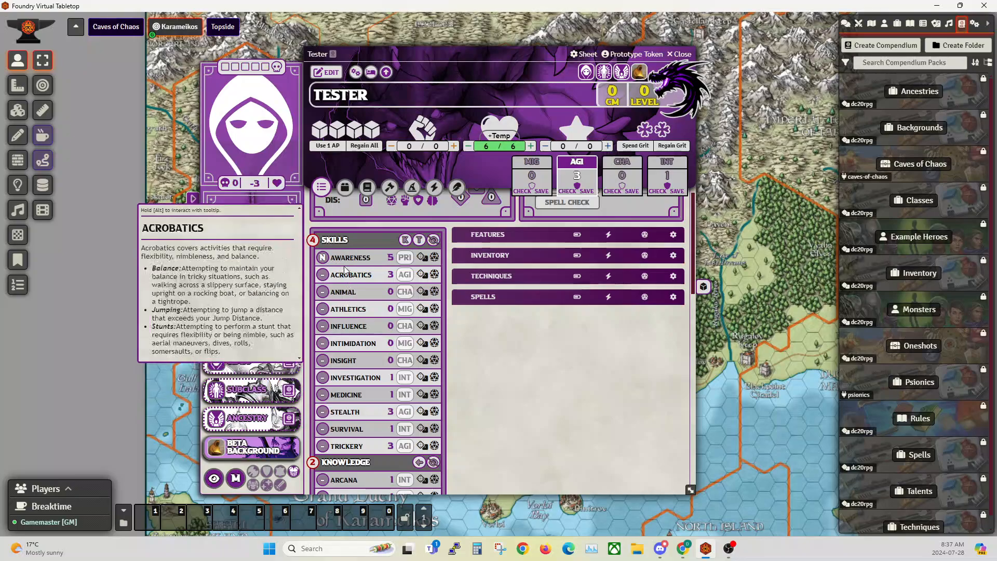
{"action": "mouse_move", "coordinate": [347, 262]}
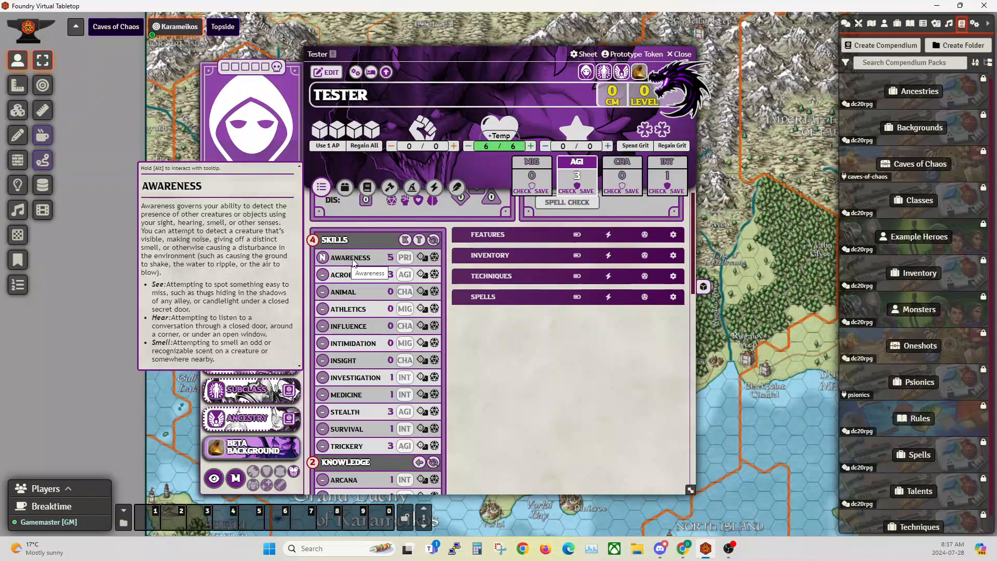
{"action": "scroll", "coordinate": [350, 307], "scroll_direction": "down", "scroll_amount": 1}
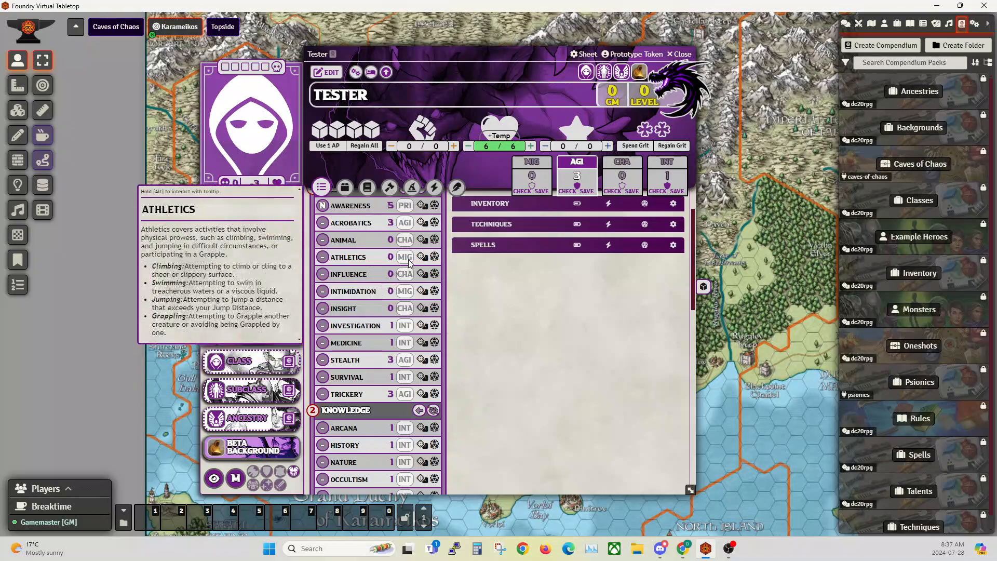
{"action": "scroll", "coordinate": [385, 257], "scroll_direction": "up", "scroll_amount": 1}
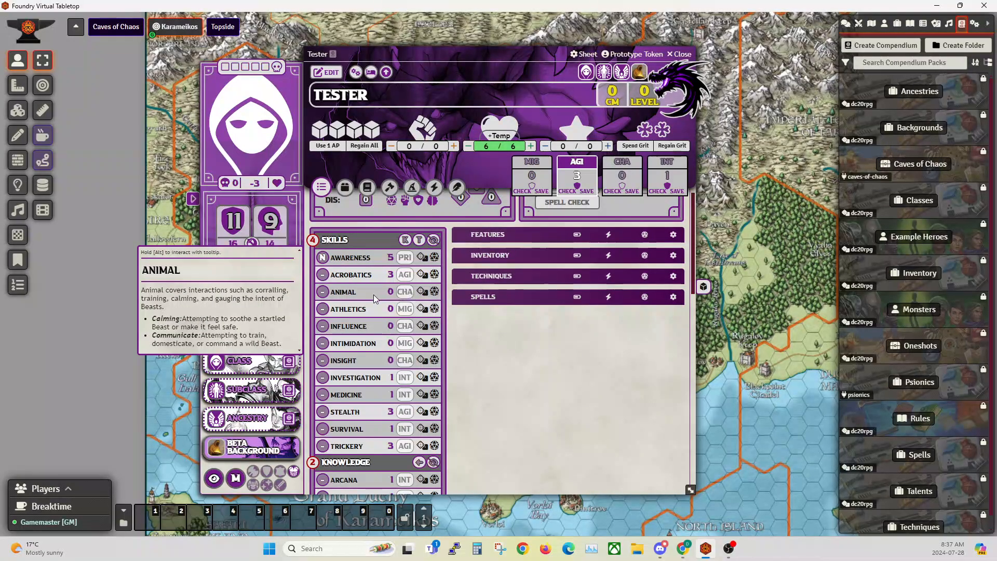
- Roll an Intimidation check using Charisma, view the roll in the chat log and return to the compendium list
{"action": "scroll", "coordinate": [368, 297], "scroll_direction": "down", "scroll_amount": 1}
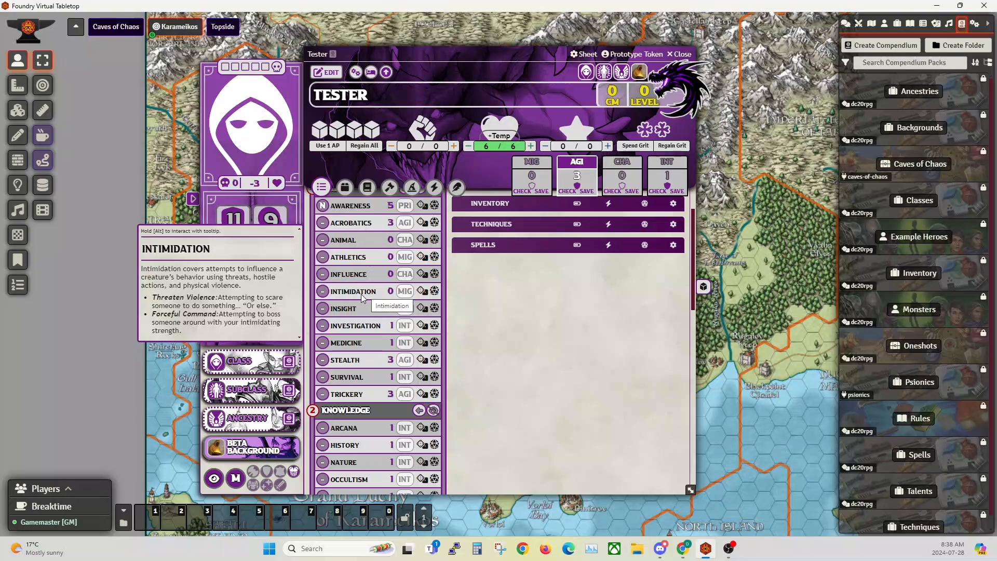
{"action": "left_click", "coordinate": [422, 292]}
{"action": "left_click", "coordinate": [518, 270]}
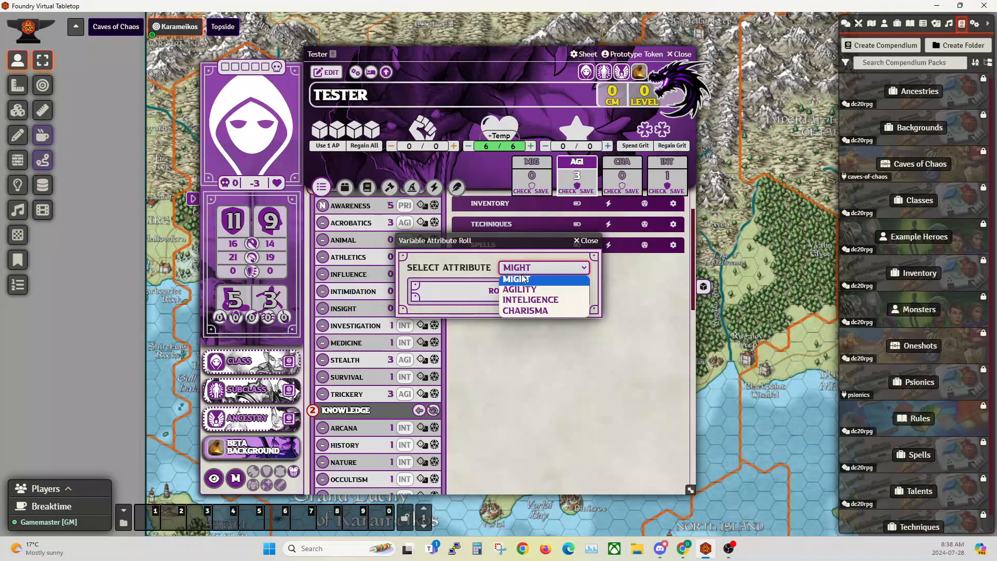
{"action": "left_click", "coordinate": [525, 311]}
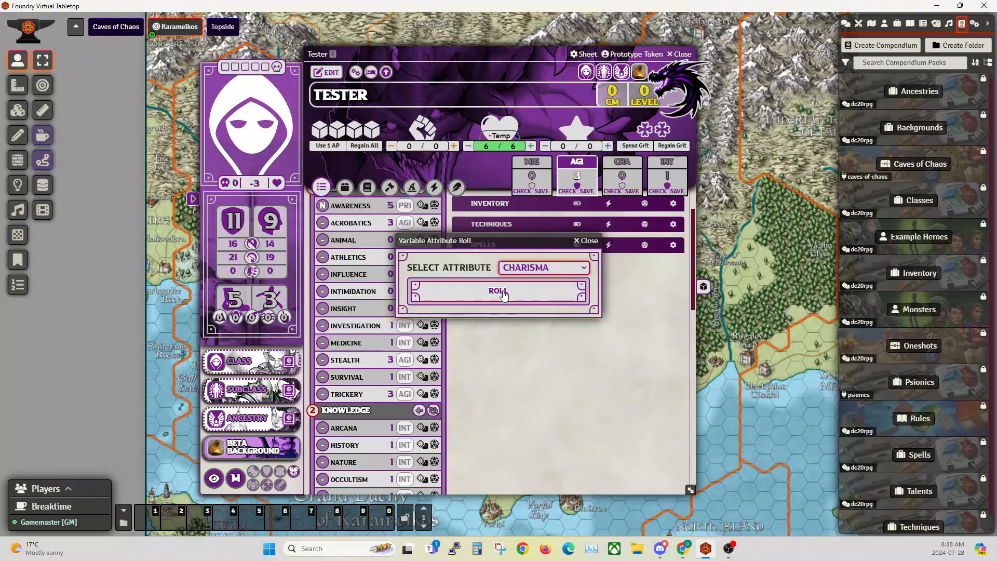
{"action": "left_click", "coordinate": [501, 291]}
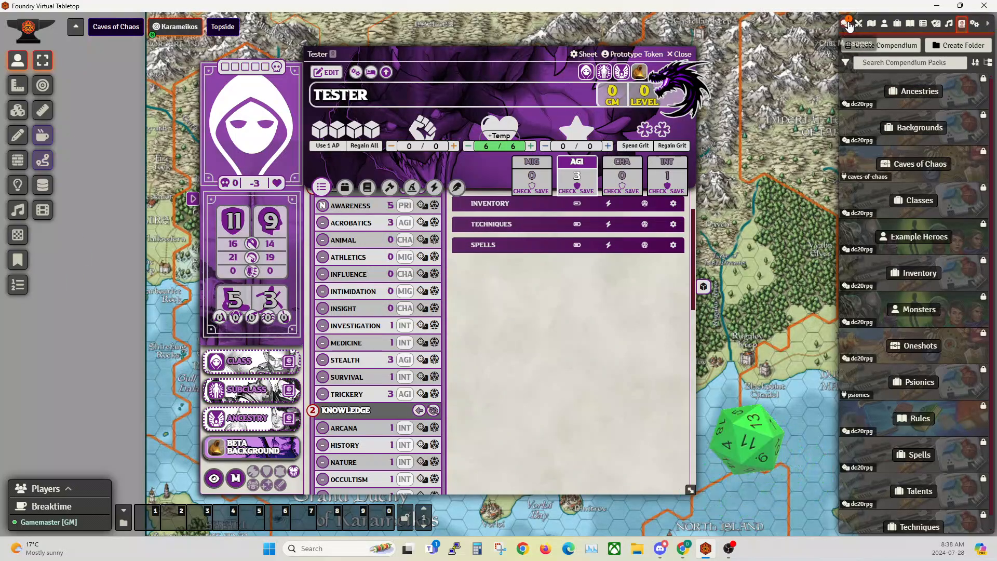
{"action": "left_click", "coordinate": [845, 23]}
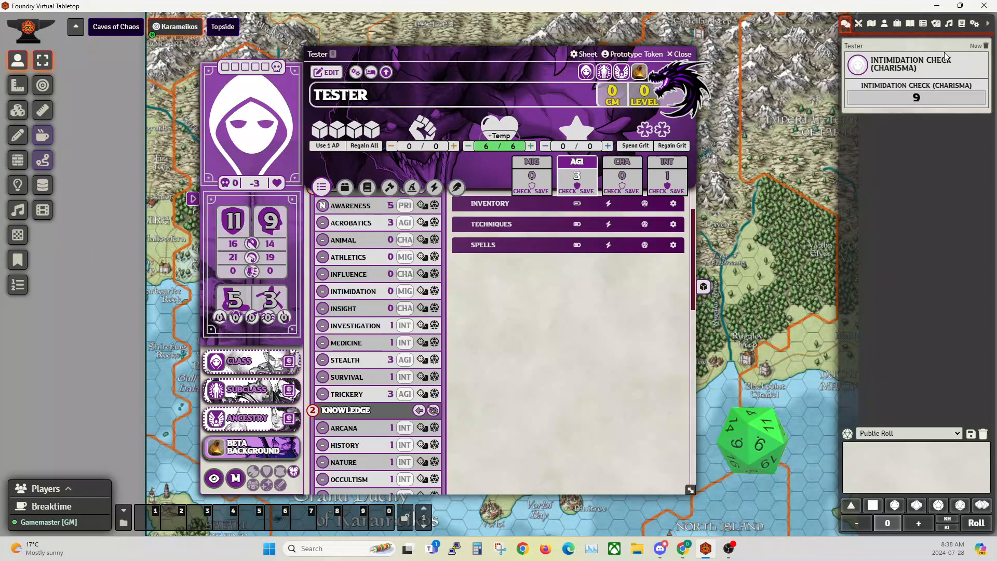
{"action": "left_click", "coordinate": [964, 24]}
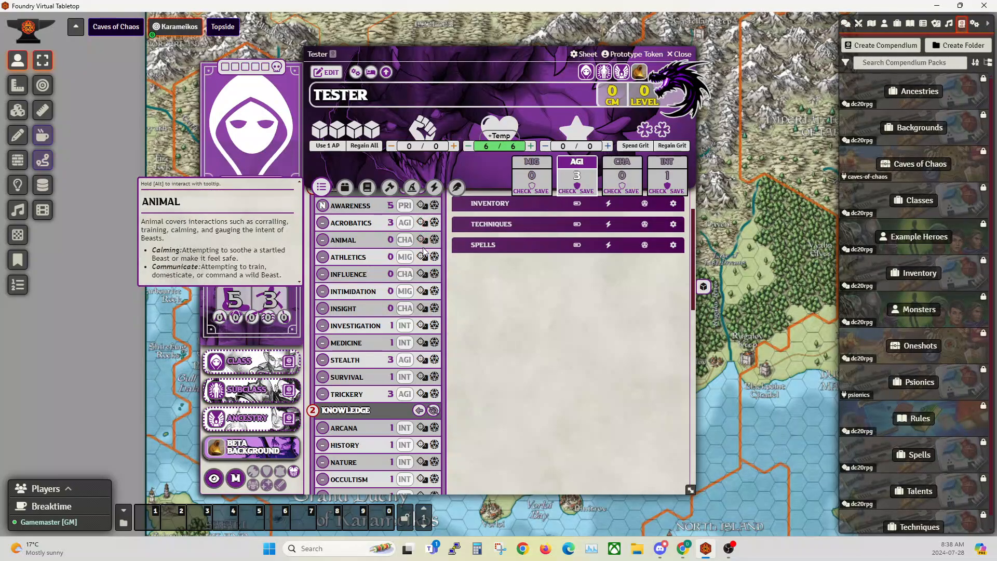
- Spend the remaining skill points to raise Stealth, Investigation, Athletics and Survival to mastery level N
{"action": "scroll", "coordinate": [420, 229], "scroll_direction": "up", "scroll_amount": 1}
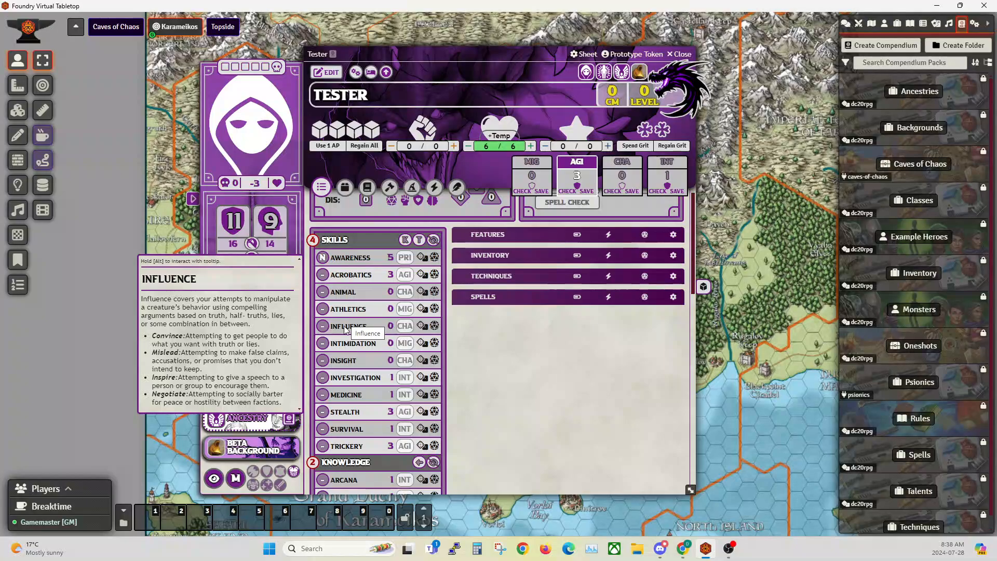
{"action": "left_click", "coordinate": [323, 411]}
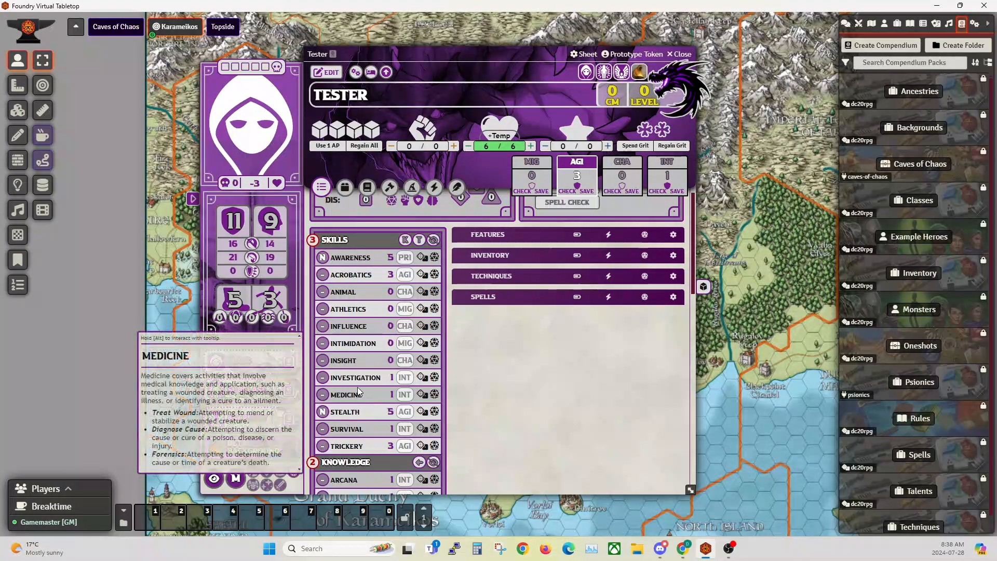
{"action": "left_click", "coordinate": [323, 377]}
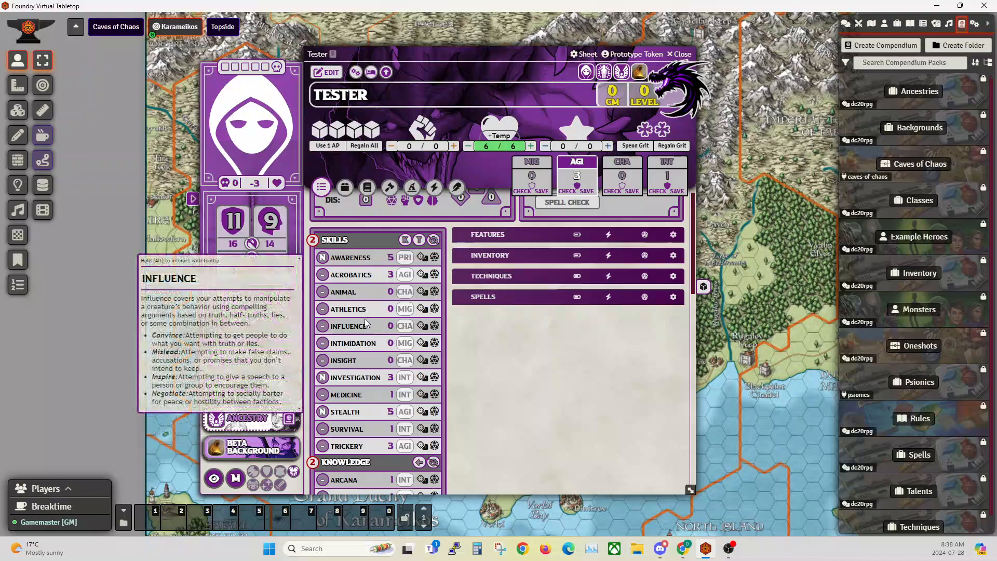
{"action": "left_click", "coordinate": [323, 310]}
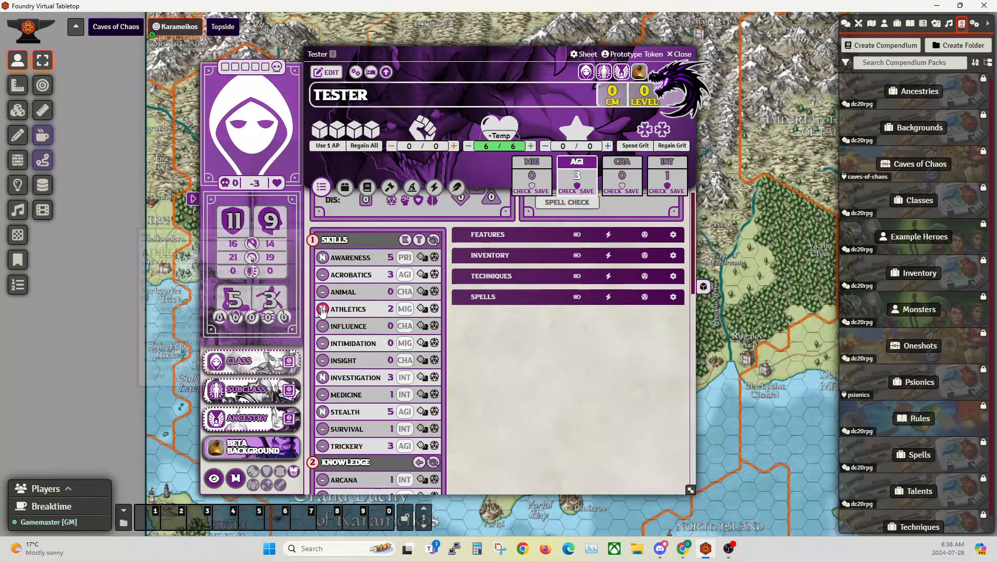
{"action": "scroll", "coordinate": [343, 363], "scroll_direction": "down", "scroll_amount": 1}
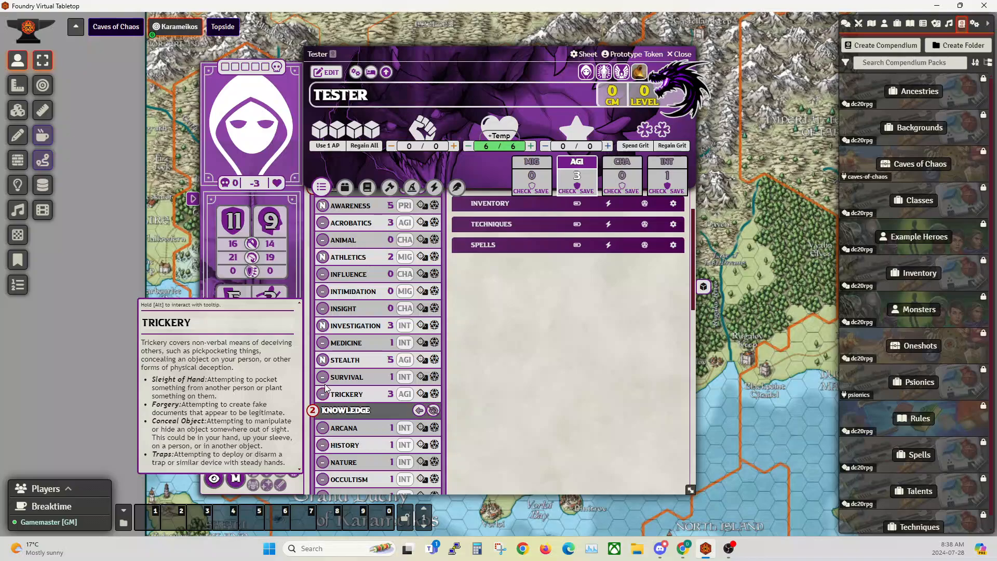
{"action": "left_click", "coordinate": [323, 377]}
- Spend the knowledge points to raise Nature and History to mastery level N
{"action": "scroll", "coordinate": [365, 325], "scroll_direction": "down", "scroll_amount": 2}
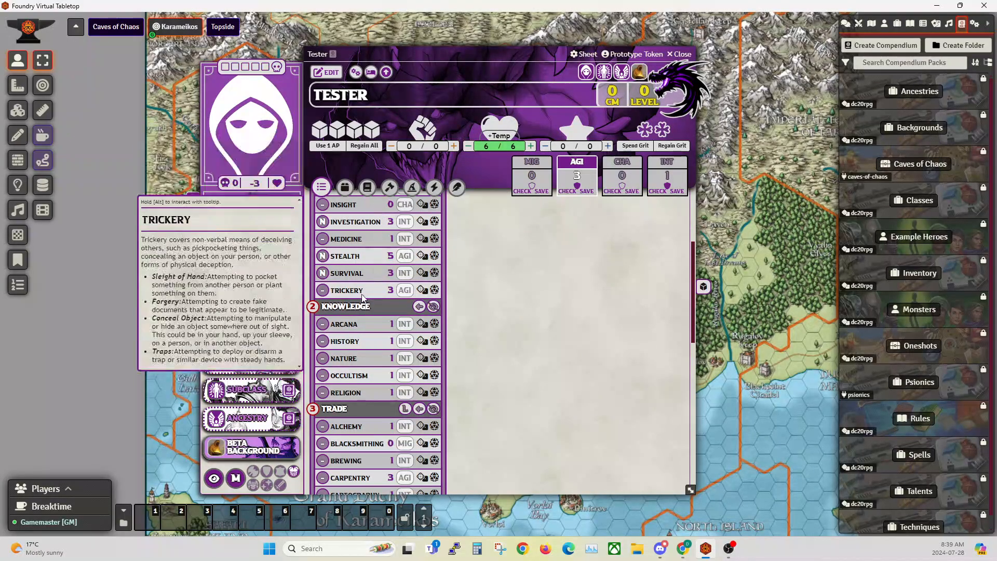
{"action": "left_click", "coordinate": [322, 358]}
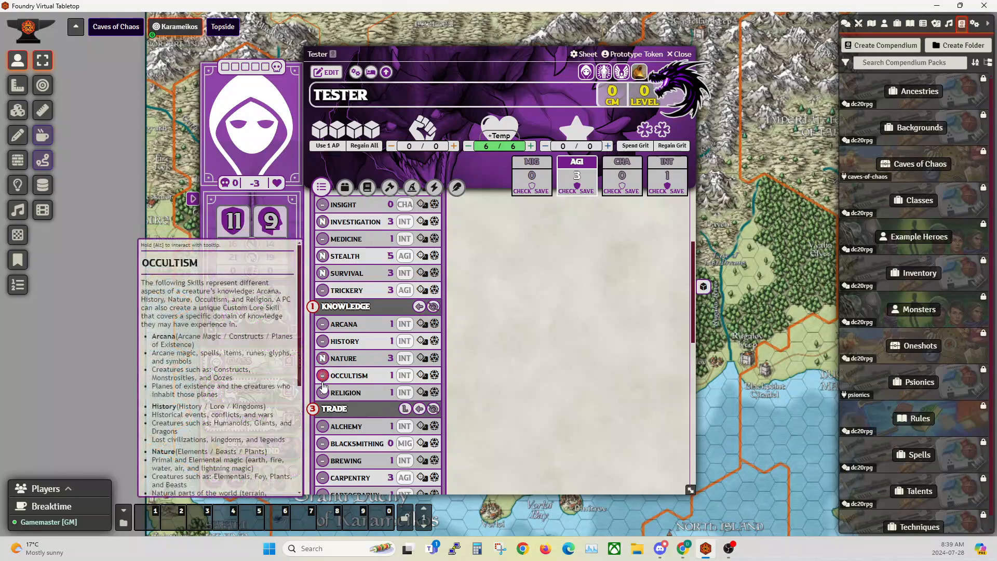
{"action": "left_click", "coordinate": [323, 341]}
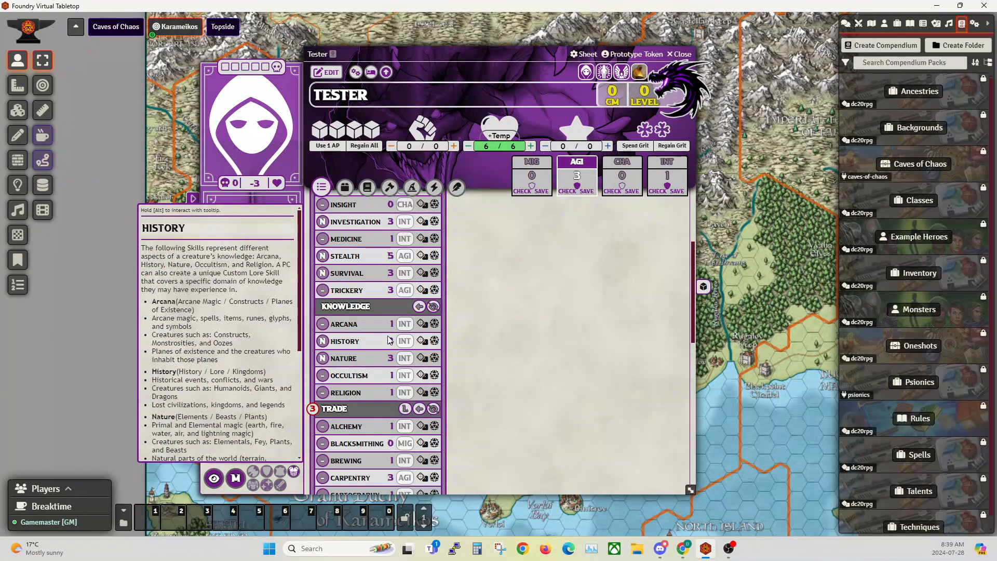
- Raise the Lockpicking trade to mastery level N and recheck the Skills section down to Trickery
{"action": "scroll", "coordinate": [388, 339], "scroll_direction": "down", "scroll_amount": 5}
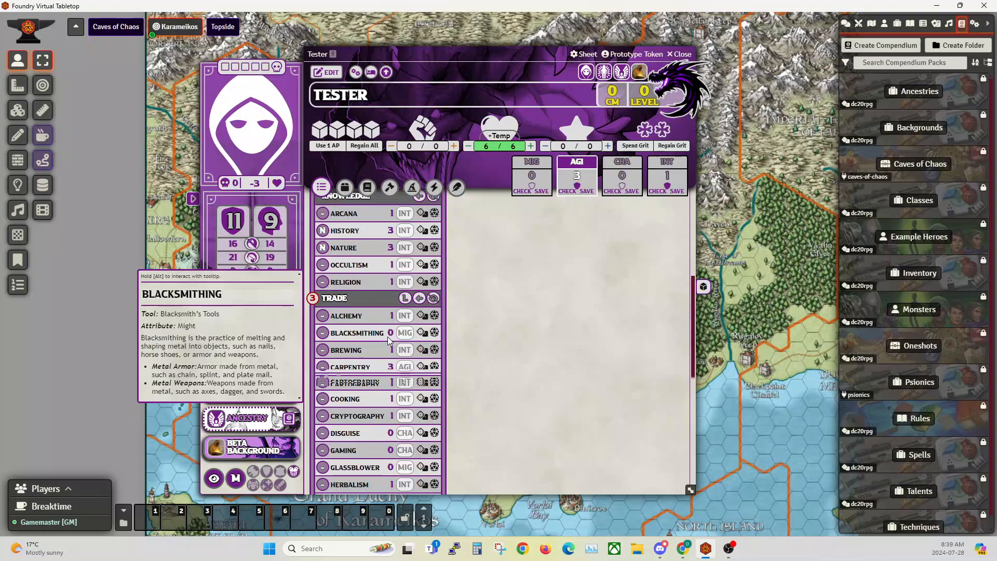
{"action": "scroll", "coordinate": [346, 323], "scroll_direction": "down", "scroll_amount": 3}
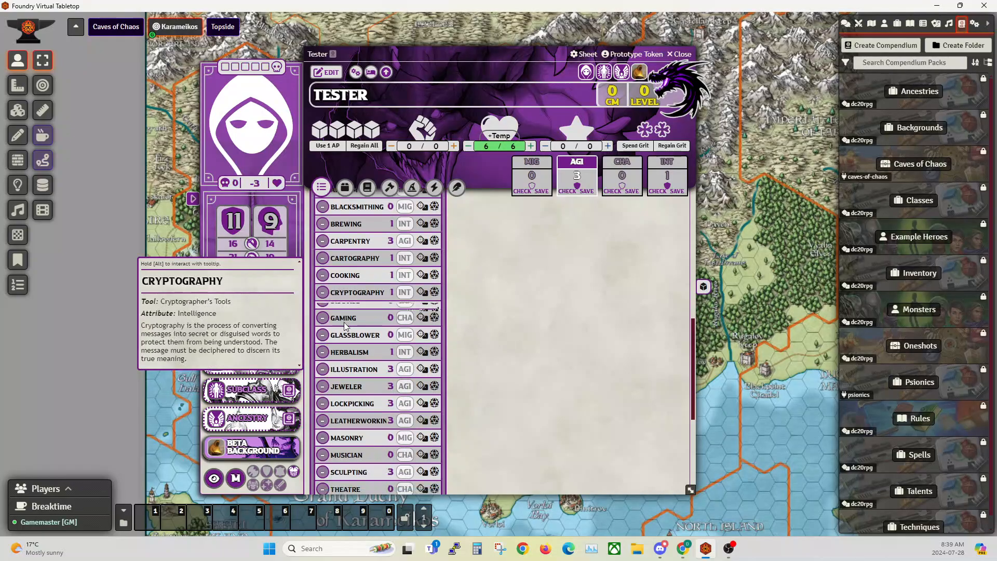
{"action": "scroll", "coordinate": [347, 323], "scroll_direction": "down", "scroll_amount": 5}
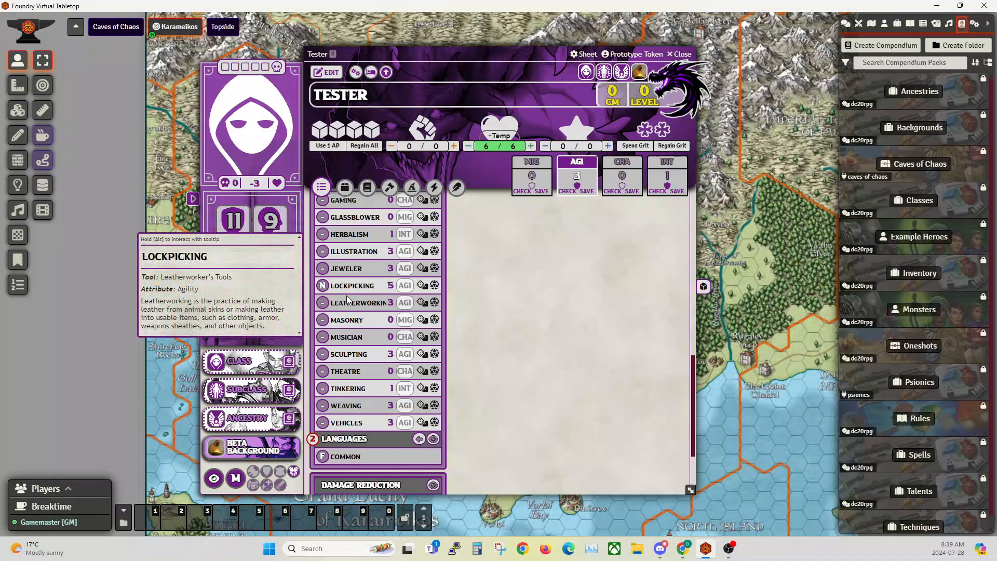
{"action": "scroll", "coordinate": [358, 307], "scroll_direction": "up", "scroll_amount": 13}
{"action": "scroll", "coordinate": [366, 307], "scroll_direction": "up", "scroll_amount": 9}
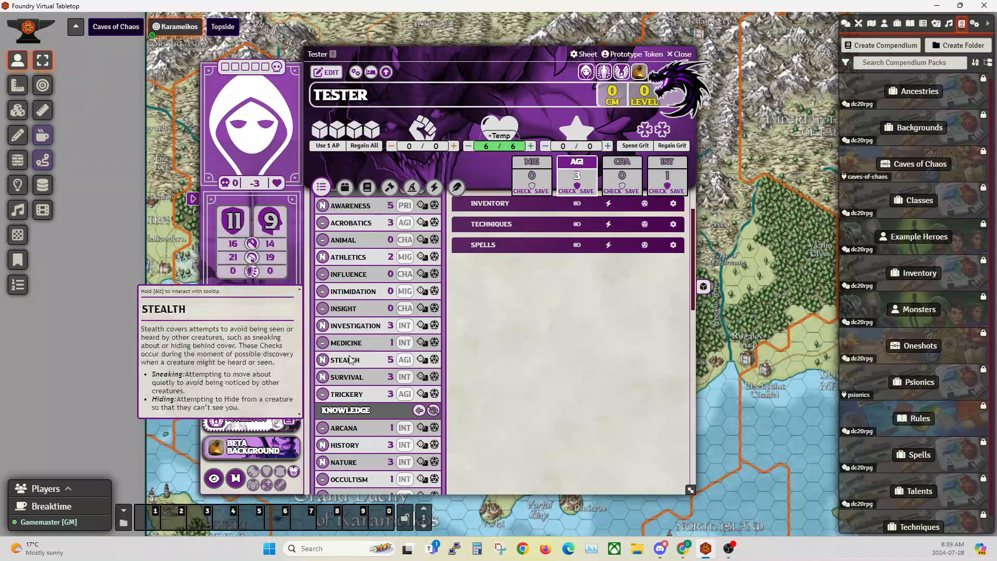
{"action": "mouse_move", "coordinate": [348, 396]}
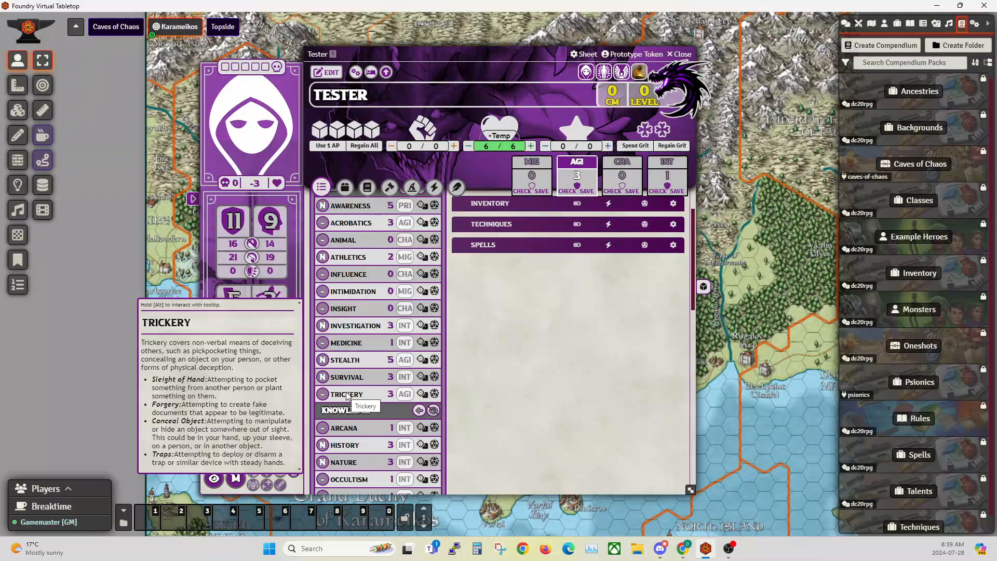
- Raise the Vehicles trade to mastery level N and look back through the other trades up to Disguise
{"action": "scroll", "coordinate": [348, 395], "scroll_direction": "down", "scroll_amount": 15}
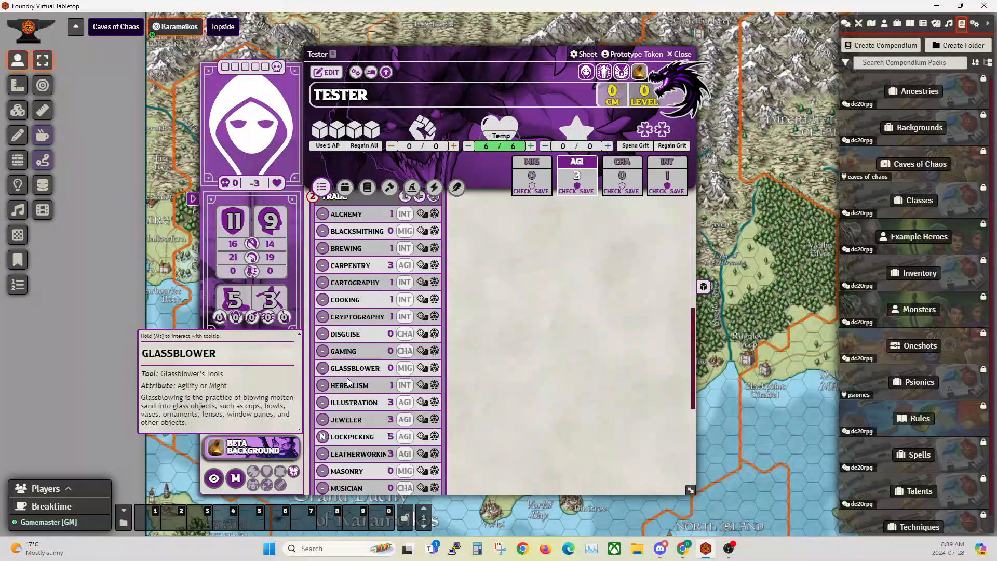
{"action": "scroll", "coordinate": [348, 382], "scroll_direction": "down", "scroll_amount": 2}
{"action": "scroll", "coordinate": [350, 390], "scroll_direction": "down", "scroll_amount": 2}
{"action": "mouse_move", "coordinate": [391, 388]}
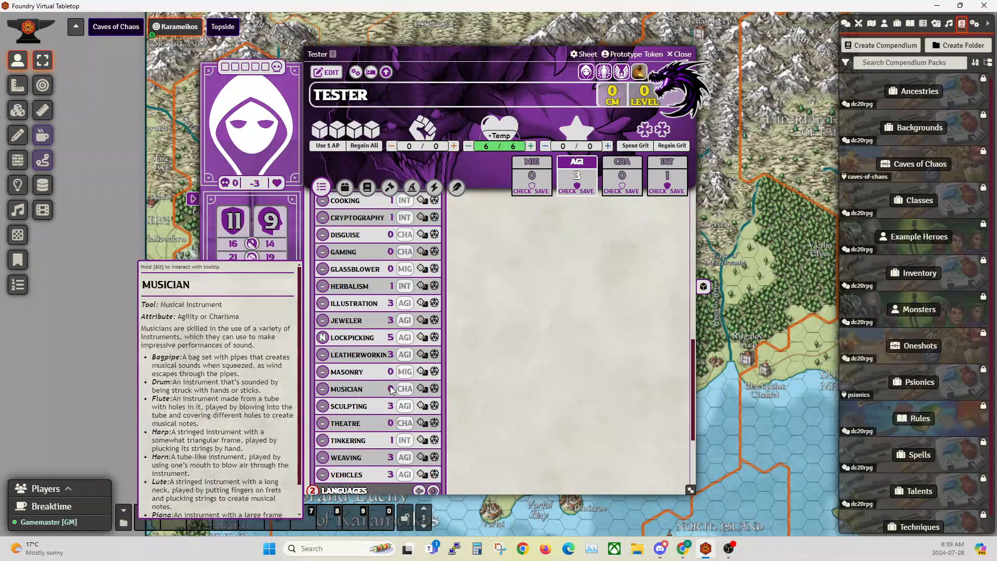
{"action": "left_click", "coordinate": [322, 474]}
{"action": "mouse_move", "coordinate": [343, 422]}
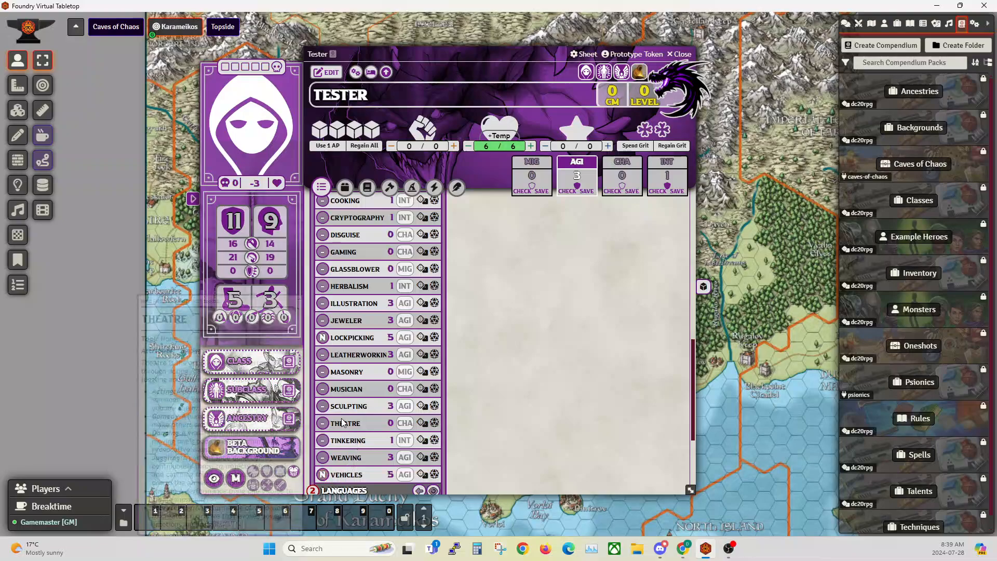
{"action": "scroll", "coordinate": [340, 389], "scroll_direction": "up", "scroll_amount": 1}
{"action": "mouse_move", "coordinate": [333, 288]}
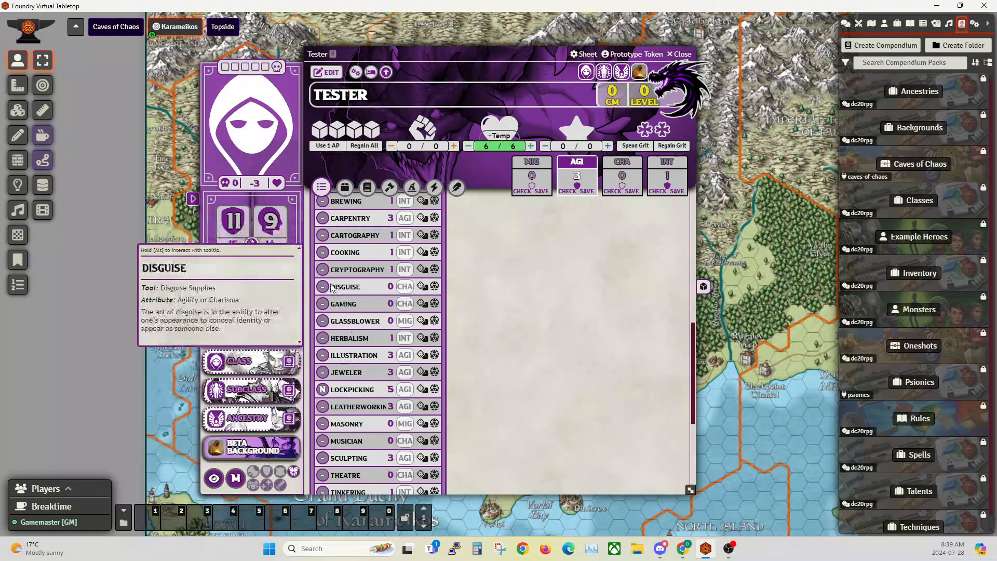
- Expand the Languages section to show all languages and spend one language point on Elvish, giving it level L
{"action": "scroll", "coordinate": [378, 272], "scroll_direction": "down", "scroll_amount": 3}
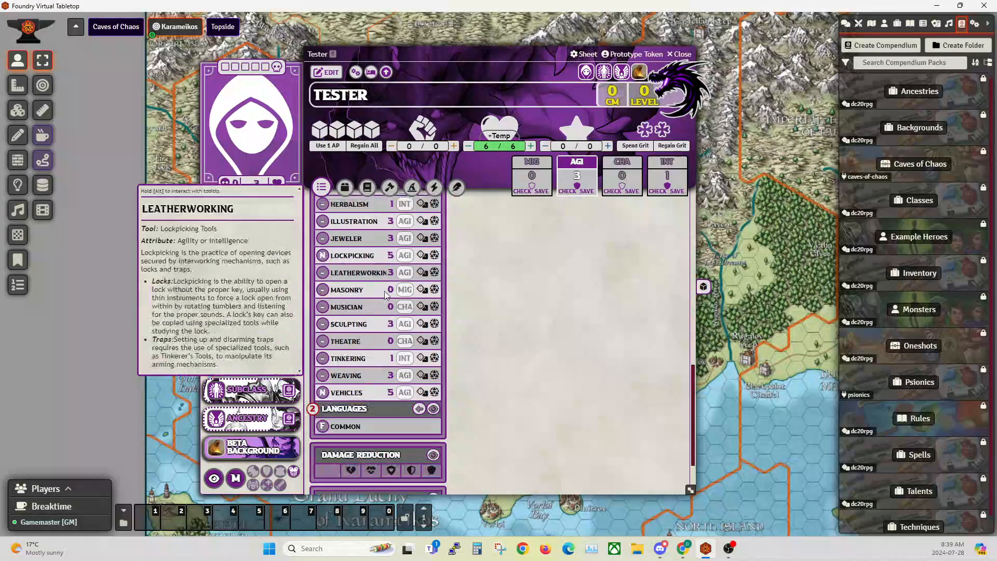
{"action": "scroll", "coordinate": [387, 306], "scroll_direction": "down", "scroll_amount": 2}
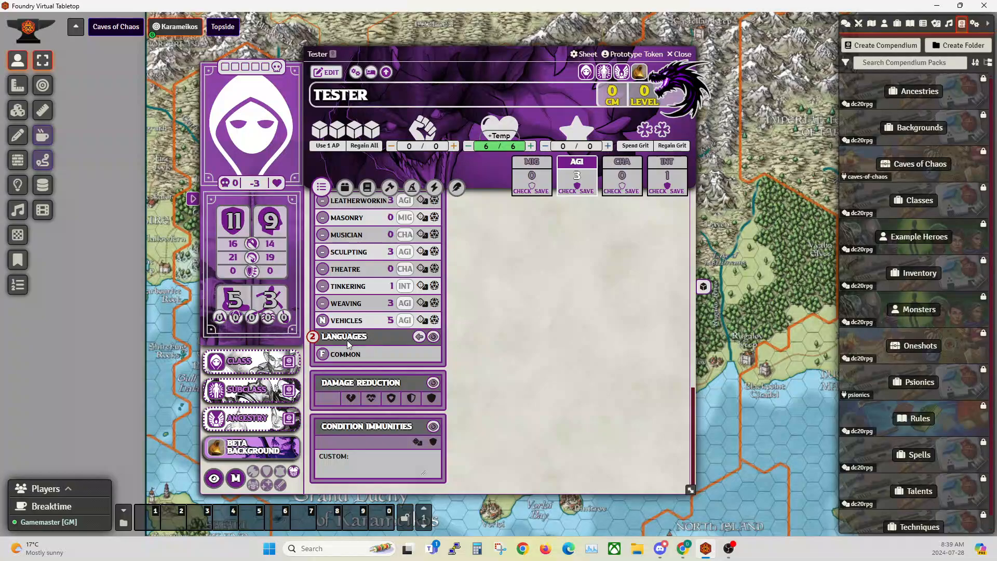
{"action": "left_click", "coordinate": [436, 339]}
{"action": "scroll", "coordinate": [385, 342], "scroll_direction": "down", "scroll_amount": 2}
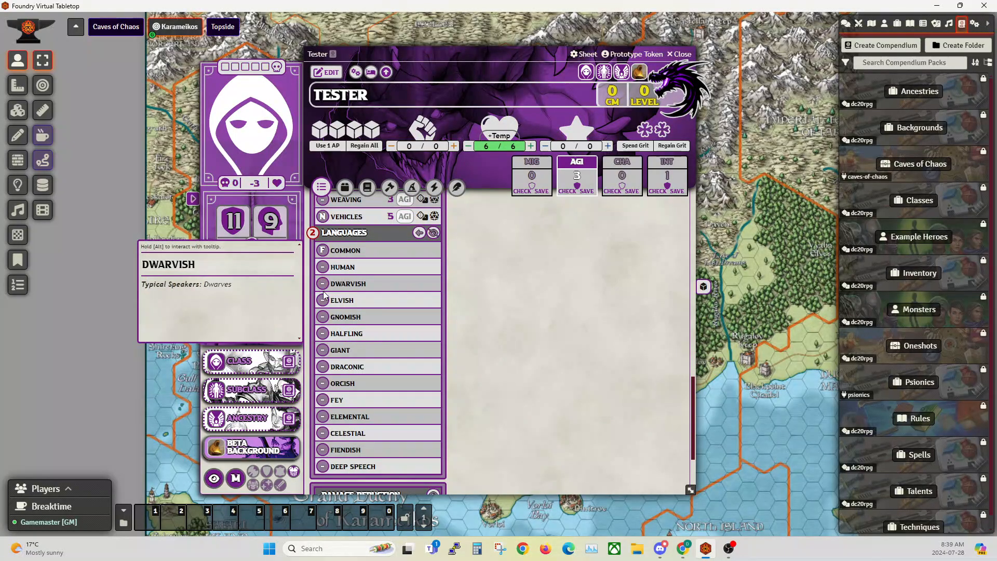
{"action": "left_click", "coordinate": [323, 301]}
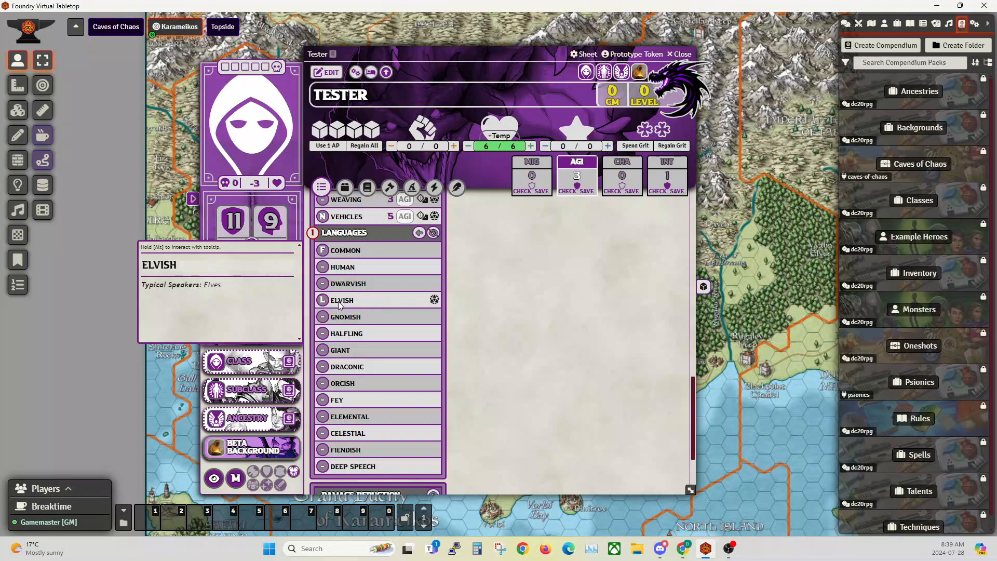
{"action": "scroll", "coordinate": [342, 322], "scroll_direction": "up", "scroll_amount": 2}
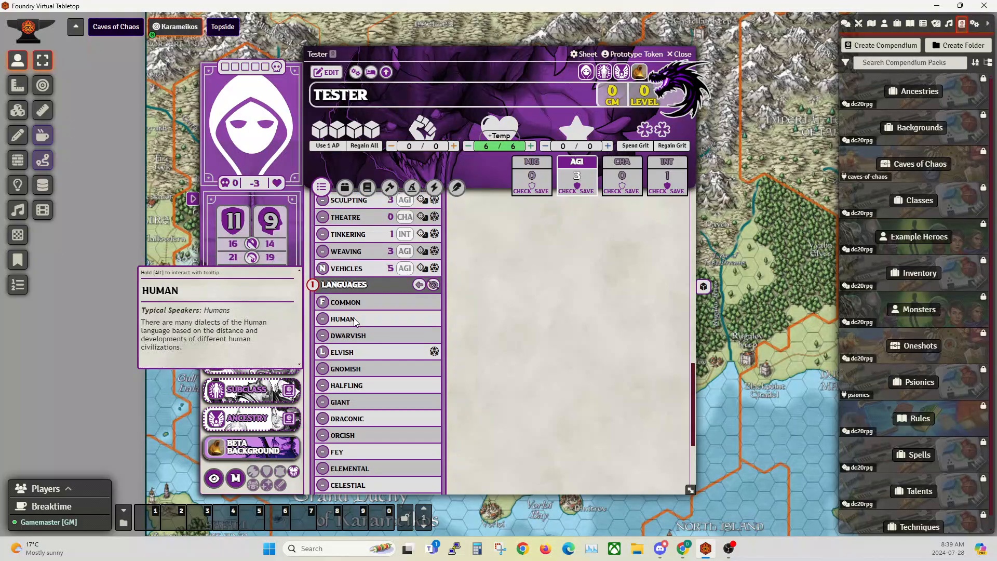
- Raise Elvish to Fluent, and reset it to no level to free its language points
{"action": "left_click", "coordinate": [322, 353]}
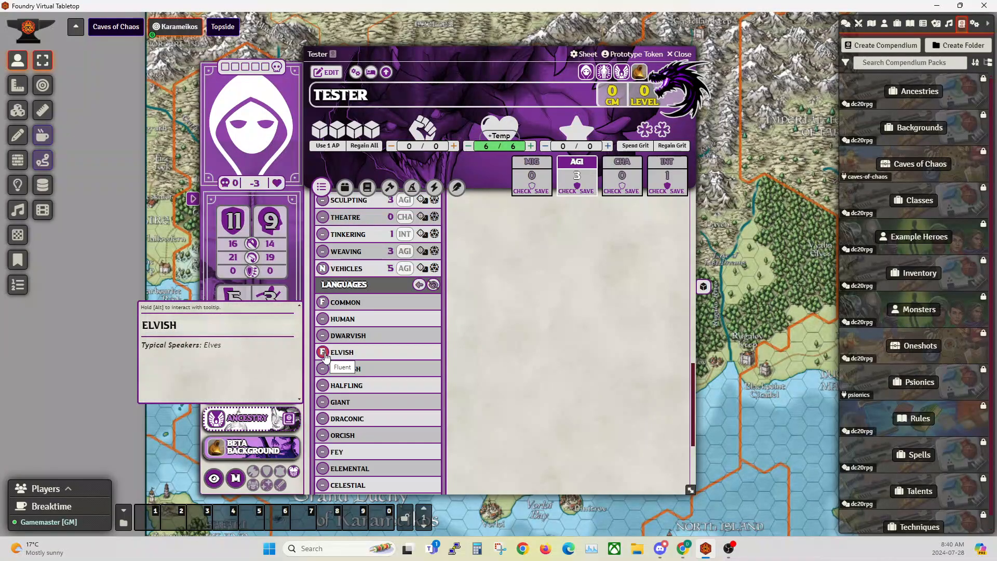
{"action": "right_click", "coordinate": [323, 352]}
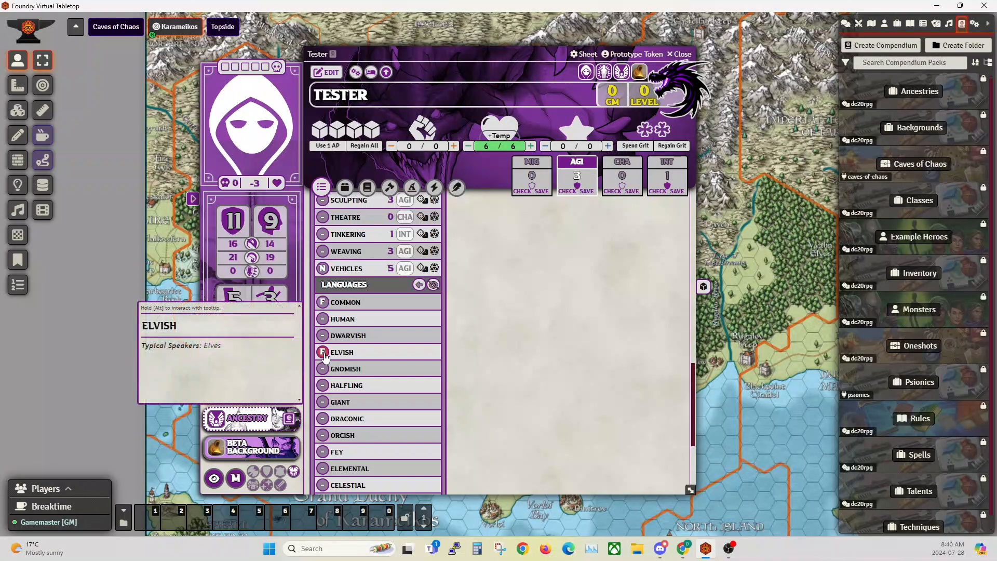
{"action": "right_click", "coordinate": [323, 353]}
- Convert one trade point to language points and leave the Alchemy and Cooking trades at no mastery
{"action": "scroll", "coordinate": [378, 335], "scroll_direction": "up", "scroll_amount": 3}
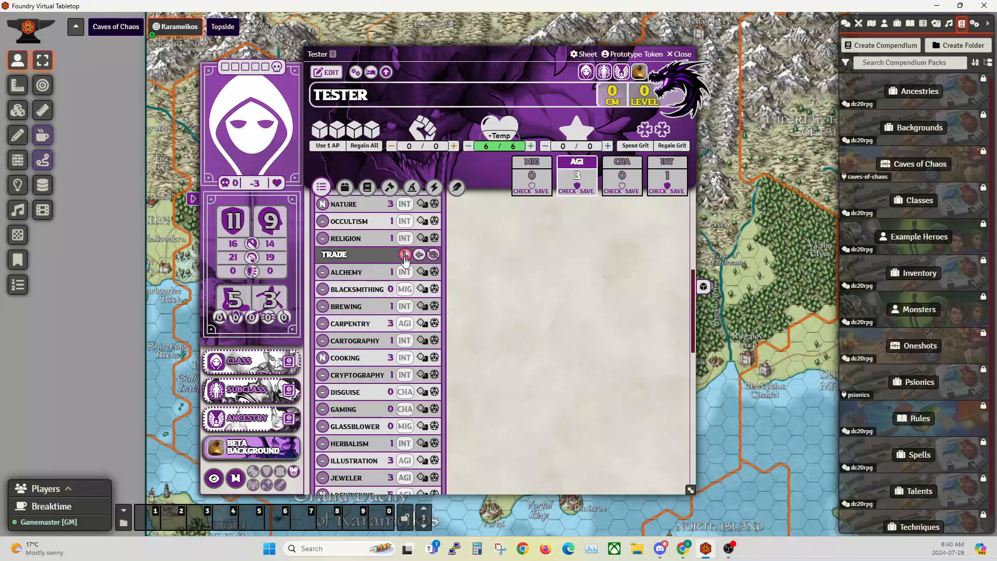
{"action": "left_click", "coordinate": [405, 257]}
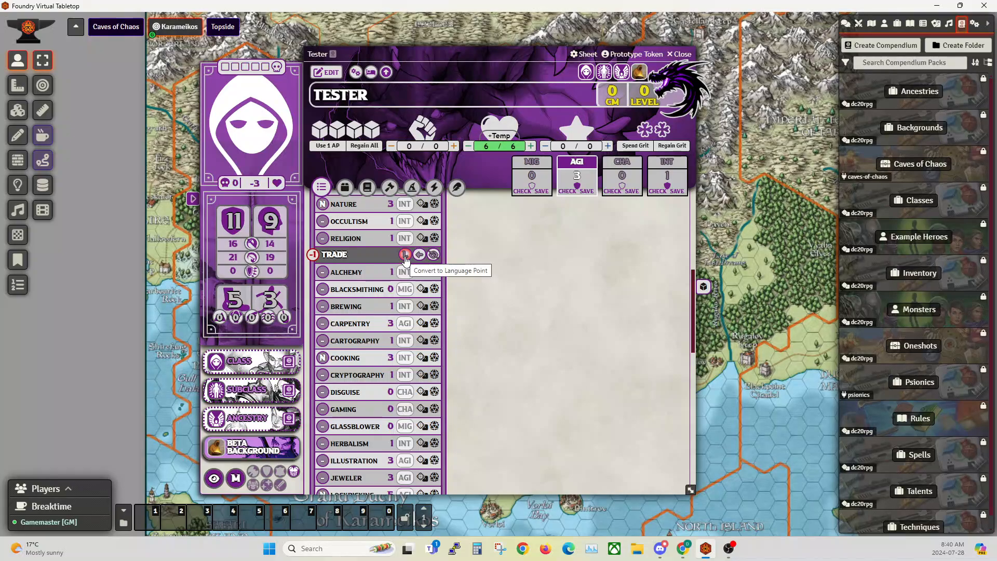
{"action": "left_click", "coordinate": [327, 272]}
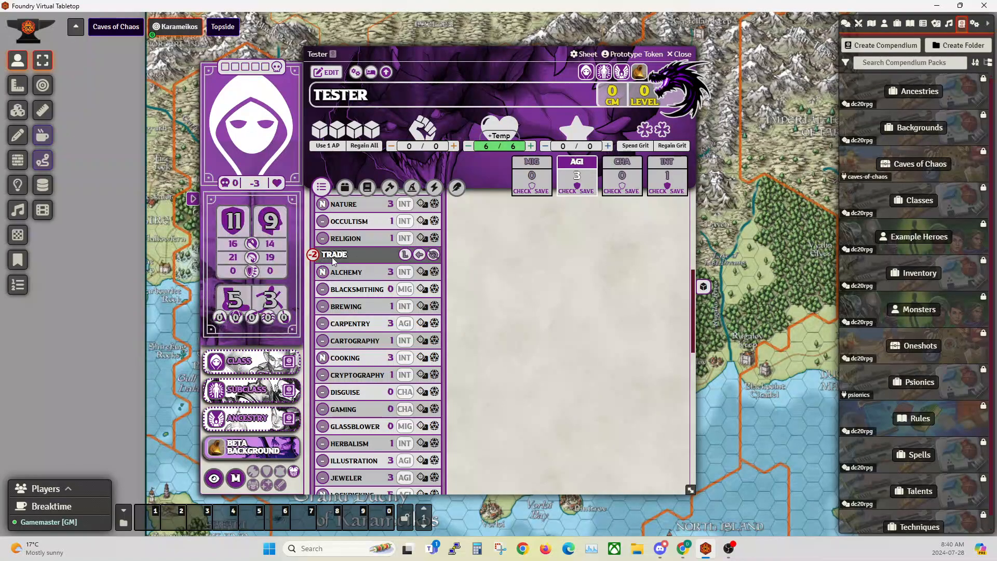
{"action": "left_click", "coordinate": [324, 272]}
{"action": "left_click", "coordinate": [323, 358]}
- Check the language points left to spend and convert two of them back into one trade point
{"action": "scroll", "coordinate": [387, 312], "scroll_direction": "down", "scroll_amount": 5}
{"action": "scroll", "coordinate": [387, 312], "scroll_direction": "down", "scroll_amount": 2}
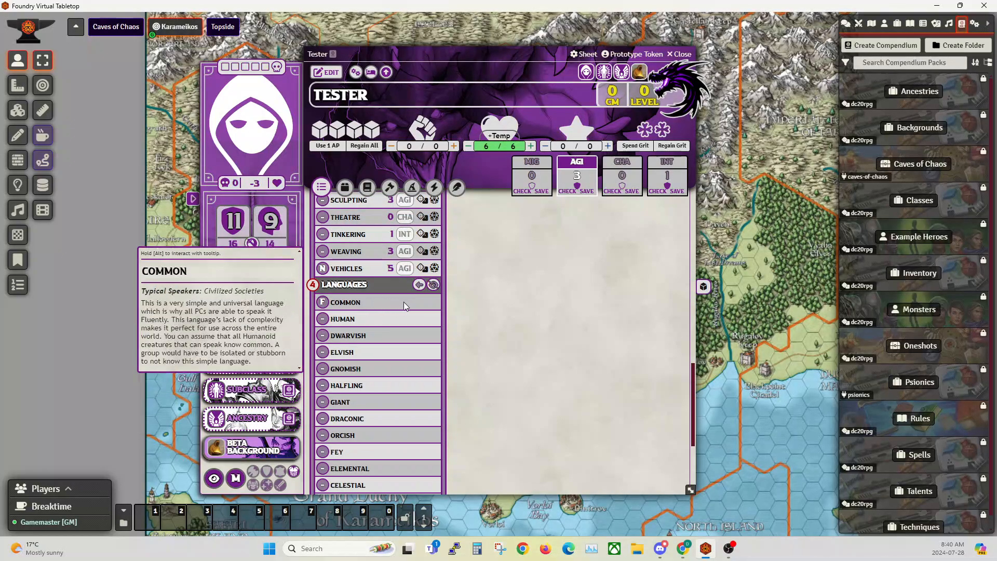
{"action": "scroll", "coordinate": [408, 301], "scroll_direction": "down", "scroll_amount": 1}
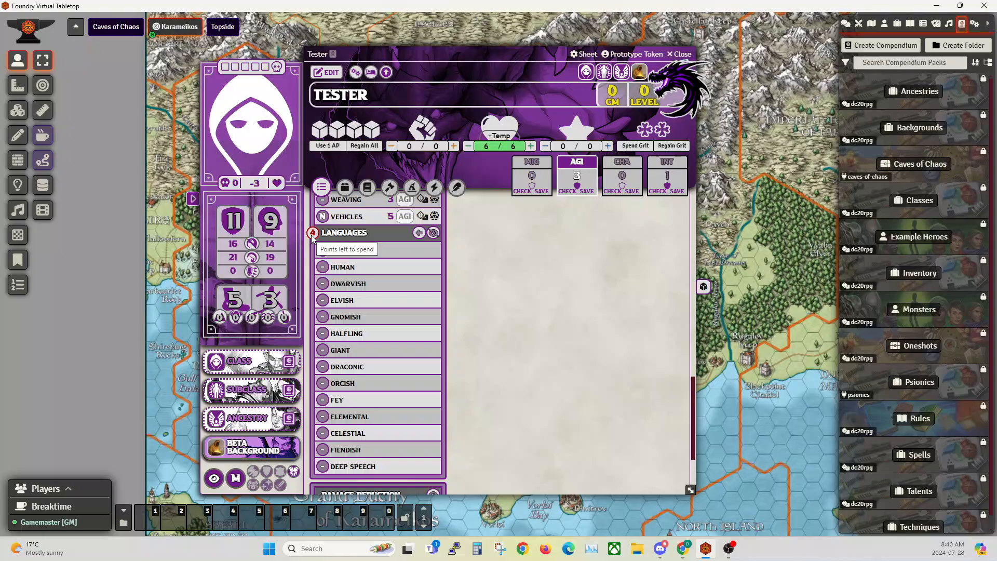
{"action": "scroll", "coordinate": [368, 291], "scroll_direction": "up", "scroll_amount": 3}
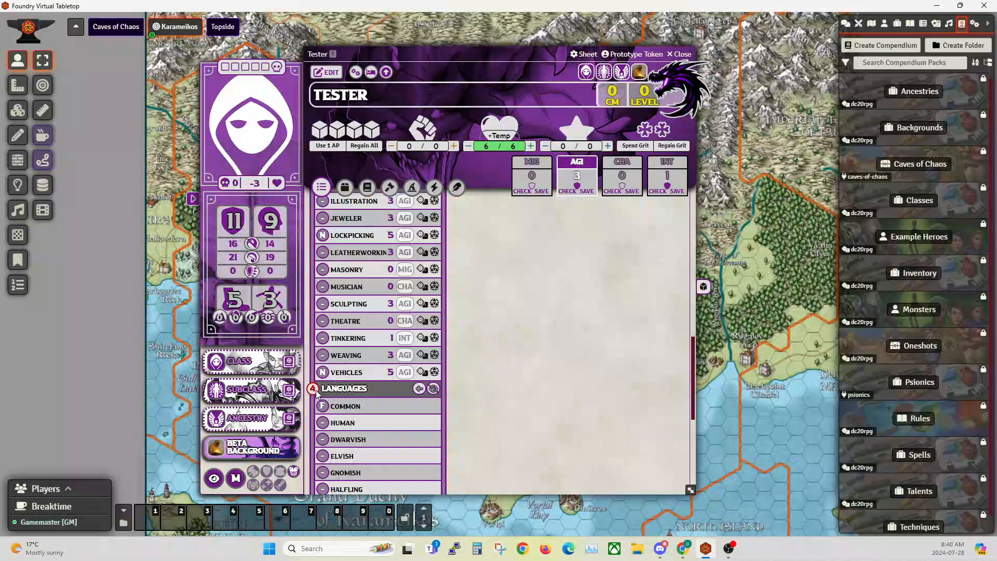
{"action": "scroll", "coordinate": [376, 298], "scroll_direction": "up", "scroll_amount": 3}
{"action": "scroll", "coordinate": [376, 298], "scroll_direction": "down", "scroll_amount": 4}
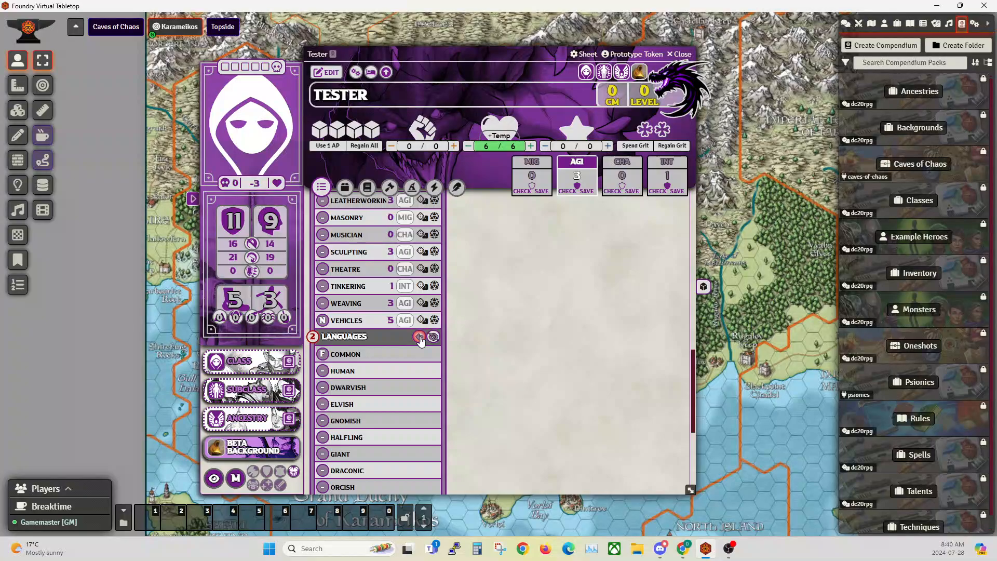
- Review the trade, knowledge and skill masteries and convert the spare trade point into language points again
{"action": "scroll", "coordinate": [368, 329], "scroll_direction": "up", "scroll_amount": 5}
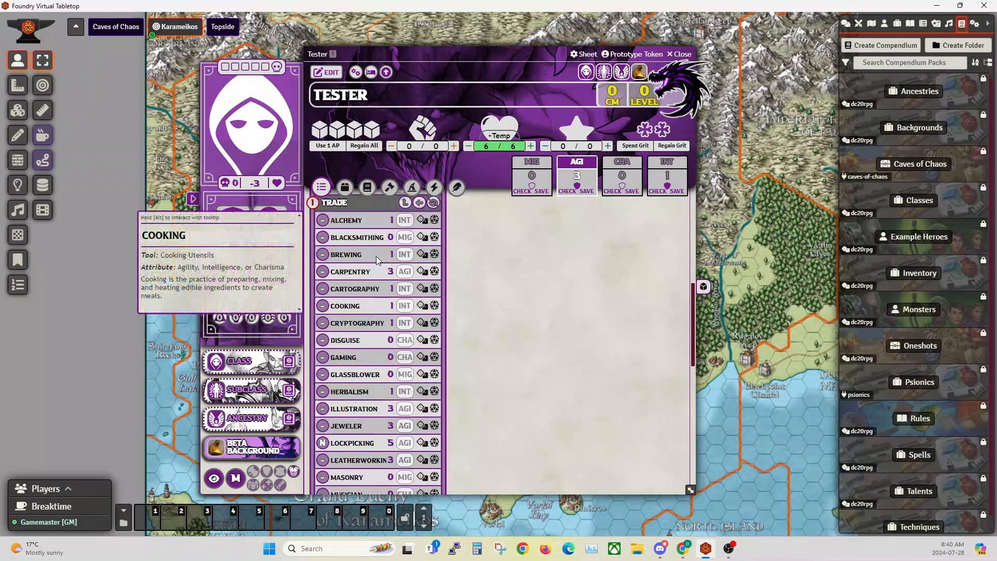
{"action": "scroll", "coordinate": [377, 260], "scroll_direction": "up", "scroll_amount": 1}
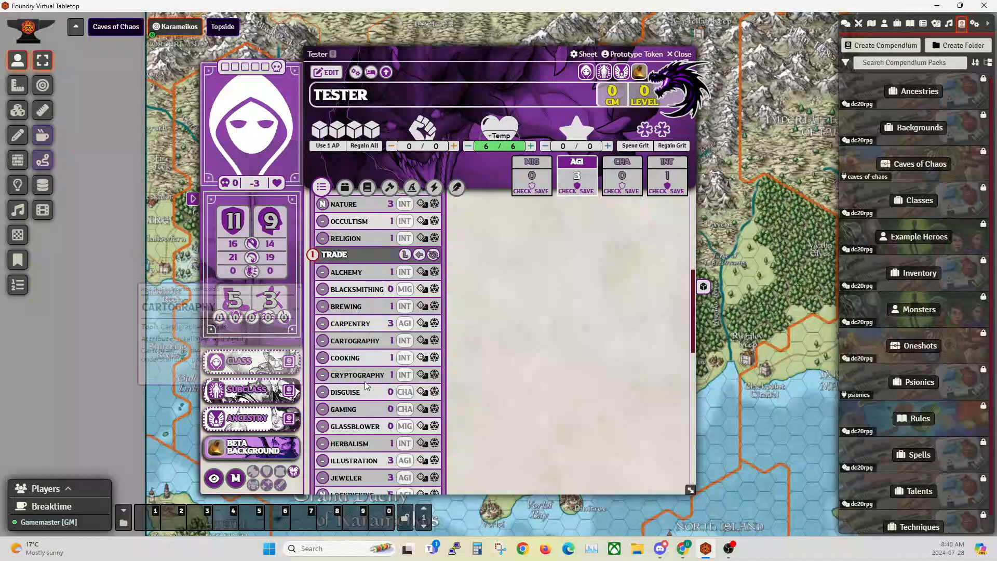
{"action": "scroll", "coordinate": [364, 381], "scroll_direction": "down", "scroll_amount": 6}
{"action": "scroll", "coordinate": [366, 367], "scroll_direction": "up", "scroll_amount": 3}
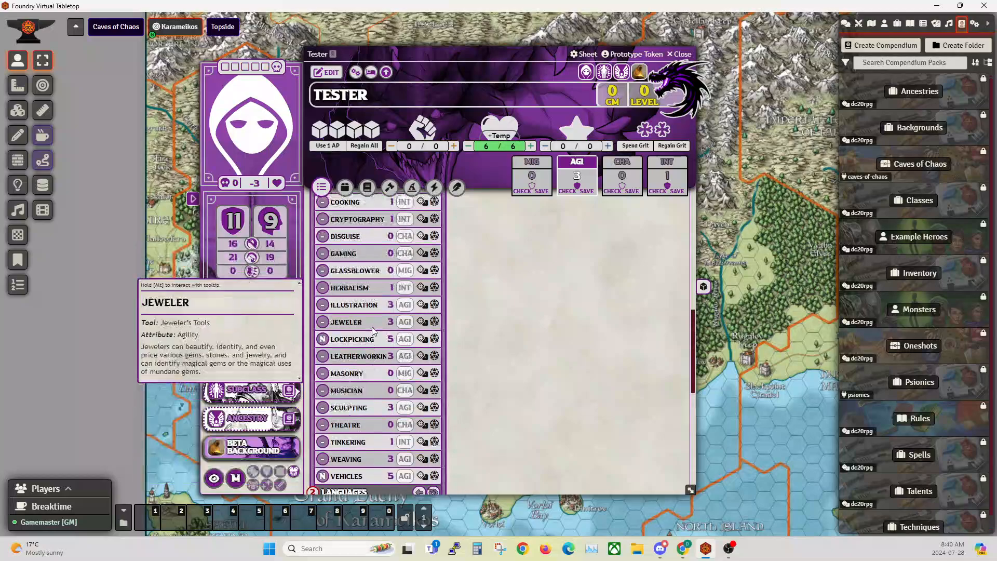
{"action": "scroll", "coordinate": [370, 306], "scroll_direction": "up", "scroll_amount": 2}
{"action": "scroll", "coordinate": [370, 307], "scroll_direction": "up", "scroll_amount": 5}
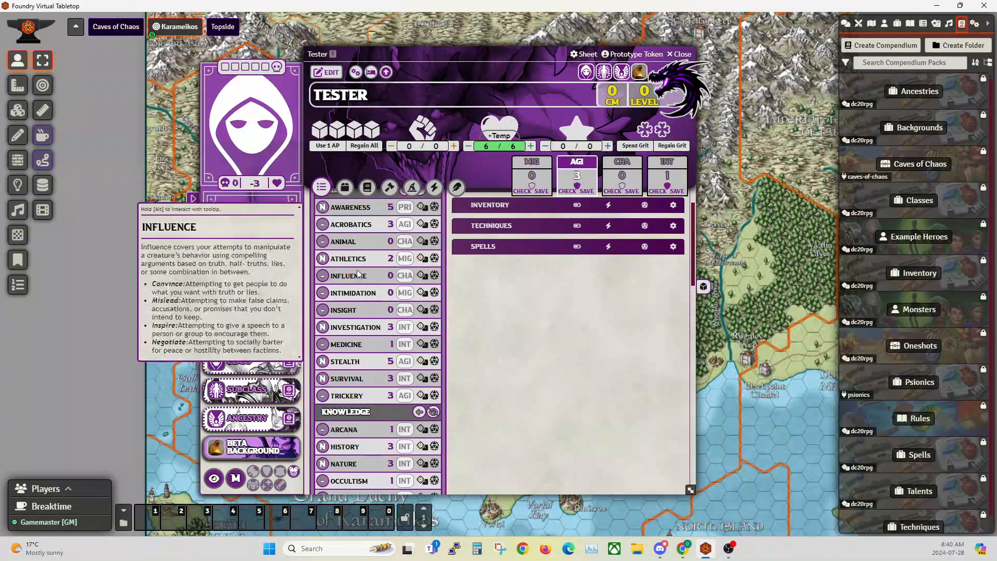
{"action": "scroll", "coordinate": [363, 346], "scroll_direction": "down", "scroll_amount": 4}
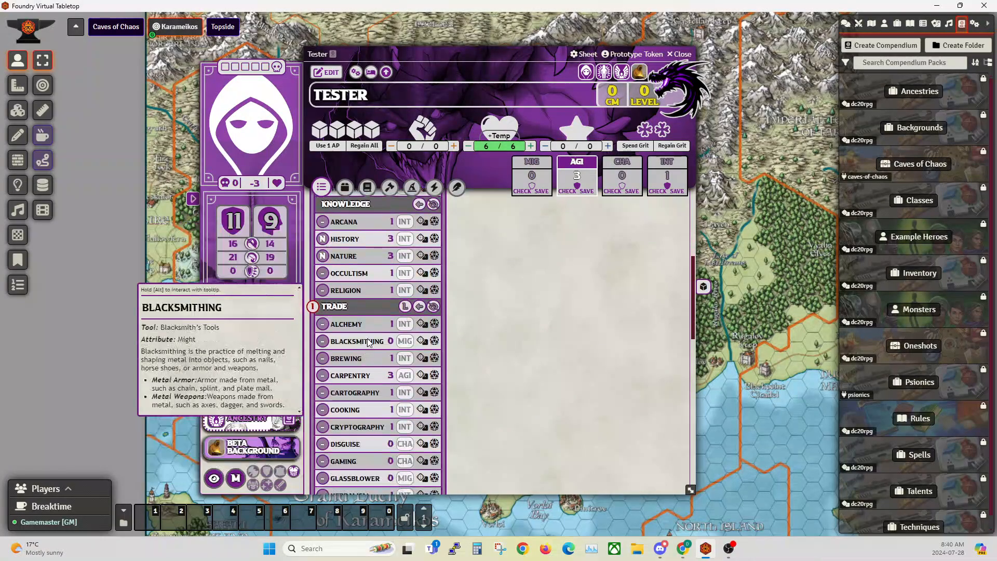
{"action": "scroll", "coordinate": [371, 340], "scroll_direction": "down", "scroll_amount": 4}
{"action": "scroll", "coordinate": [379, 338], "scroll_direction": "up", "scroll_amount": 1}
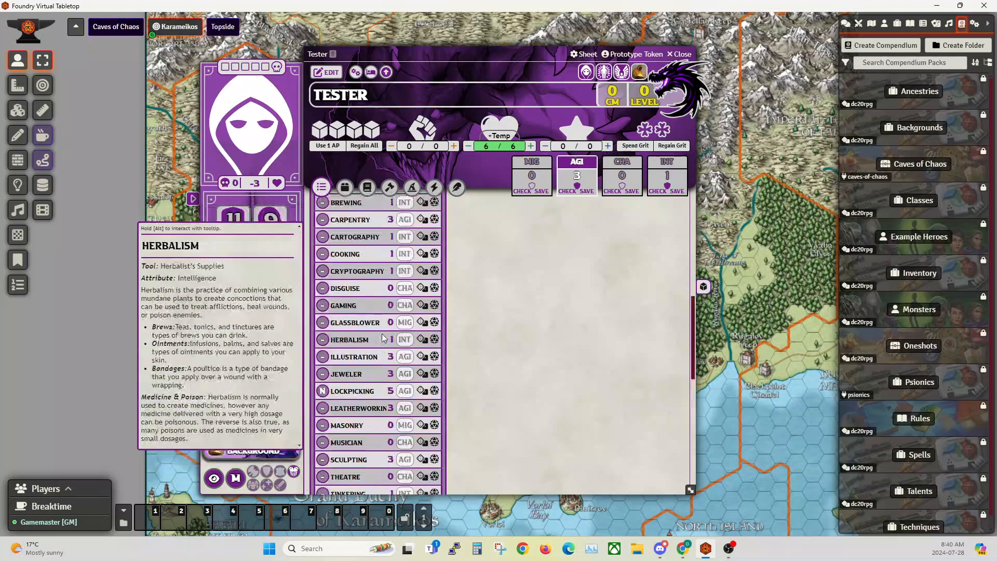
{"action": "scroll", "coordinate": [382, 335], "scroll_direction": "up", "scroll_amount": 3}
{"action": "scroll", "coordinate": [378, 331], "scroll_direction": "down", "scroll_amount": 1}
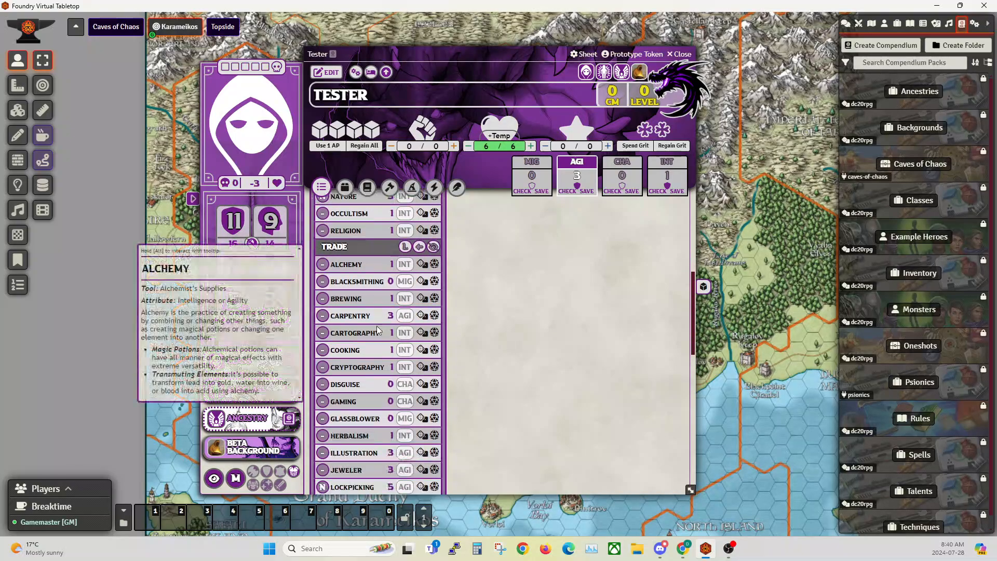
- Spend the four language points: Giant and Draconic at level L, and Orcish at level F
{"action": "scroll", "coordinate": [378, 331], "scroll_direction": "down", "scroll_amount": 8}
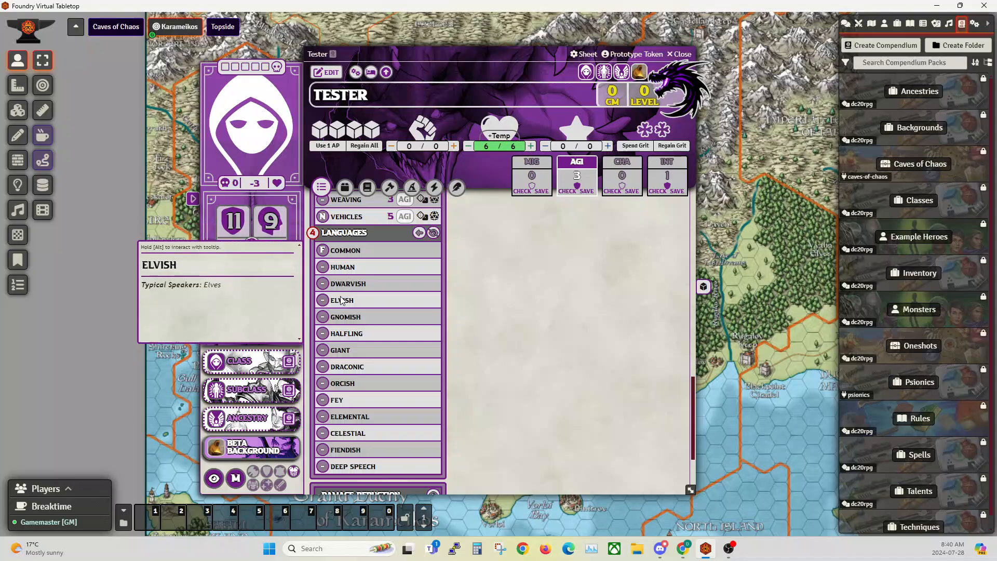
{"action": "scroll", "coordinate": [351, 361], "scroll_direction": "down", "scroll_amount": 1}
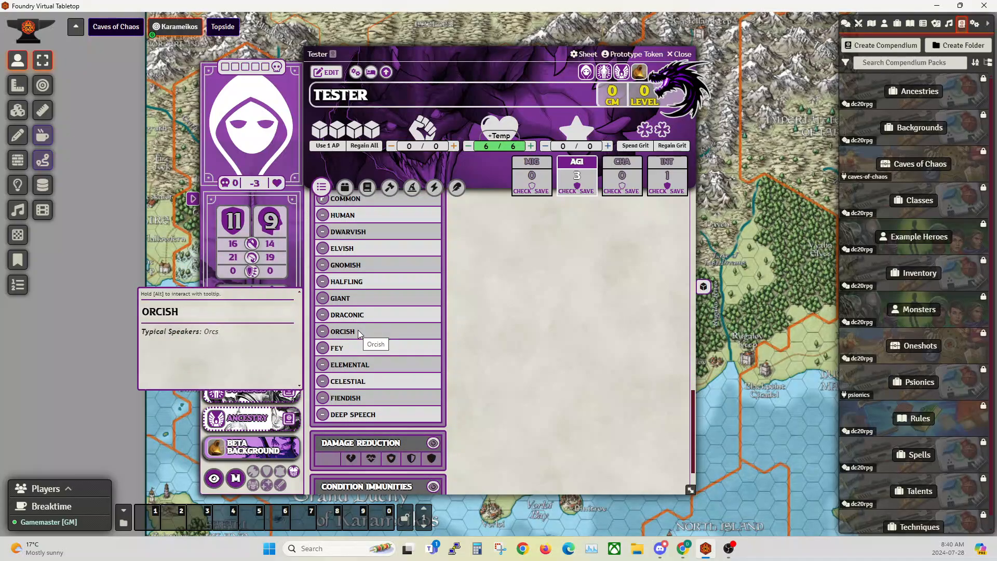
{"action": "scroll", "coordinate": [348, 327], "scroll_direction": "down", "scroll_amount": 1}
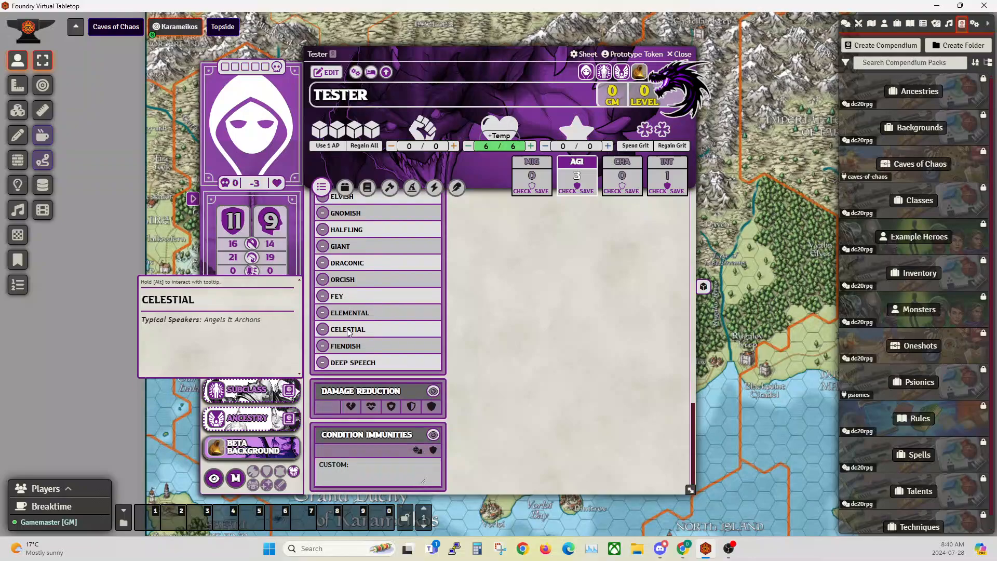
{"action": "scroll", "coordinate": [349, 327], "scroll_direction": "up", "scroll_amount": 1}
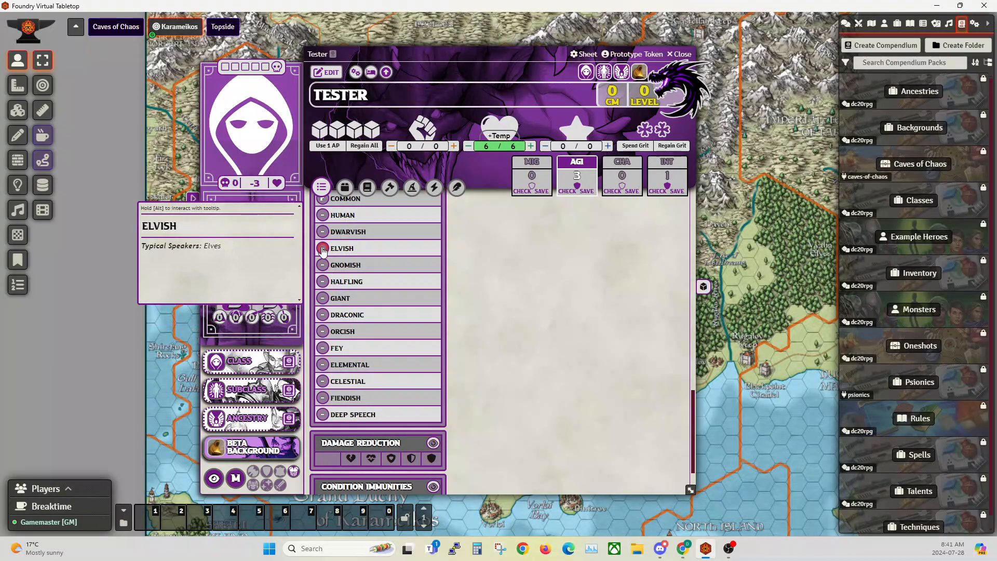
{"action": "left_click", "coordinate": [323, 300]}
{"action": "left_click", "coordinate": [323, 315]}
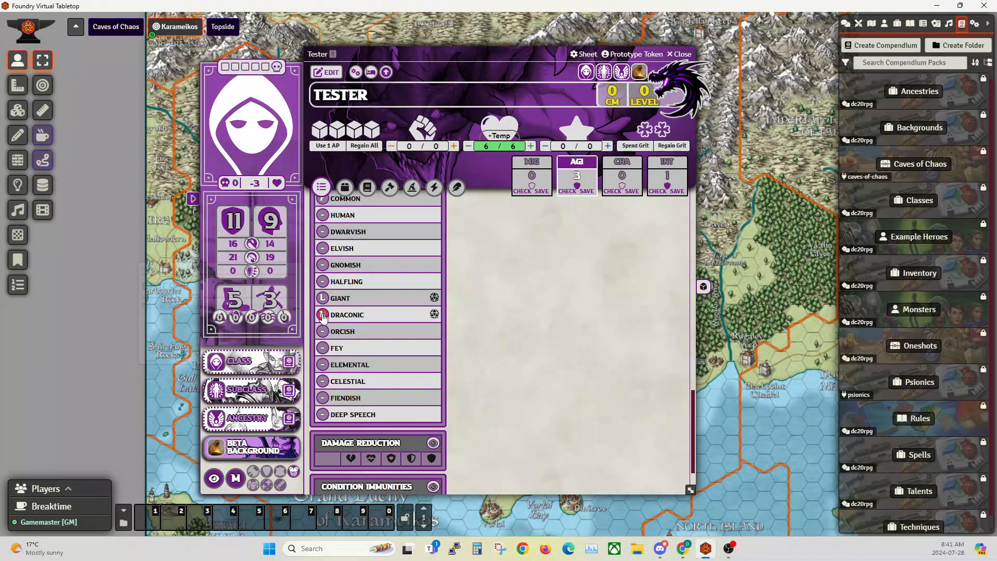
{"action": "left_click", "coordinate": [323, 331]}
{"action": "left_click", "coordinate": [323, 331]}
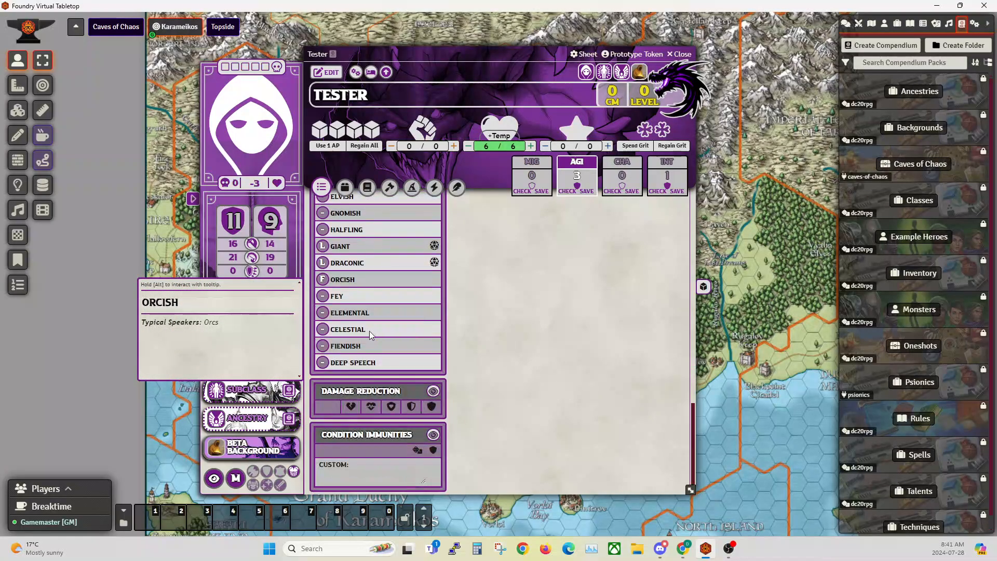
- Hide the untrained entries in the Languages and Trade sections
{"action": "scroll", "coordinate": [371, 332], "scroll_direction": "up", "scroll_amount": 15}
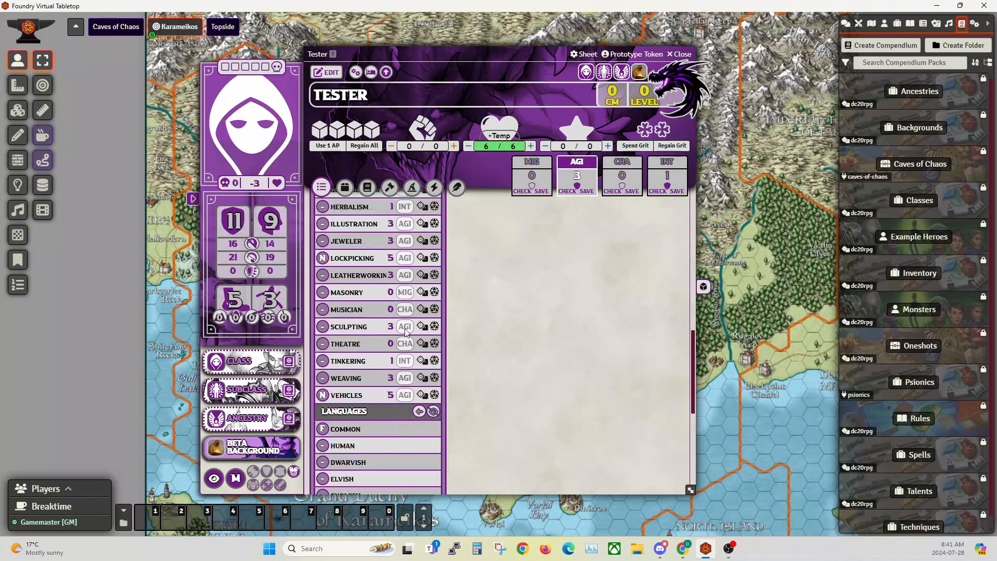
{"action": "scroll", "coordinate": [405, 332], "scroll_direction": "down", "scroll_amount": 12}
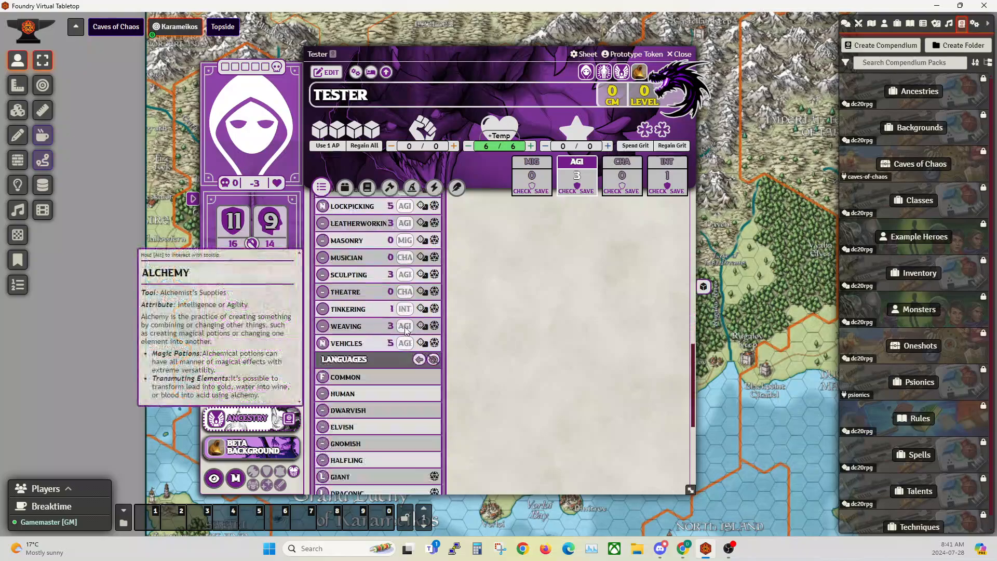
{"action": "scroll", "coordinate": [415, 321], "scroll_direction": "up", "scroll_amount": 1}
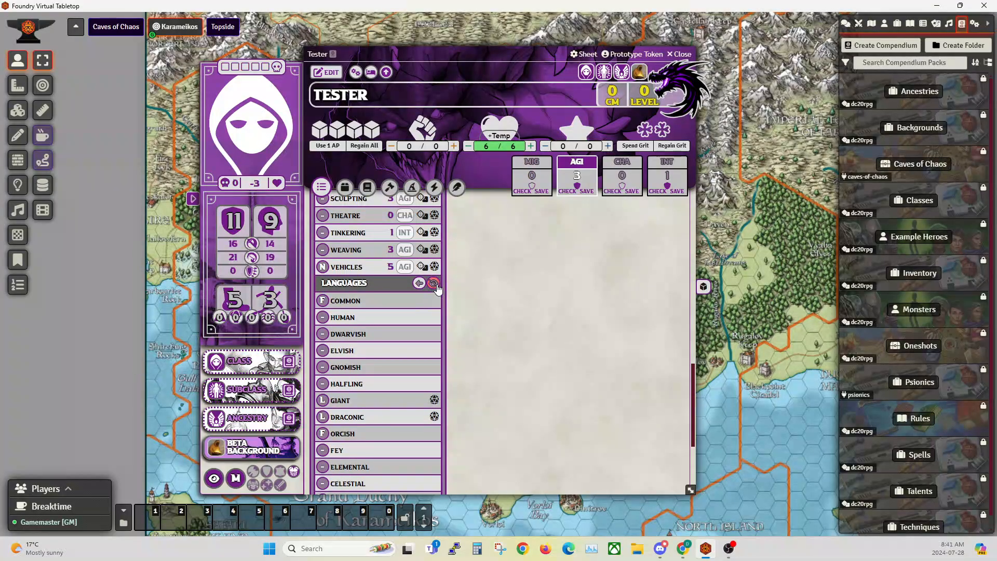
{"action": "left_click", "coordinate": [433, 283]}
{"action": "scroll", "coordinate": [395, 295], "scroll_direction": "up", "scroll_amount": 8}
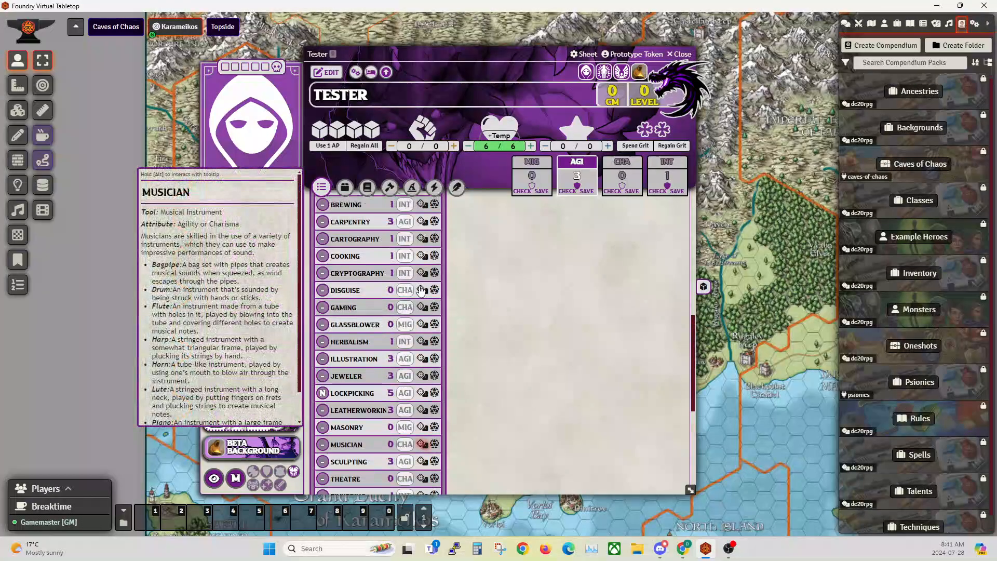
{"action": "left_click", "coordinate": [434, 256]}
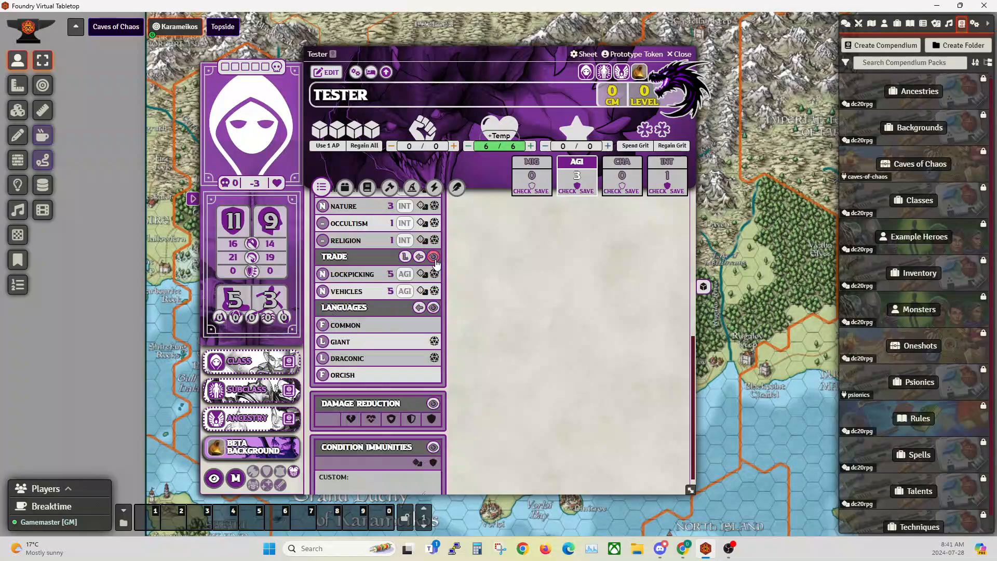
- Hide the untrained entries in the Knowledge and Skills sections and look over the shortened lists
{"action": "scroll", "coordinate": [388, 284], "scroll_direction": "up", "scroll_amount": 3}
{"action": "scroll", "coordinate": [389, 283], "scroll_direction": "up", "scroll_amount": 1}
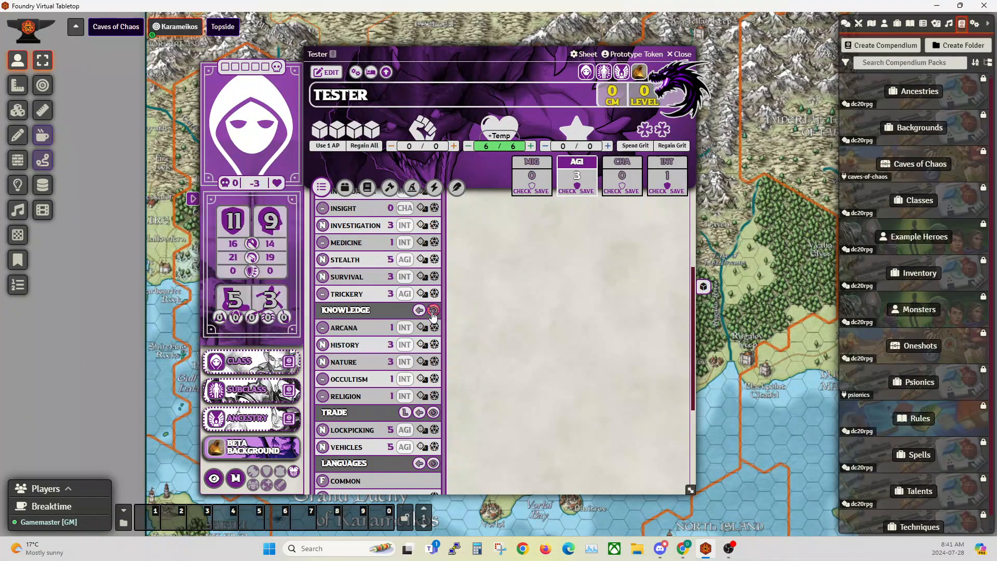
{"action": "left_click", "coordinate": [433, 301]}
{"action": "scroll", "coordinate": [405, 309], "scroll_direction": "up", "scroll_amount": 4}
{"action": "scroll", "coordinate": [402, 306], "scroll_direction": "up", "scroll_amount": 3}
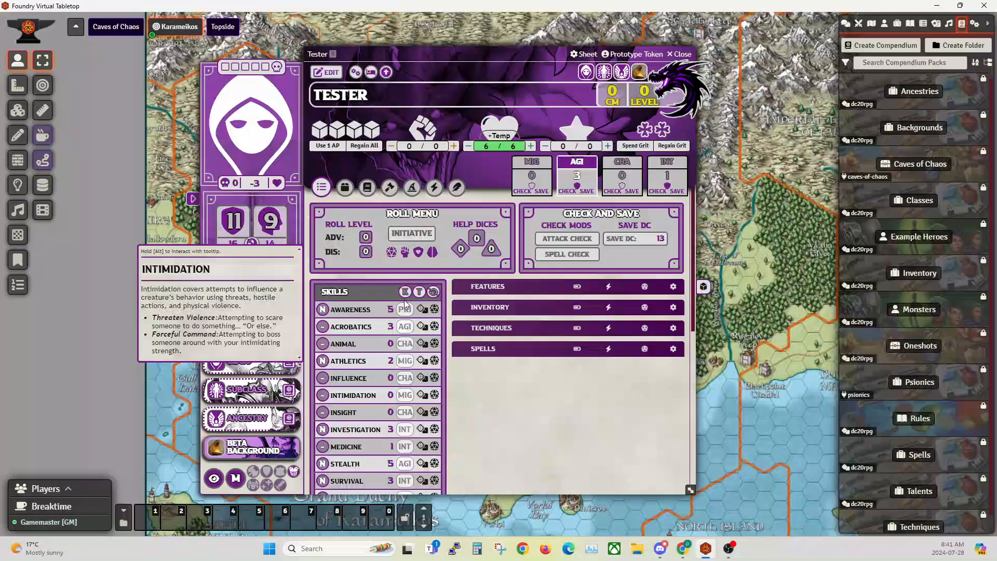
{"action": "left_click", "coordinate": [433, 290]}
{"action": "scroll", "coordinate": [372, 323], "scroll_direction": "down", "scroll_amount": 1}
{"action": "scroll", "coordinate": [373, 323], "scroll_direction": "down", "scroll_amount": 3}
{"action": "scroll", "coordinate": [373, 323], "scroll_direction": "up", "scroll_amount": 4}
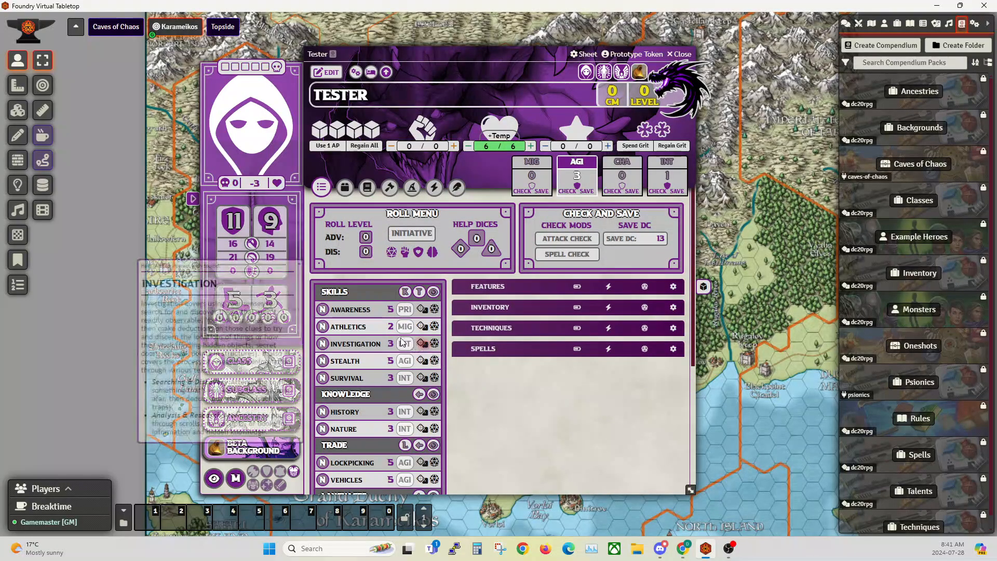
- Open the Ancestries compendium and arrange it beside the Tester character sheet so both are visible
{"action": "left_click_drag", "start_coordinate": [477, 53], "coordinate": [460, 40]}
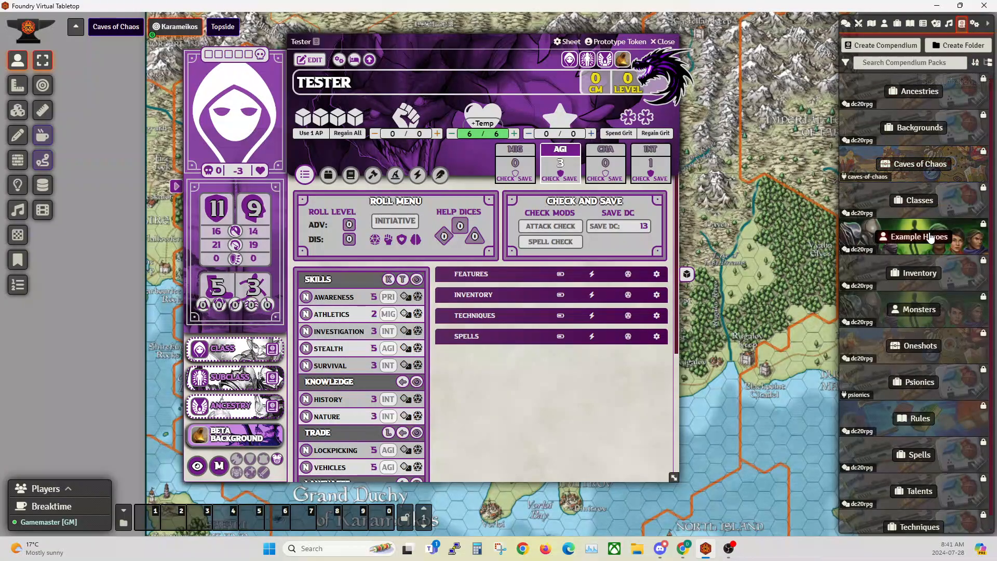
{"action": "left_click", "coordinate": [929, 104]}
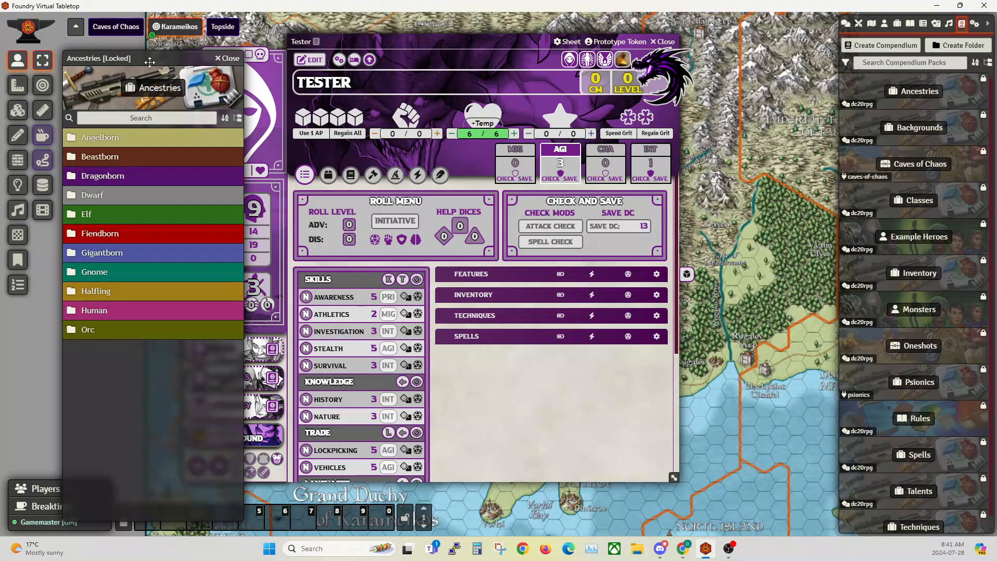
{"action": "left_click_drag", "start_coordinate": [149, 62], "coordinate": [776, 50]}
{"action": "left_click_drag", "start_coordinate": [485, 40], "coordinate": [418, 45]}
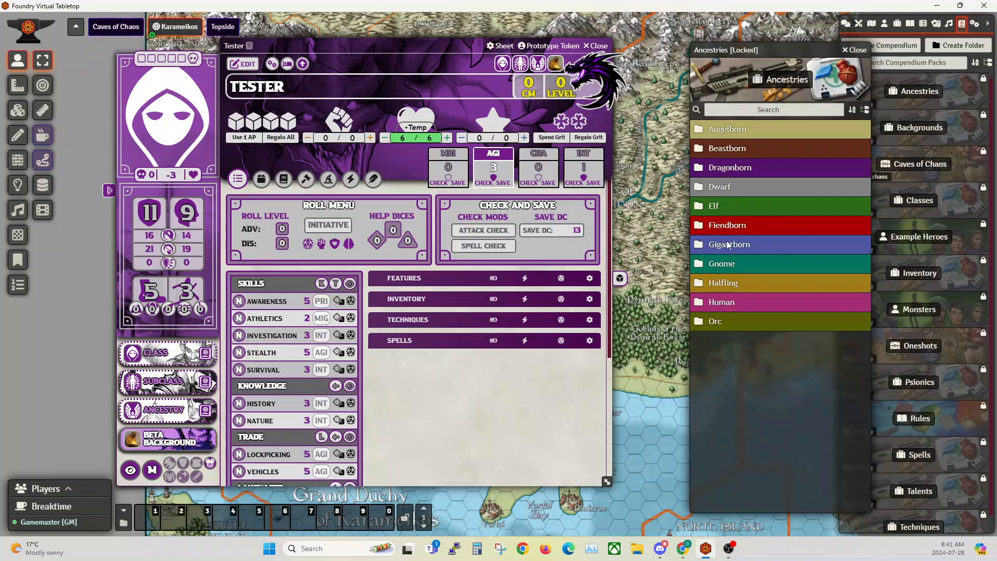
- Look over the Dragonborn default traits and assign the Dragonborn ancestry from the compendium to Tester
{"action": "left_click", "coordinate": [724, 170]}
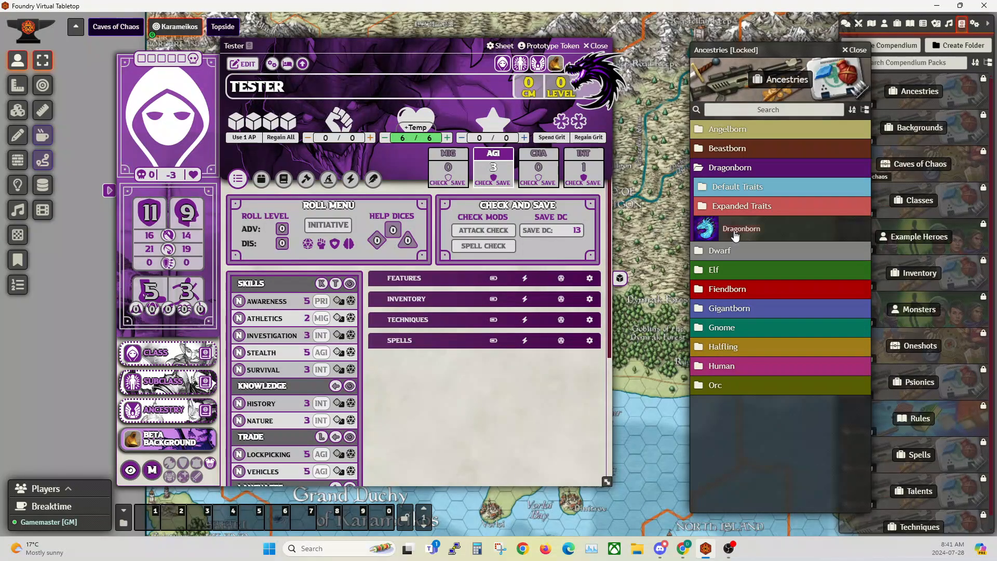
{"action": "left_click", "coordinate": [730, 190]}
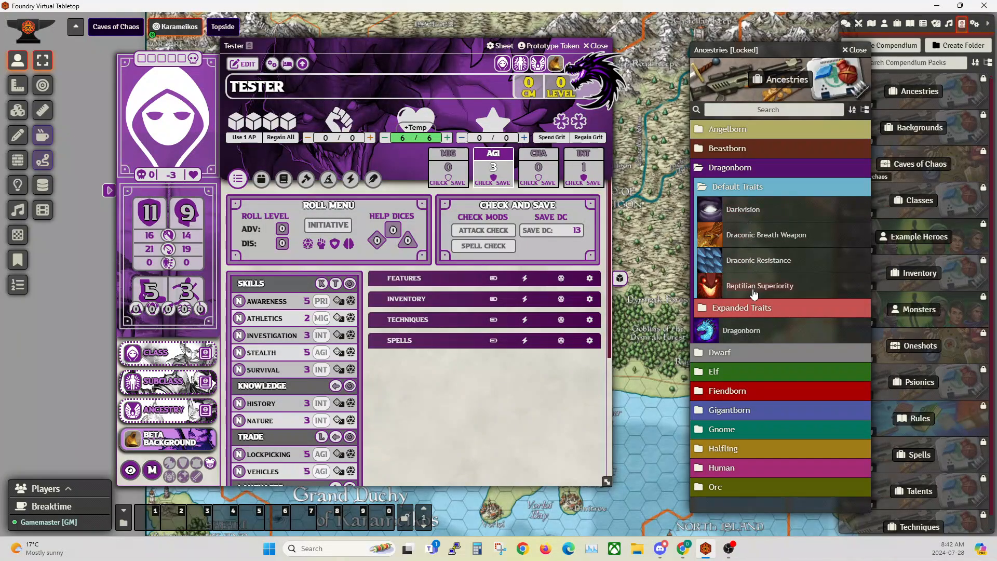
{"action": "left_click", "coordinate": [731, 188]}
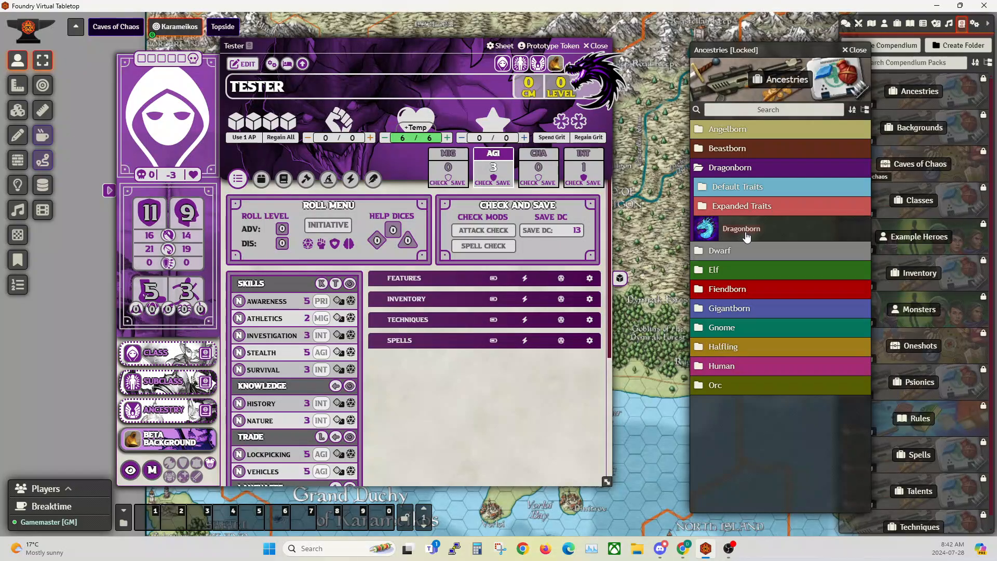
{"action": "left_click_drag", "start_coordinate": [746, 234], "coordinate": [160, 416]}
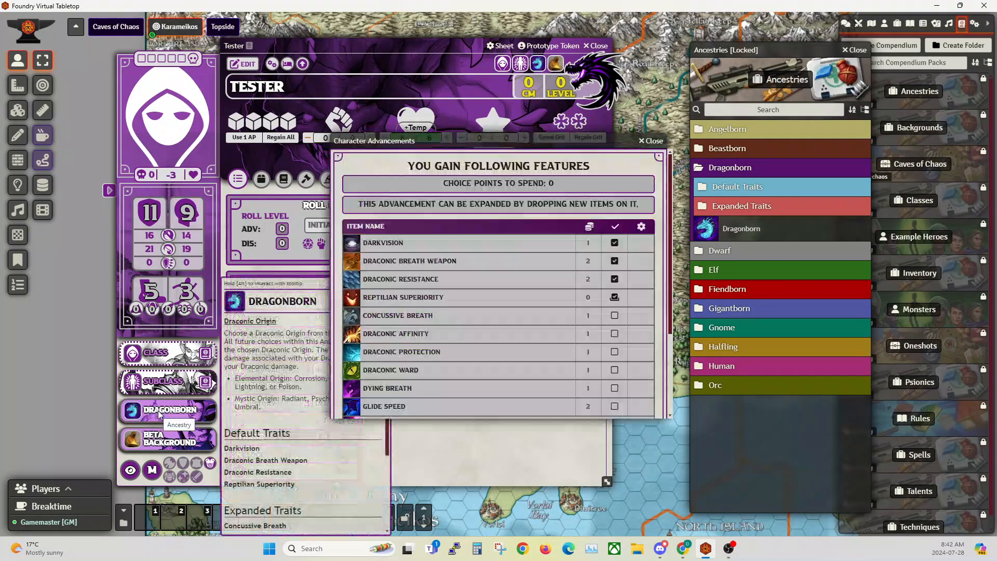
- Review the Dragonborn trait descriptions, deselect Draconic Breath Weapon and select Guardians Bond to free up choice points
{"action": "scroll", "coordinate": [555, 282], "scroll_direction": "down", "scroll_amount": 3}
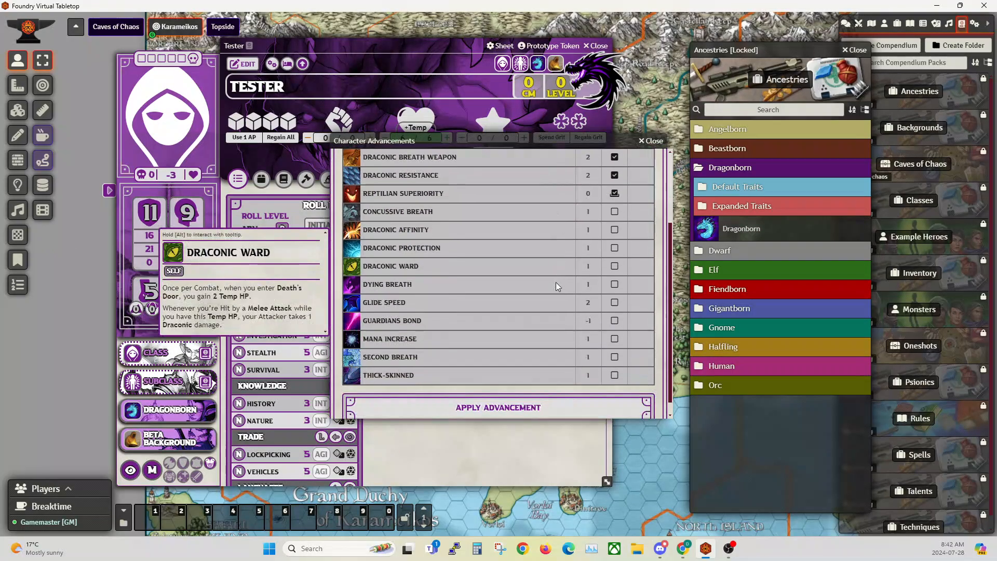
{"action": "scroll", "coordinate": [534, 283], "scroll_direction": "up", "scroll_amount": 3}
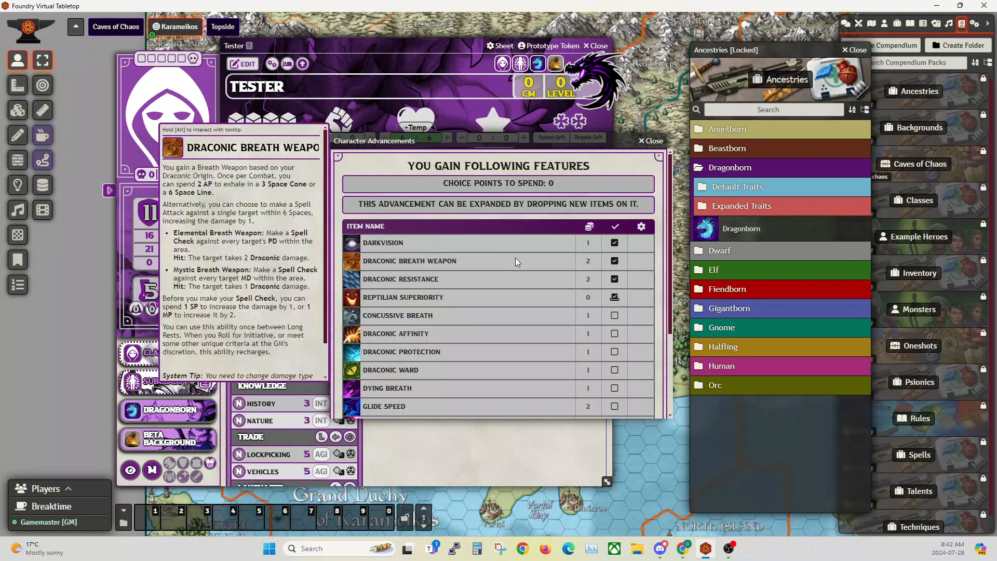
{"action": "scroll", "coordinate": [498, 275], "scroll_direction": "down", "scroll_amount": 2}
{"action": "scroll", "coordinate": [491, 286], "scroll_direction": "up", "scroll_amount": 3}
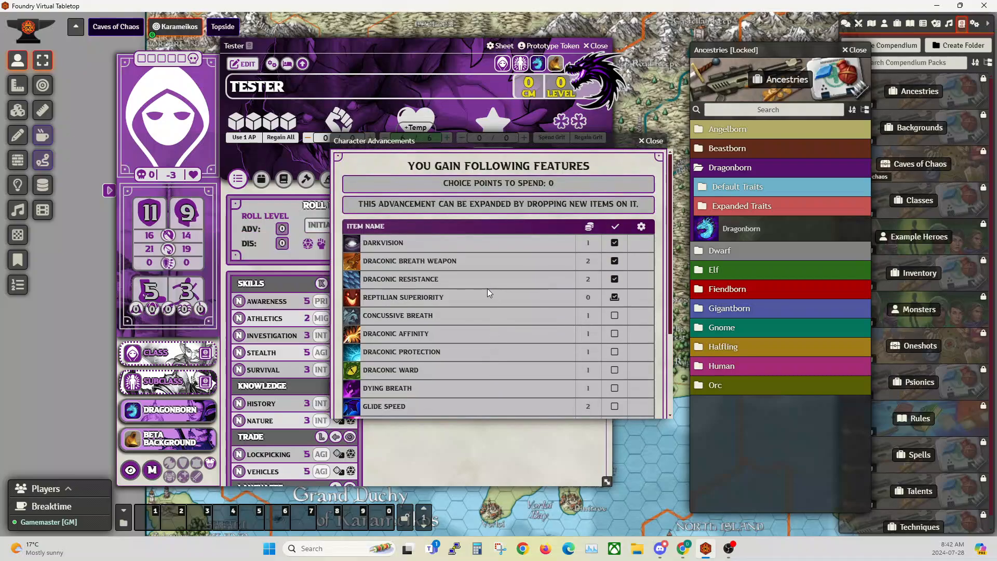
{"action": "left_click", "coordinate": [614, 261]}
{"action": "scroll", "coordinate": [557, 297], "scroll_direction": "down", "scroll_amount": 3}
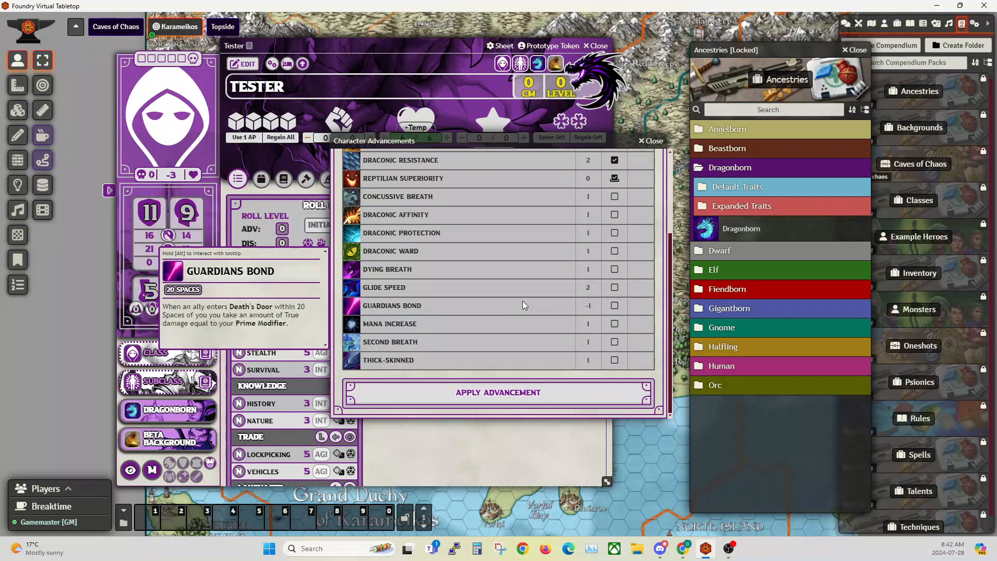
{"action": "mouse_move", "coordinate": [397, 302]}
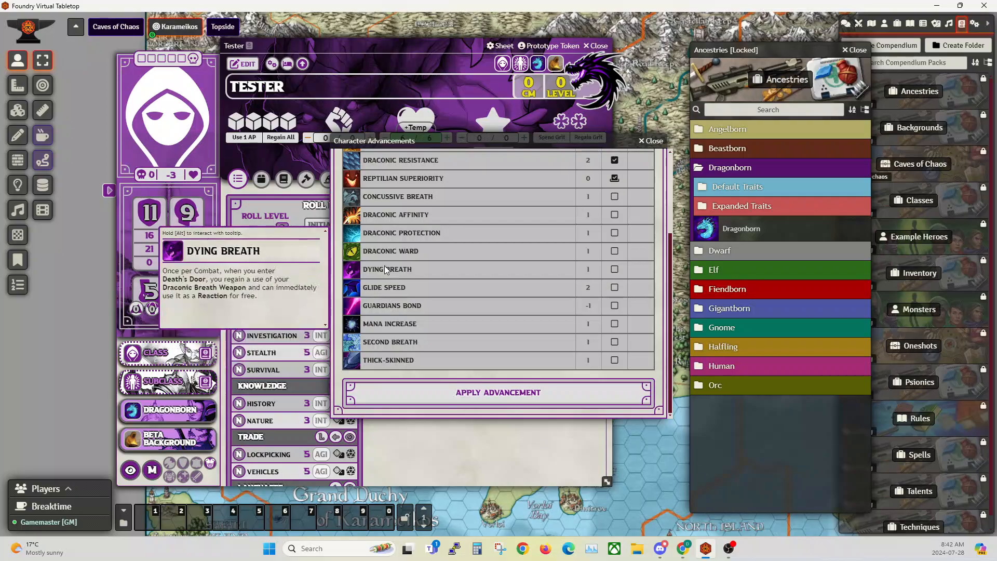
{"action": "mouse_move", "coordinate": [379, 234]}
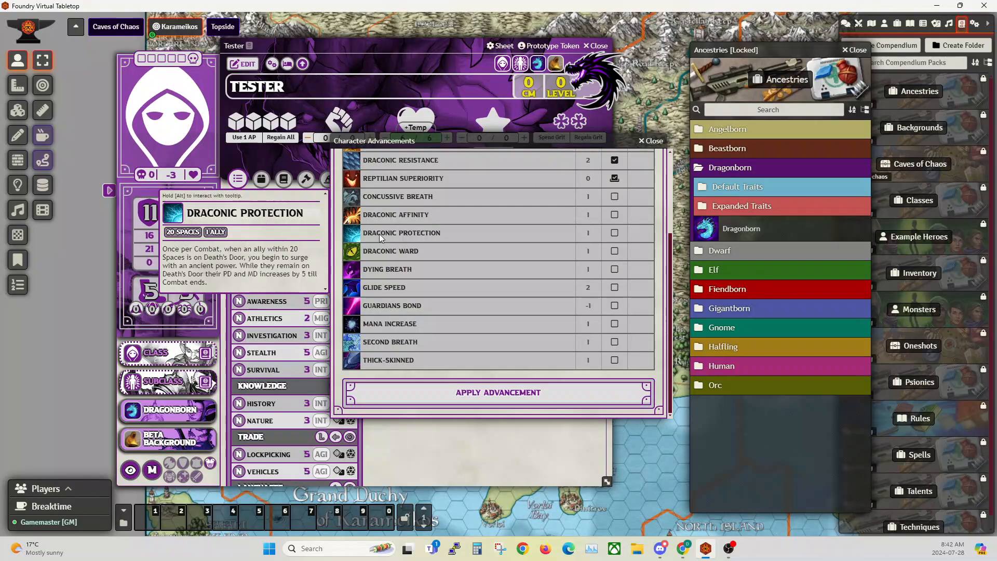
{"action": "mouse_move", "coordinate": [379, 267]}
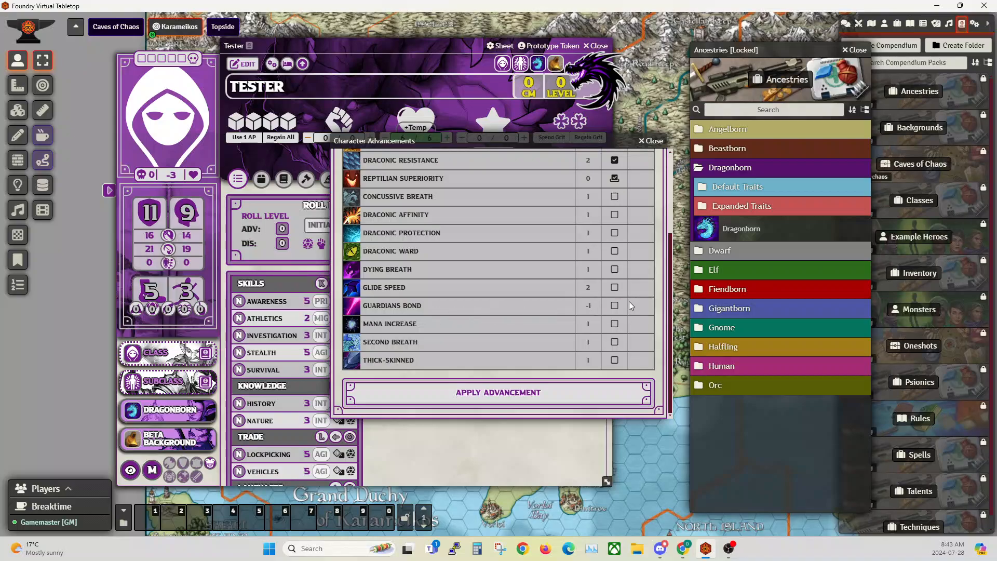
{"action": "scroll", "coordinate": [490, 291], "scroll_direction": "up", "scroll_amount": 3}
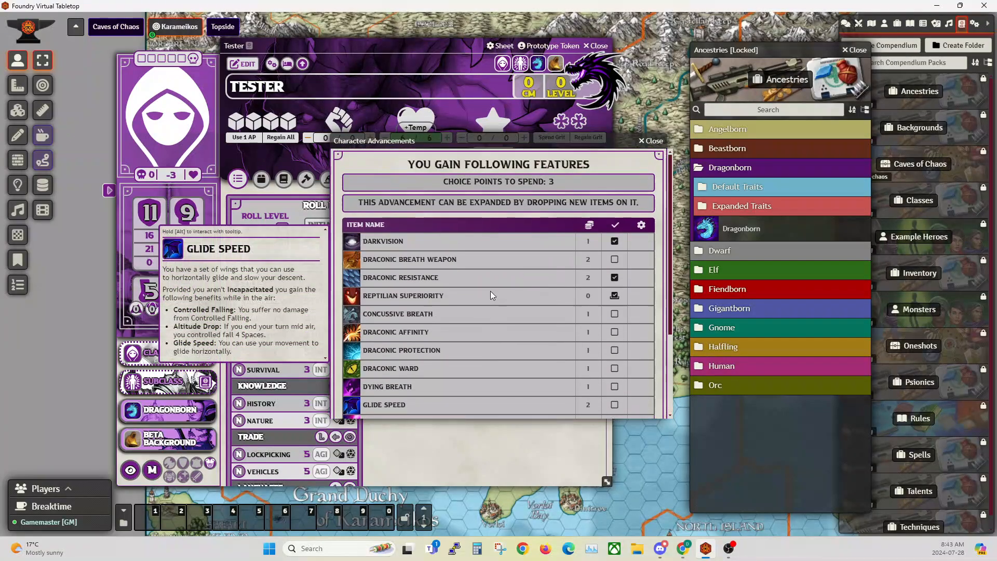
- Spend the choice points on Dying Breath and Glide Speed, and apply and finish the ancestry advancement
{"action": "scroll", "coordinate": [528, 261], "scroll_direction": "down", "scroll_amount": 1}
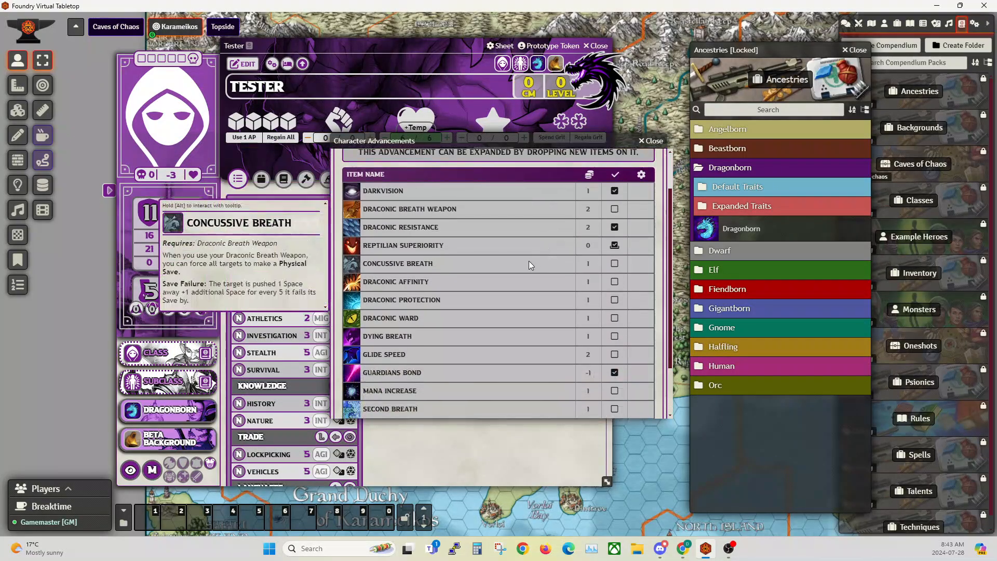
{"action": "left_click", "coordinate": [614, 337]}
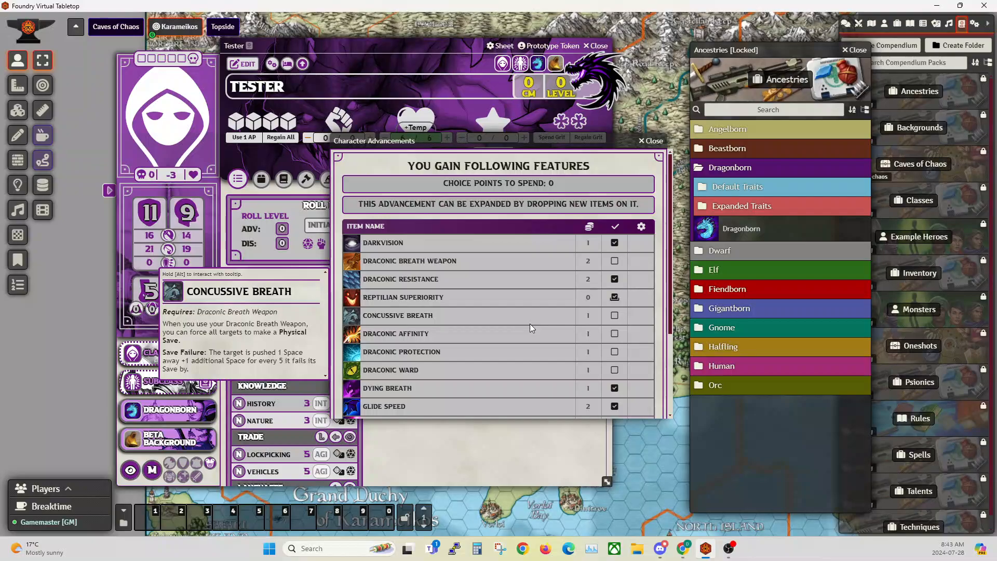
{"action": "scroll", "coordinate": [529, 323], "scroll_direction": "down", "scroll_amount": 2}
{"action": "scroll", "coordinate": [529, 324], "scroll_direction": "down", "scroll_amount": 1}
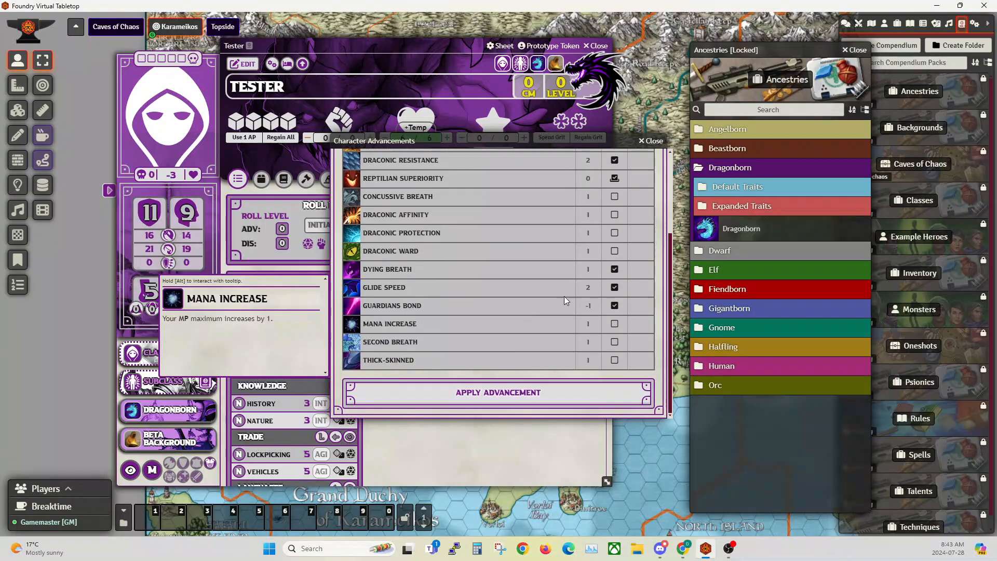
{"action": "scroll", "coordinate": [553, 197], "scroll_direction": "up", "scroll_amount": 2}
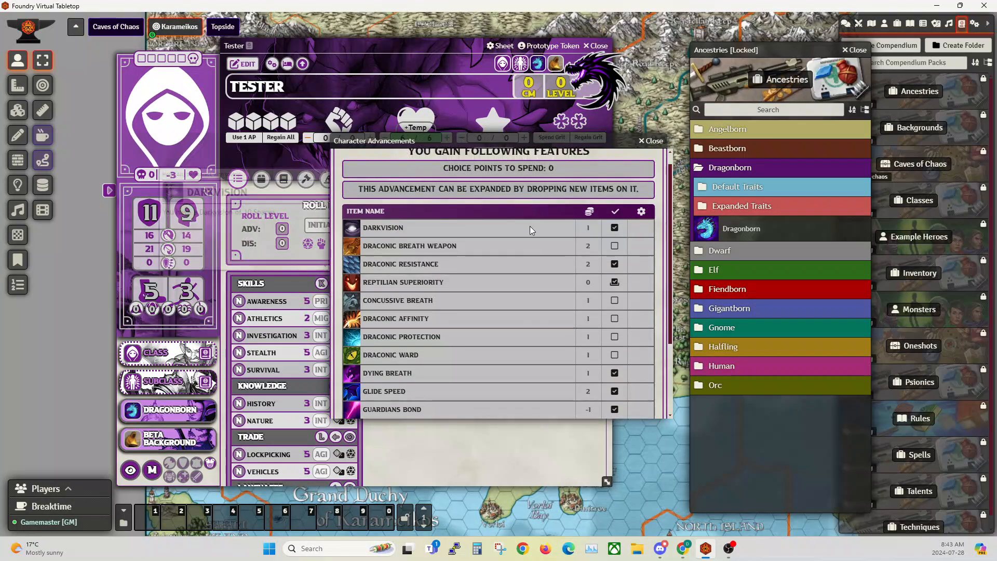
{"action": "scroll", "coordinate": [528, 229], "scroll_direction": "down", "scroll_amount": 2}
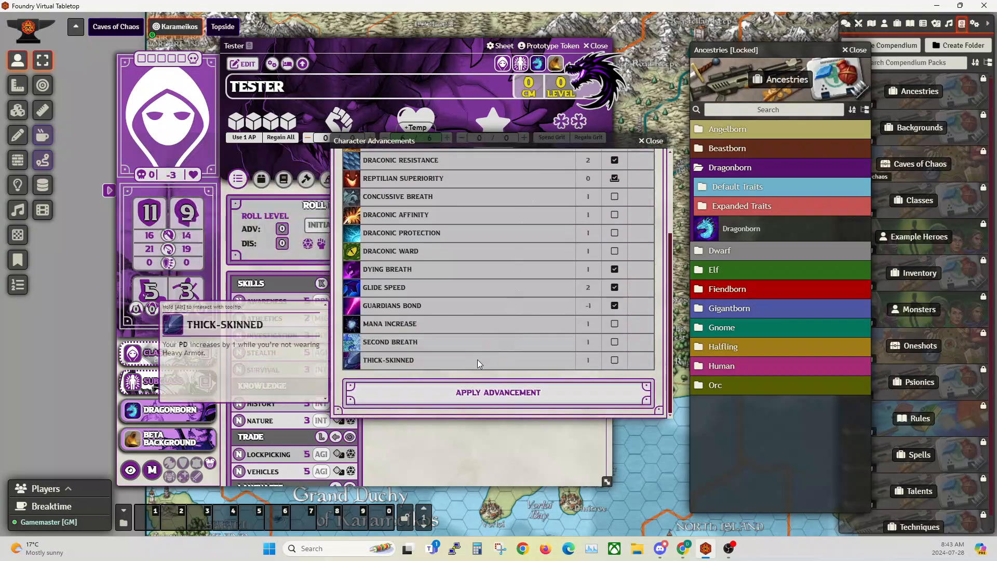
{"action": "left_click", "coordinate": [497, 391]}
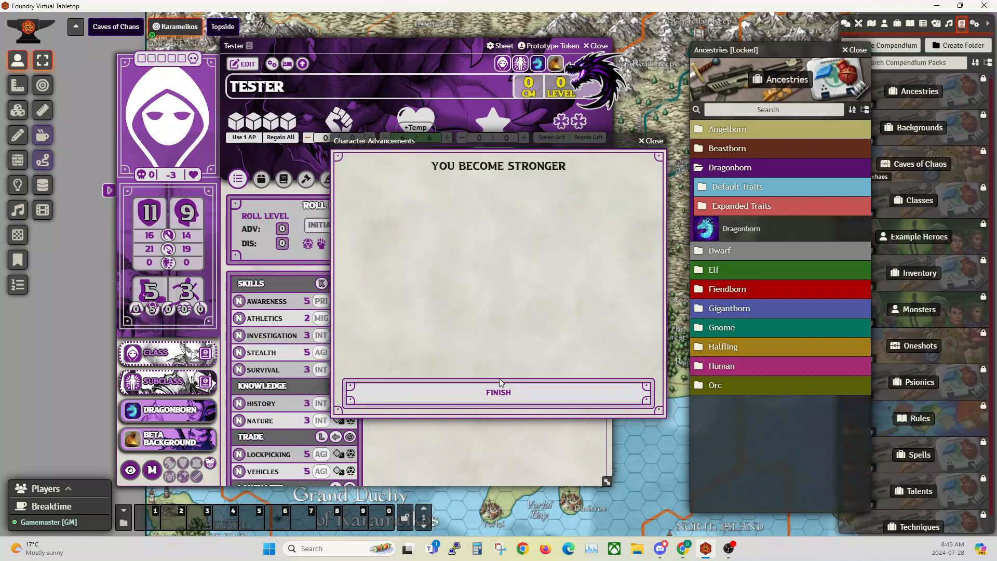
{"action": "left_click", "coordinate": [501, 394]}
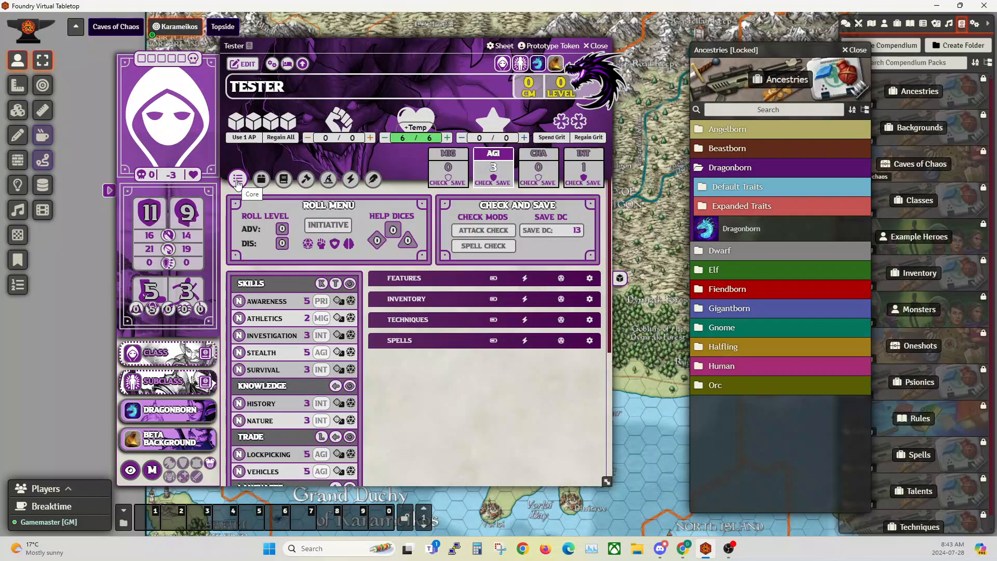
- Examine Tester's inventory, ancestry traits, maneuvers and techniques, spells, and passive effects on the character sheet
{"action": "left_click", "coordinate": [261, 180]}
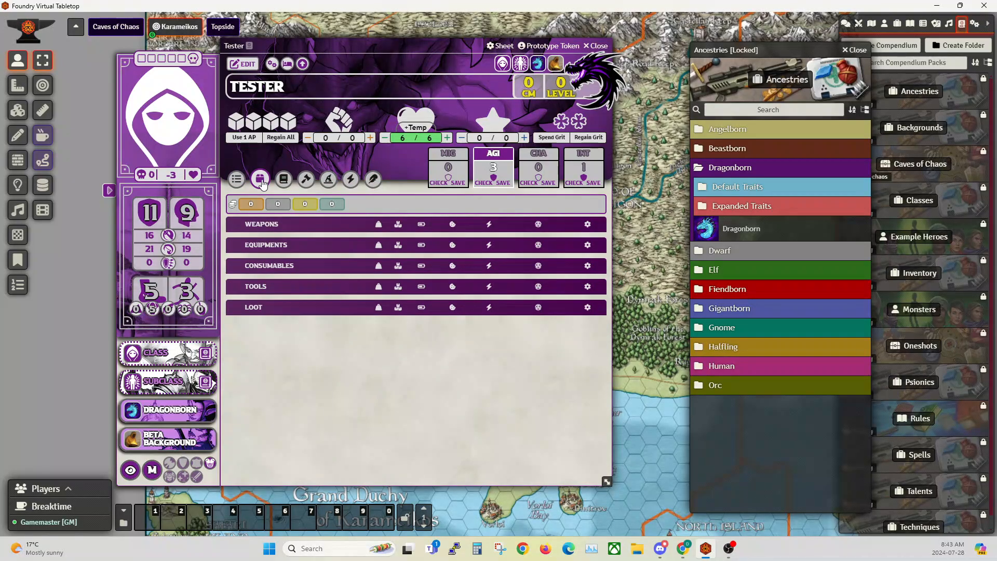
{"action": "left_click", "coordinate": [283, 180]}
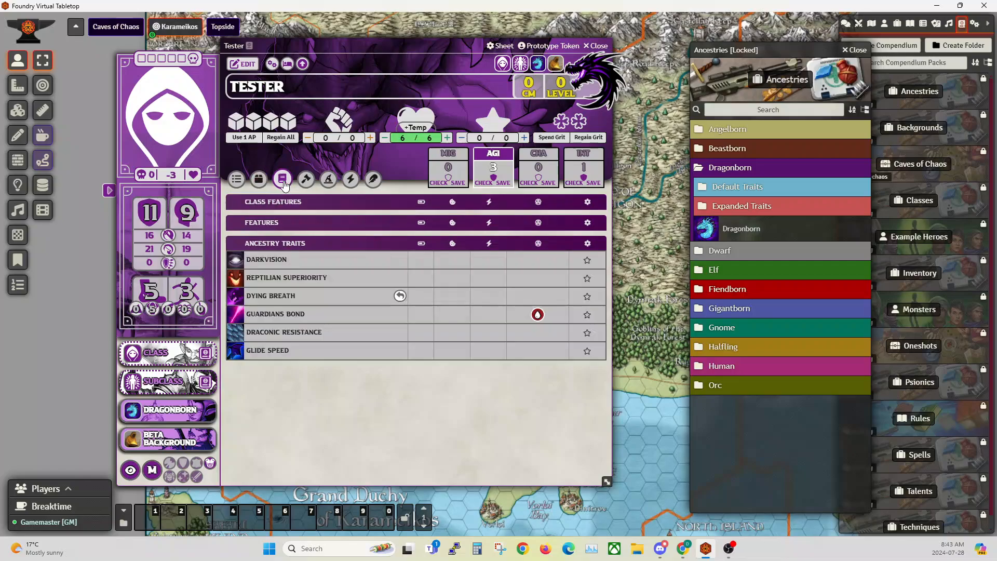
{"action": "mouse_move", "coordinate": [269, 262]}
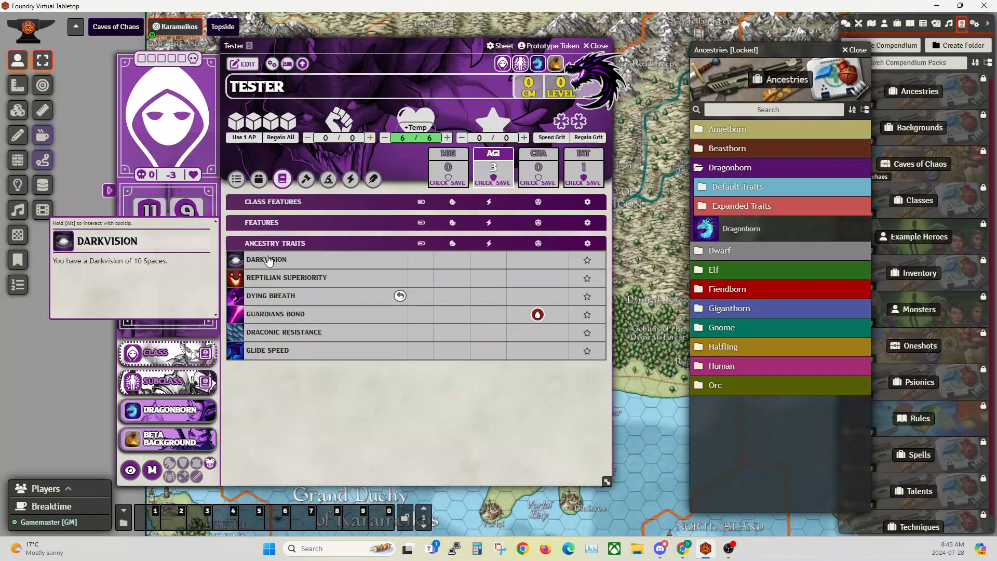
{"action": "mouse_move", "coordinate": [283, 318]}
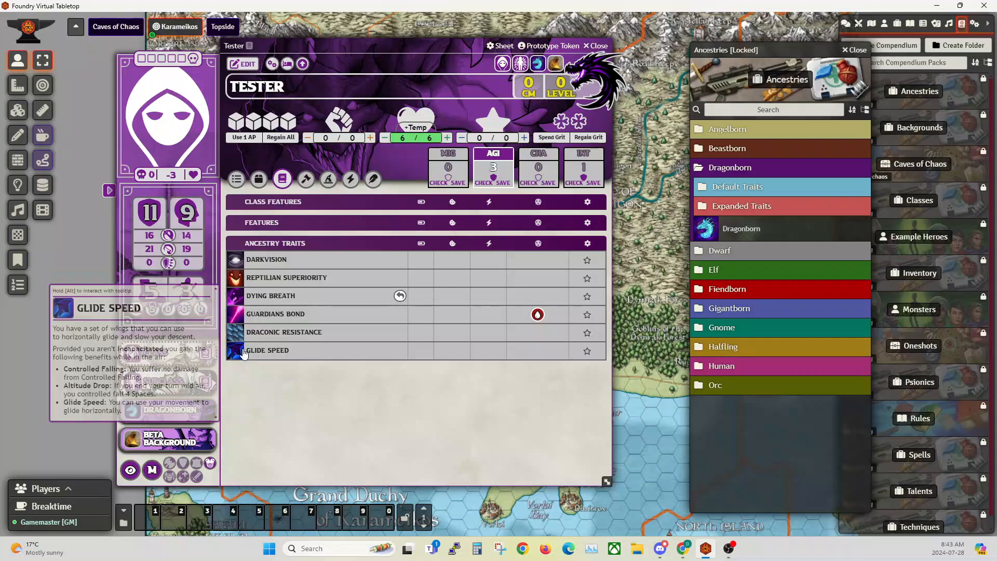
{"action": "left_click", "coordinate": [307, 180]}
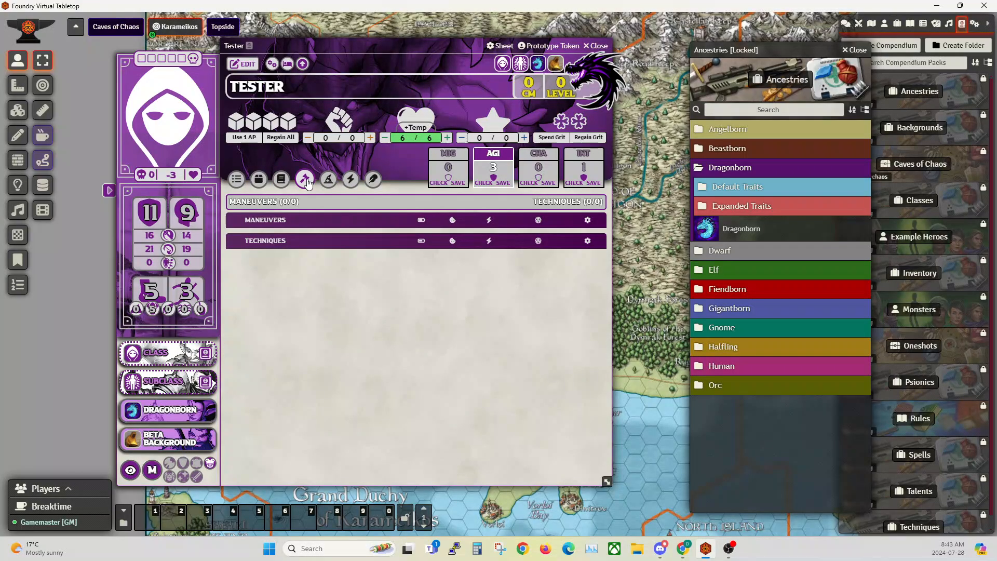
{"action": "left_click", "coordinate": [304, 179]}
{"action": "left_click", "coordinate": [301, 180]}
{"action": "left_click", "coordinate": [327, 180]}
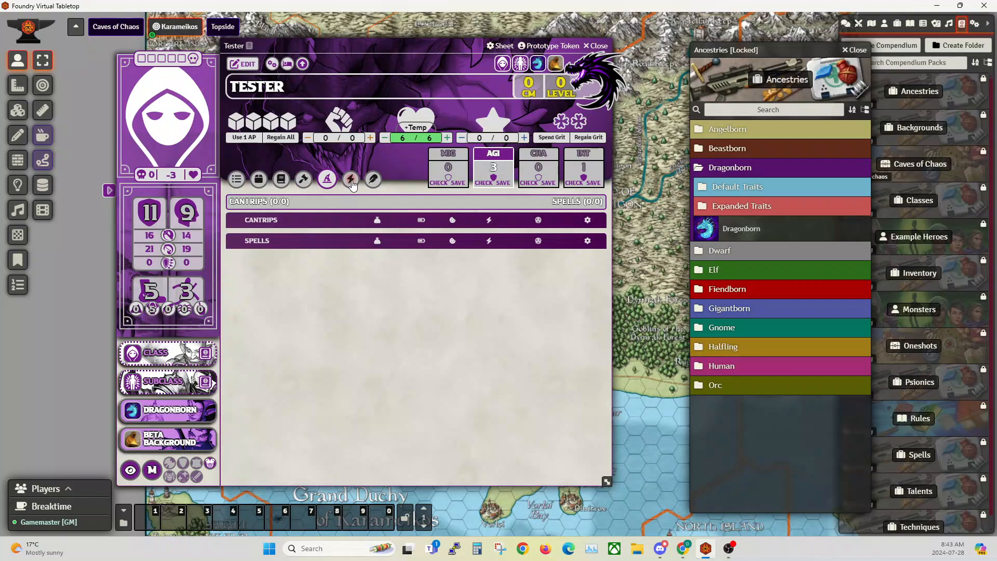
{"action": "left_click", "coordinate": [350, 180]}
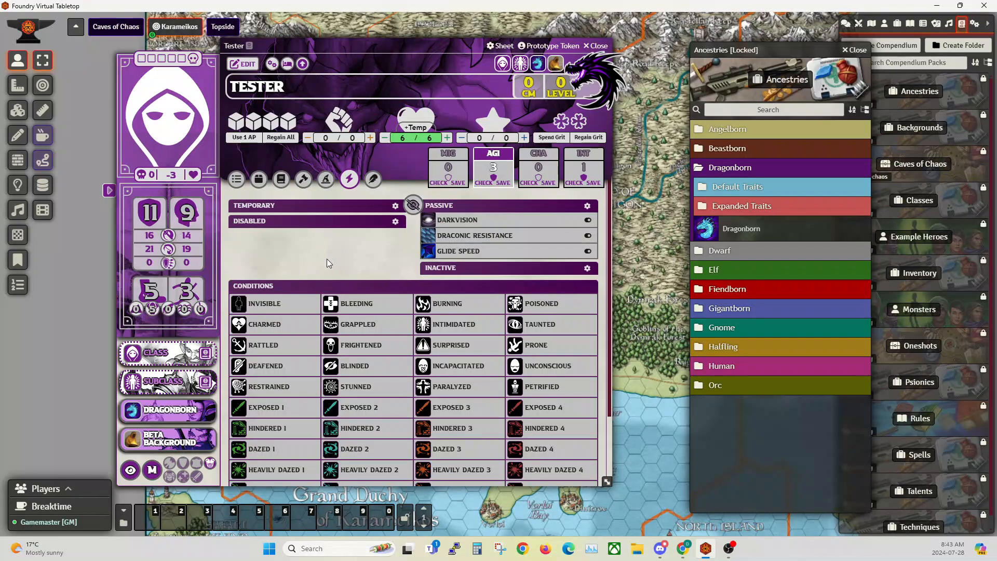
{"action": "scroll", "coordinate": [326, 259], "scroll_direction": "down", "scroll_amount": 3}
{"action": "scroll", "coordinate": [319, 249], "scroll_direction": "up", "scroll_amount": 3}
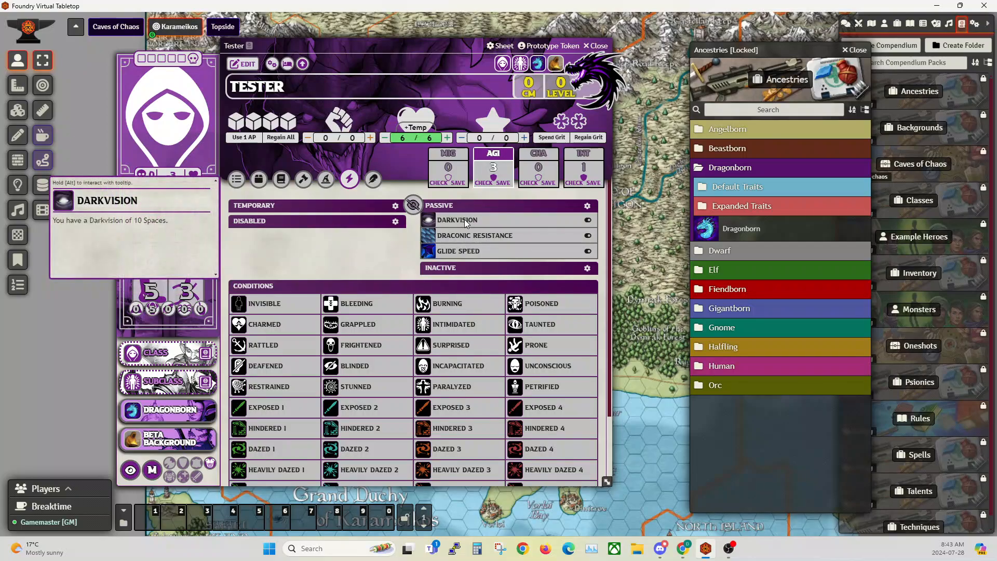
{"action": "mouse_move", "coordinate": [462, 239]}
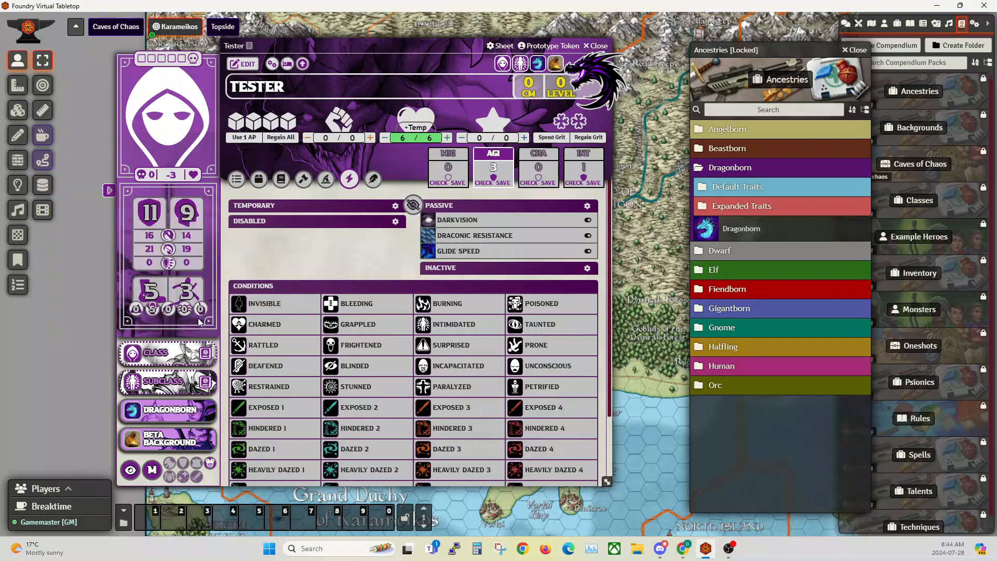
- Check the Damage Reduction section on the core page of Tester's sheet for the resistance granted by the ancestry
{"action": "left_click", "coordinate": [239, 179]}
{"action": "scroll", "coordinate": [294, 294], "scroll_direction": "down", "scroll_amount": 5}
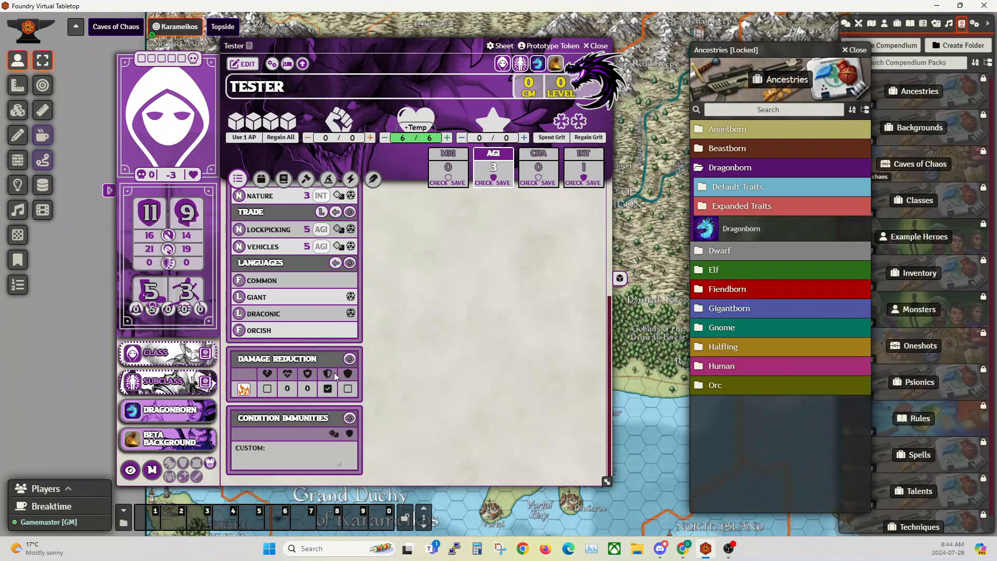
{"action": "left_click", "coordinate": [327, 388]}
{"action": "scroll", "coordinate": [304, 335], "scroll_direction": "up", "scroll_amount": 5}
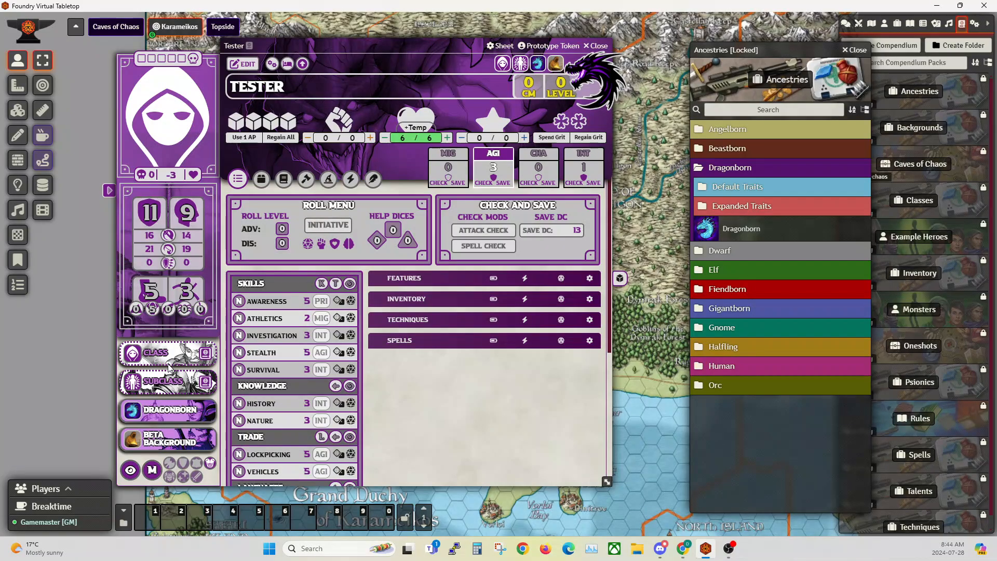
{"action": "mouse_move", "coordinate": [127, 473]}
- Compare Tester's ancestry traits with the passive effects, and look through the list of conditions
{"action": "left_click", "coordinate": [284, 179]}
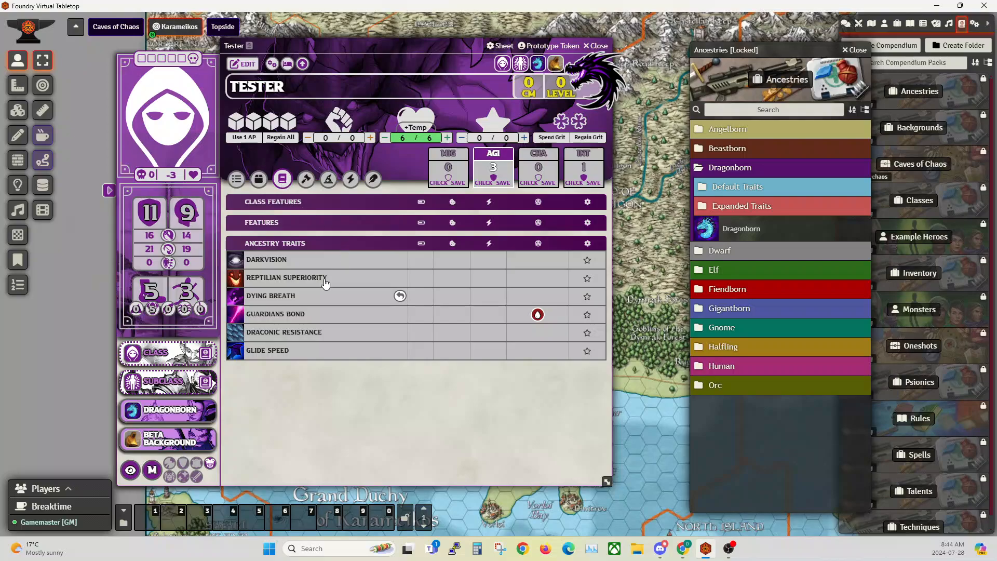
{"action": "mouse_move", "coordinate": [282, 336]}
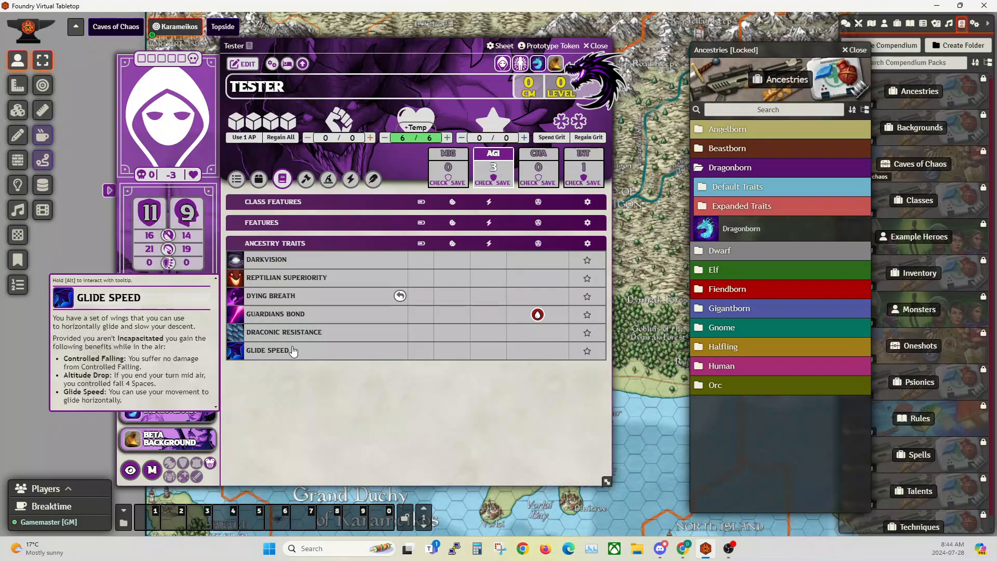
{"action": "left_click", "coordinate": [349, 179]}
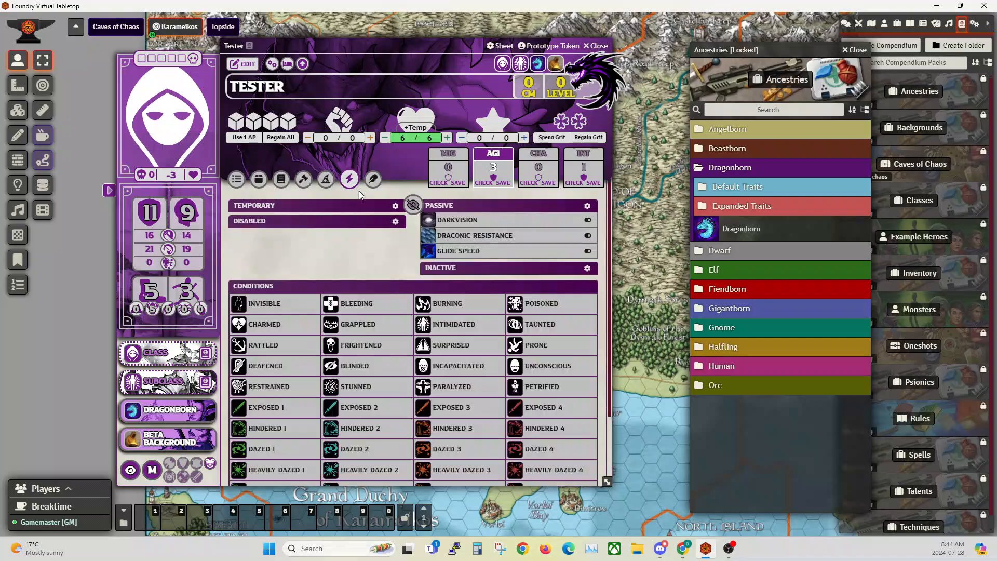
{"action": "scroll", "coordinate": [350, 253], "scroll_direction": "down", "scroll_amount": 2}
{"action": "scroll", "coordinate": [304, 252], "scroll_direction": "up", "scroll_amount": 2}
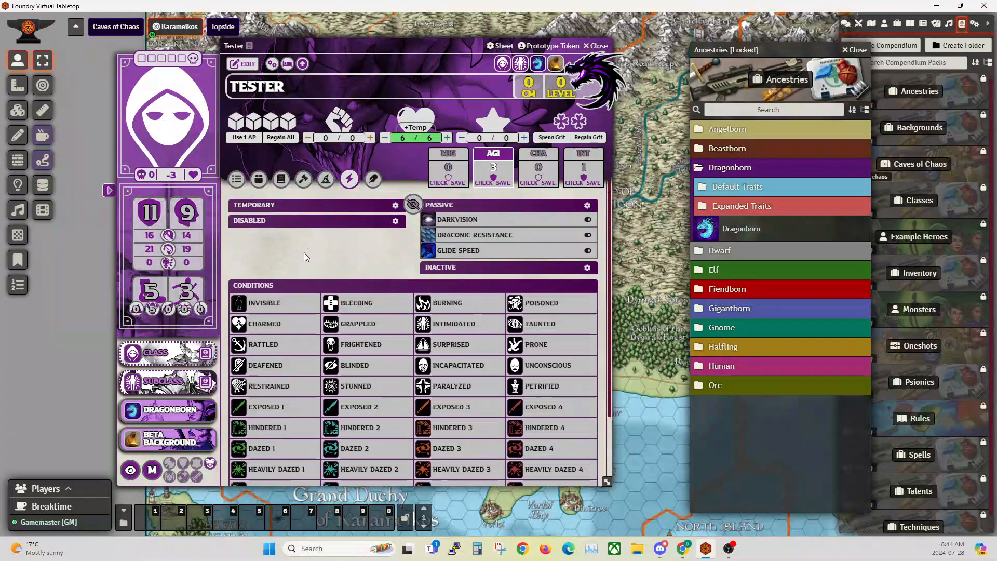
{"action": "scroll", "coordinate": [311, 312], "scroll_direction": "down", "scroll_amount": 2}
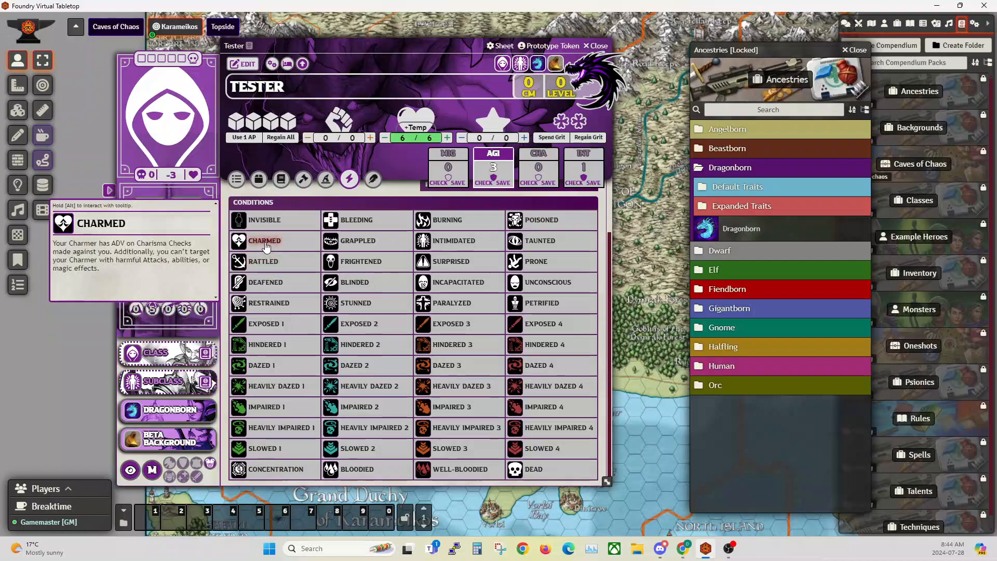
- Look through the conditions list and the notes page of Tester's sheet
{"action": "scroll", "coordinate": [355, 258], "scroll_direction": "up", "scroll_amount": 2}
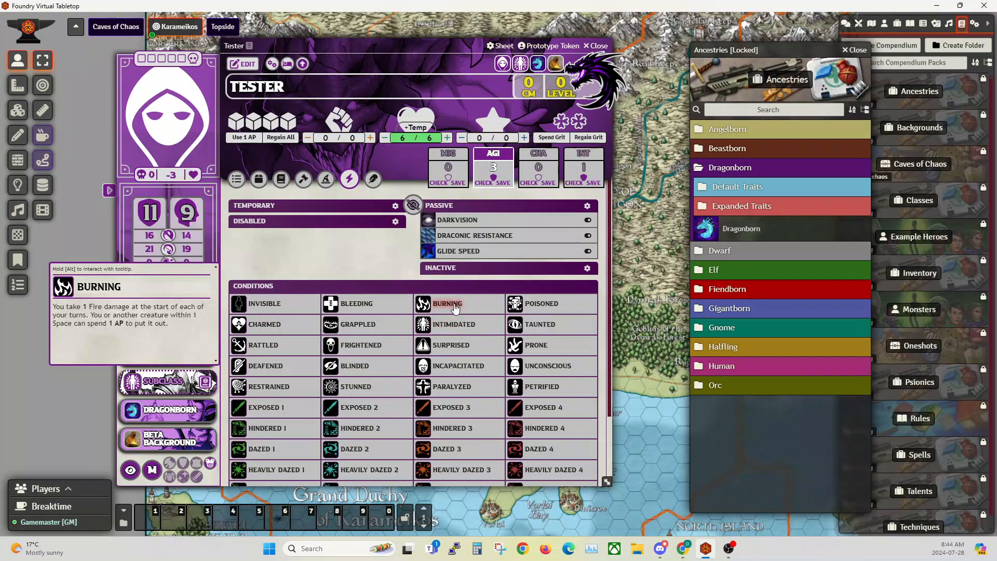
{"action": "scroll", "coordinate": [372, 291], "scroll_direction": "down", "scroll_amount": 2}
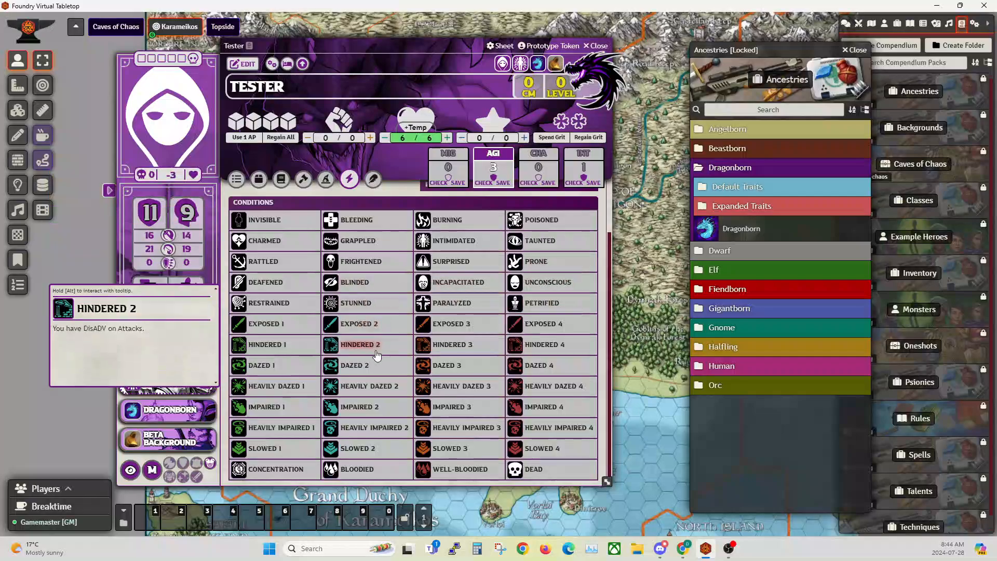
{"action": "scroll", "coordinate": [364, 365], "scroll_direction": "up", "scroll_amount": 2}
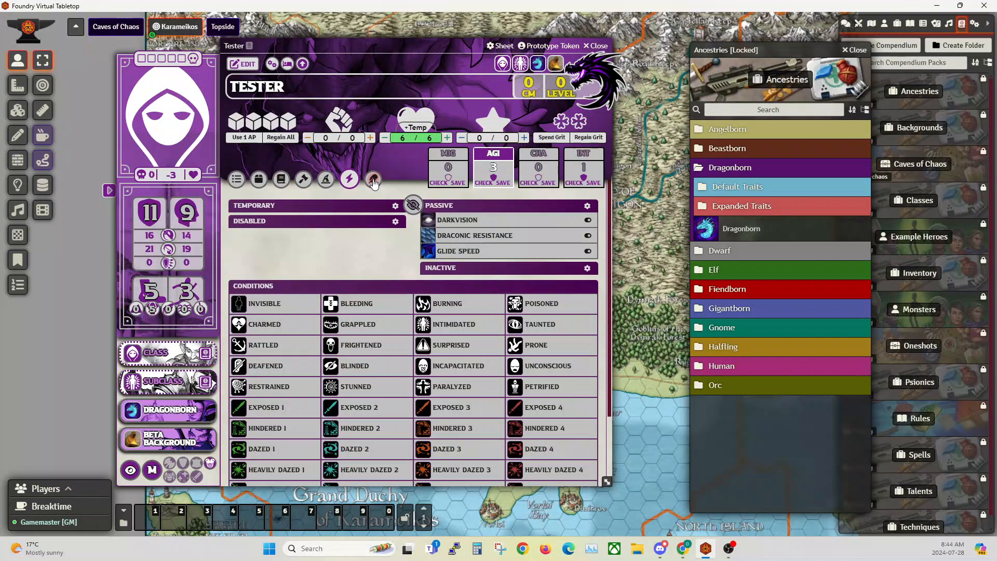
{"action": "left_click", "coordinate": [374, 180]}
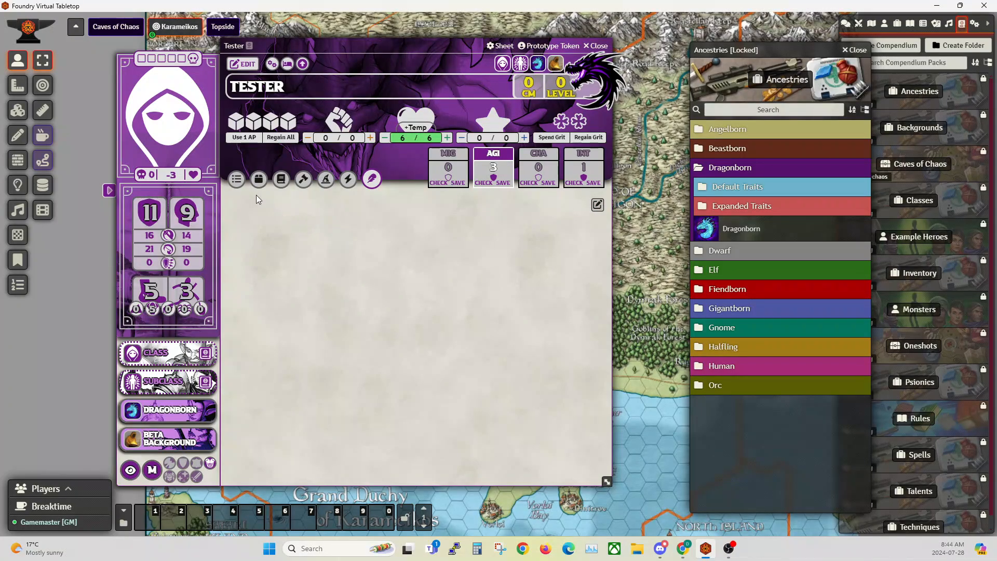
{"action": "left_click", "coordinate": [281, 179]}
- Remove the Dragonborn ancestry from Tester's sheet and leave edit mode
{"action": "left_click", "coordinate": [238, 180]}
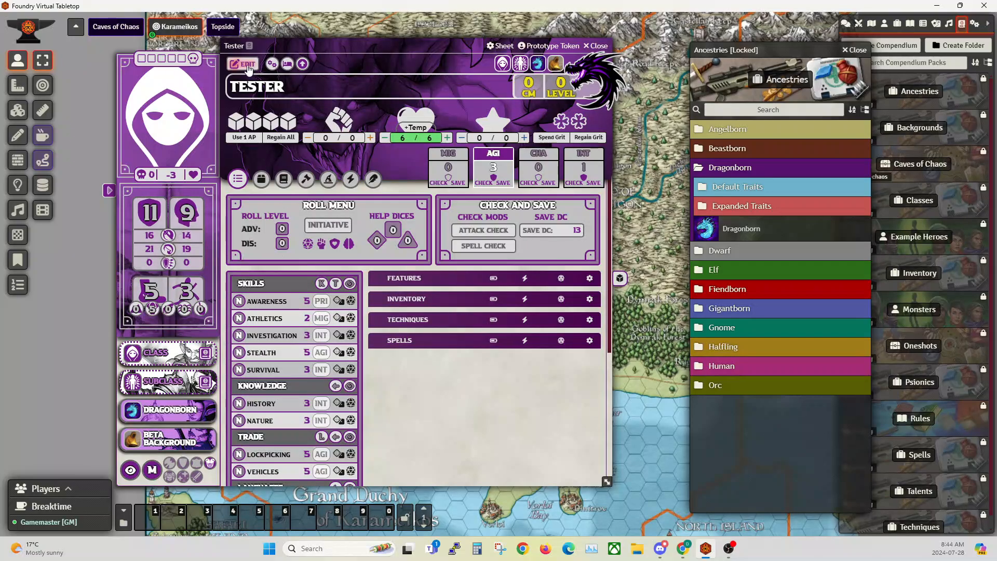
{"action": "left_click", "coordinate": [248, 66]}
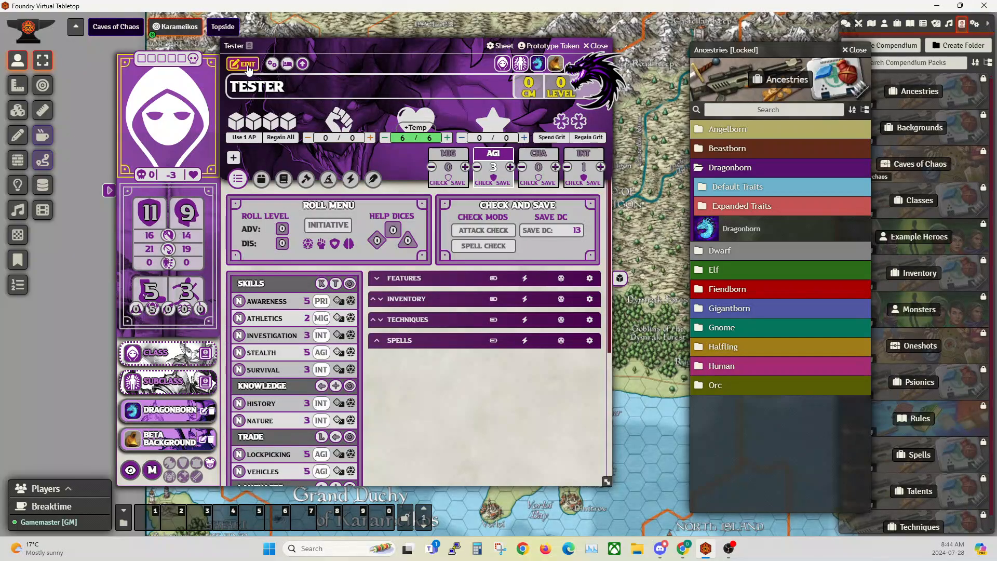
{"action": "left_click", "coordinate": [211, 411]}
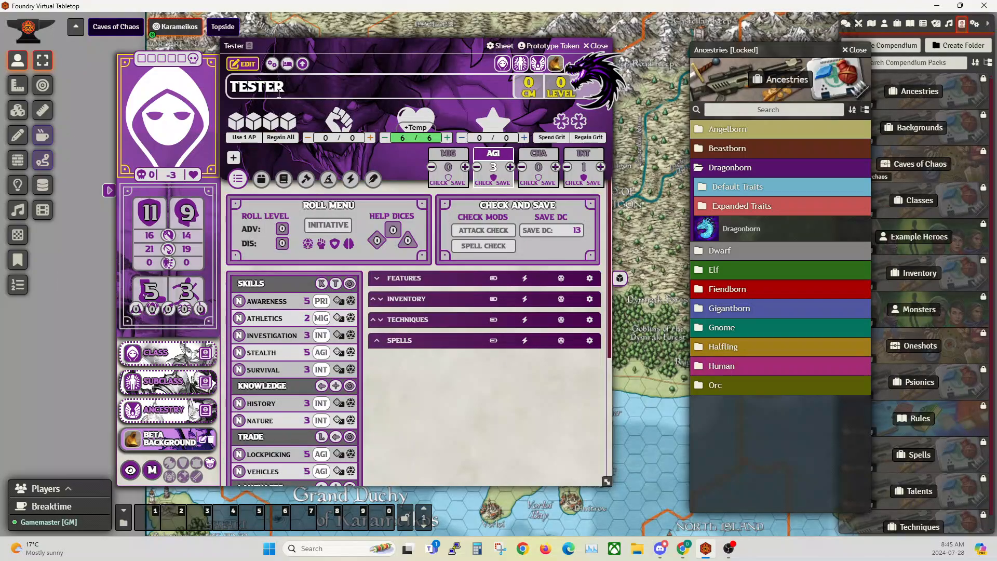
{"action": "left_click", "coordinate": [242, 64]}
- Check Tester's techniques, inventory and features pages for any leftover ancestry traits
{"action": "left_click", "coordinate": [308, 180]}
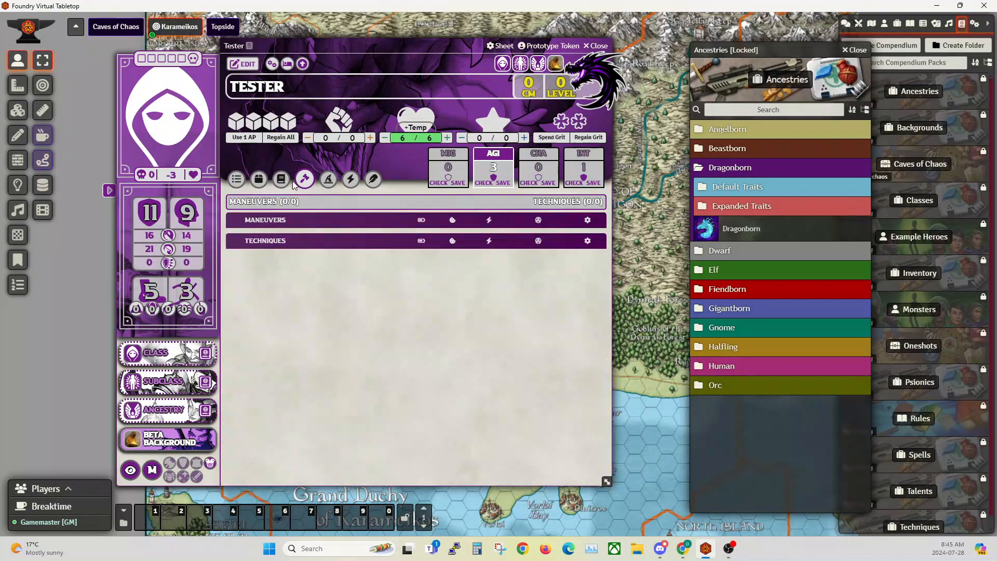
{"action": "left_click", "coordinate": [284, 179]}
{"action": "left_click", "coordinate": [261, 179]}
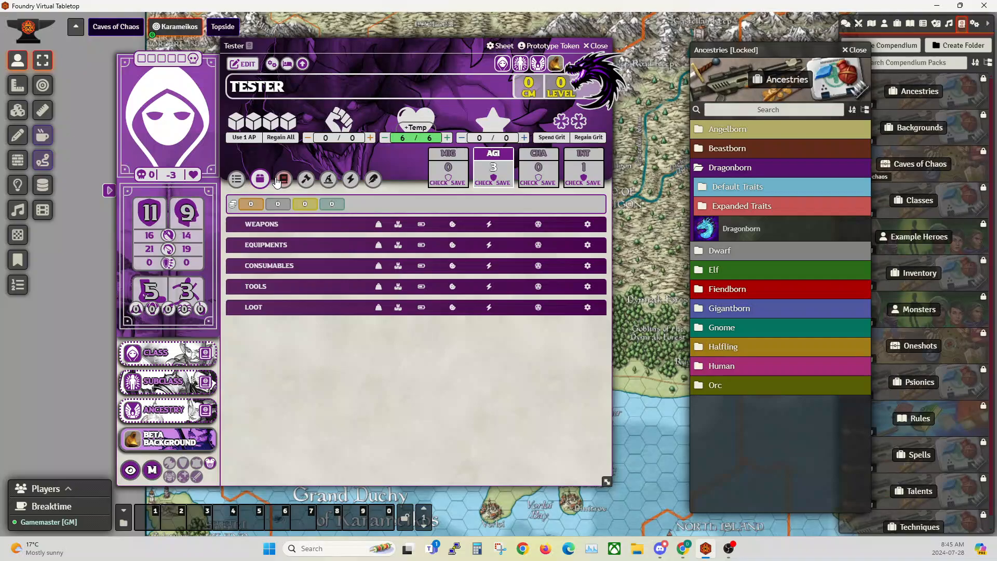
{"action": "left_click", "coordinate": [282, 180]}
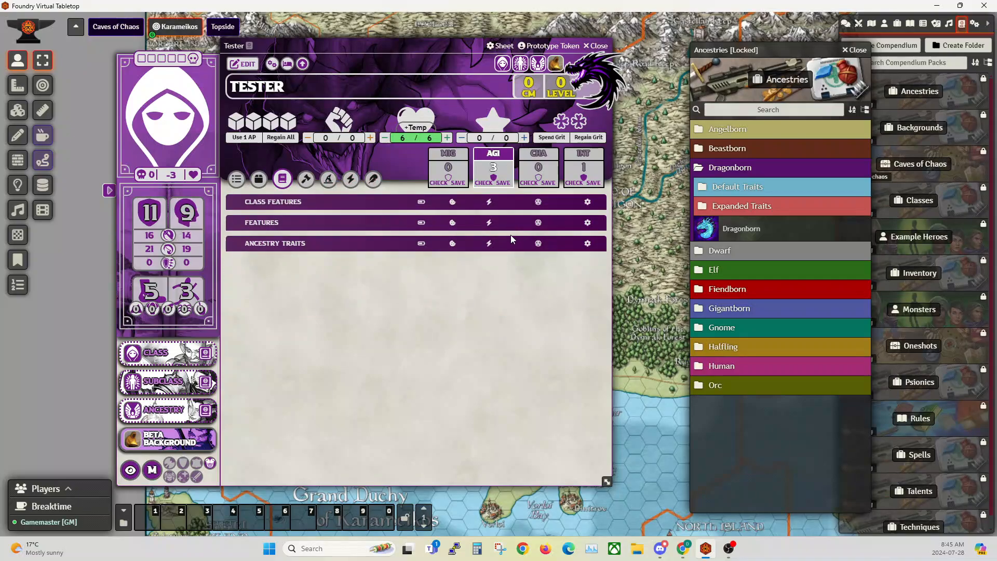
- Add the Tough trait from the Dwarf default traits in the Ancestries compendium to Tester's features
{"action": "left_click", "coordinate": [719, 252]}
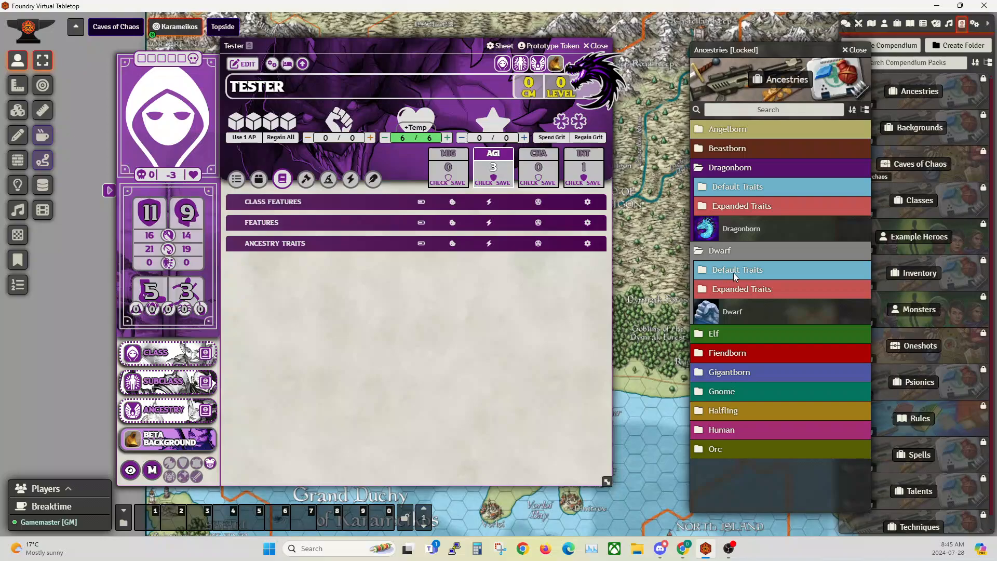
{"action": "left_click", "coordinate": [733, 272]}
{"action": "scroll", "coordinate": [738, 311], "scroll_direction": "down", "scroll_amount": 1}
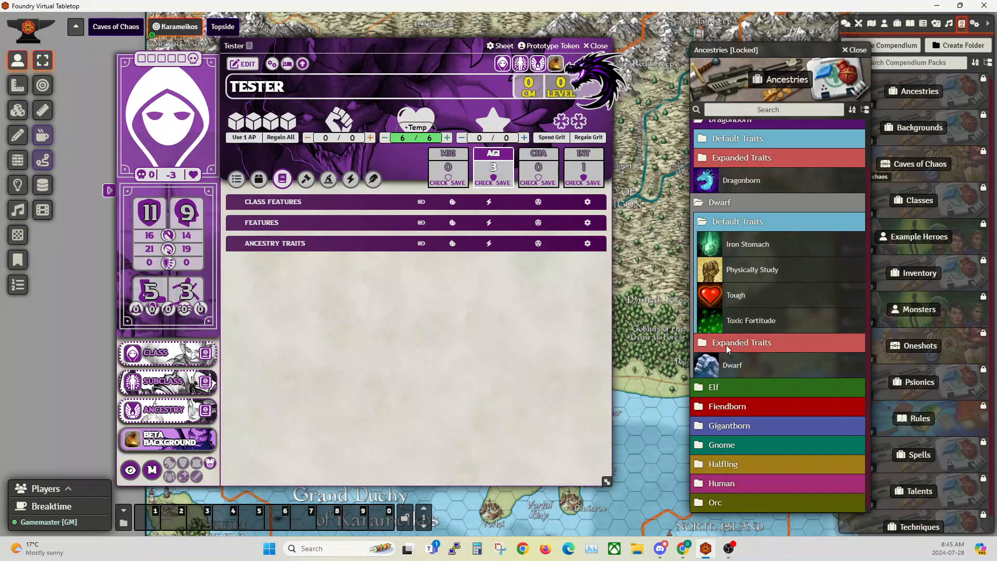
{"action": "left_click", "coordinate": [725, 345]}
{"action": "scroll", "coordinate": [765, 322], "scroll_direction": "down", "scroll_amount": 3}
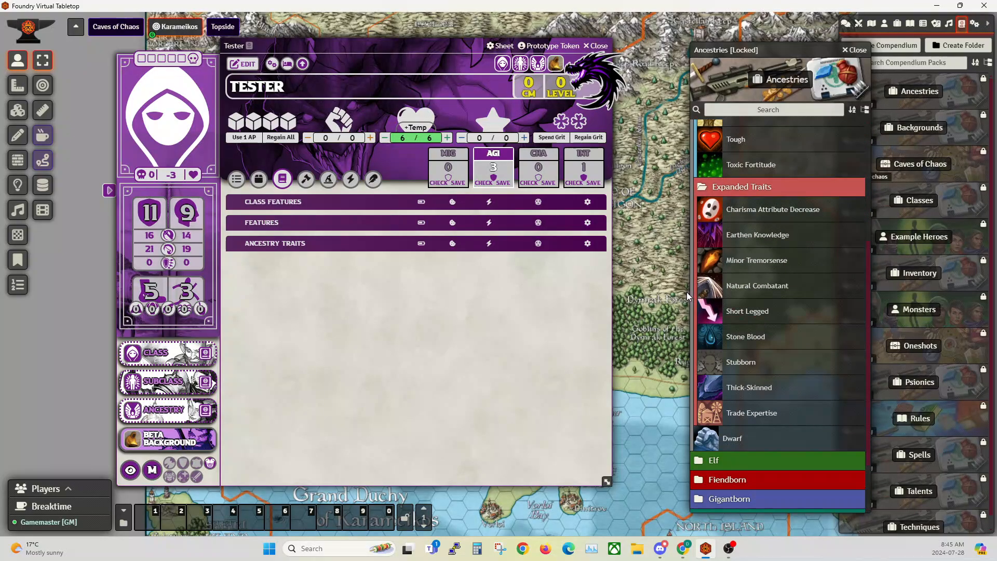
{"action": "scroll", "coordinate": [696, 311], "scroll_direction": "up", "scroll_amount": 2}
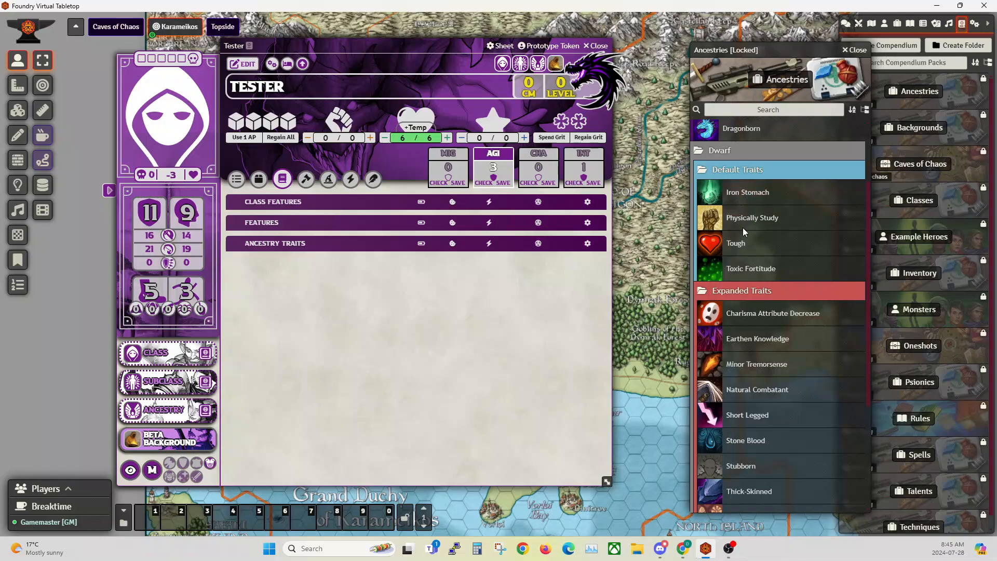
{"action": "left_click_drag", "start_coordinate": [742, 246], "coordinate": [294, 306]}
{"action": "mouse_move", "coordinate": [262, 263]}
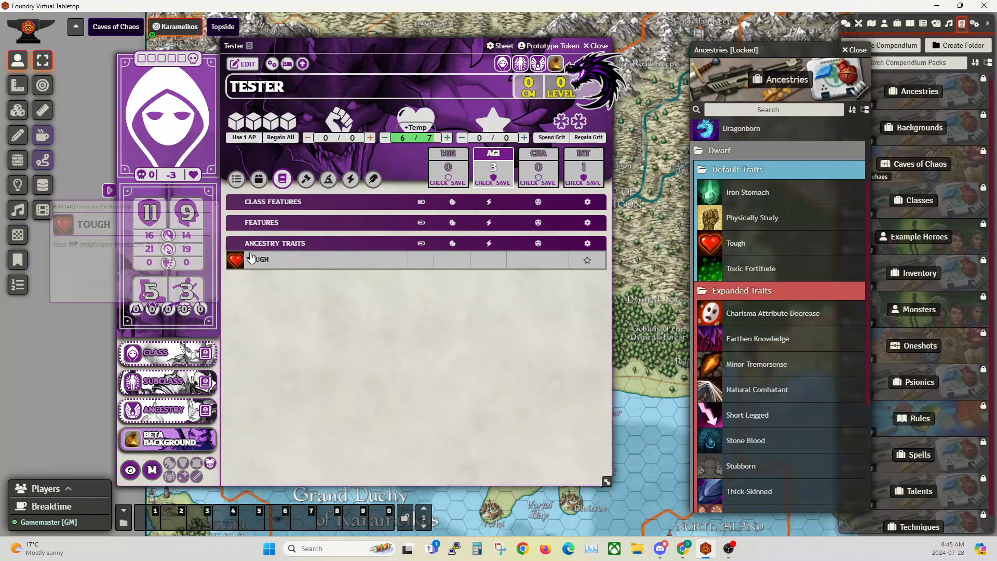
- Open Tester's Tough trait for editing and examine its configuration, roll, usage cost, target, enhancement and effect settings
{"action": "left_click", "coordinate": [247, 67]}
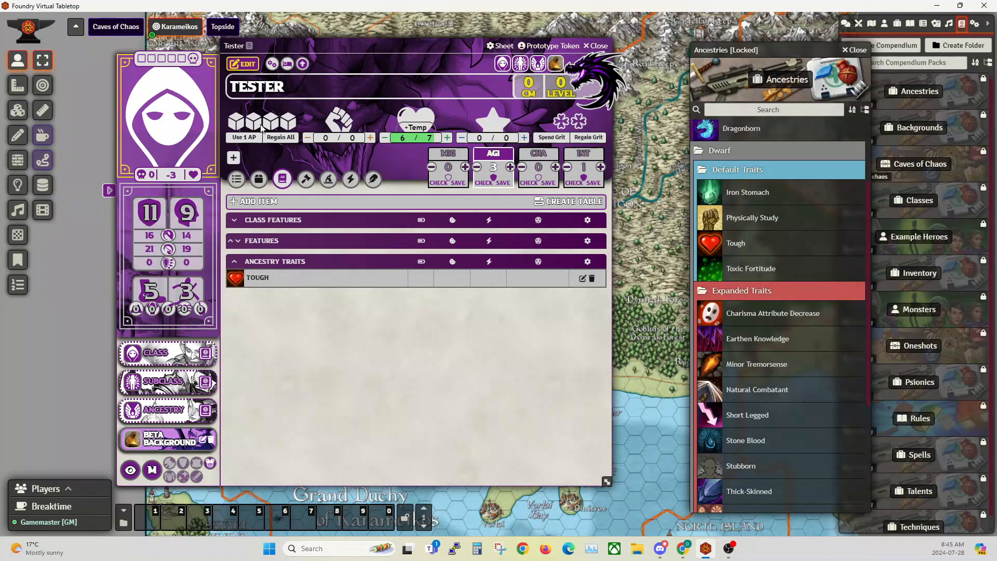
{"action": "left_click", "coordinate": [581, 278]}
{"action": "left_click", "coordinate": [457, 236]}
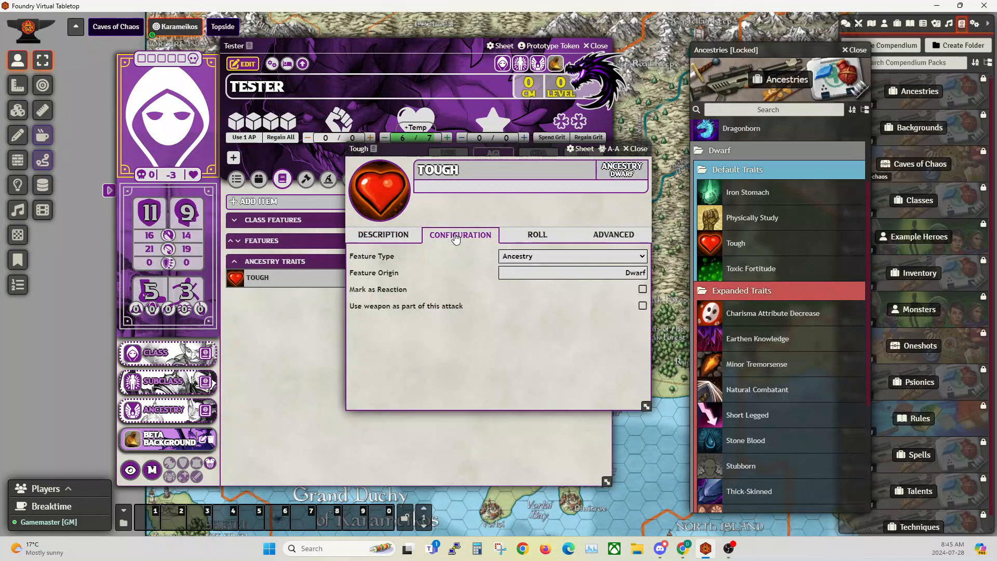
{"action": "left_click", "coordinate": [536, 235]}
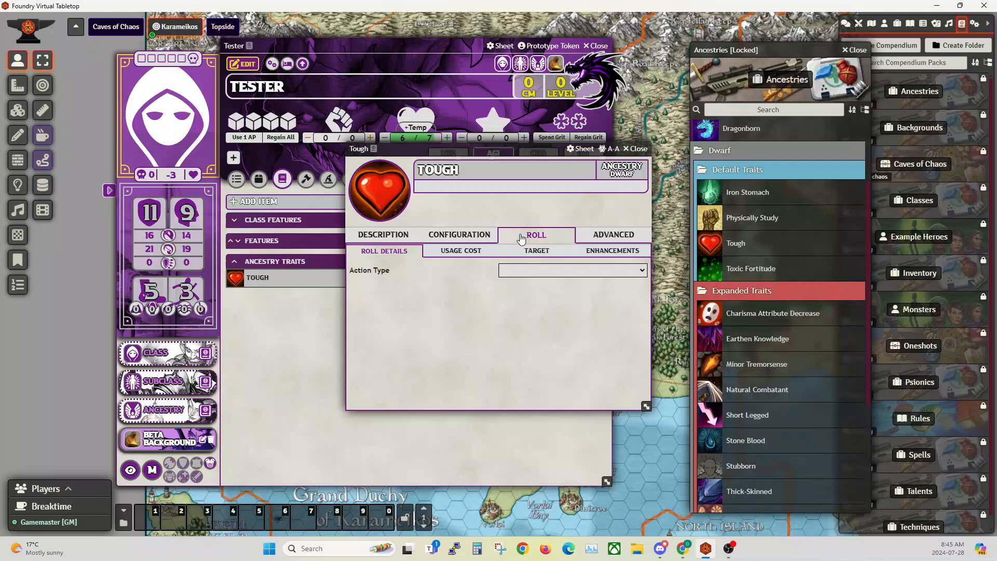
{"action": "left_click", "coordinate": [608, 237]}
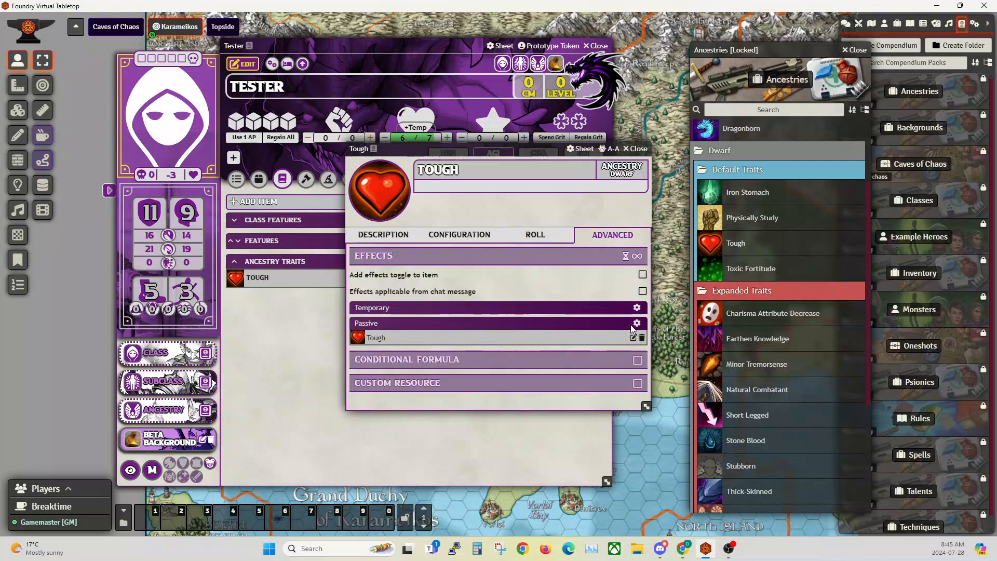
{"action": "left_click", "coordinate": [529, 234]}
{"action": "left_click", "coordinate": [461, 235]}
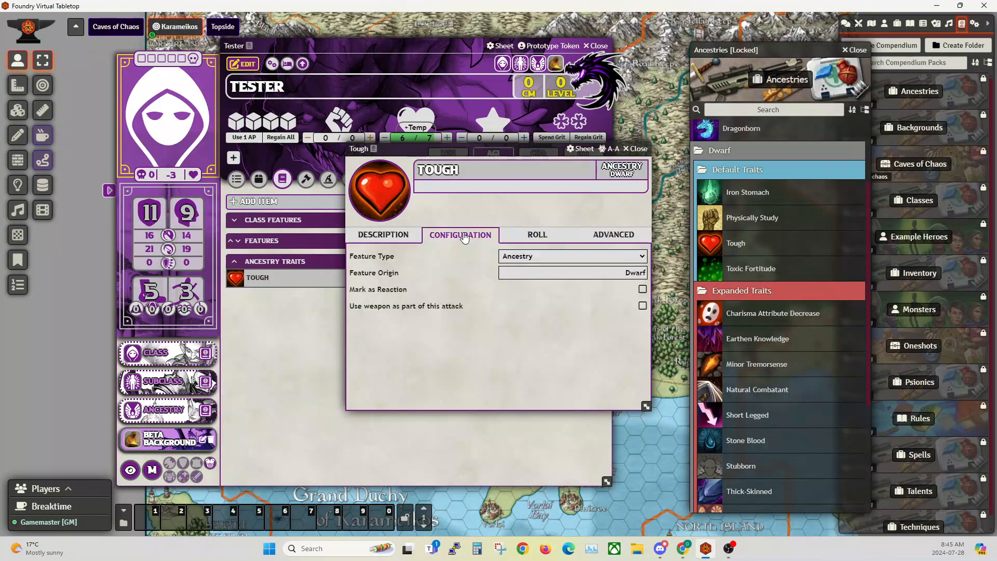
{"action": "left_click", "coordinate": [518, 235]}
{"action": "left_click", "coordinate": [459, 251]}
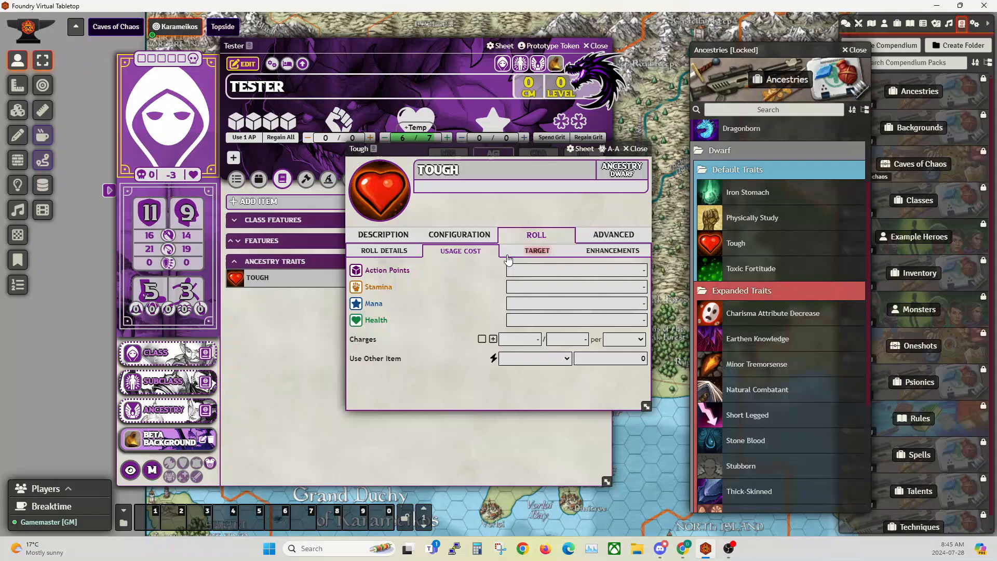
{"action": "left_click", "coordinate": [535, 251]}
{"action": "left_click", "coordinate": [612, 251]}
{"action": "left_click", "coordinate": [395, 251]}
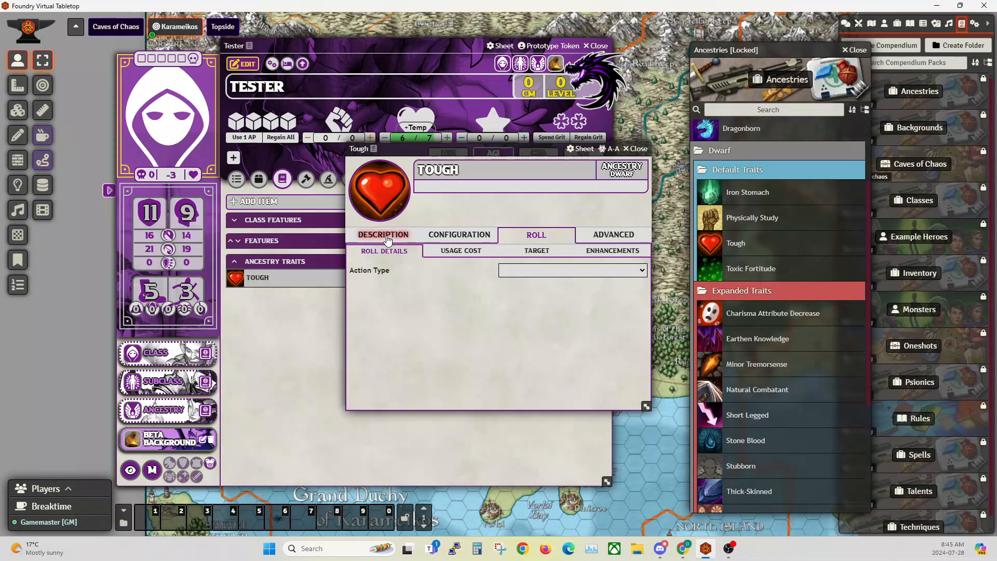
{"action": "left_click", "coordinate": [635, 148]}
- Add the Trade Expertise trait from the Dwarf expanded traits to Tester's features and collapse the expanded traits folder
{"action": "scroll", "coordinate": [745, 350], "scroll_direction": "down", "scroll_amount": 2}
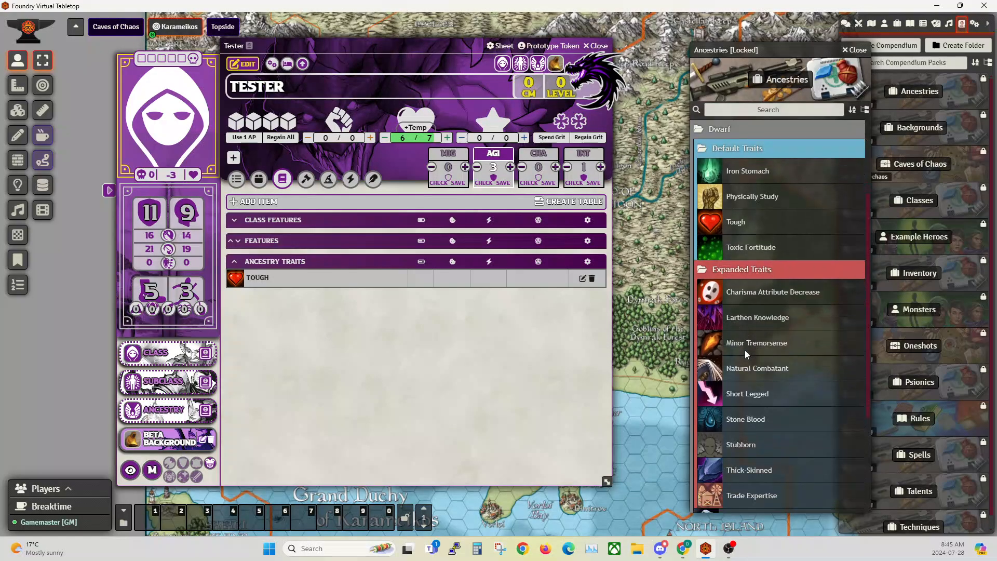
{"action": "scroll", "coordinate": [746, 353], "scroll_direction": "down", "scroll_amount": 1}
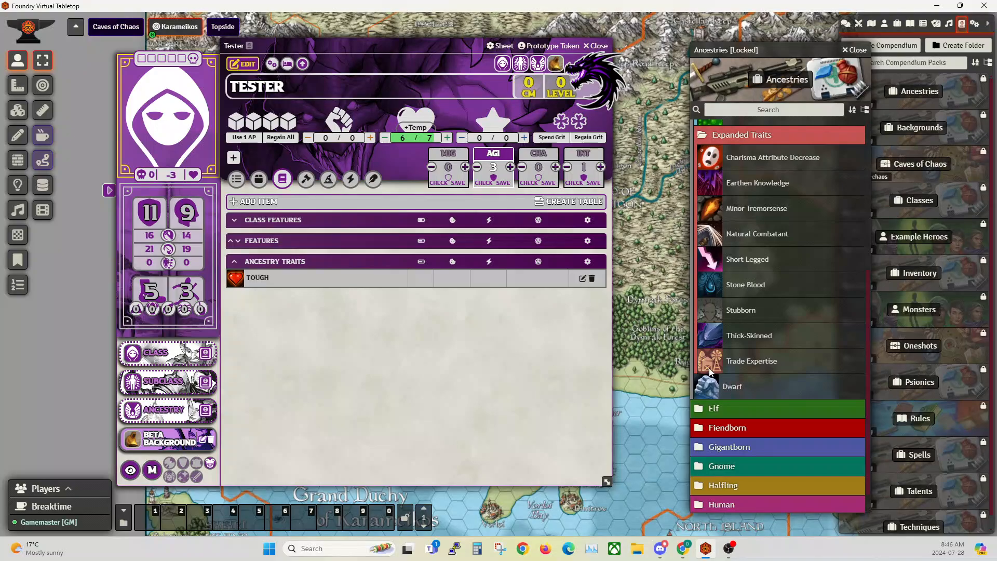
{"action": "mouse_move", "coordinate": [363, 279]}
{"action": "left_click", "coordinate": [241, 63]}
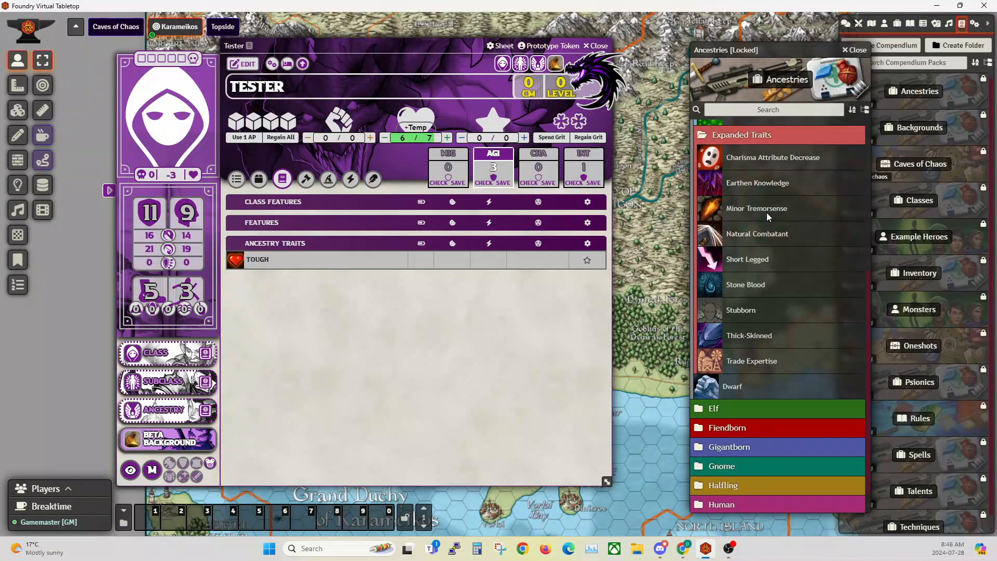
{"action": "scroll", "coordinate": [762, 292], "scroll_direction": "down", "scroll_amount": 1}
{"action": "left_click_drag", "start_coordinate": [752, 343], "coordinate": [334, 318]}
{"action": "scroll", "coordinate": [753, 234], "scroll_direction": "up", "scroll_amount": 2}
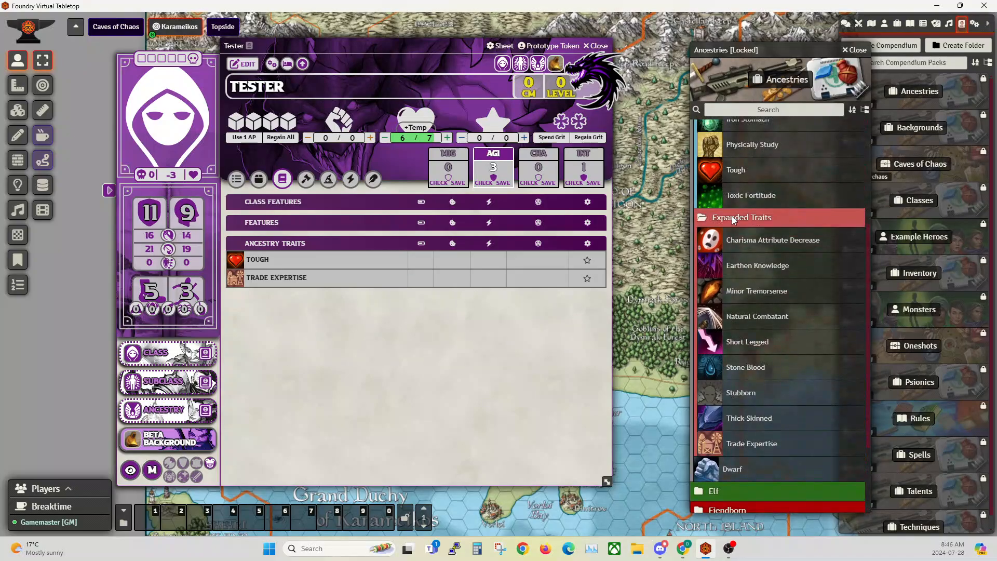
{"action": "left_click", "coordinate": [727, 220]}
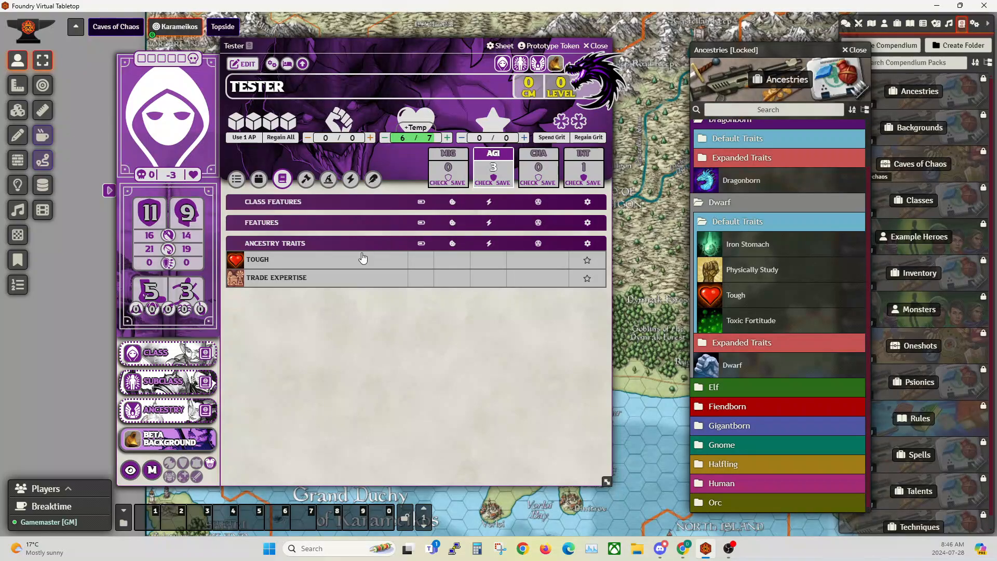
- Delete the Tough and Trade Expertise traits from Tester's ancestry traits and leave edit mode
{"action": "left_click", "coordinate": [244, 64]}
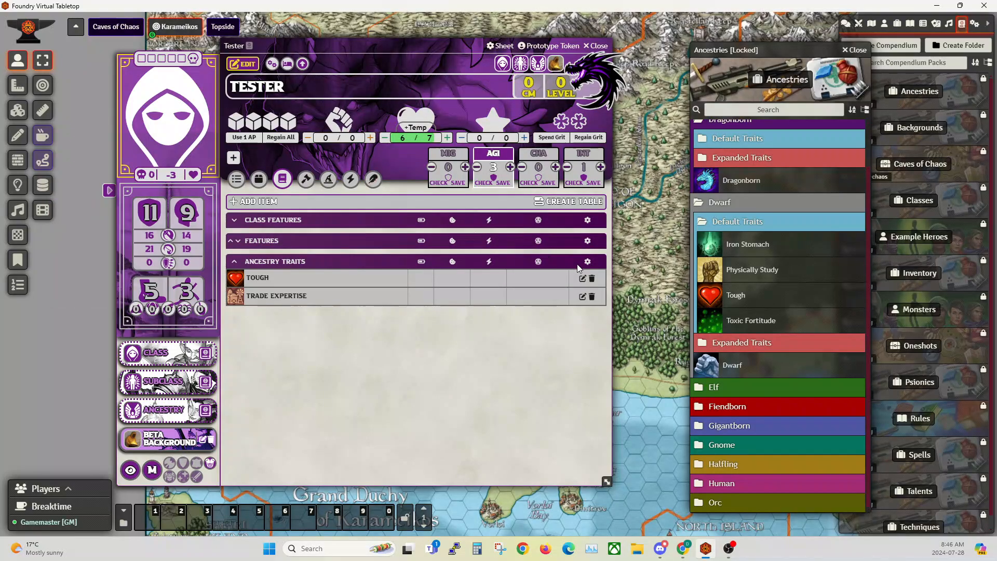
{"action": "left_click", "coordinate": [591, 279]}
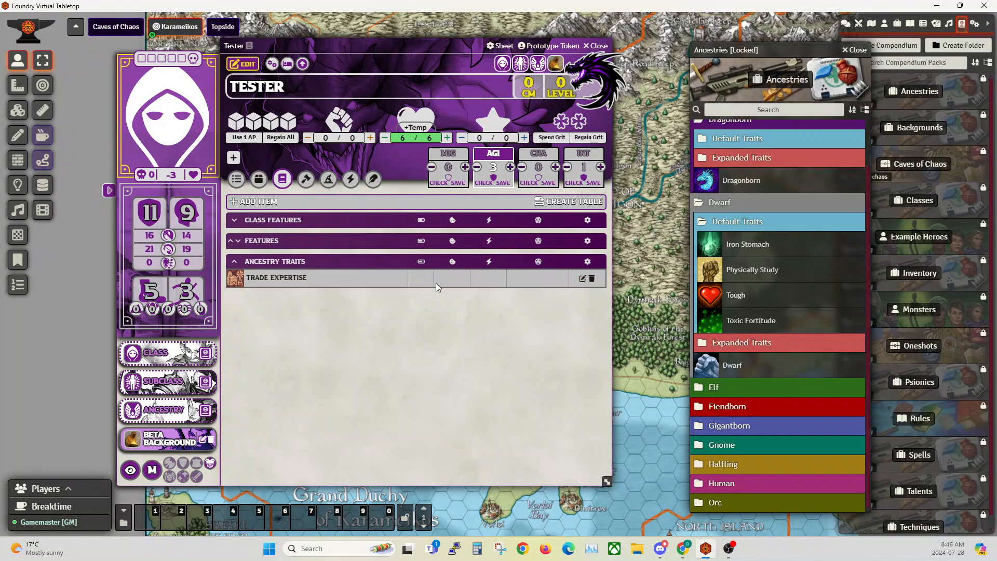
{"action": "left_click", "coordinate": [591, 279]}
{"action": "left_click", "coordinate": [247, 66]}
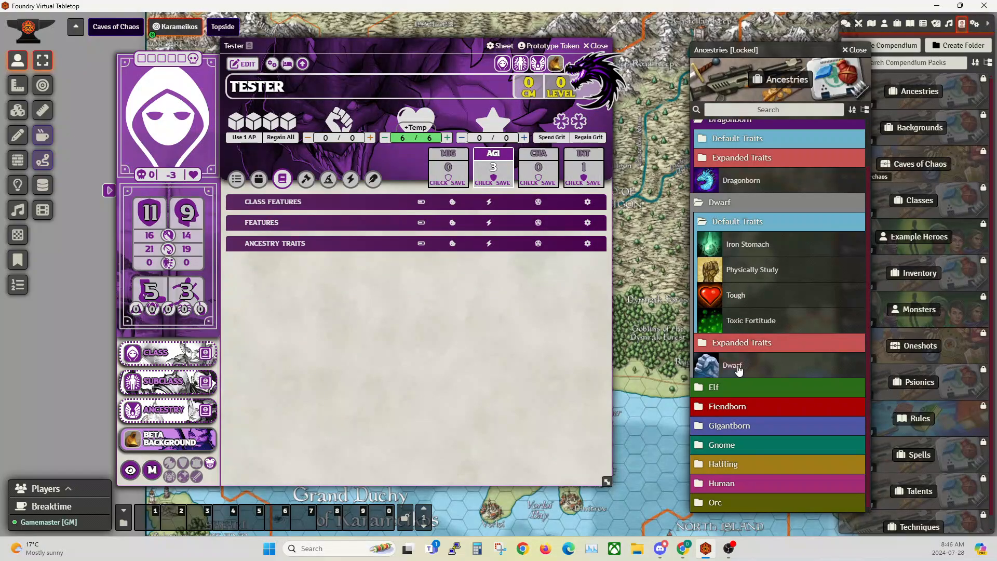
- Assign the Dwarf ancestry to Tester, complete its advancement with the preselected default traits, and close the Ancestries compendium
{"action": "left_click_drag", "start_coordinate": [738, 369], "coordinate": [161, 410]}
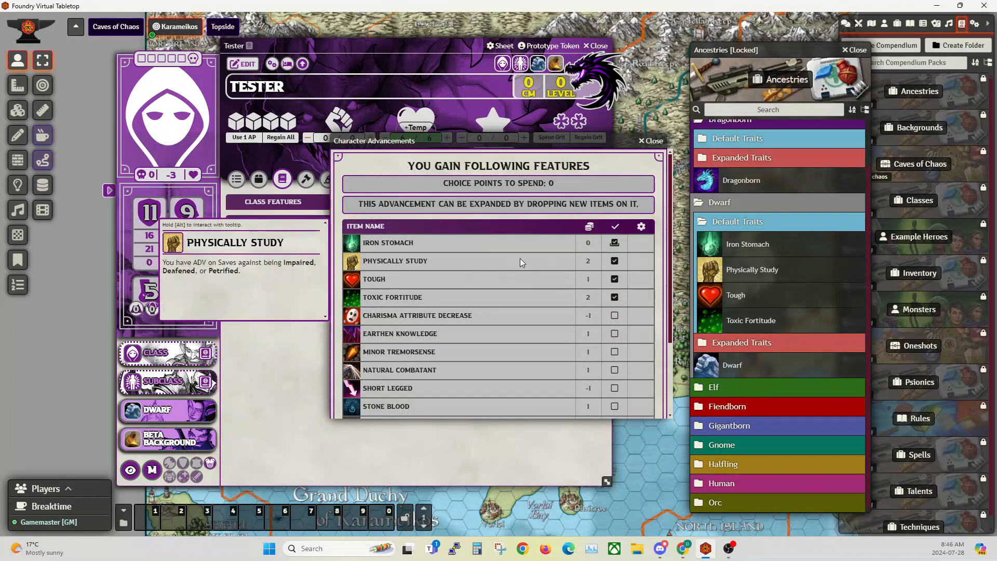
{"action": "mouse_move", "coordinate": [524, 317]}
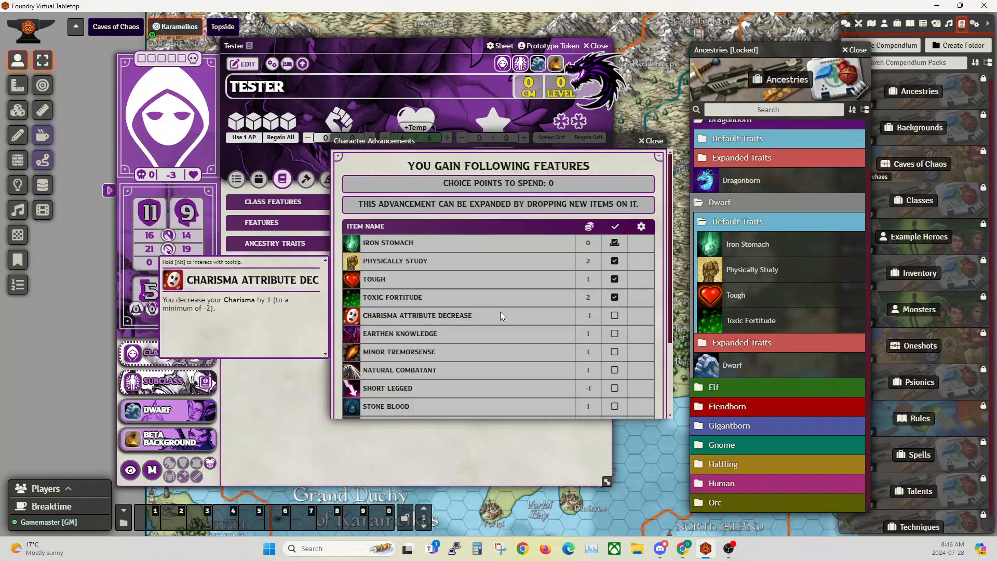
{"action": "scroll", "coordinate": [500, 312], "scroll_direction": "down", "scroll_amount": 2}
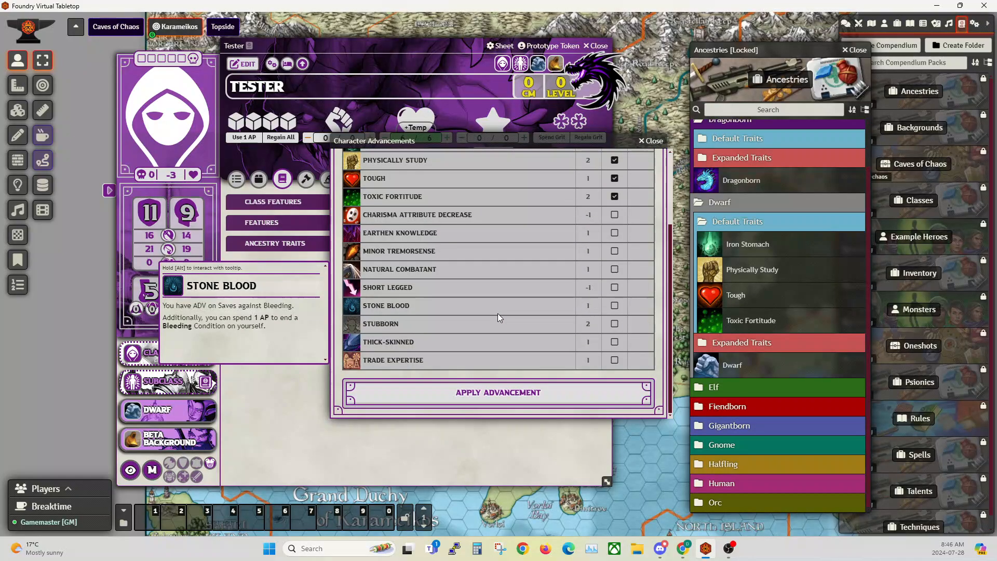
{"action": "scroll", "coordinate": [498, 313], "scroll_direction": "up", "scroll_amount": 3}
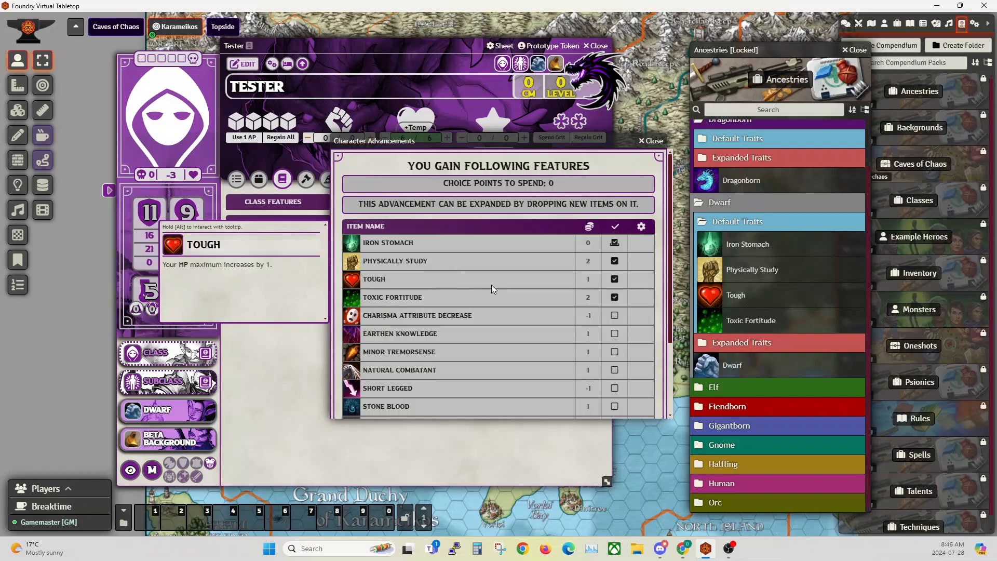
{"action": "left_click_drag", "start_coordinate": [466, 138], "coordinate": [393, 112]}
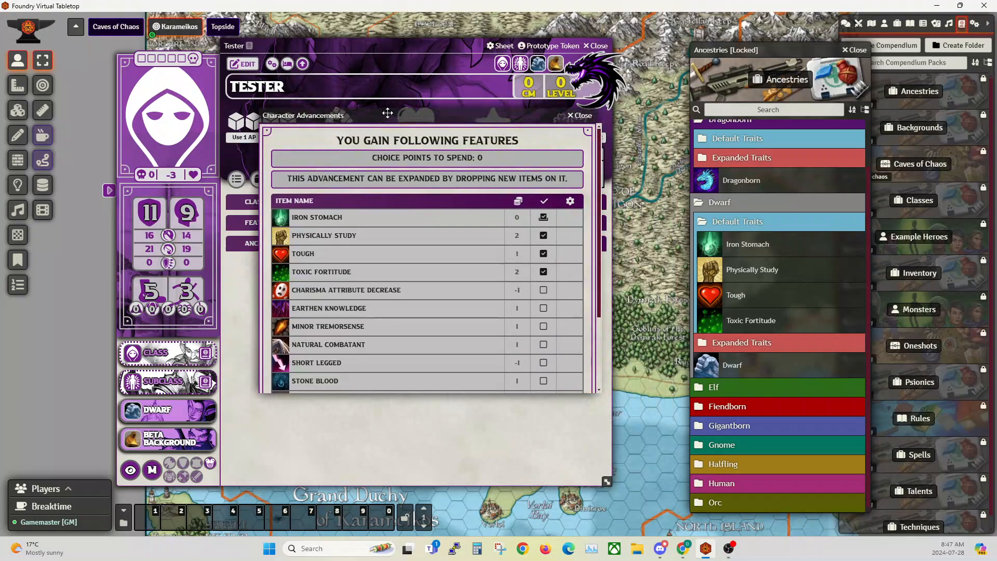
{"action": "scroll", "coordinate": [414, 250], "scroll_direction": "down", "scroll_amount": 2}
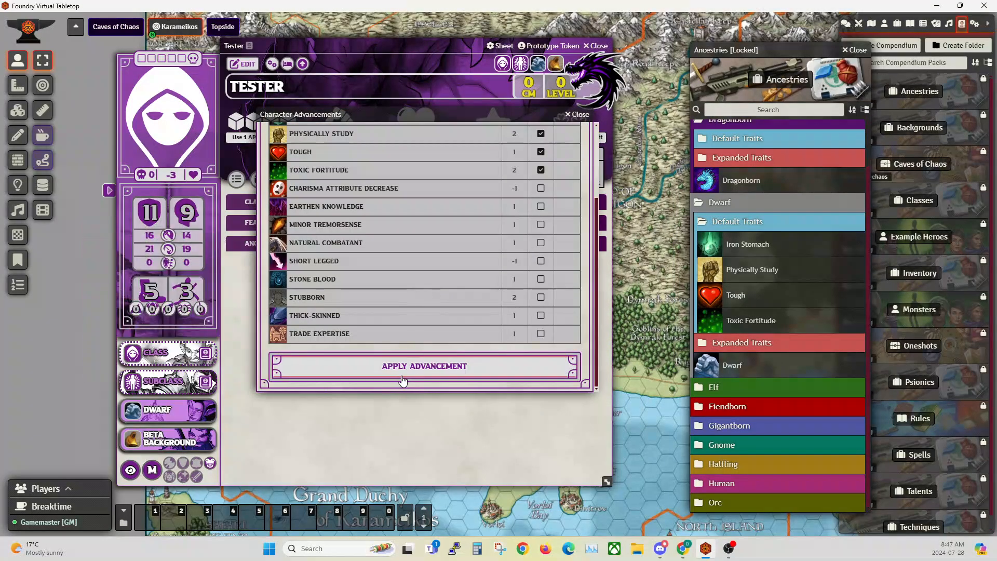
{"action": "left_click", "coordinate": [385, 362]}
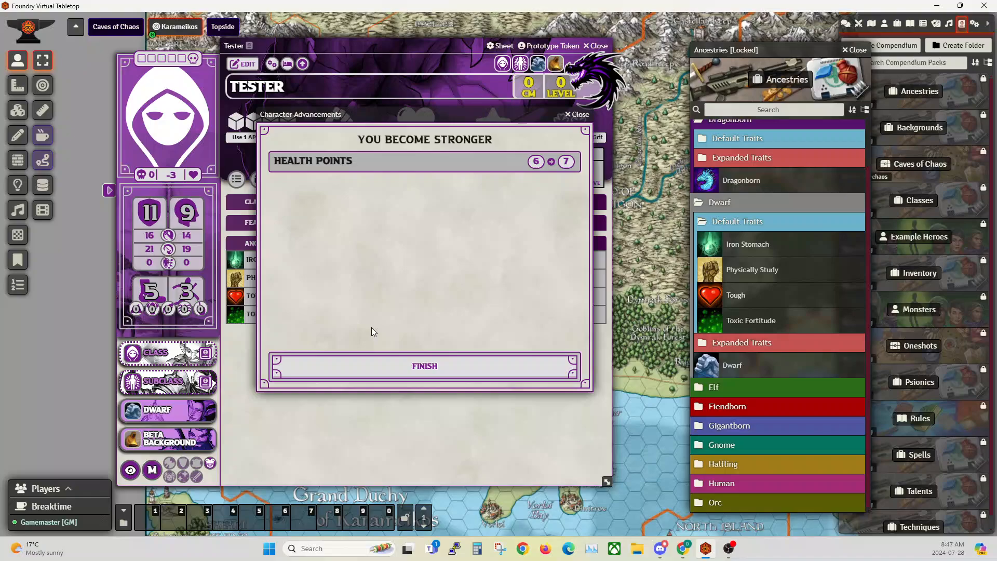
{"action": "left_click", "coordinate": [440, 367]}
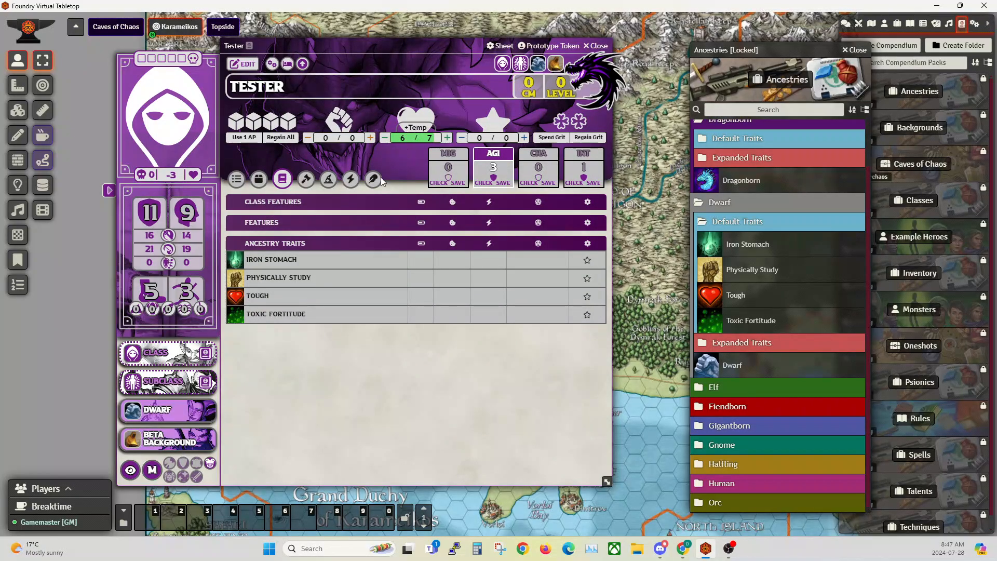
{"action": "left_click", "coordinate": [853, 49]}
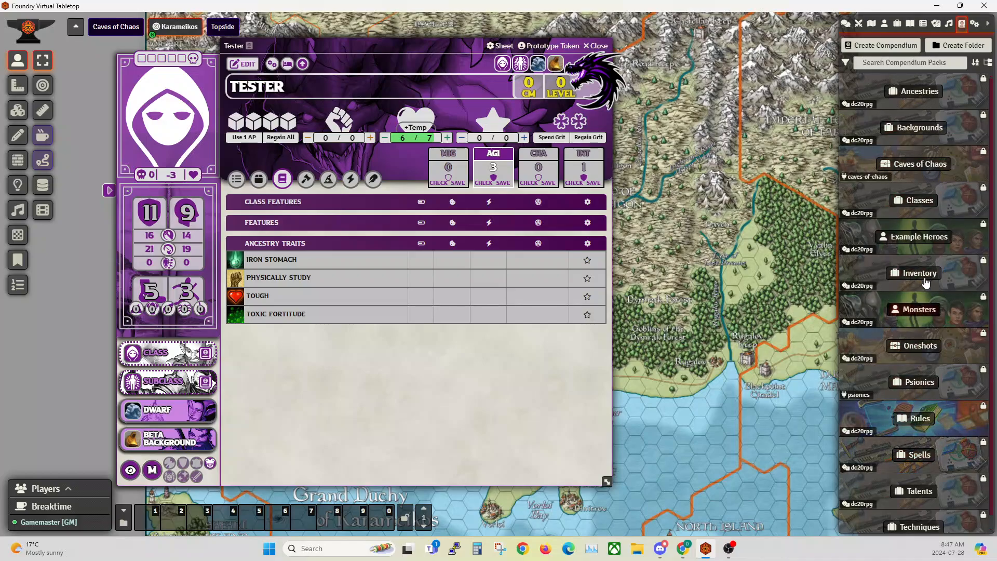
- Open the Classes compendium beside Tester's character sheet and expand the Ranger folder
{"action": "left_click", "coordinate": [914, 200]}
{"action": "left_click_drag", "start_coordinate": [195, 59], "coordinate": [767, 56]}
{"action": "left_click_drag", "start_coordinate": [404, 50], "coordinate": [360, 57]}
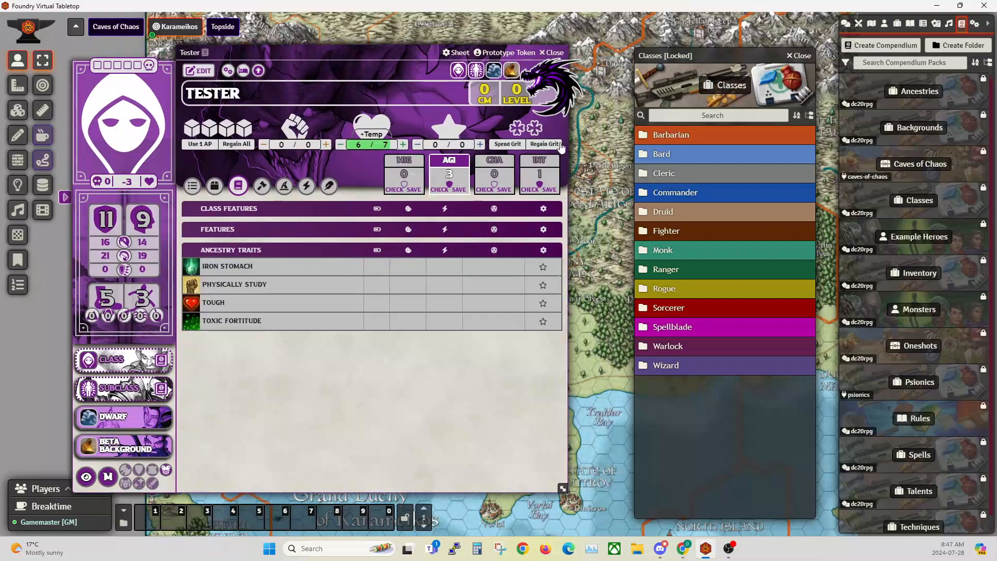
{"action": "left_click", "coordinate": [669, 275]}
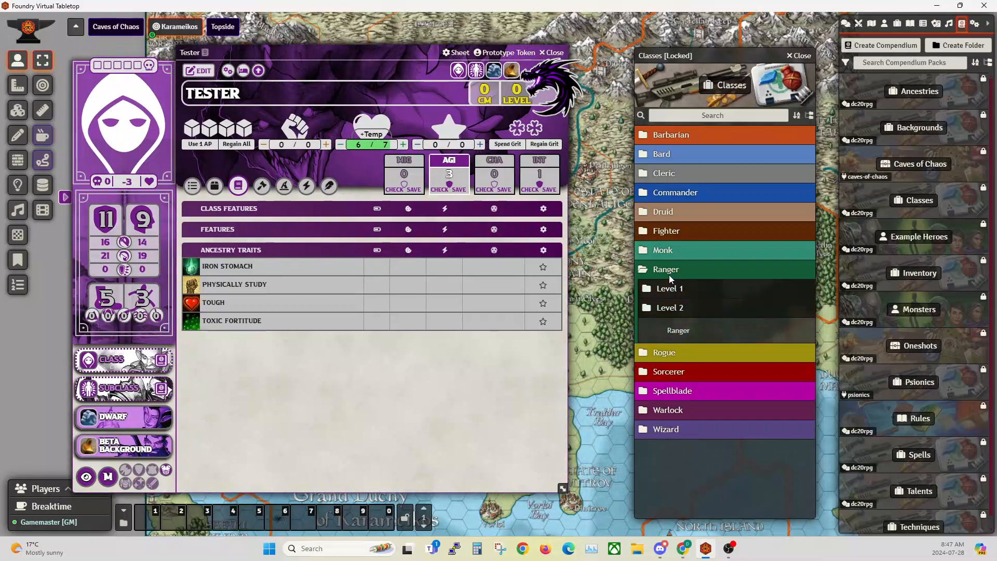
- Examine the Level 1 and Level 2 features in the Fighter class folder, and collapse it again
{"action": "left_click", "coordinate": [666, 232]}
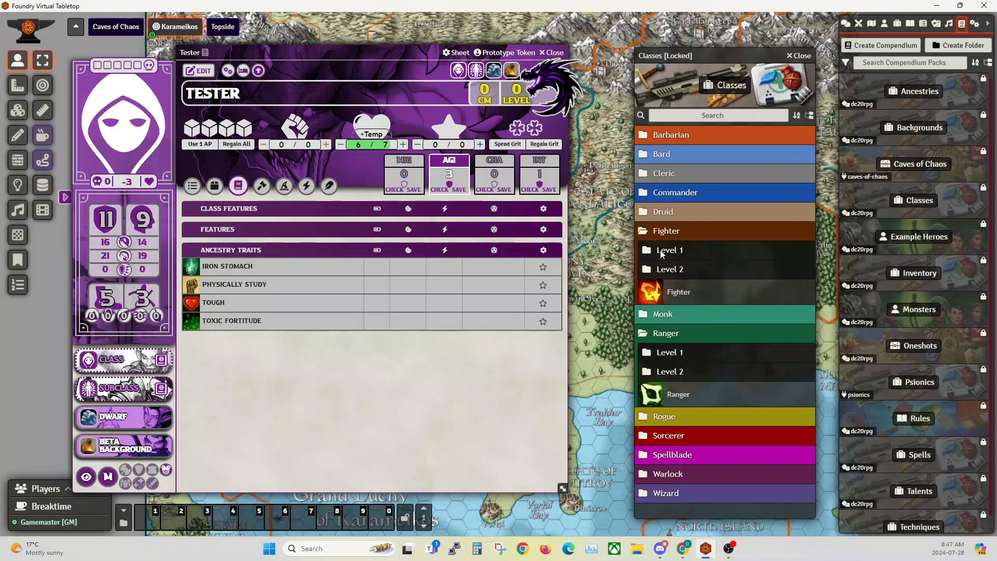
{"action": "left_click", "coordinate": [666, 253]}
{"action": "left_click", "coordinate": [667, 252]}
{"action": "left_click", "coordinate": [670, 271]}
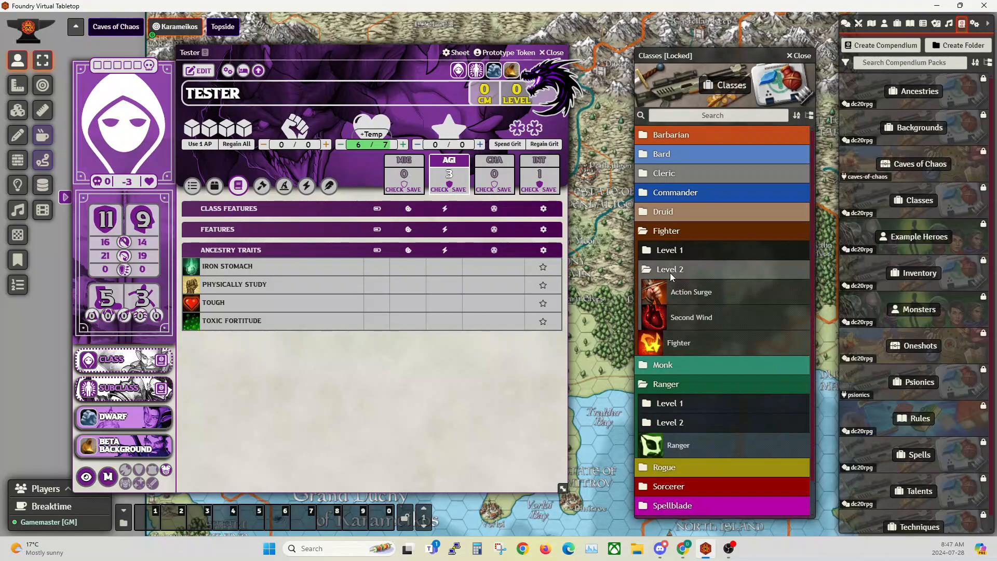
{"action": "left_click", "coordinate": [670, 254]}
{"action": "left_click", "coordinate": [670, 254]}
{"action": "left_click", "coordinate": [669, 270]}
{"action": "left_click", "coordinate": [662, 232]}
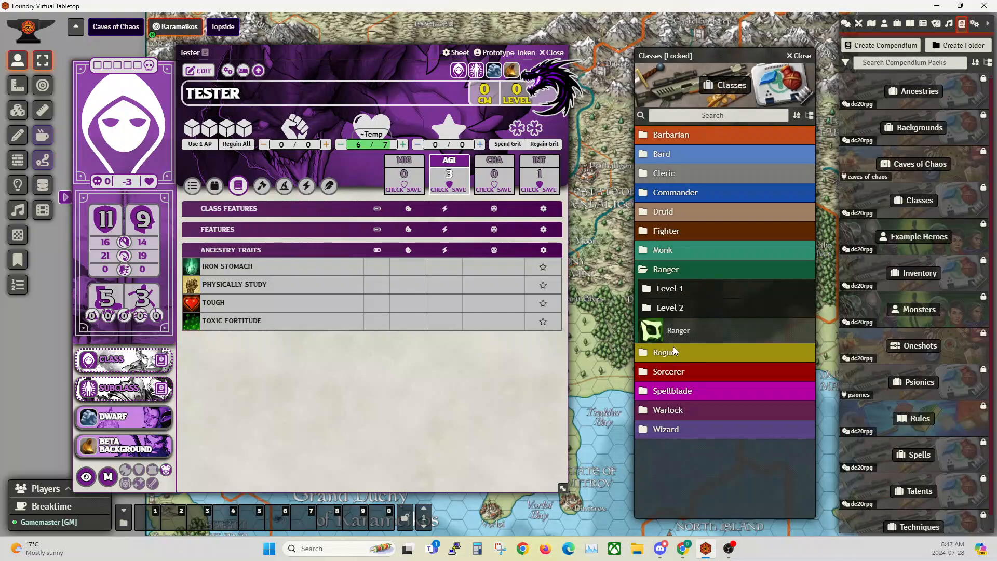
- Assign the Ranger class to Tester and complete its advancement with Mountain and Subterranean as the chosen terrains
{"action": "left_click_drag", "start_coordinate": [684, 332], "coordinate": [115, 365]}
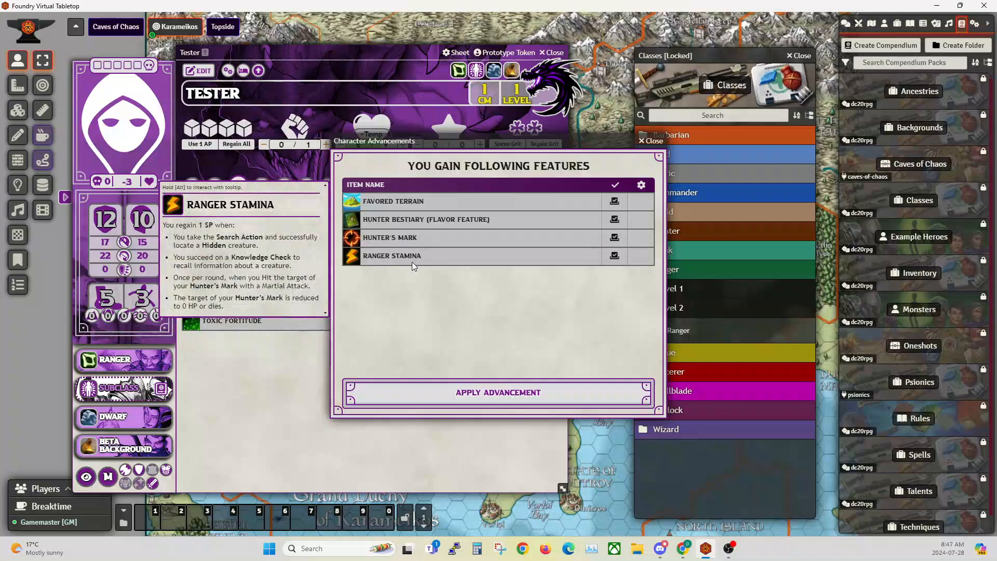
{"action": "left_click", "coordinate": [474, 384]}
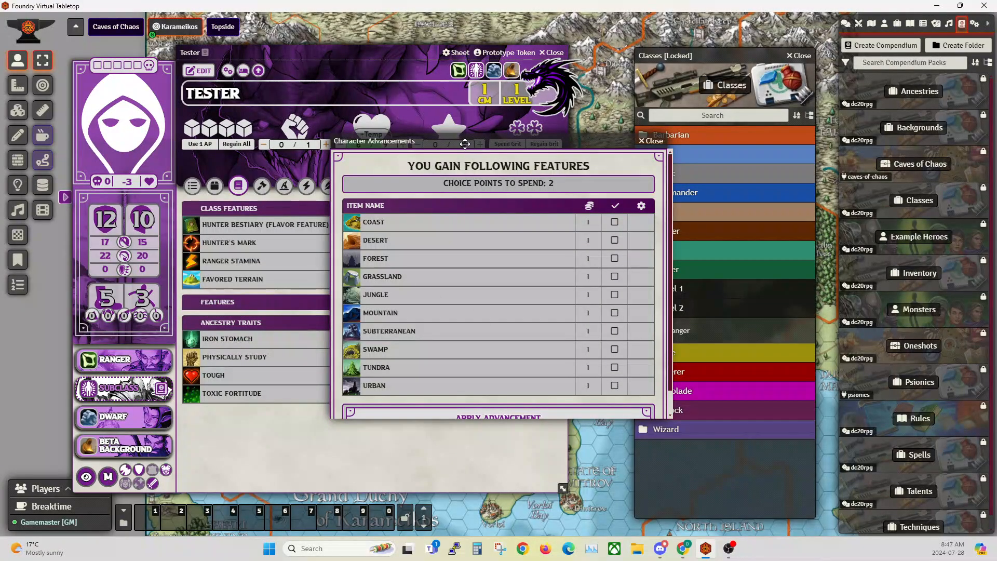
{"action": "left_click_drag", "start_coordinate": [464, 141], "coordinate": [445, 109]}
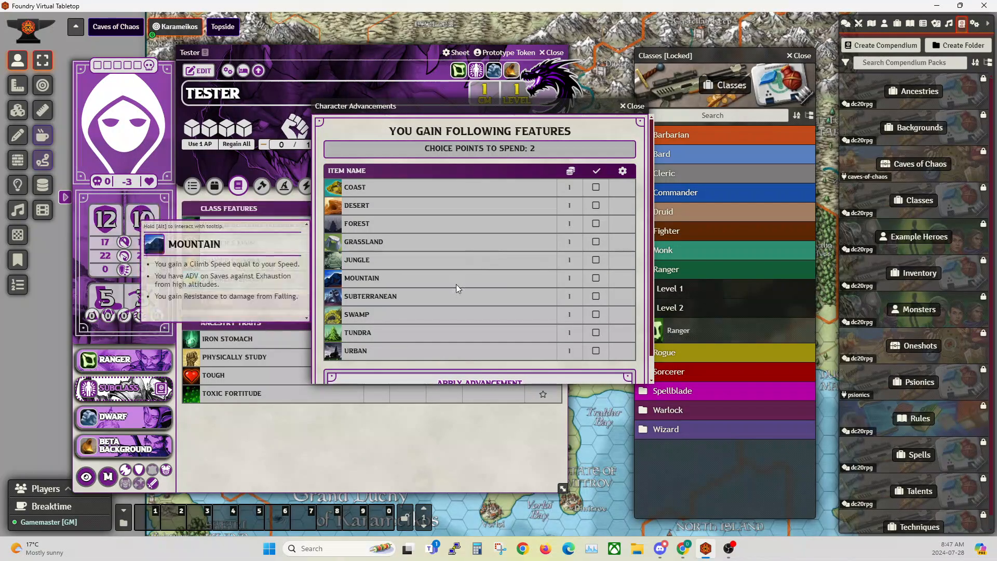
{"action": "left_click", "coordinate": [596, 296]}
{"action": "left_click", "coordinate": [595, 278]}
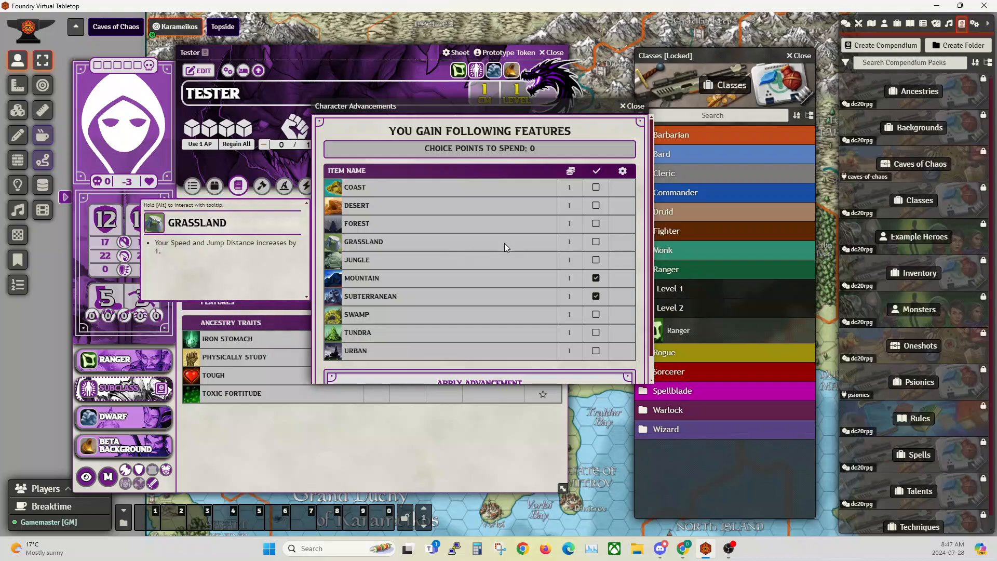
{"action": "scroll", "coordinate": [506, 247], "scroll_direction": "down", "scroll_amount": 1}
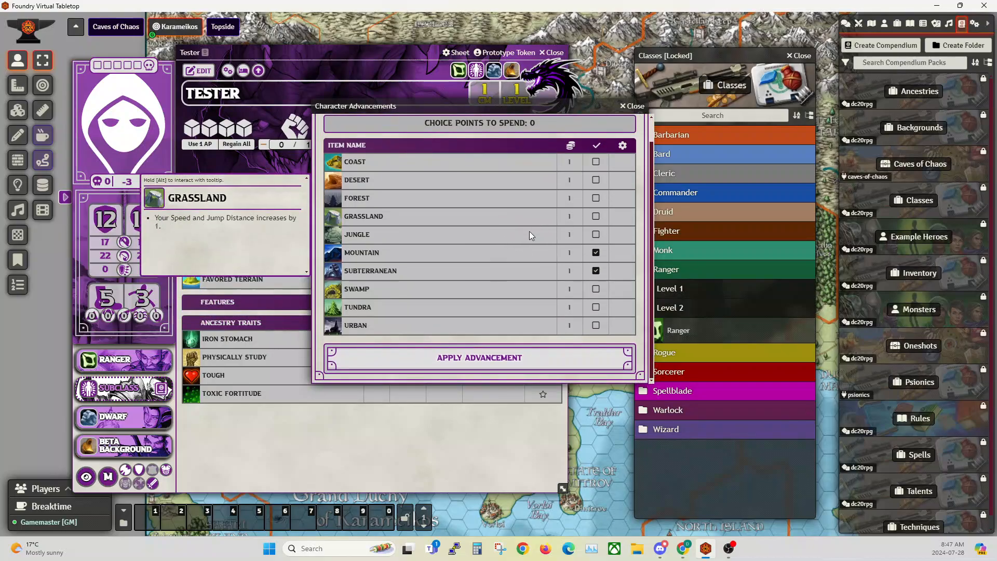
{"action": "left_click", "coordinate": [509, 361]}
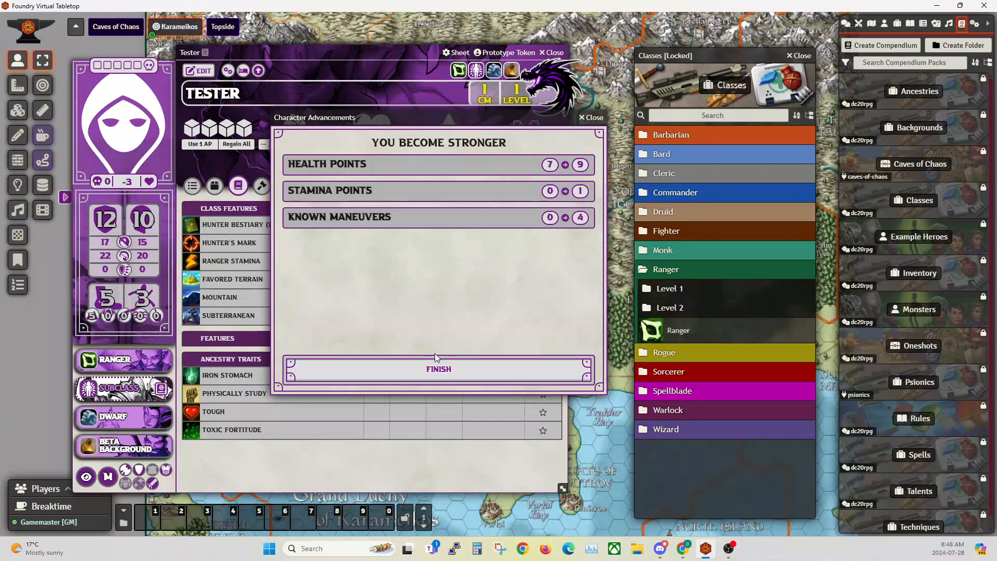
{"action": "left_click", "coordinate": [440, 359]}
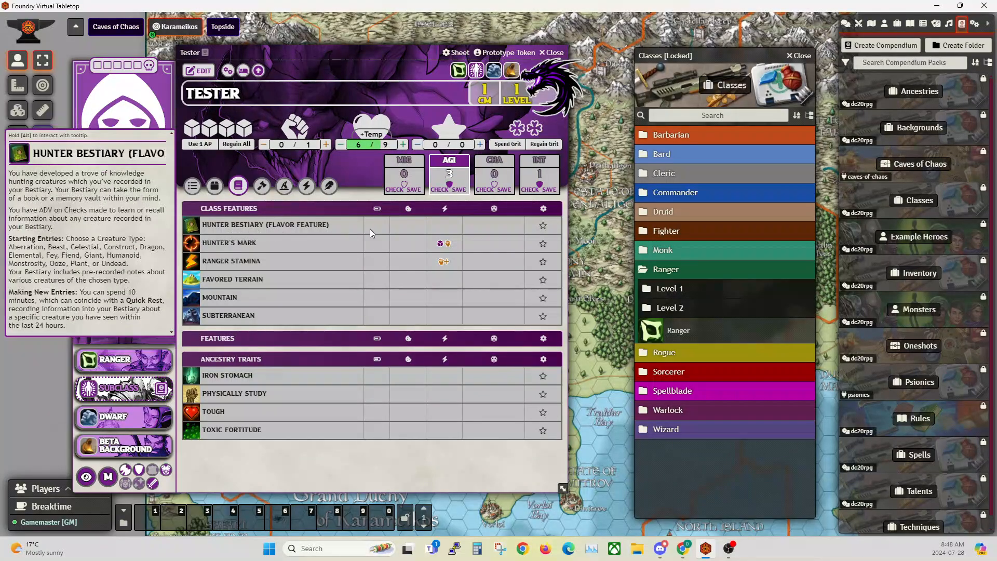
- Show Tester's inventory and replace the Classes compendium with the Inventory compendium beside the character sheet
{"action": "left_click_drag", "start_coordinate": [288, 55], "coordinate": [366, 50]}
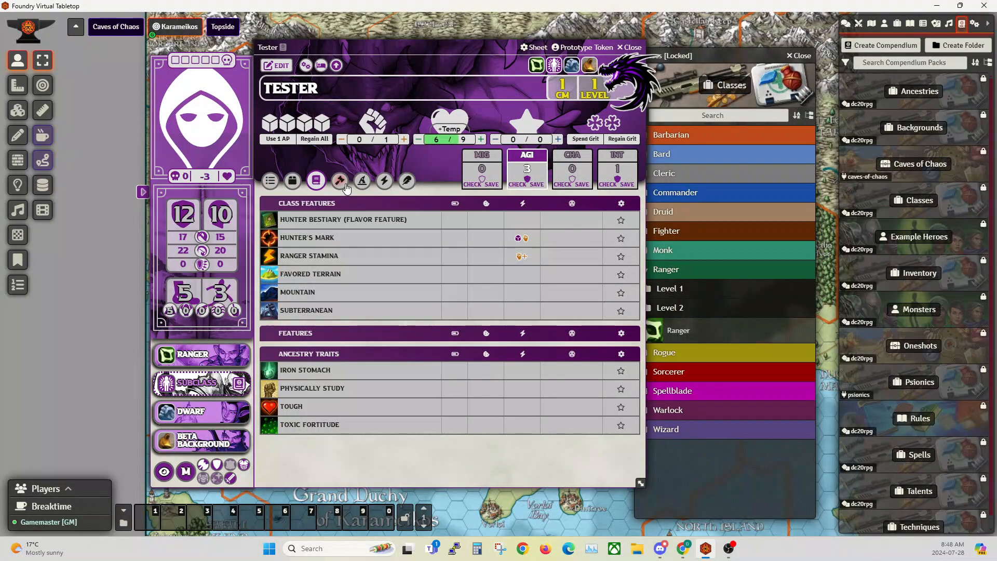
{"action": "left_click", "coordinate": [269, 181]}
{"action": "left_click", "coordinate": [293, 181]}
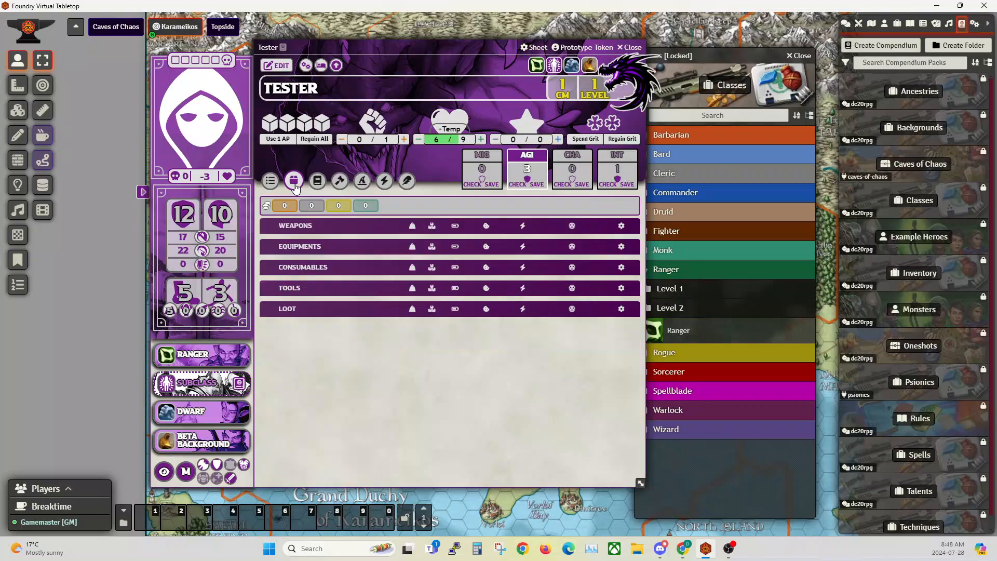
{"action": "left_click", "coordinate": [798, 56]}
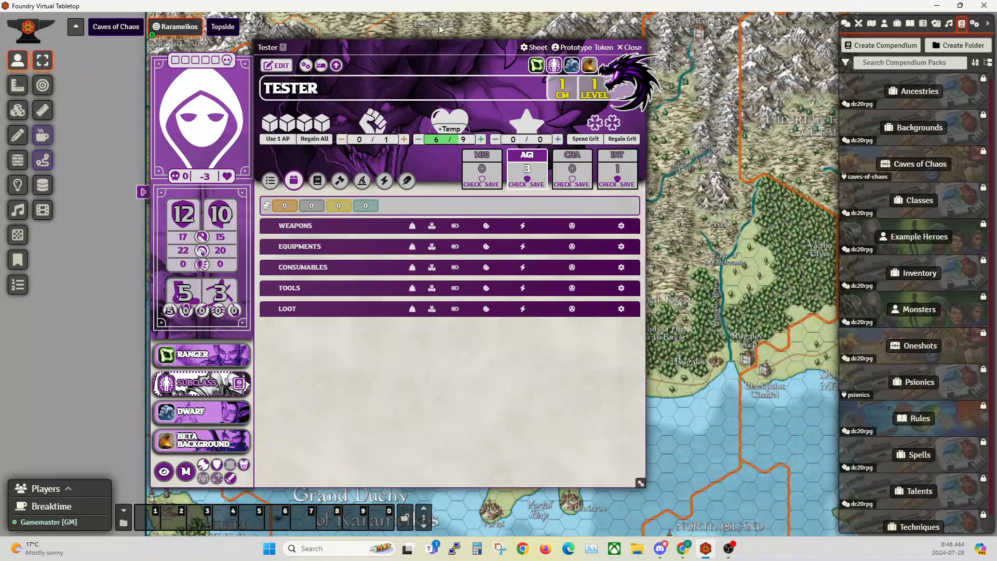
{"action": "left_click_drag", "start_coordinate": [436, 50], "coordinate": [366, 65]}
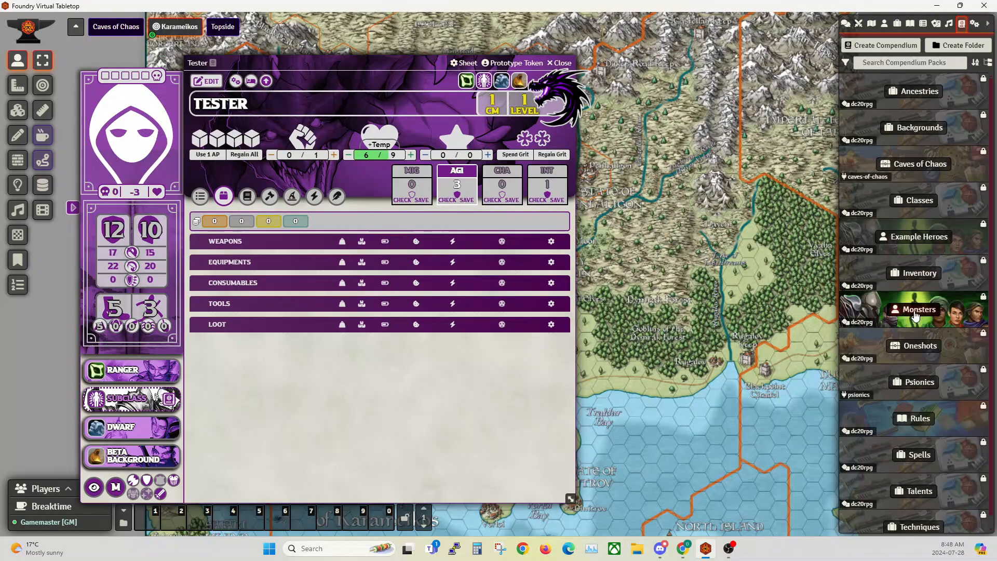
{"action": "left_click", "coordinate": [913, 274]}
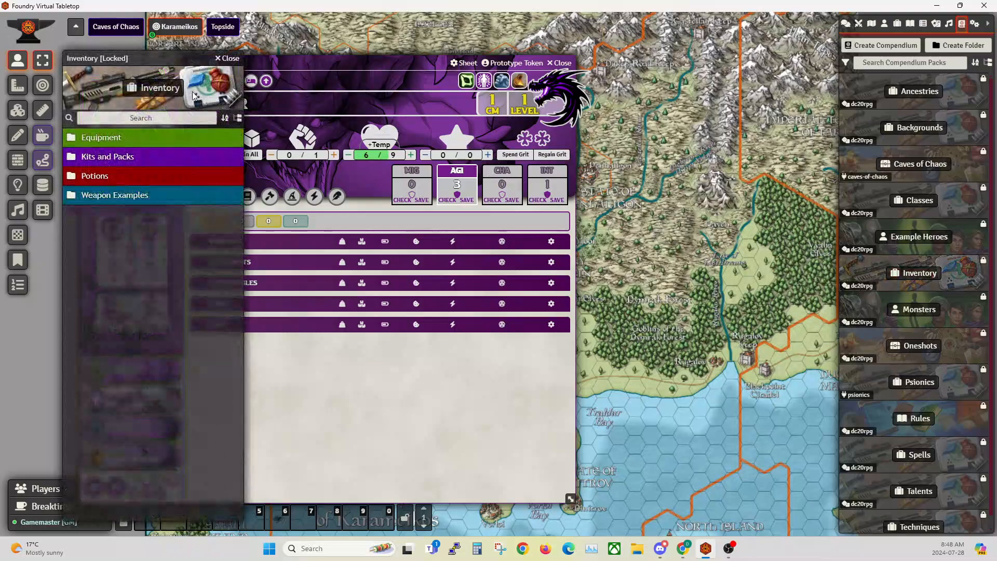
{"action": "left_click_drag", "start_coordinate": [134, 52], "coordinate": [720, 62]}
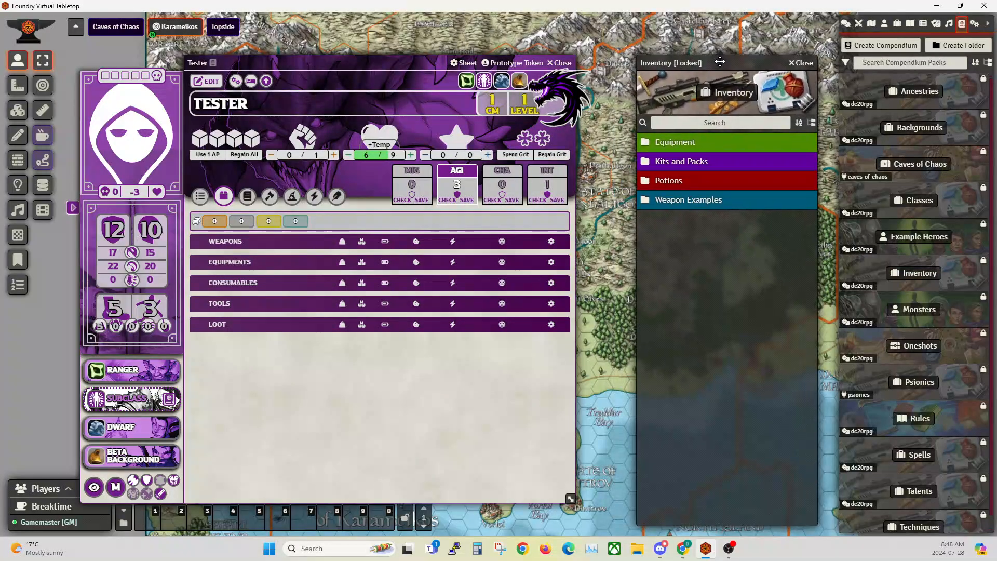
{"action": "left_click_drag", "start_coordinate": [332, 62], "coordinate": [367, 60]}
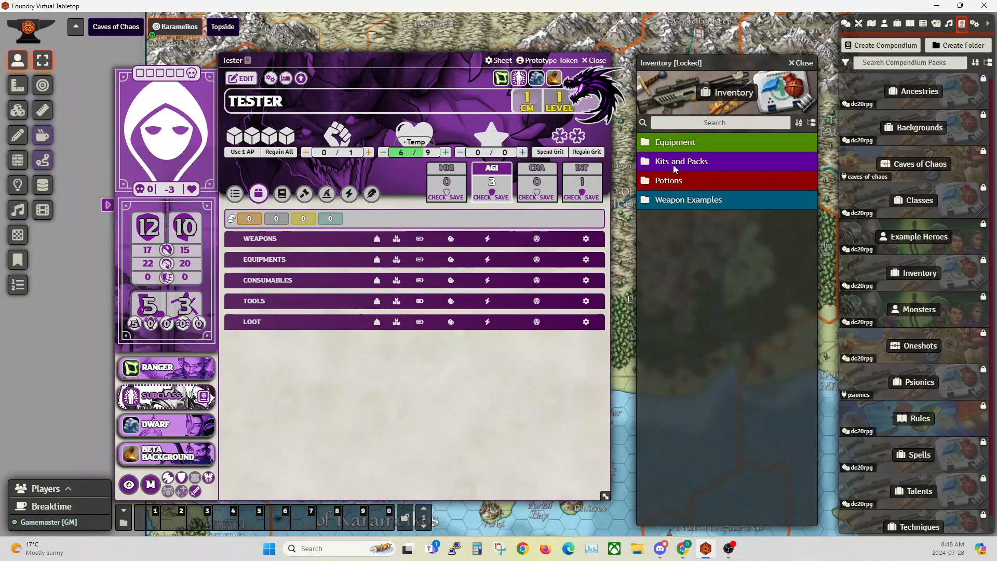
- Browse the Equipment, Kits and Packs, and Potions folders of the Inventory compendium
{"action": "left_click", "coordinate": [671, 142]}
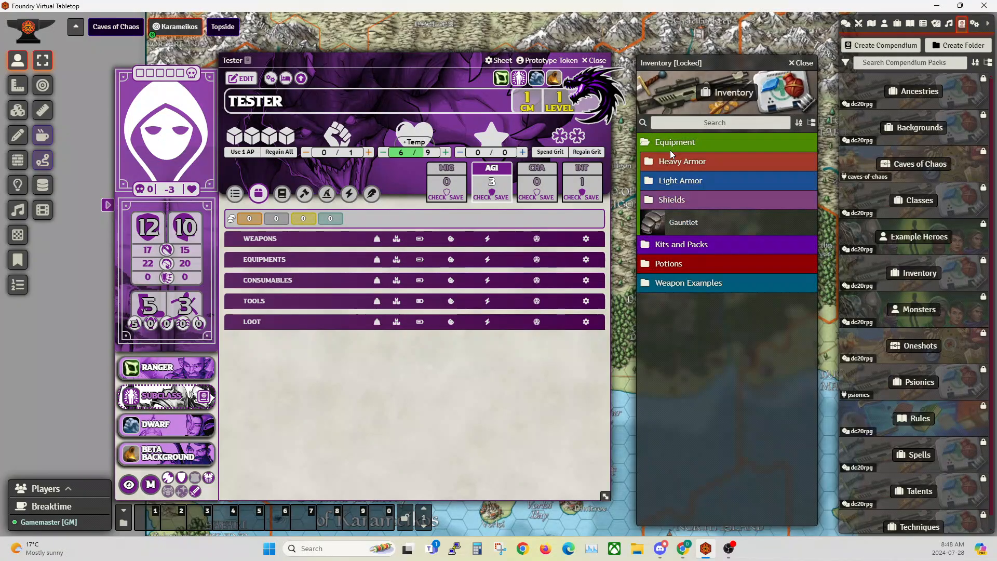
{"action": "left_click", "coordinate": [674, 247]}
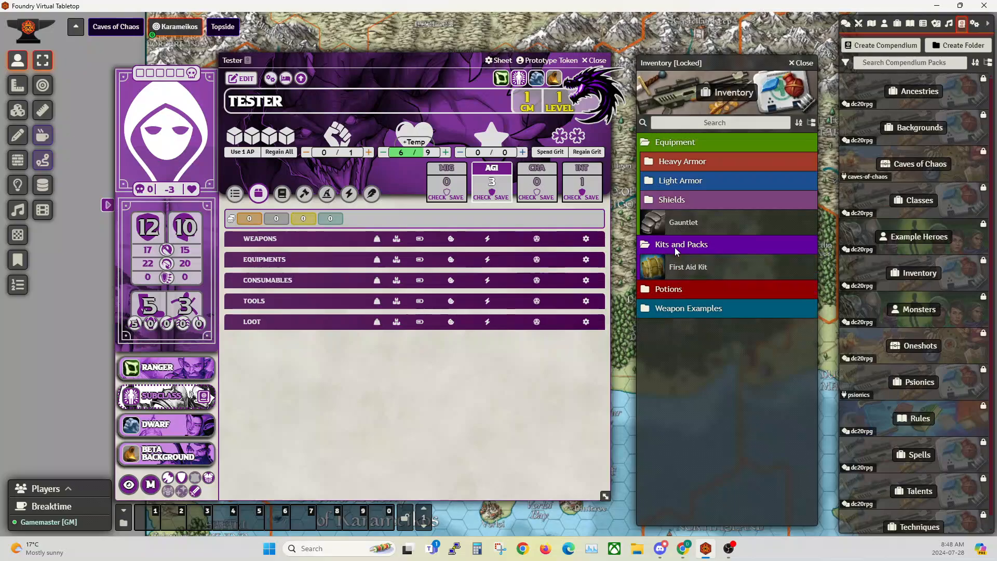
{"action": "left_click", "coordinate": [678, 248]}
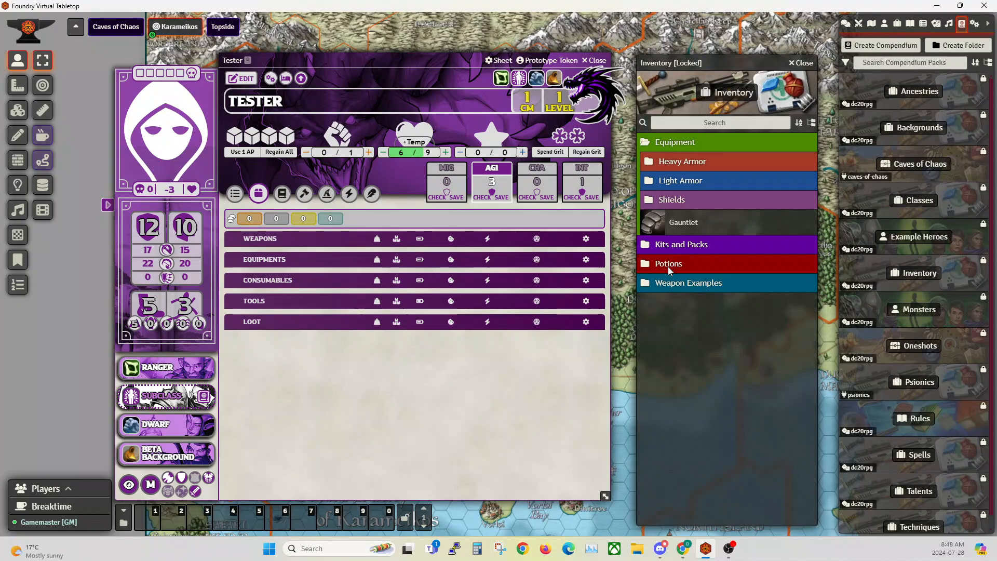
{"action": "left_click", "coordinate": [670, 265]}
{"action": "left_click", "coordinate": [674, 266]}
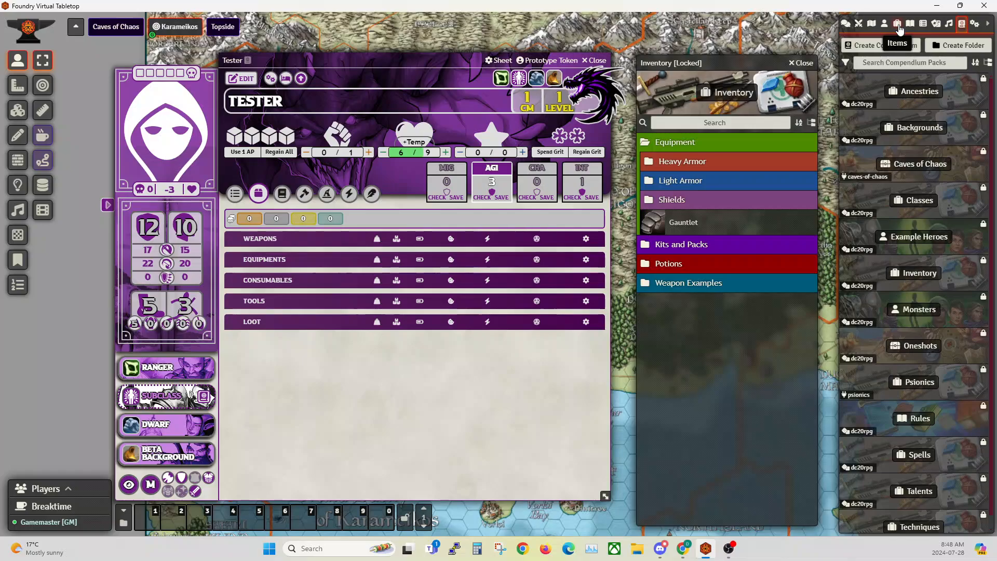
- Look through the Treasure folder of the world's items and switch to the chat log
{"action": "left_click", "coordinate": [897, 26]}
{"action": "left_click", "coordinate": [866, 83]}
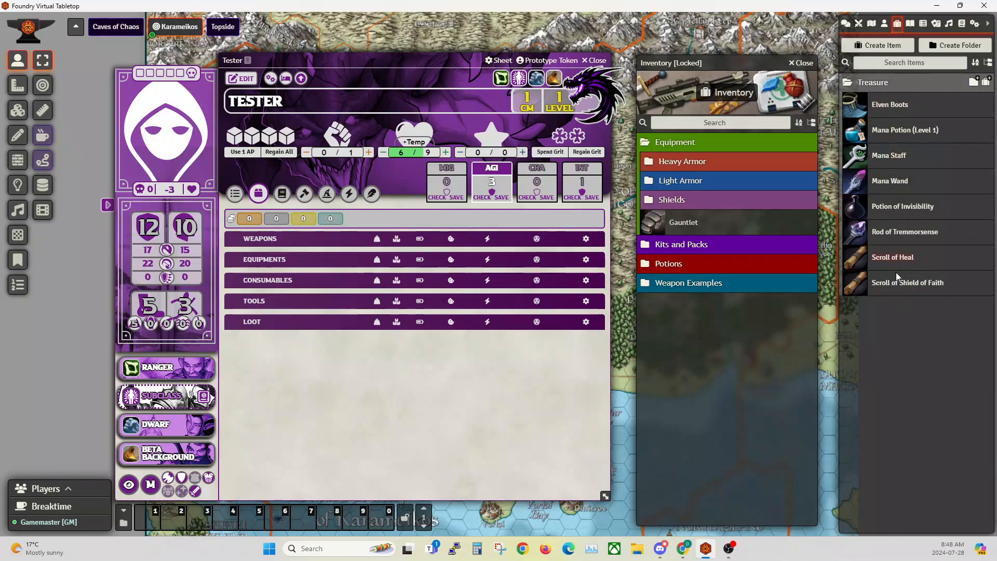
{"action": "left_click", "coordinate": [845, 24]}
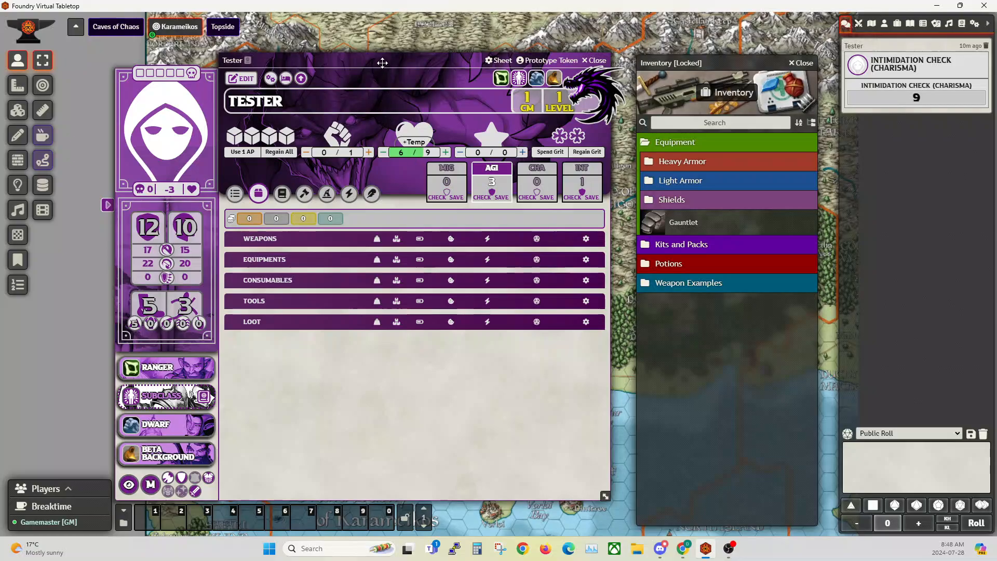
{"action": "left_click_drag", "start_coordinate": [383, 61], "coordinate": [383, 61]}
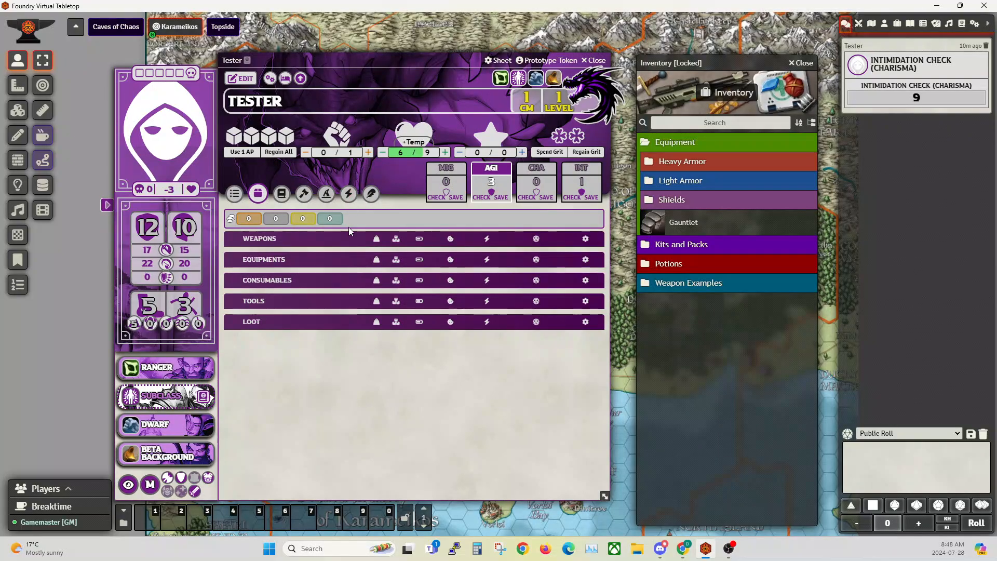
- Add Novice Light Armor from the Inventory compendium's Light Armor folder to Tester's inventory and equip it
{"action": "left_click", "coordinate": [673, 186]}
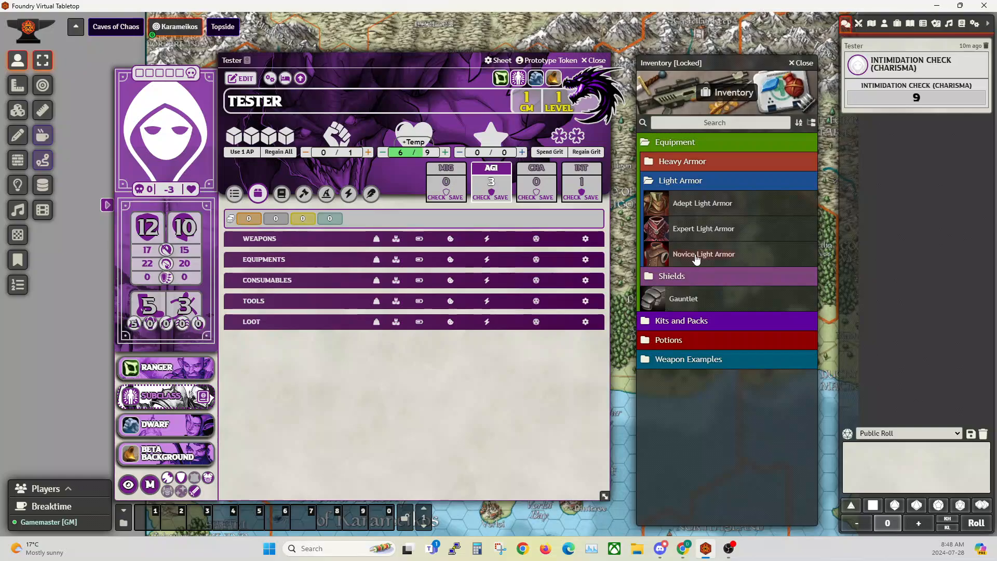
{"action": "left_click_drag", "start_coordinate": [347, 283], "coordinate": [349, 285]}
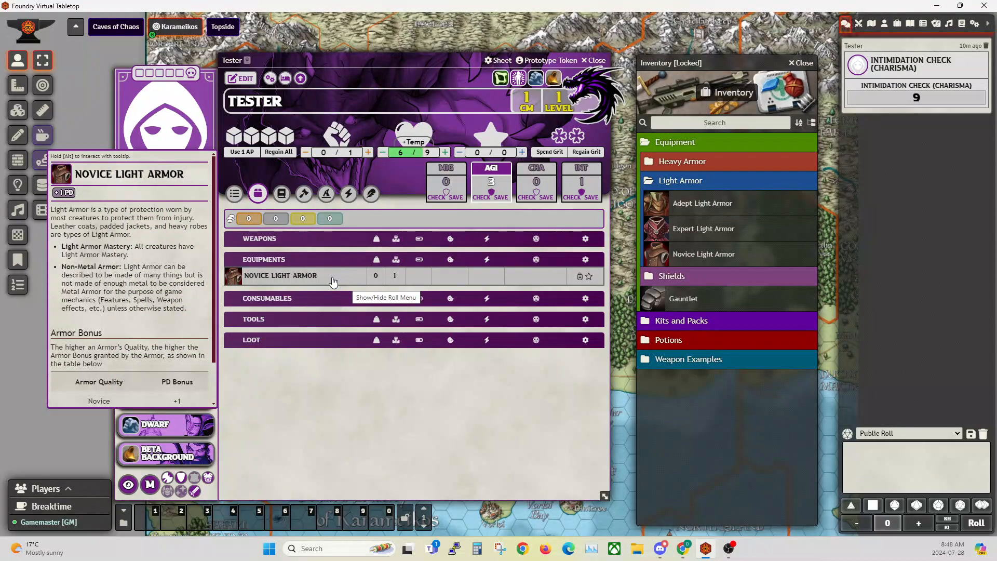
{"action": "left_click", "coordinate": [579, 276]}
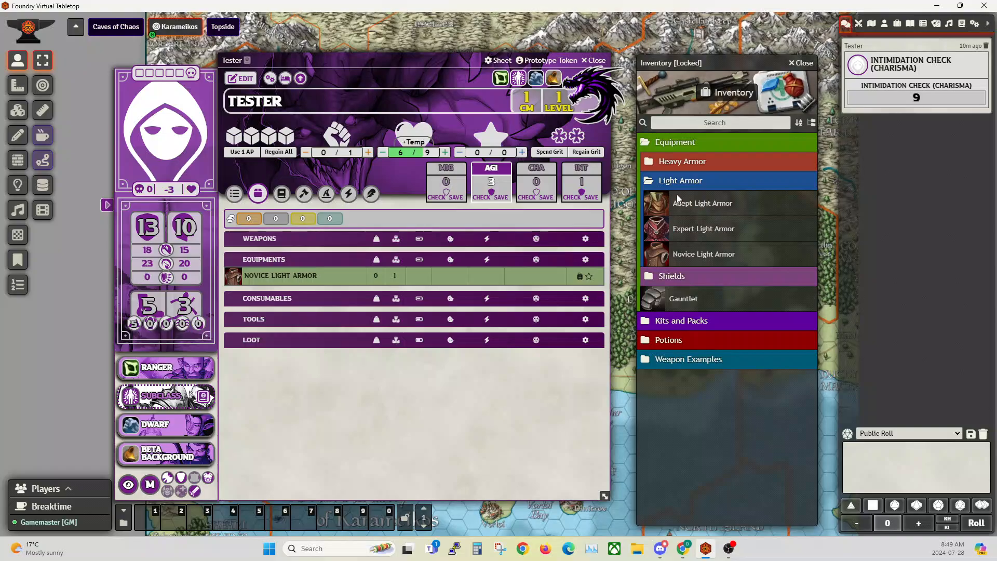
- Collapse the Equipment folder and add Unarmed Strike from the Weapon Examples folder to Tester's inventory
{"action": "left_click", "coordinate": [669, 182]}
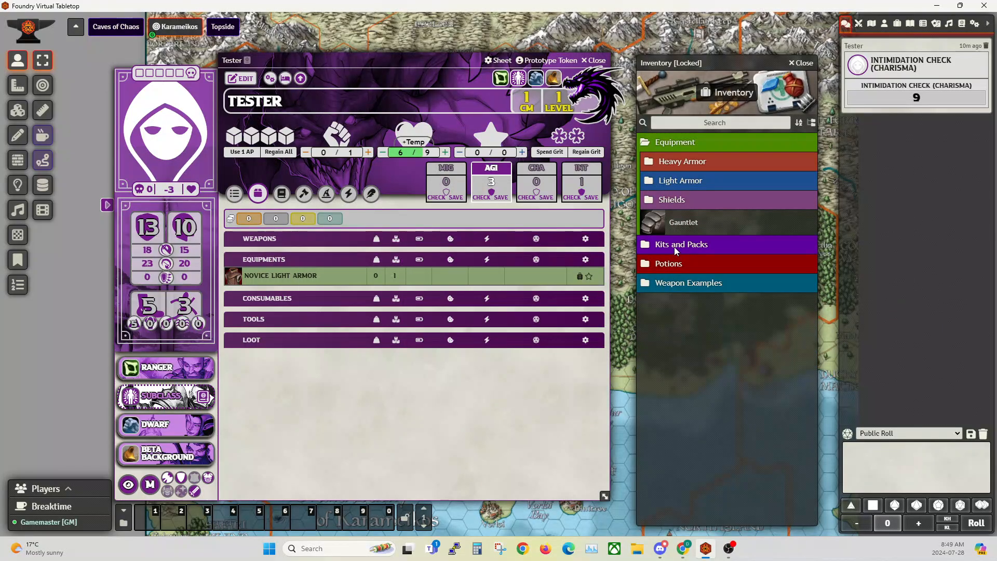
{"action": "left_click", "coordinate": [668, 142]}
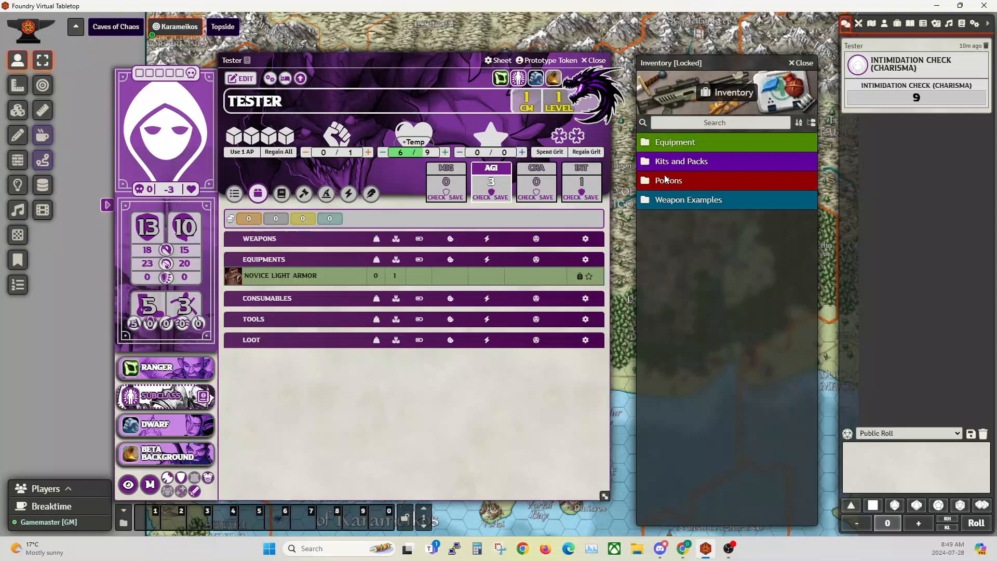
{"action": "left_click", "coordinate": [672, 204]}
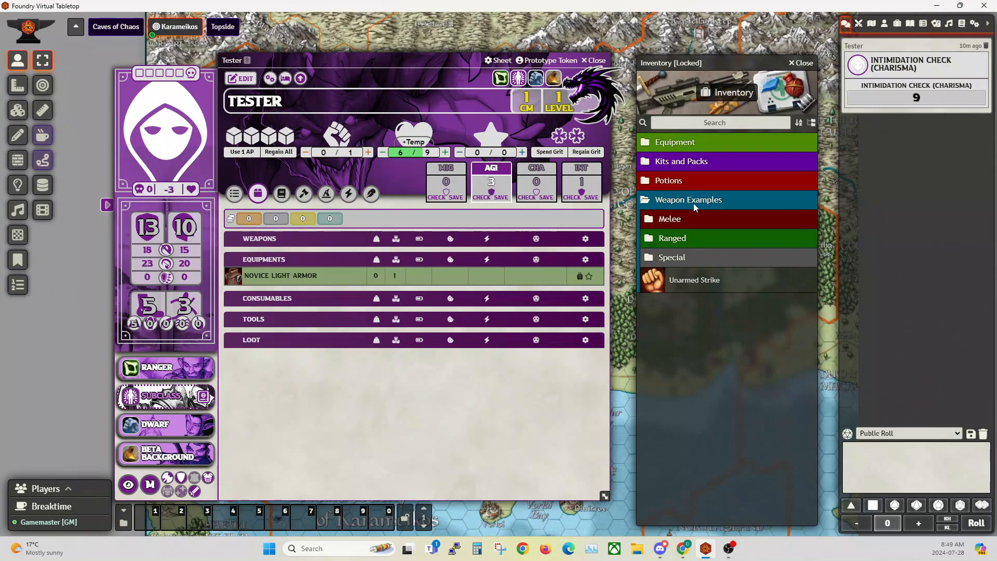
{"action": "left_click_drag", "start_coordinate": [717, 60], "coordinate": [707, 58]}
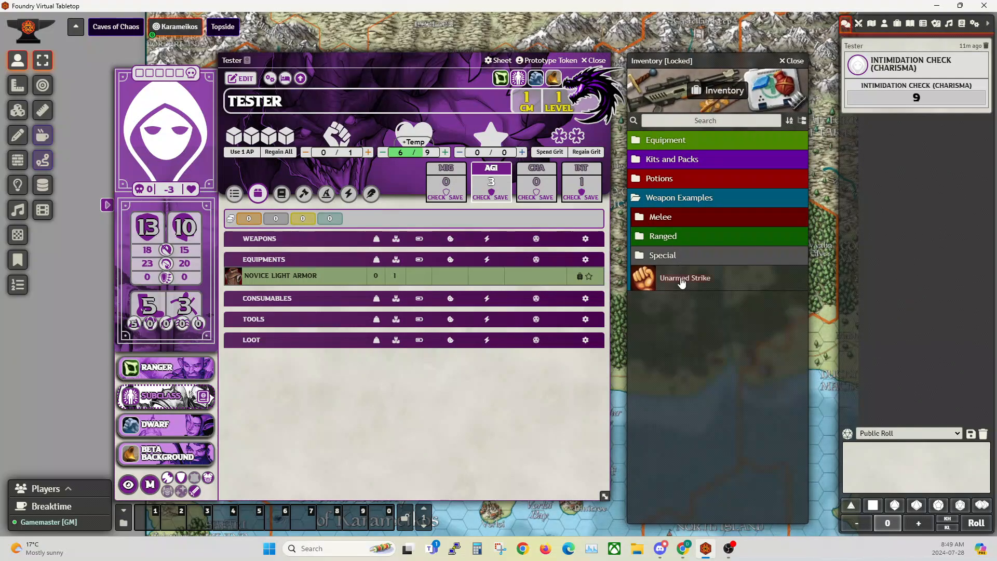
{"action": "left_click_drag", "start_coordinate": [682, 283], "coordinate": [358, 291]}
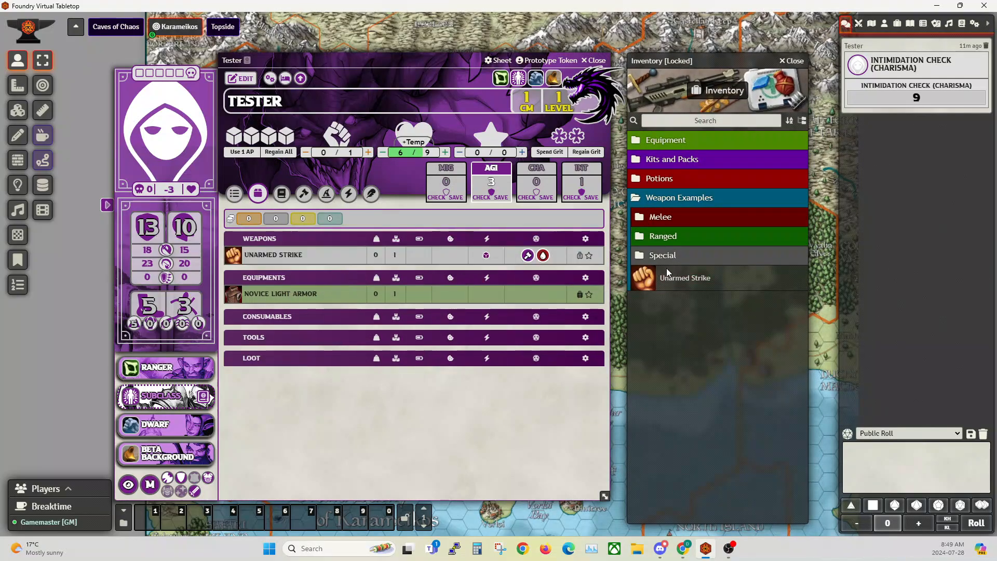
- Add a Short Sword from the one-handed melee weapons to Tester's inventory and equip it
{"action": "left_click", "coordinate": [661, 218]}
{"action": "left_click", "coordinate": [669, 237]}
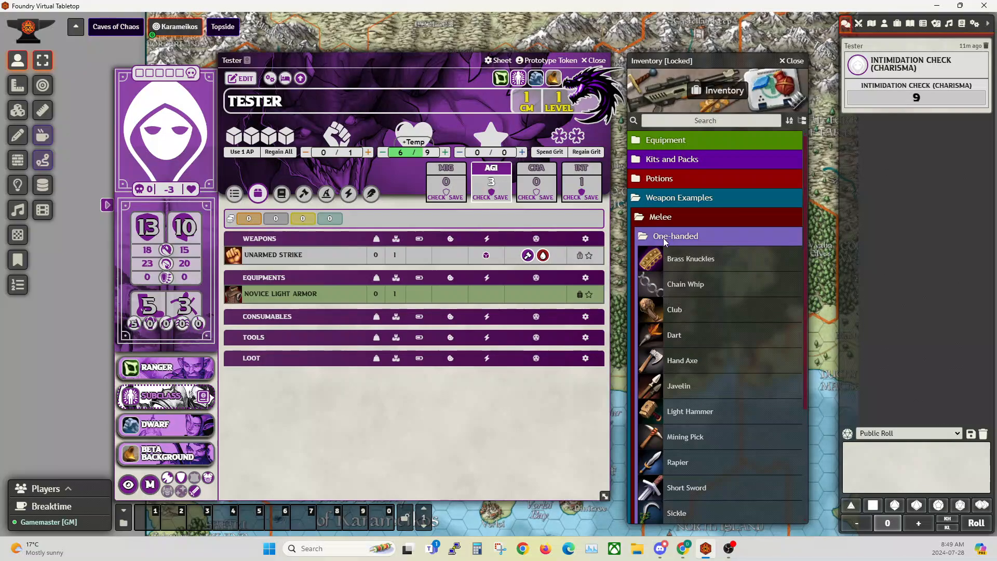
{"action": "scroll", "coordinate": [708, 331], "scroll_direction": "down", "scroll_amount": 2}
{"action": "scroll", "coordinate": [706, 334], "scroll_direction": "down", "scroll_amount": 1}
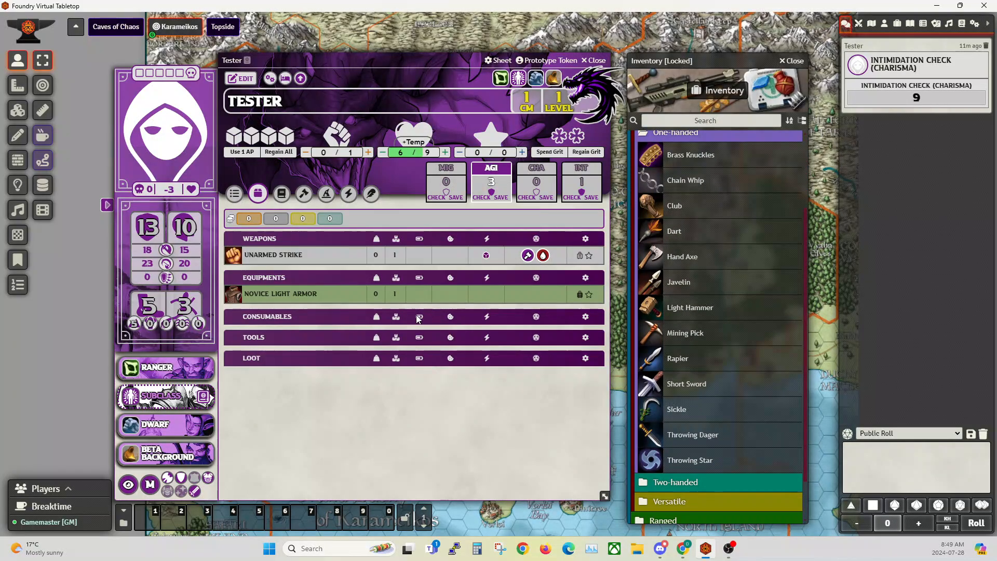
{"action": "left_click_drag", "start_coordinate": [693, 387], "coordinate": [351, 278]}
{"action": "mouse_move", "coordinate": [320, 265]}
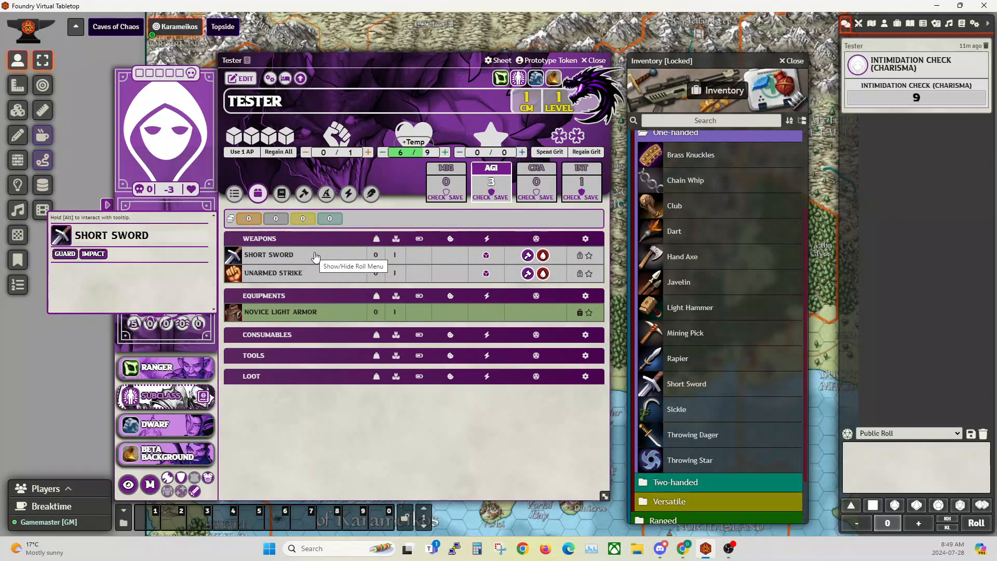
{"action": "left_click", "coordinate": [580, 256]}
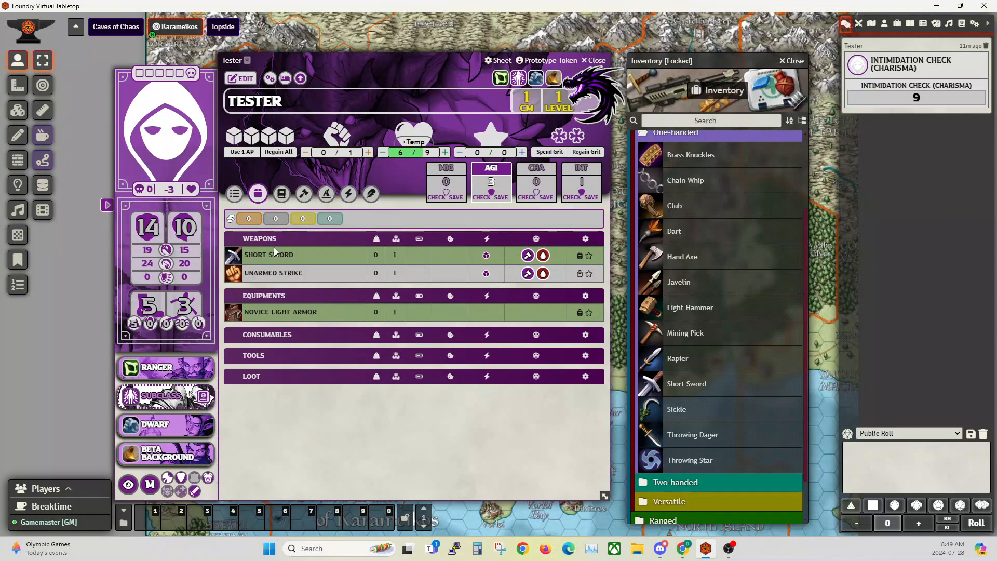
- Add a Bastard Sword from the versatile melee weapons to Tester's inventory
{"action": "scroll", "coordinate": [712, 294], "scroll_direction": "down", "scroll_amount": 2}
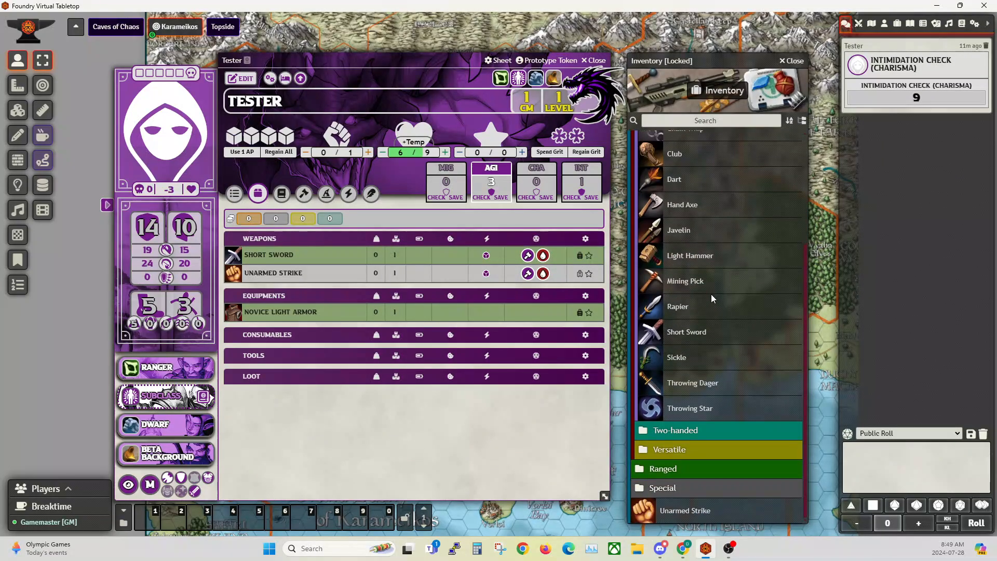
{"action": "left_click", "coordinate": [676, 447]}
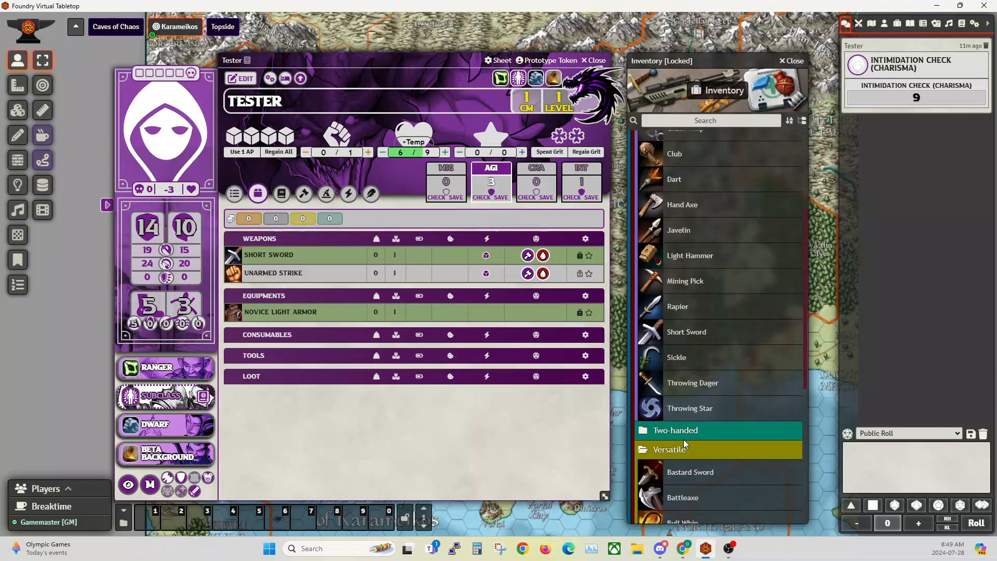
{"action": "left_click", "coordinate": [675, 448]}
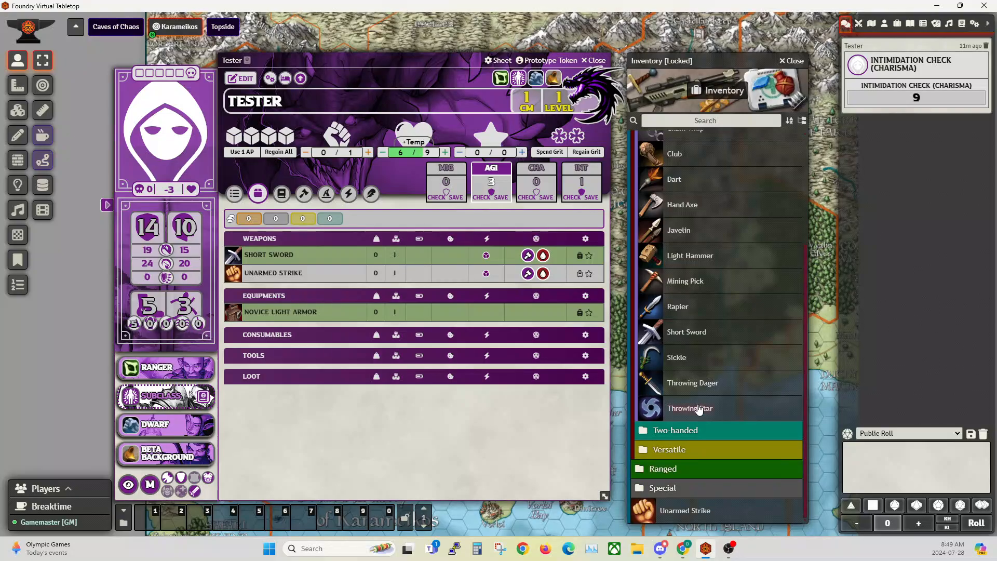
{"action": "left_click", "coordinate": [675, 449]}
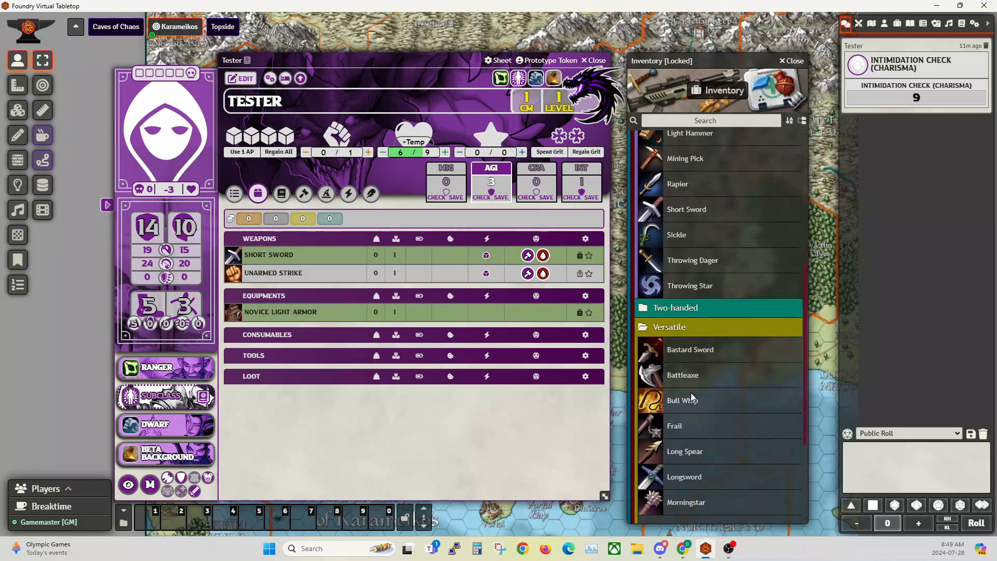
{"action": "scroll", "coordinate": [687, 364], "scroll_direction": "down", "scroll_amount": 3}
{"action": "left_click_drag", "start_coordinate": [688, 270], "coordinate": [347, 286]}
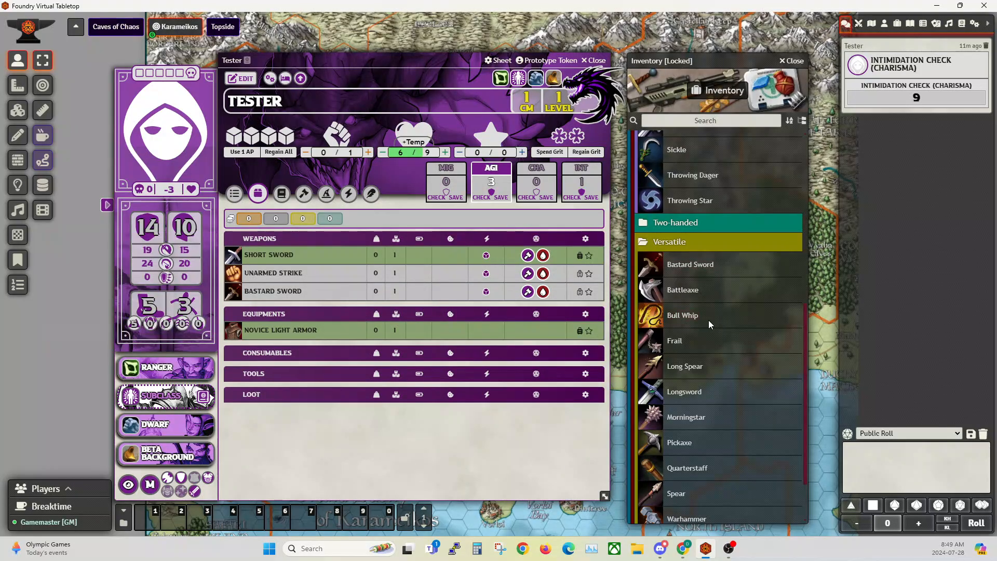
- Add a Longbow from the ranged Bow folder to Tester's inventory and close the Inventory compendium
{"action": "scroll", "coordinate": [716, 322], "scroll_direction": "down", "scroll_amount": 2}
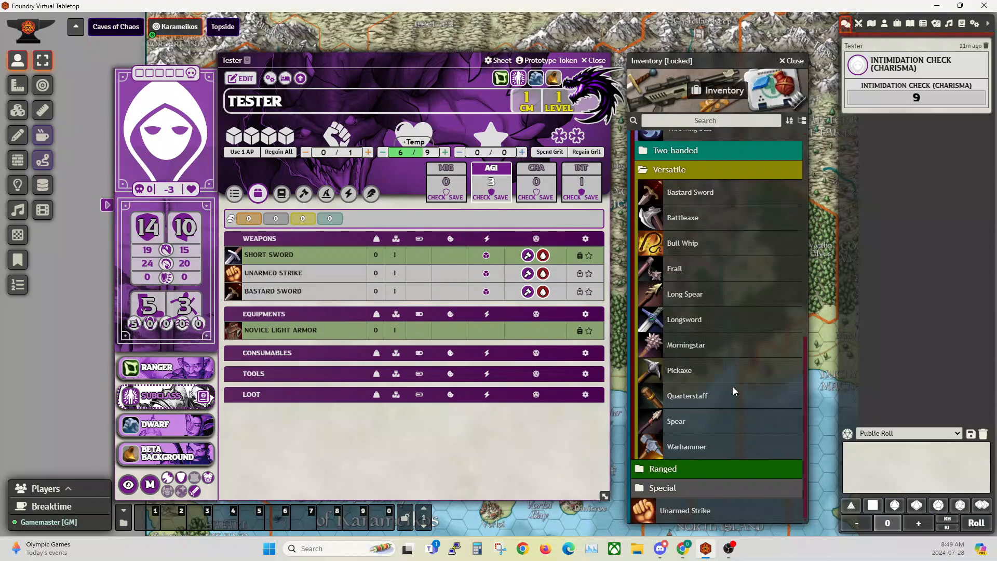
{"action": "left_click", "coordinate": [682, 470]}
{"action": "scroll", "coordinate": [726, 410], "scroll_direction": "down", "scroll_amount": 1}
{"action": "left_click", "coordinate": [665, 452]}
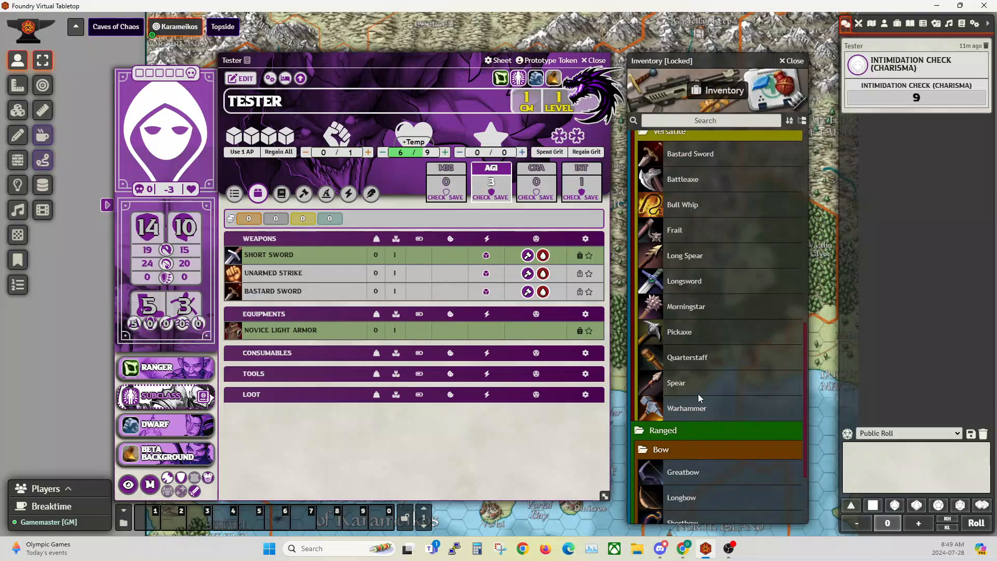
{"action": "scroll", "coordinate": [698, 391], "scroll_direction": "down", "scroll_amount": 2}
{"action": "left_click_drag", "start_coordinate": [701, 392], "coordinate": [343, 333]}
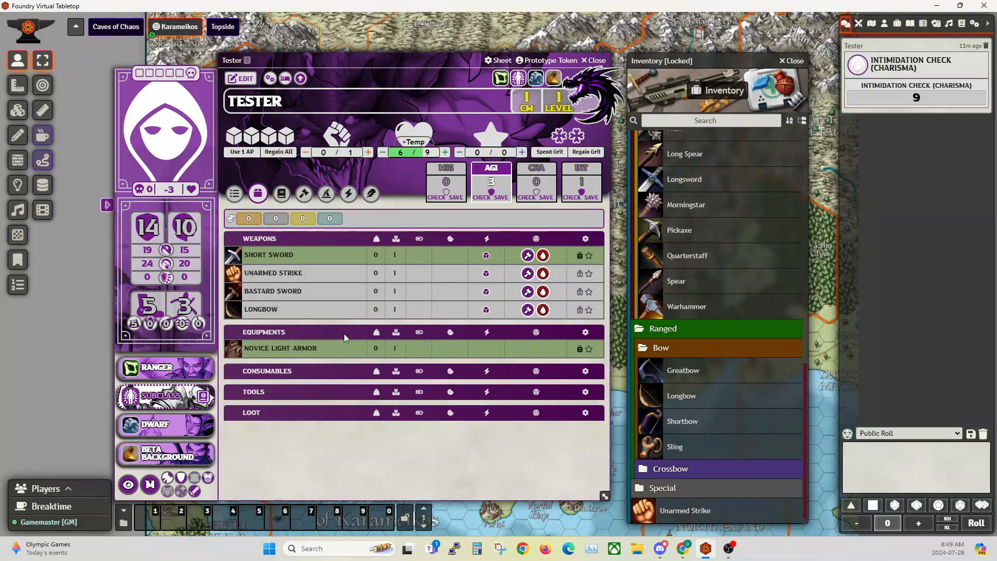
{"action": "left_click", "coordinate": [791, 60]}
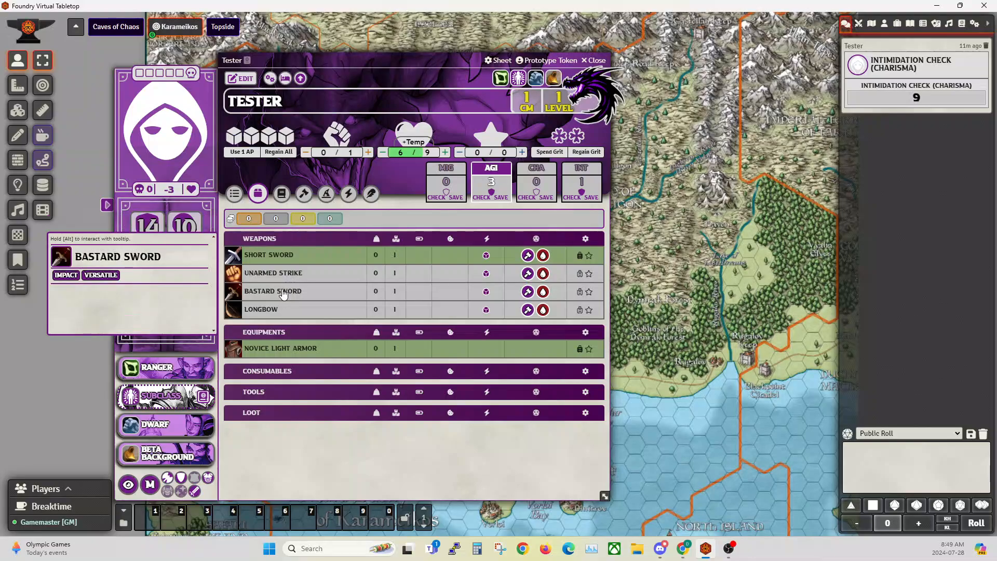
- Equip the Longbow in Tester's inventory and unequip it again
{"action": "mouse_move", "coordinate": [276, 310]}
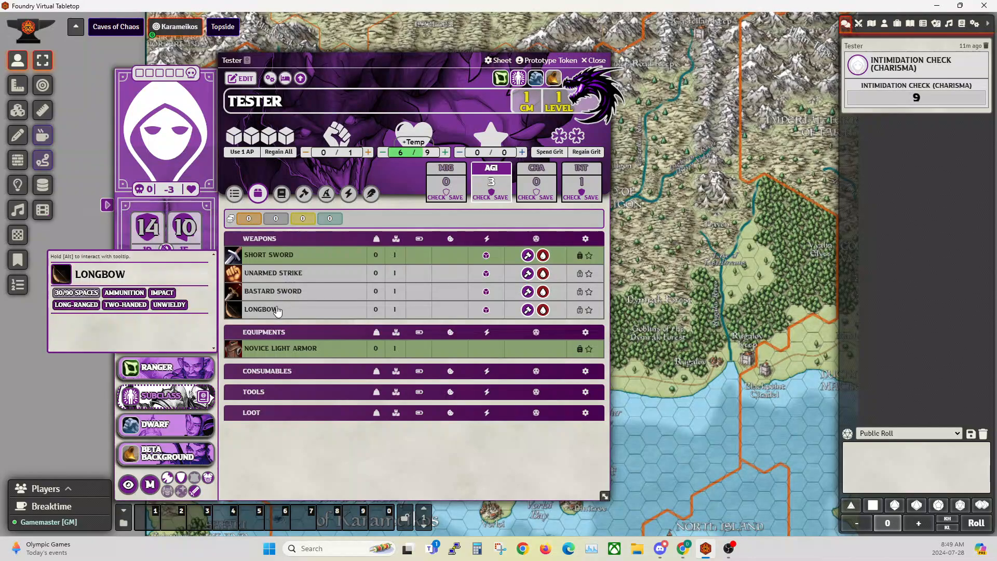
{"action": "left_click", "coordinate": [580, 310]}
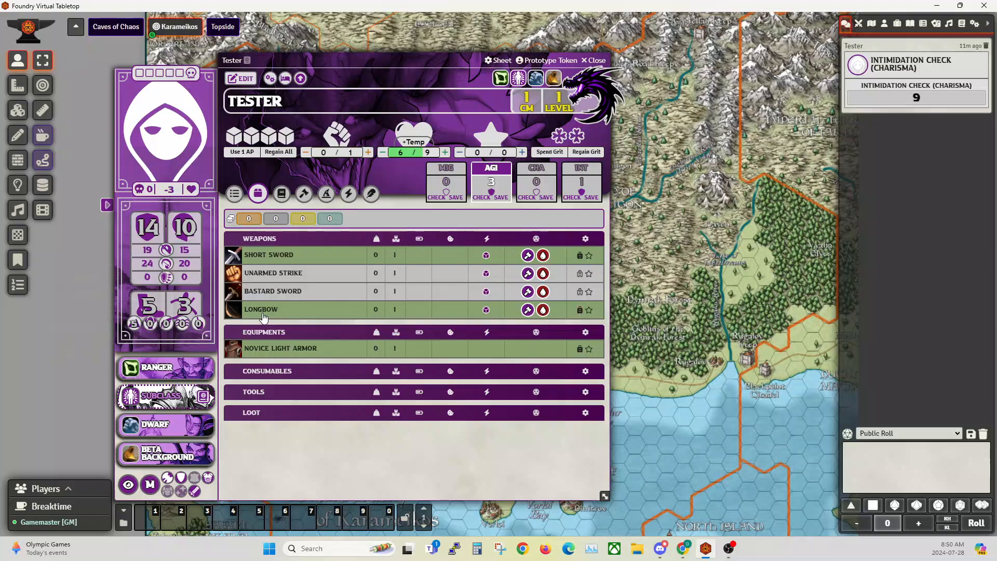
{"action": "mouse_move", "coordinate": [263, 313]}
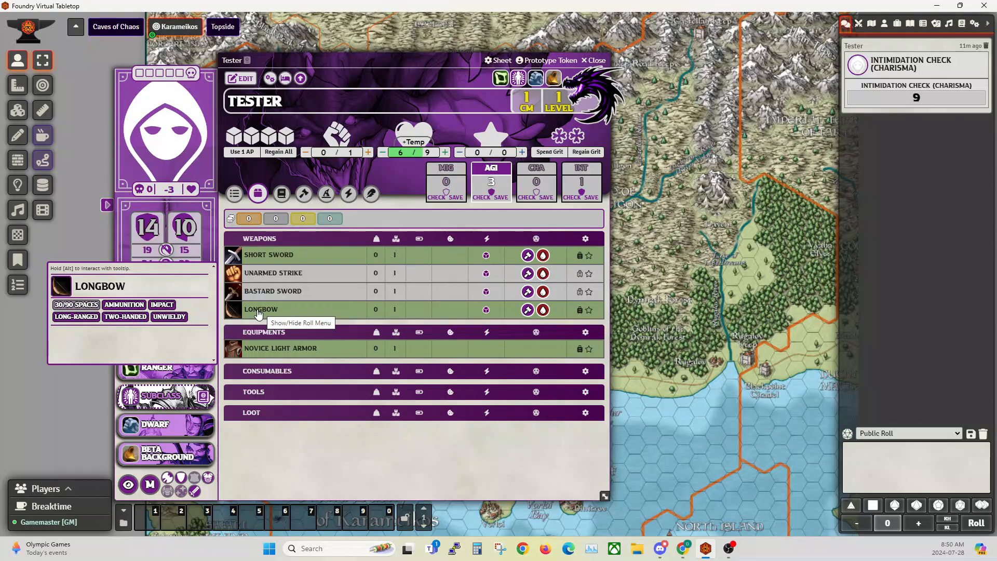
{"action": "left_click", "coordinate": [580, 309]}
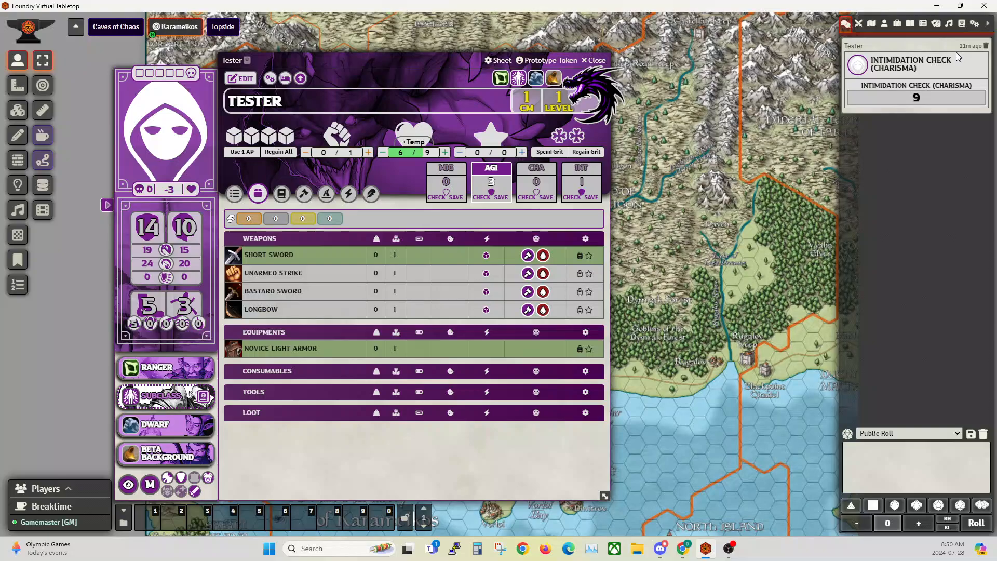
- Create a new world item of type Weapon with the default name and look through its configuration, roll and advanced settings
{"action": "left_click", "coordinate": [897, 24]}
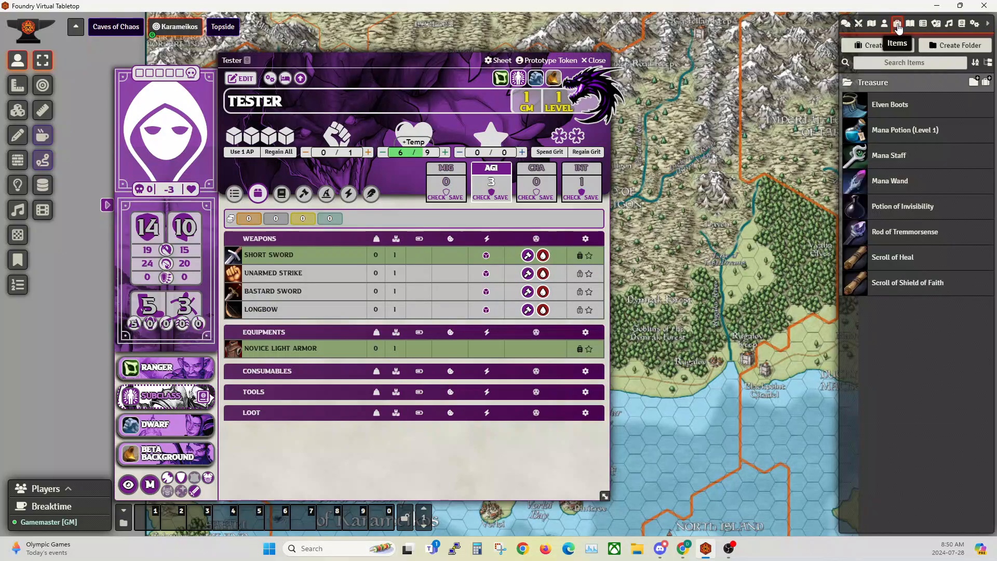
{"action": "left_click", "coordinate": [877, 48]}
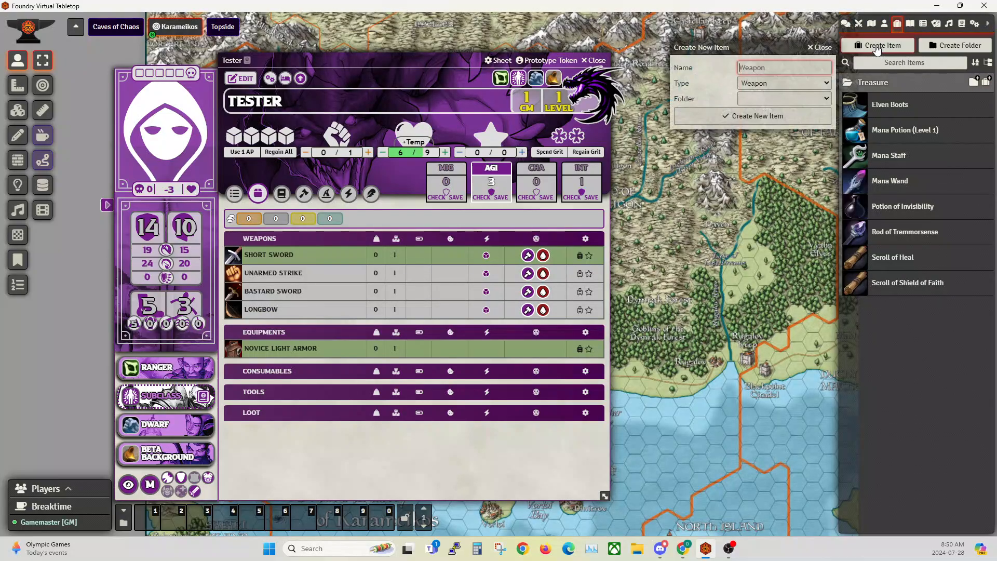
{"action": "left_click", "coordinate": [740, 116]}
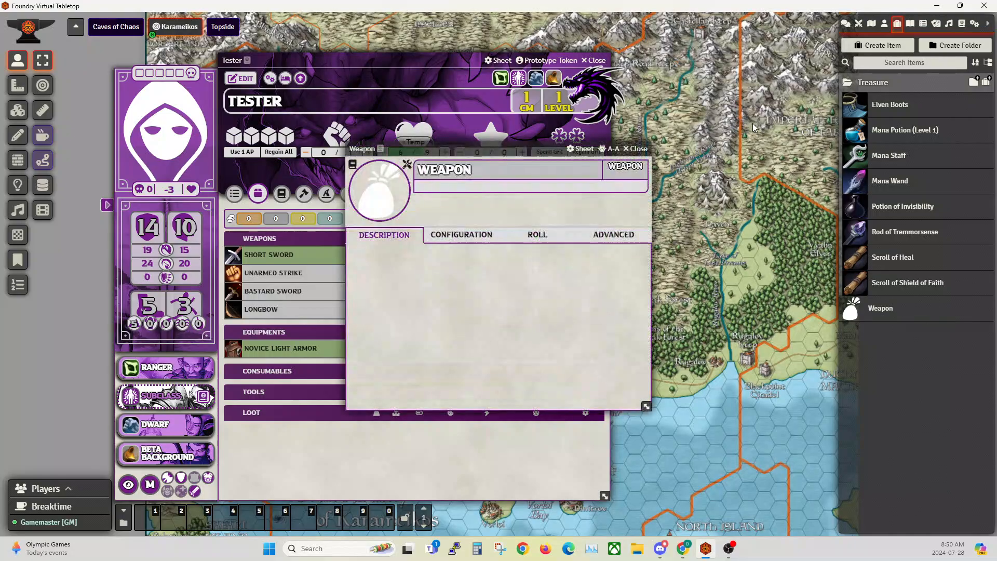
{"action": "left_click", "coordinate": [461, 235]}
{"action": "left_click", "coordinate": [531, 234]}
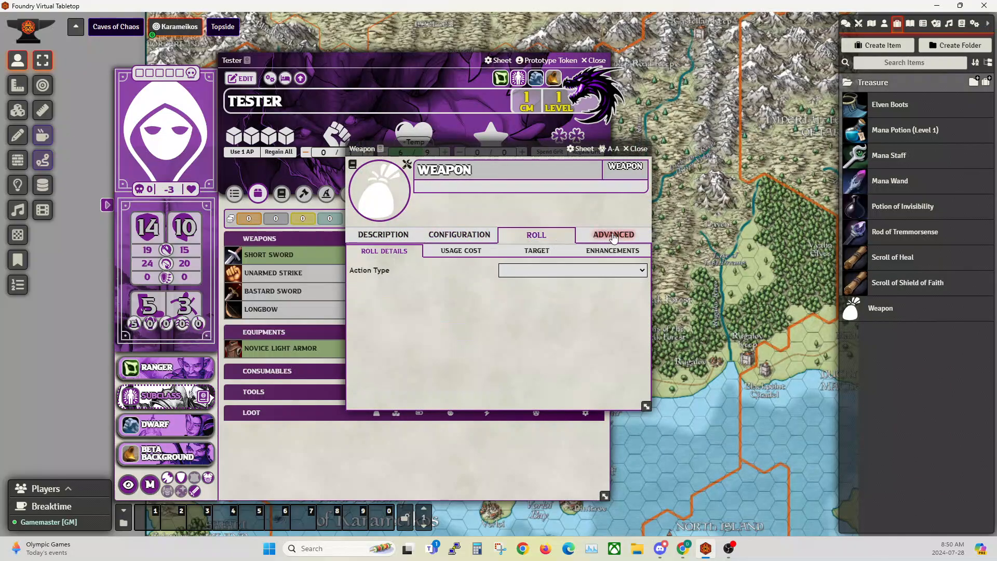
{"action": "left_click", "coordinate": [612, 234]}
{"action": "left_click", "coordinate": [409, 235]}
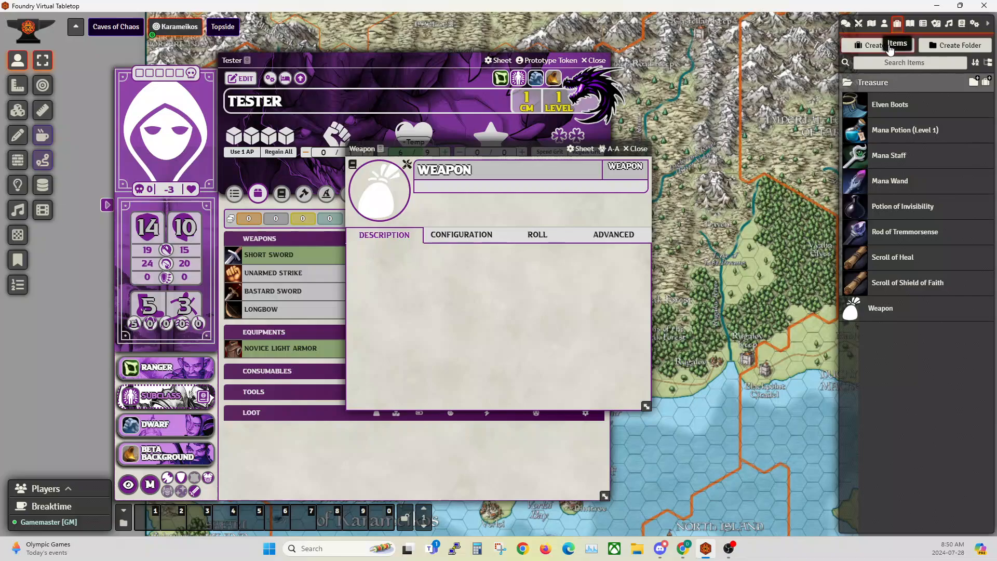
- Configure the new weapon as a melee Spear dealing piercing damage with the Guard and Versatile properties, and create it
{"action": "left_click", "coordinate": [407, 165]}
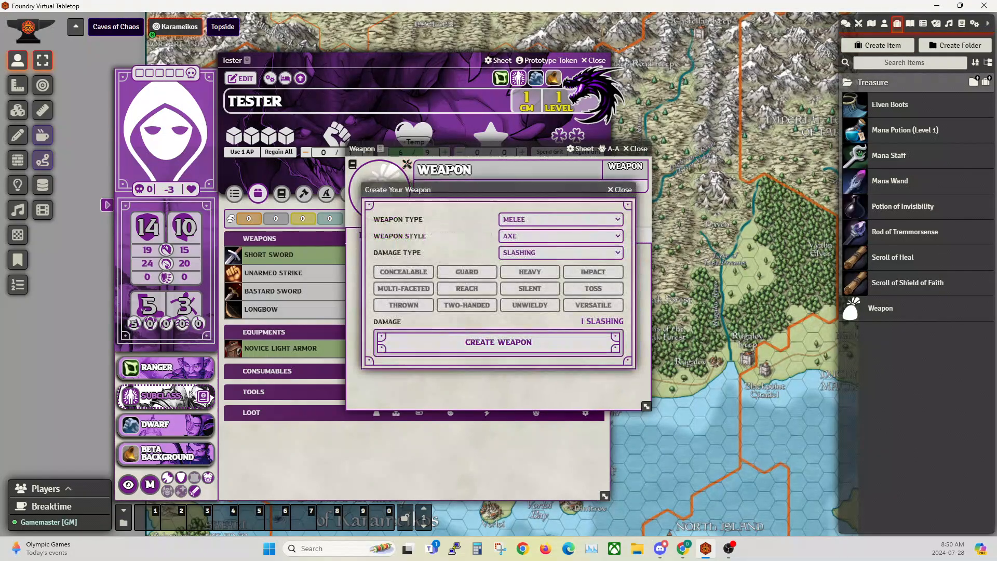
{"action": "left_click_drag", "start_coordinate": [472, 191], "coordinate": [510, 233]}
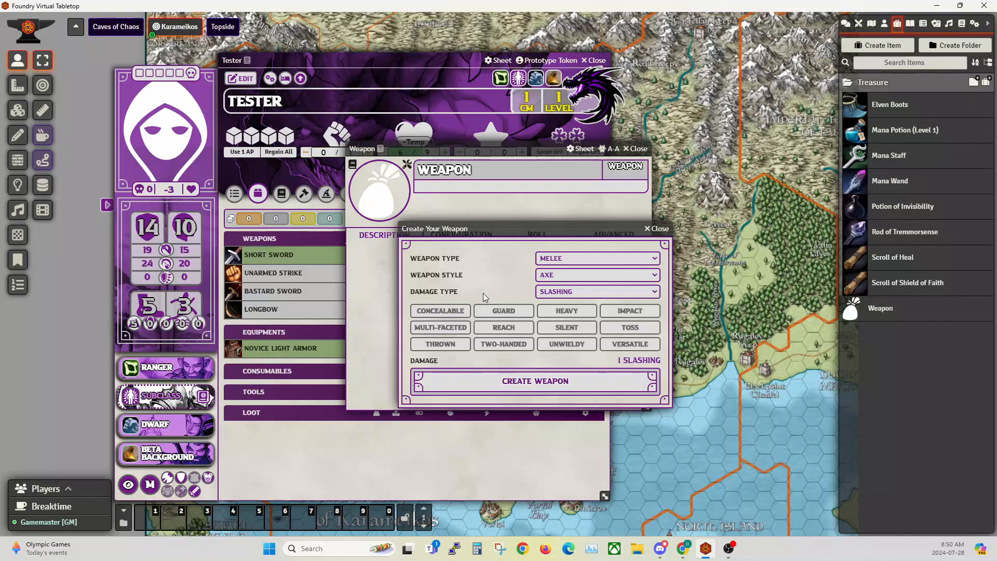
{"action": "left_click", "coordinate": [451, 314]}
{"action": "left_click", "coordinate": [451, 313]}
{"action": "left_click", "coordinate": [547, 279]}
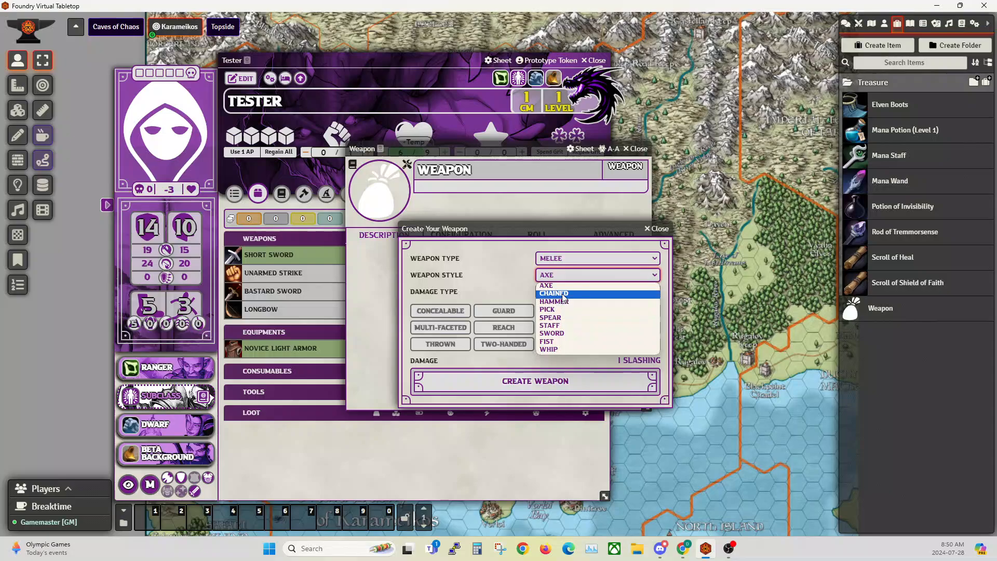
{"action": "left_click", "coordinate": [550, 318]}
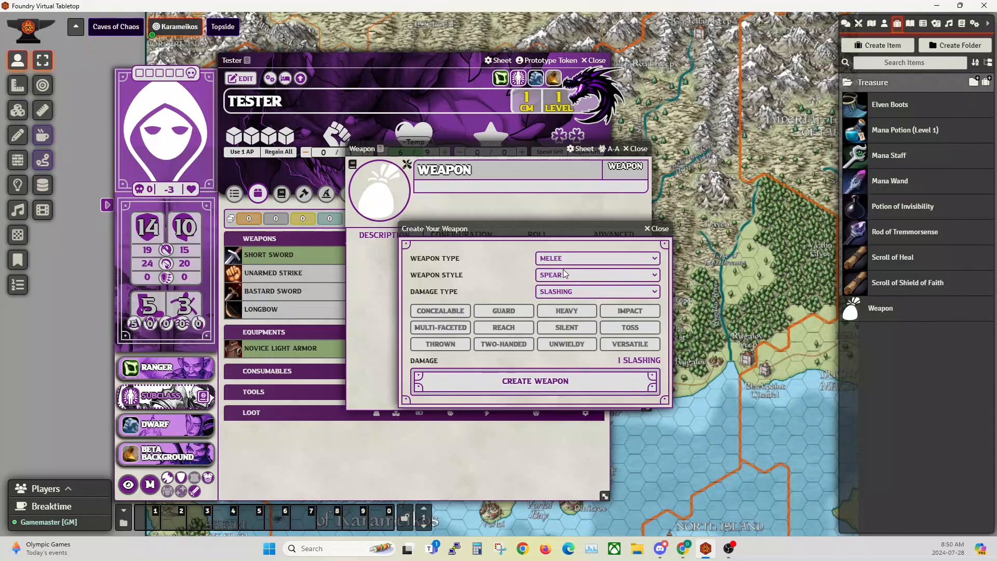
{"action": "left_click", "coordinate": [538, 291]}
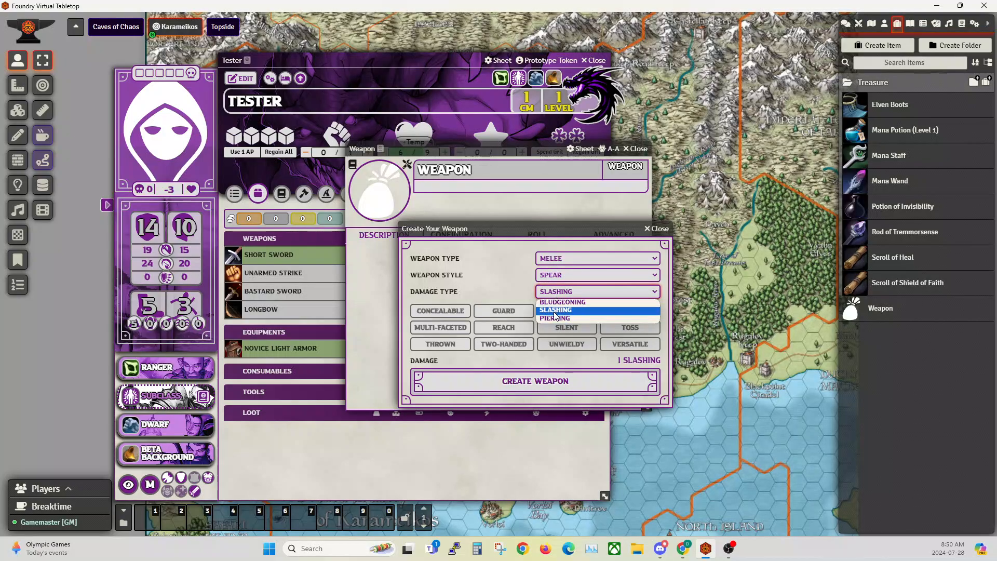
{"action": "left_click", "coordinate": [553, 317]}
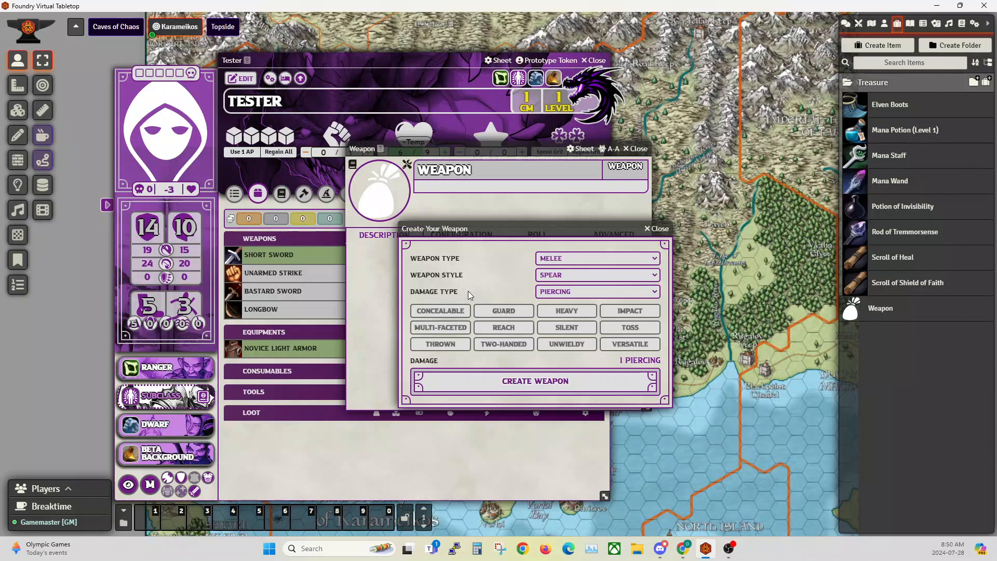
{"action": "left_click", "coordinate": [503, 312]}
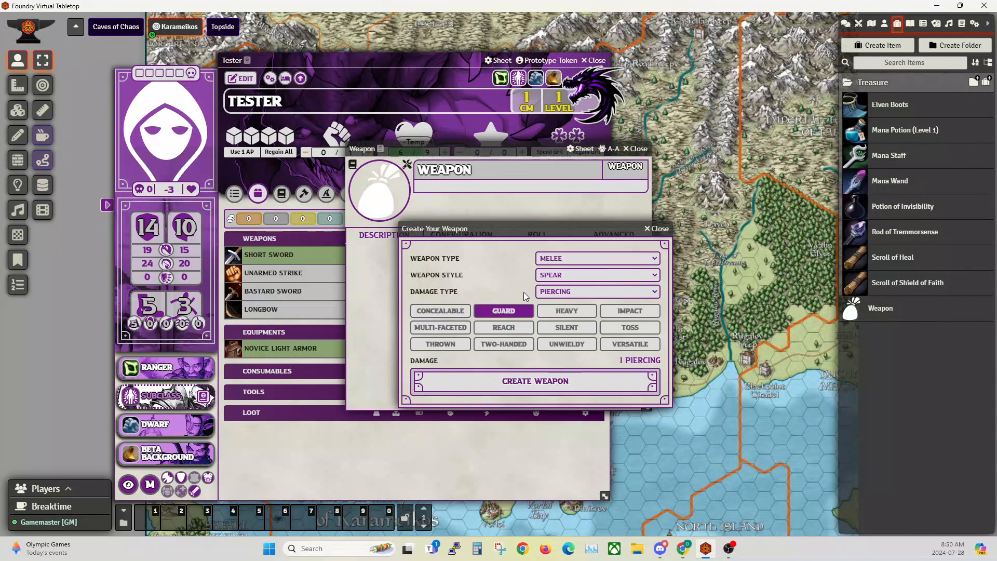
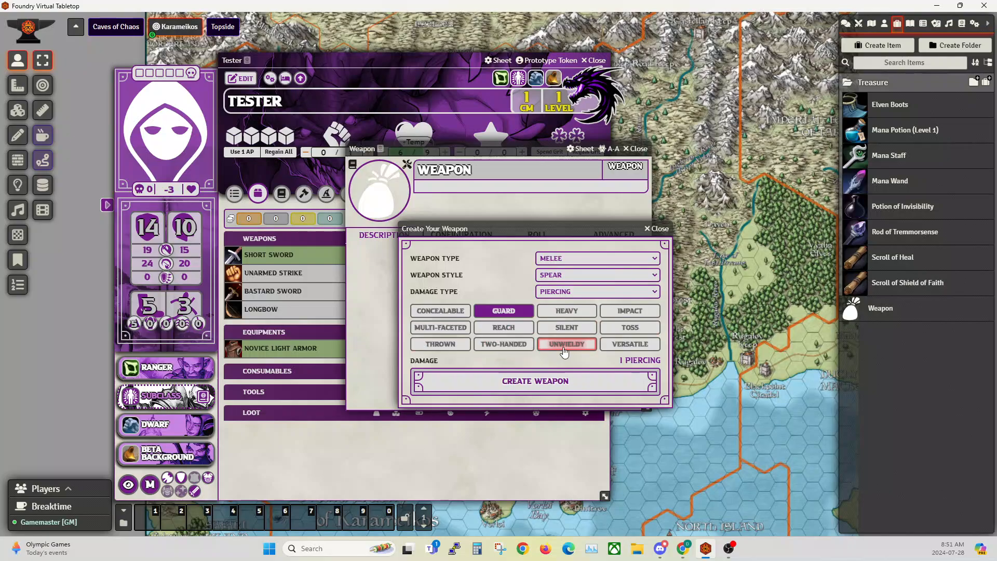
{"action": "left_click", "coordinate": [613, 346]}
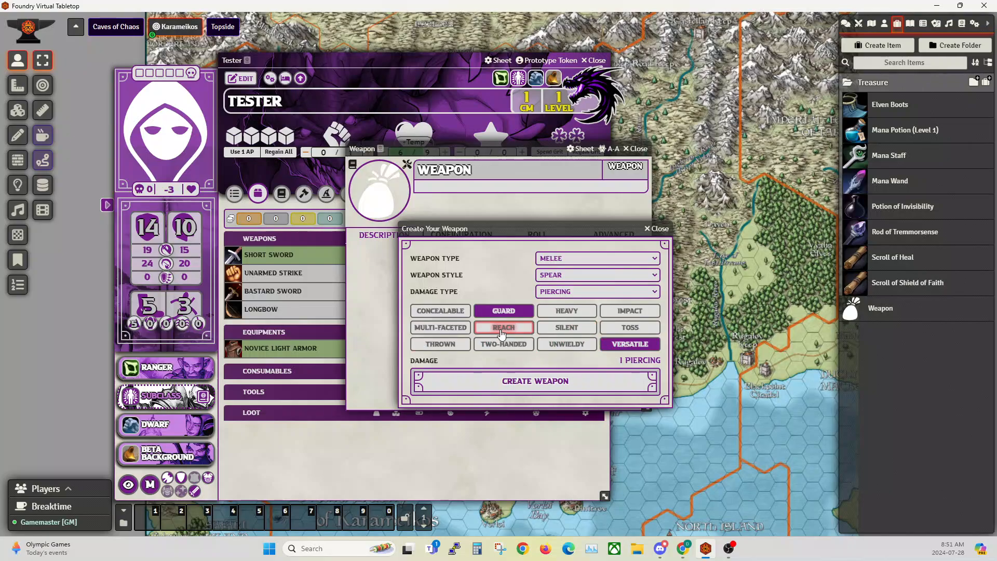
{"action": "left_click", "coordinate": [530, 383]}
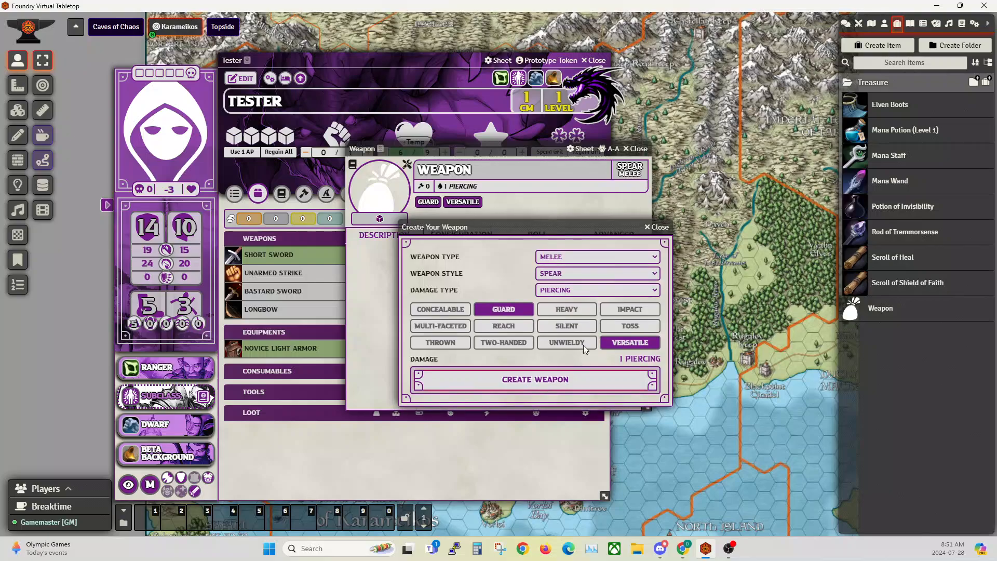
- Rename the new spear item as Trident
{"action": "left_click_drag", "start_coordinate": [482, 172], "coordinate": [390, 169]}
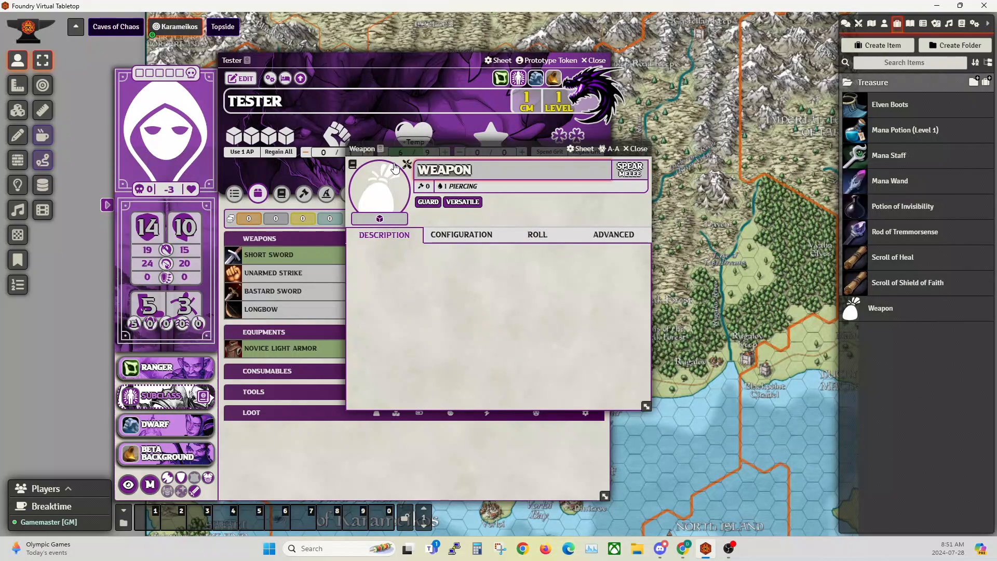
{"action": "type", "text": "TRIDENT"}
{"action": "key", "text": "Return"}
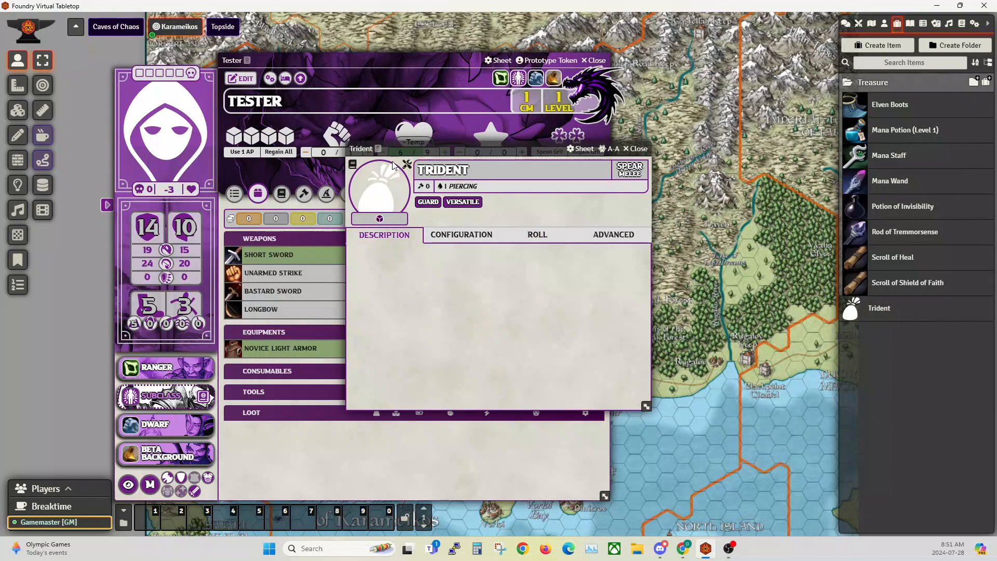
- Set the Trident's image to trident-ice-blue.webp from the core data folder icons/weapons/polearms
{"action": "left_click", "coordinate": [386, 193]}
{"action": "left_click", "coordinate": [558, 44]}
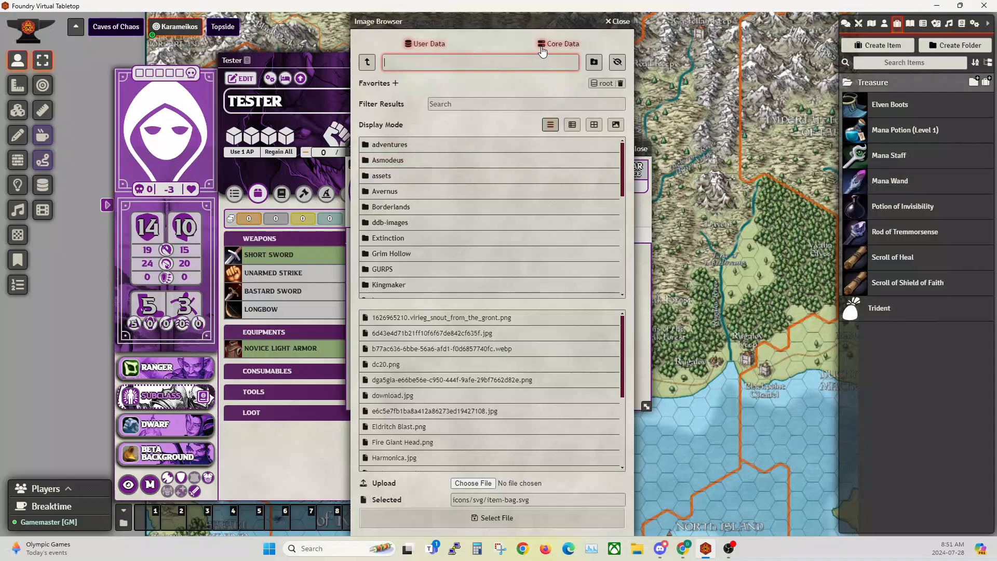
{"action": "left_click", "coordinate": [380, 222]}
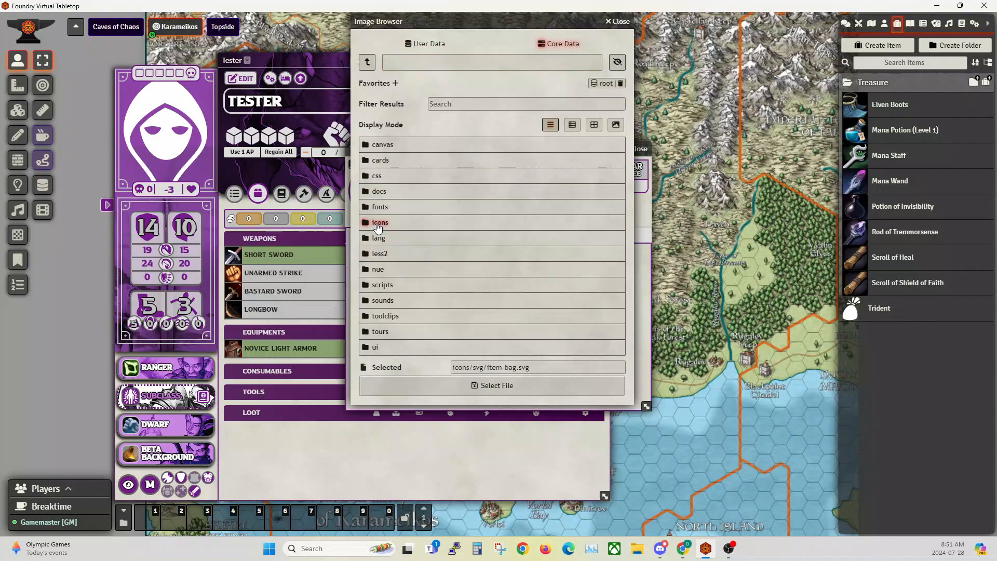
{"action": "left_click", "coordinate": [383, 347]}
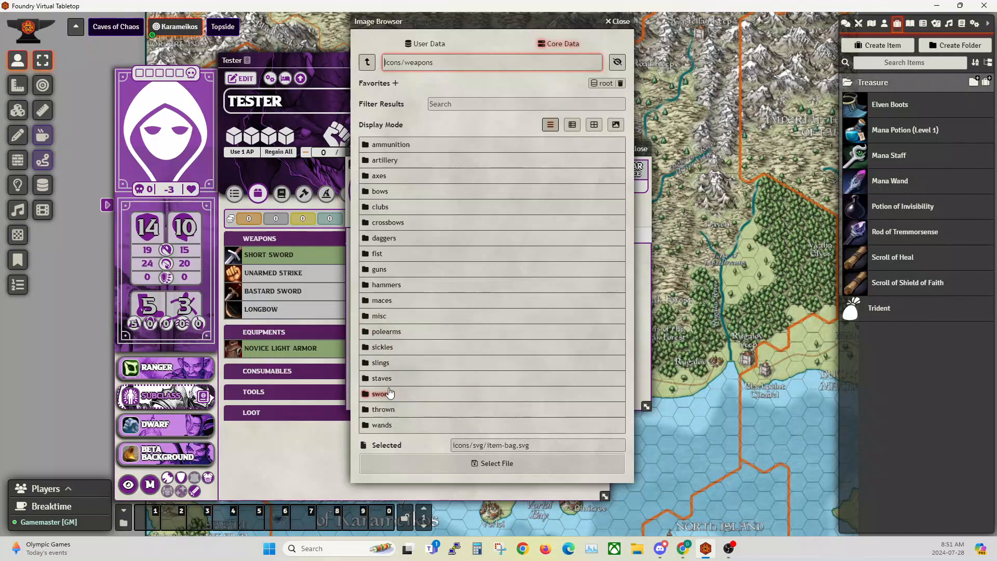
{"action": "left_click", "coordinate": [386, 331]}
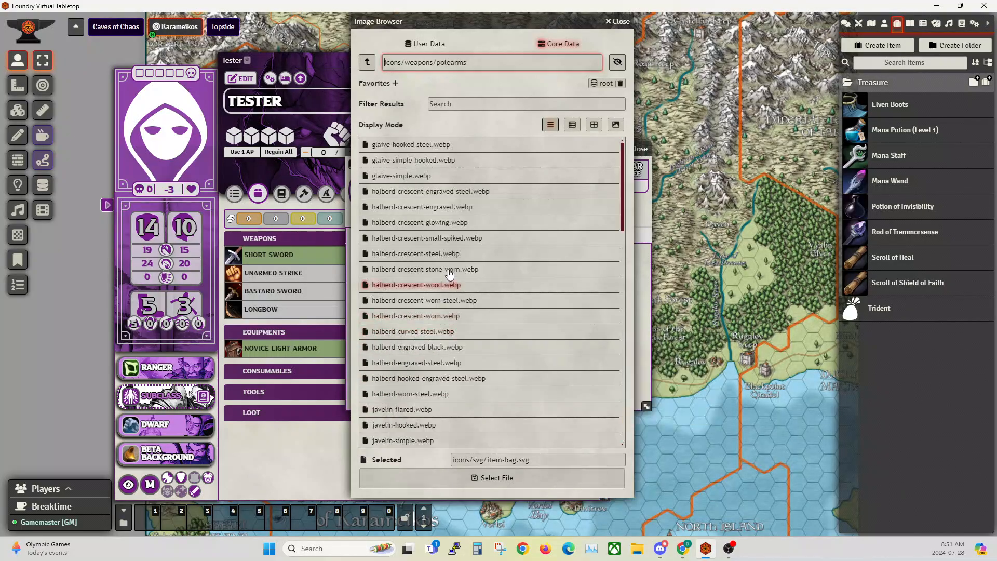
{"action": "scroll", "coordinate": [425, 291], "scroll_direction": "down", "scroll_amount": 12}
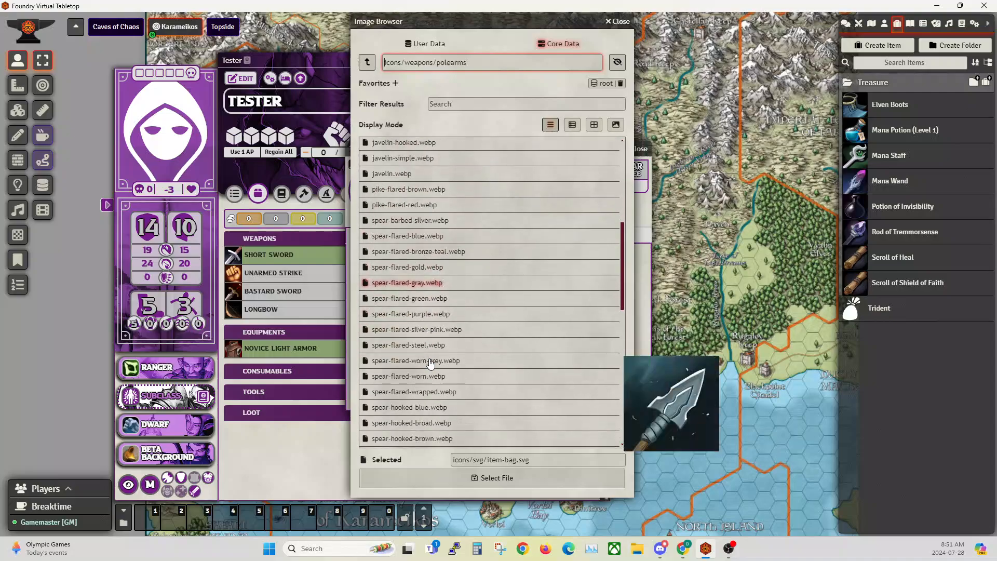
{"action": "scroll", "coordinate": [424, 364], "scroll_direction": "down", "scroll_amount": 4}
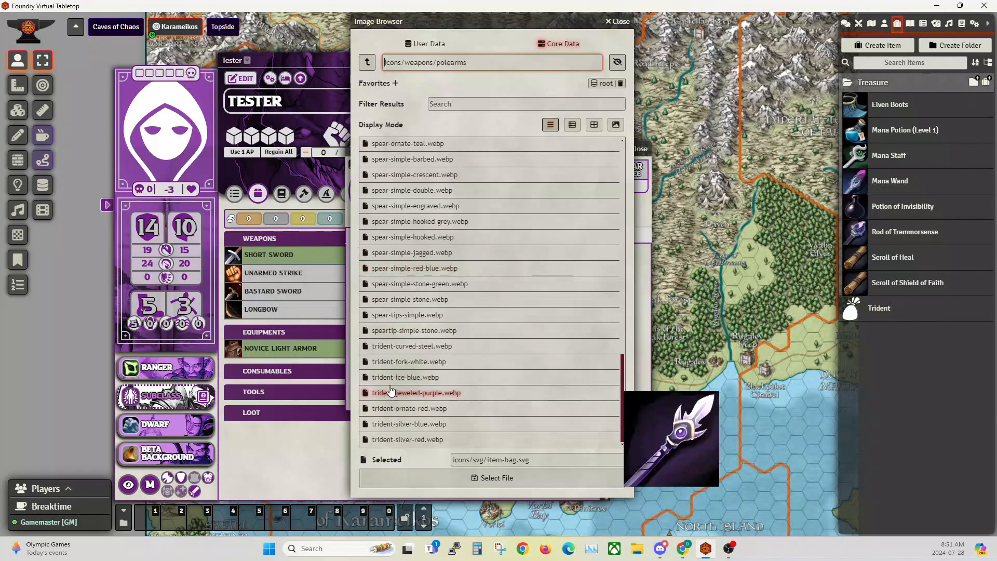
{"action": "left_click", "coordinate": [400, 363]}
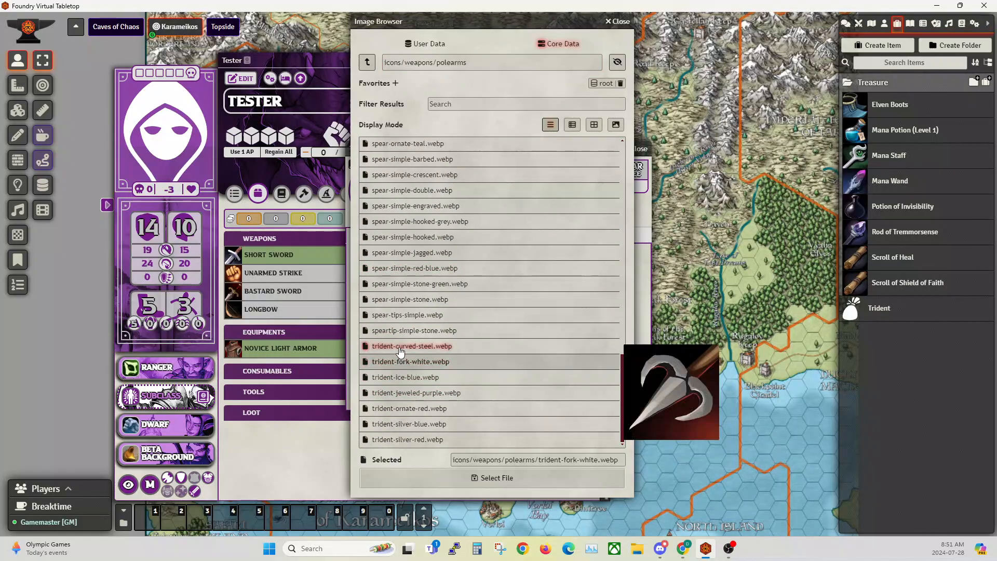
{"action": "left_click", "coordinate": [390, 381]}
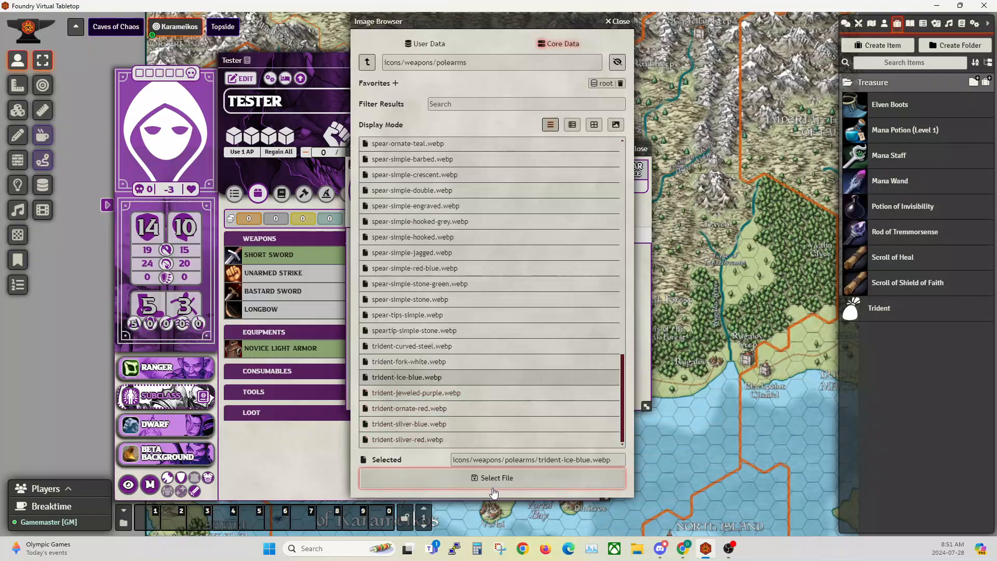
{"action": "mouse_move", "coordinate": [434, 380]}
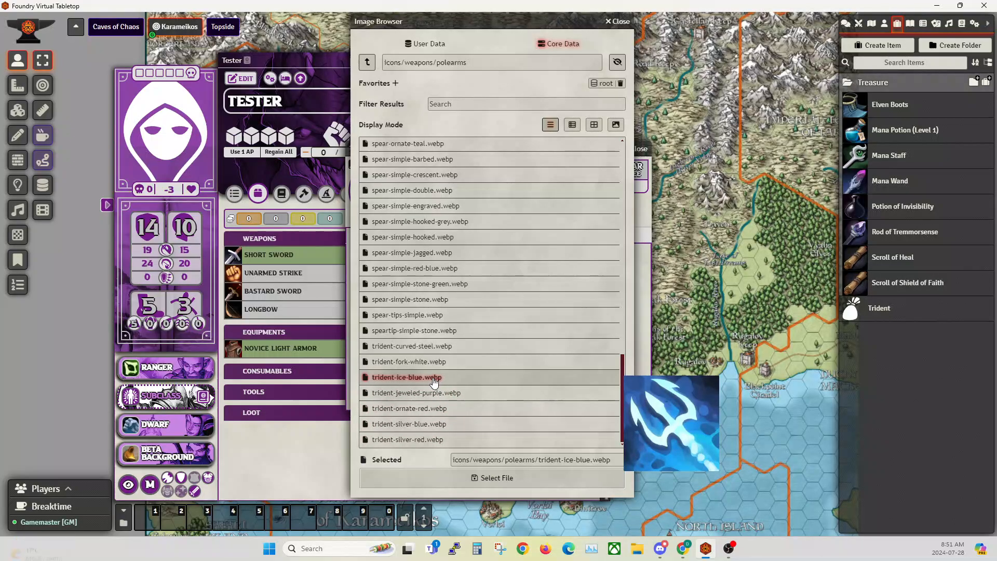
{"action": "mouse_move", "coordinate": [421, 399]}
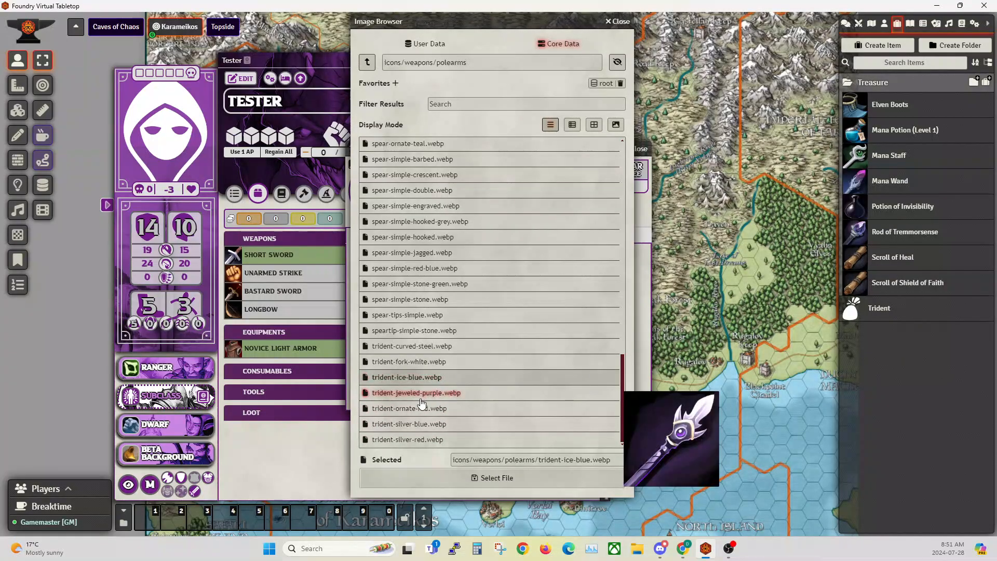
{"action": "left_click", "coordinate": [494, 477]}
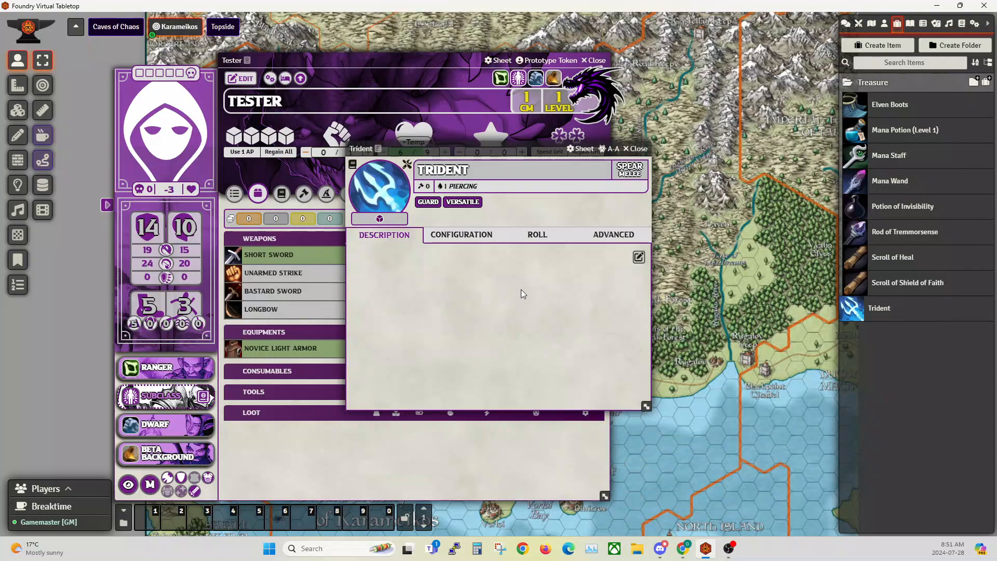
- Close the Trident's sheet, add the Trident to Tester's inventory, and equip it in place of the Short Sword
{"action": "left_click", "coordinate": [636, 149]}
{"action": "left_click_drag", "start_coordinate": [877, 309], "coordinate": [376, 266]}
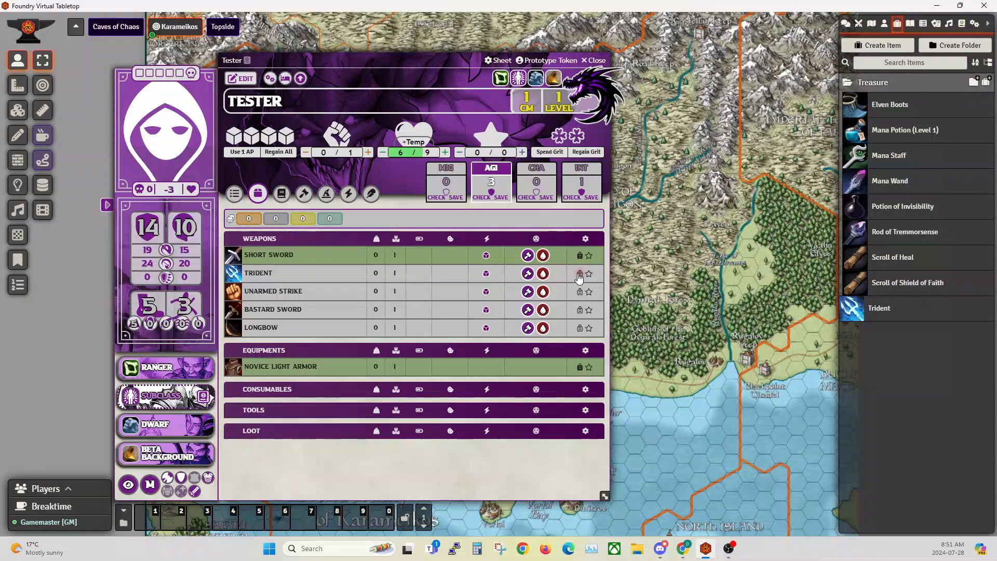
{"action": "left_click", "coordinate": [580, 255]}
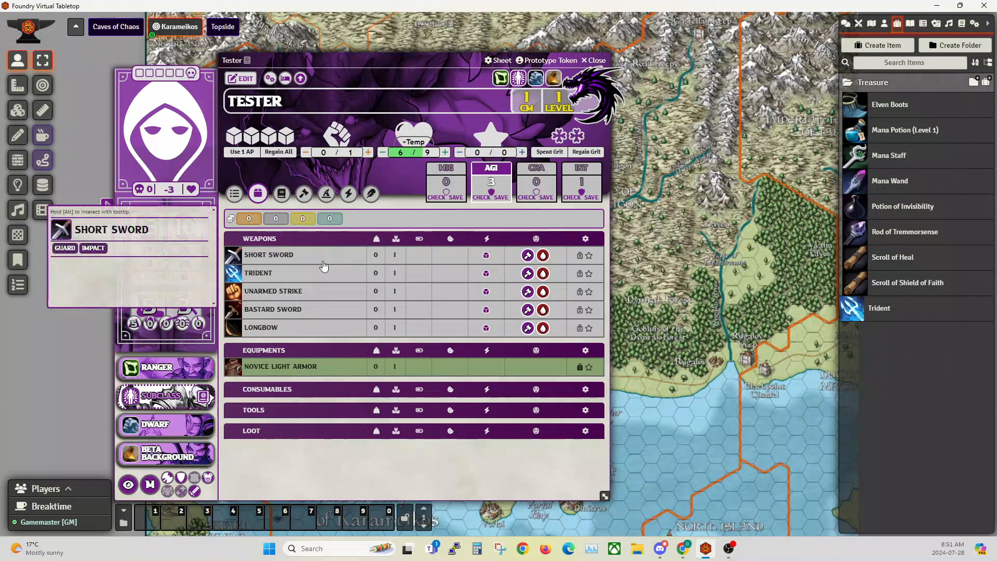
{"action": "left_click", "coordinate": [580, 274]}
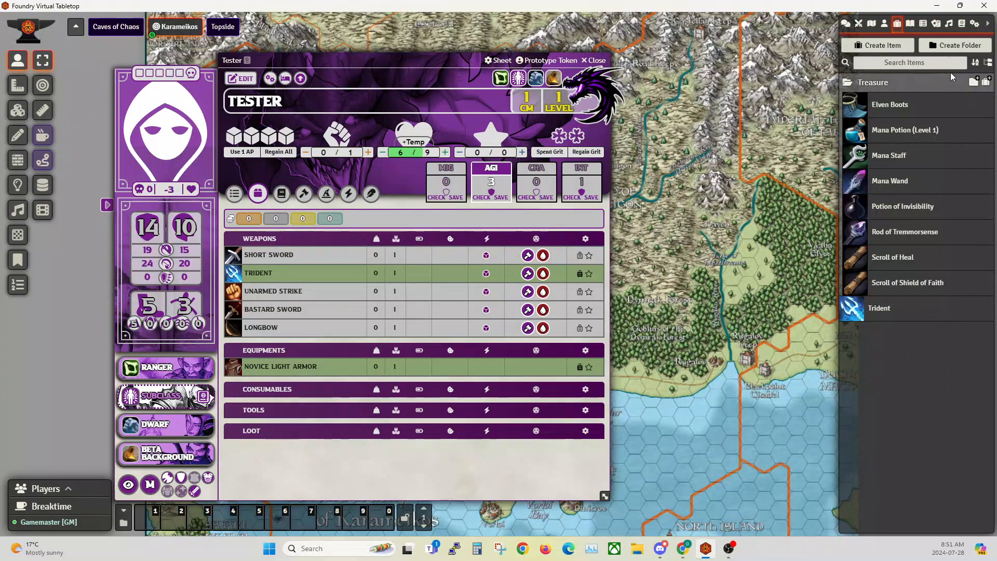
- Collapse the Treasure folder and view Tester's features, then the maneuvers and techniques lists
{"action": "left_click", "coordinate": [863, 89]}
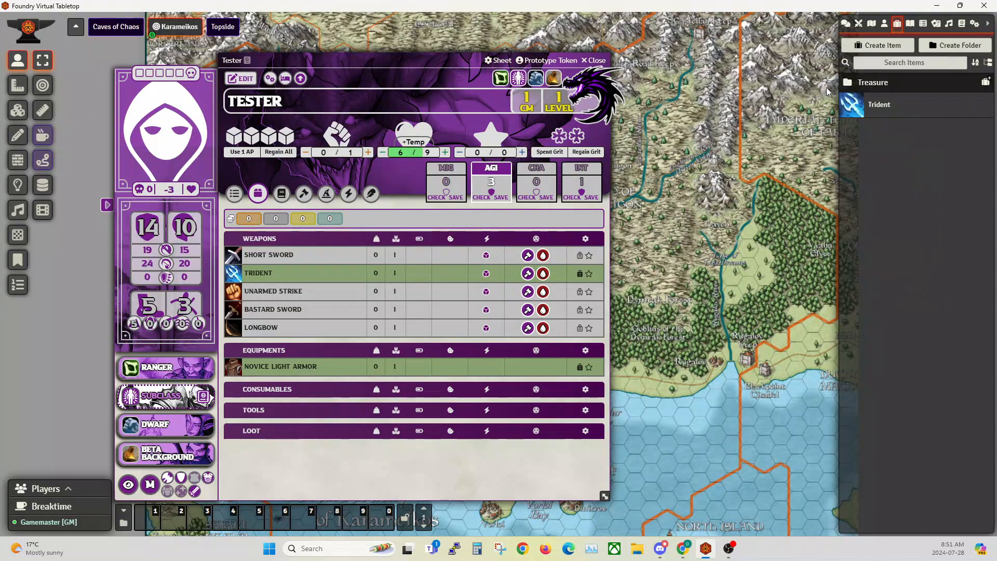
{"action": "left_click", "coordinate": [283, 196]}
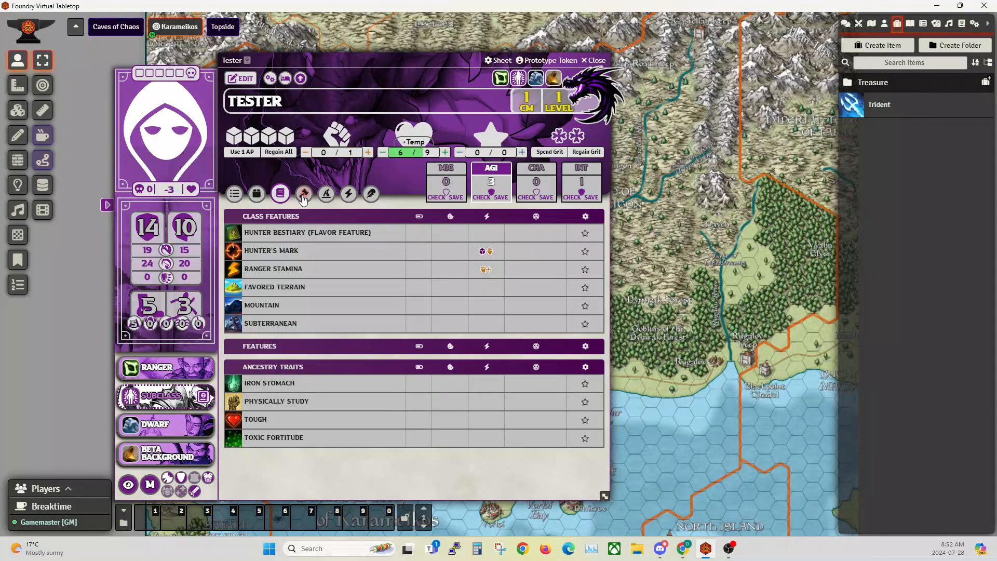
{"action": "left_click", "coordinate": [303, 196]}
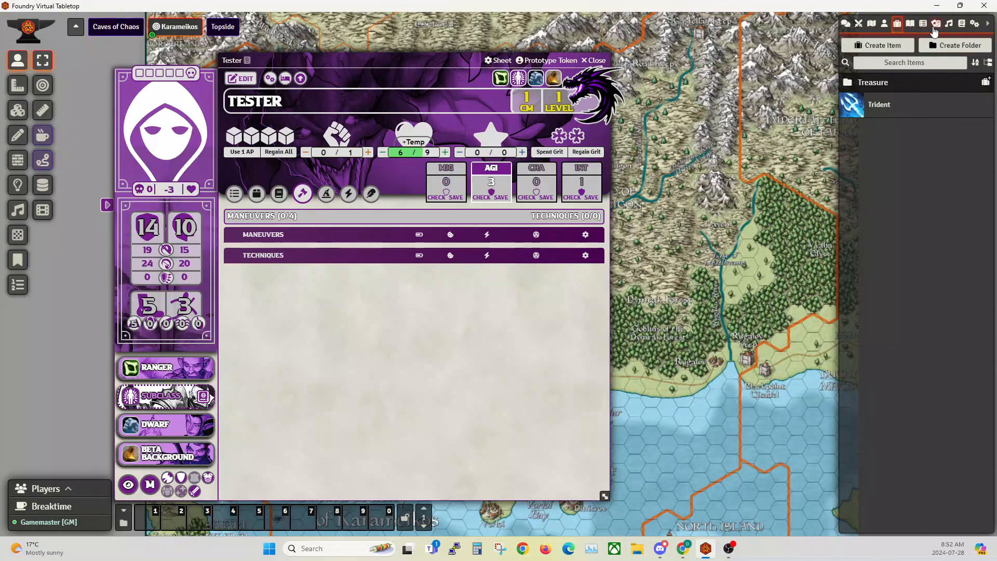
- Browse the Spells compendium's cantrip and spell folders, including the Holy & Restoration cantrips, with Tester's cantrip and spell lists displayed beside them
{"action": "left_click", "coordinate": [961, 25]}
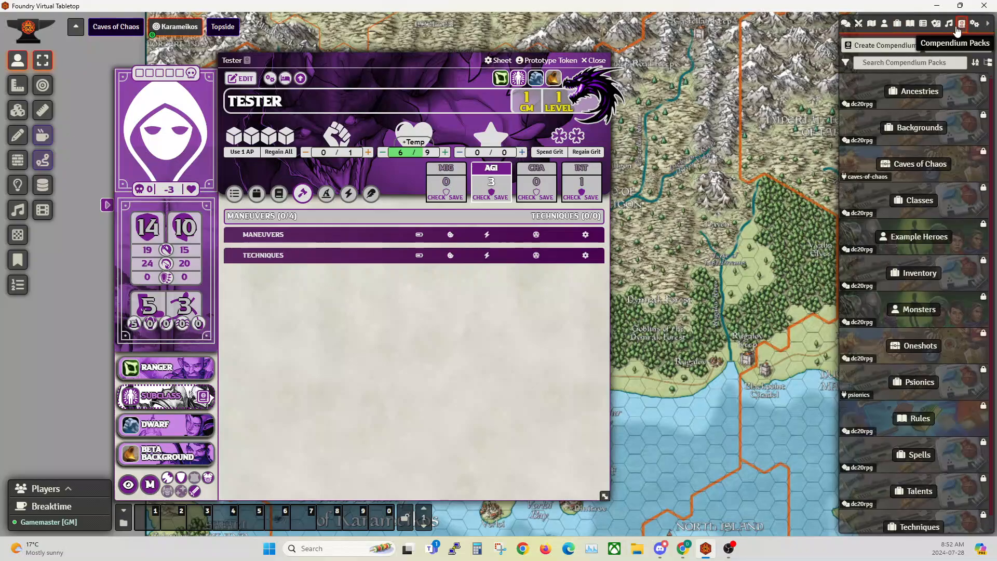
{"action": "scroll", "coordinate": [942, 256], "scroll_direction": "down", "scroll_amount": 1}
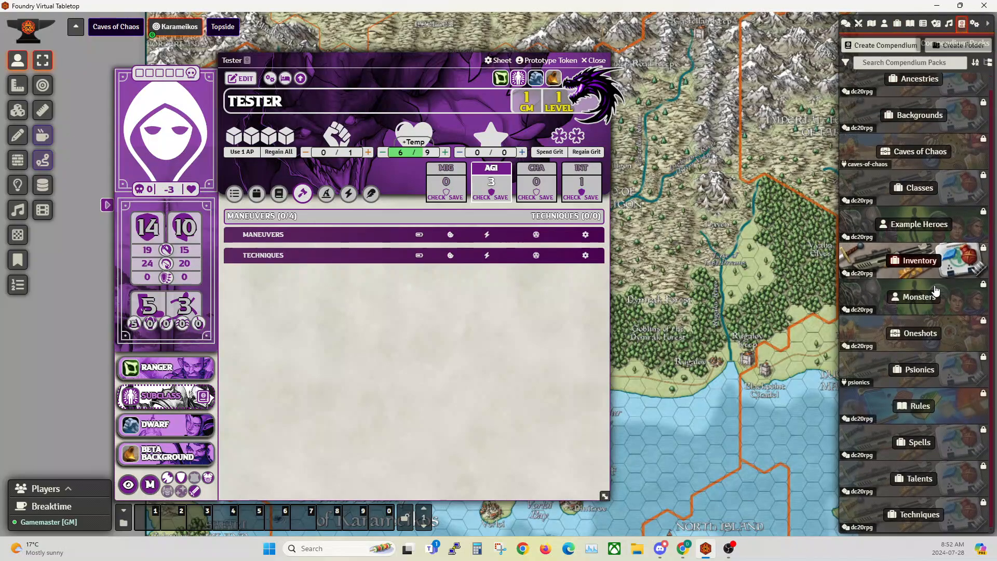
{"action": "left_click", "coordinate": [930, 441]}
{"action": "left_click_drag", "start_coordinate": [148, 91], "coordinate": [729, 73]}
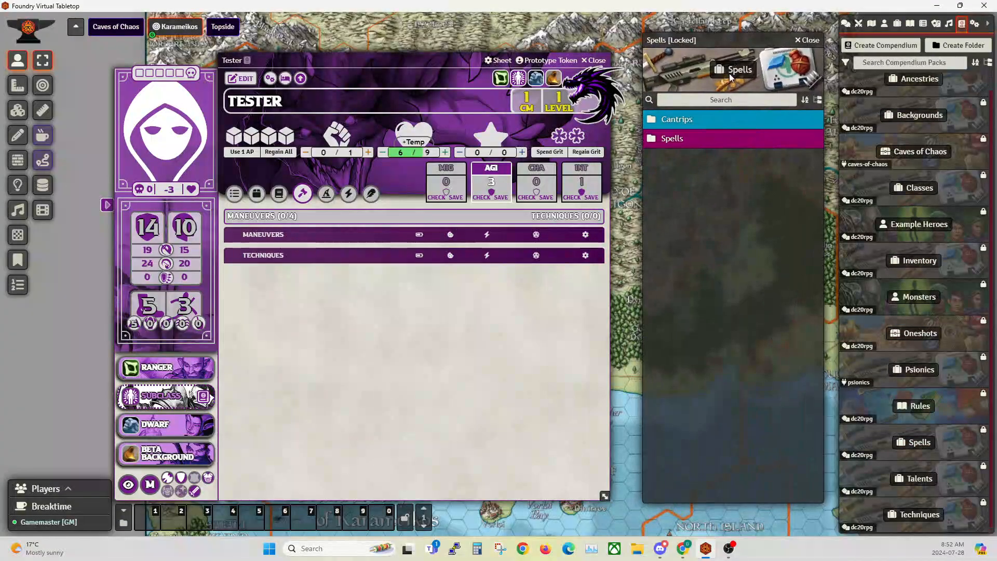
{"action": "left_click", "coordinate": [684, 120]}
{"action": "left_click", "coordinate": [675, 253]}
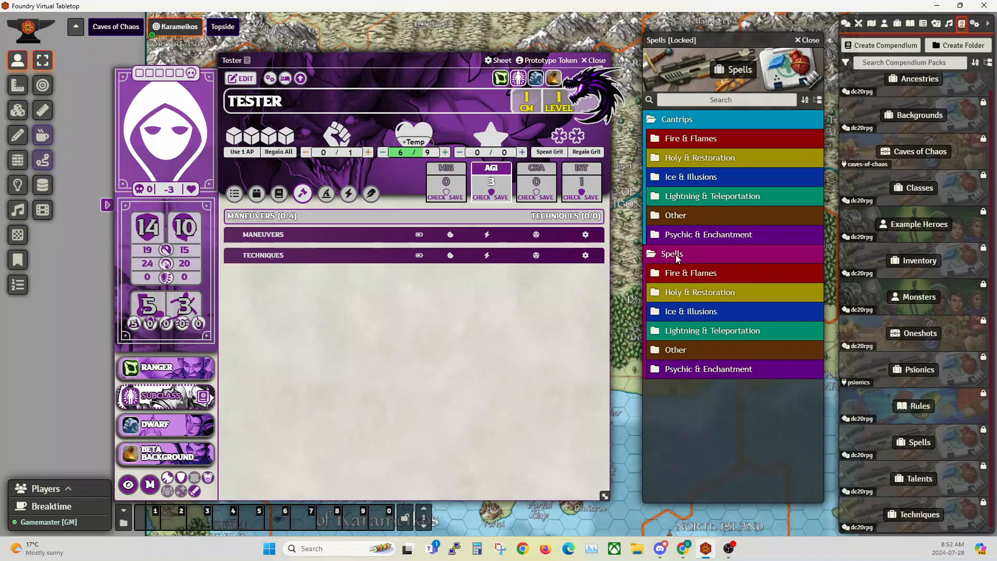
{"action": "left_click", "coordinate": [671, 159]}
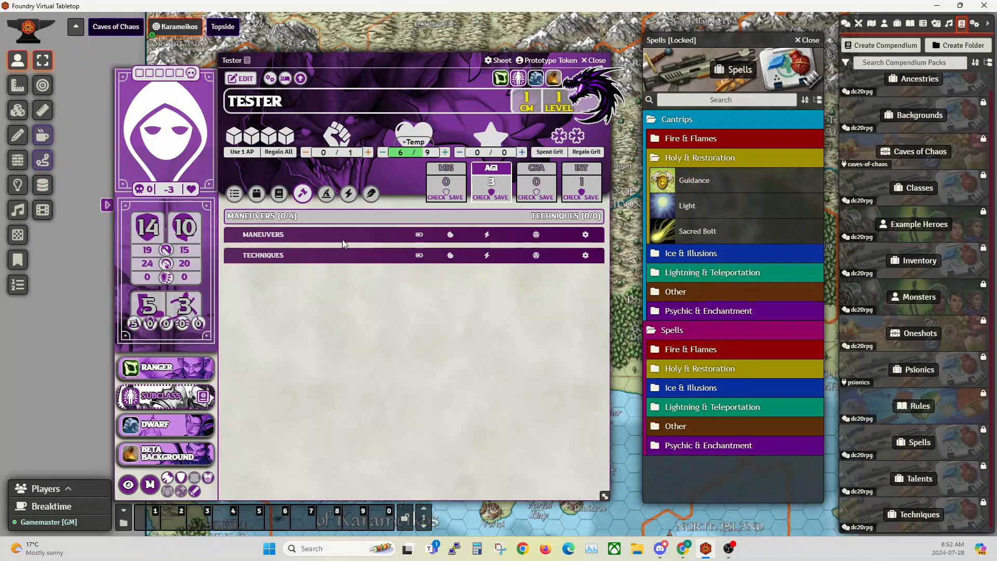
{"action": "left_click", "coordinate": [326, 193]}
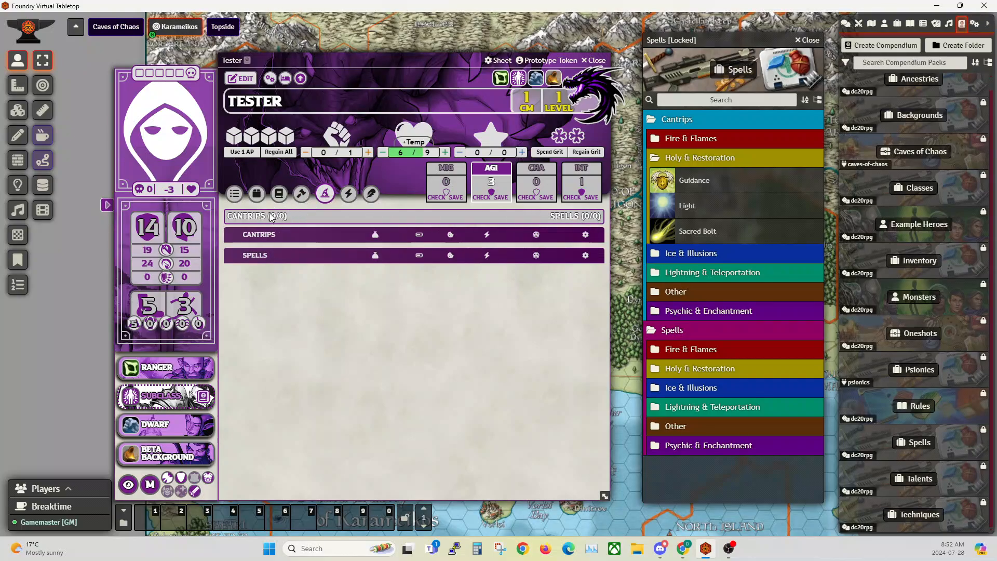
- Show Tester's maneuvers list, close the Spells compendium, and open the Techniques compendium beside the character sheet
{"action": "left_click", "coordinate": [301, 194]}
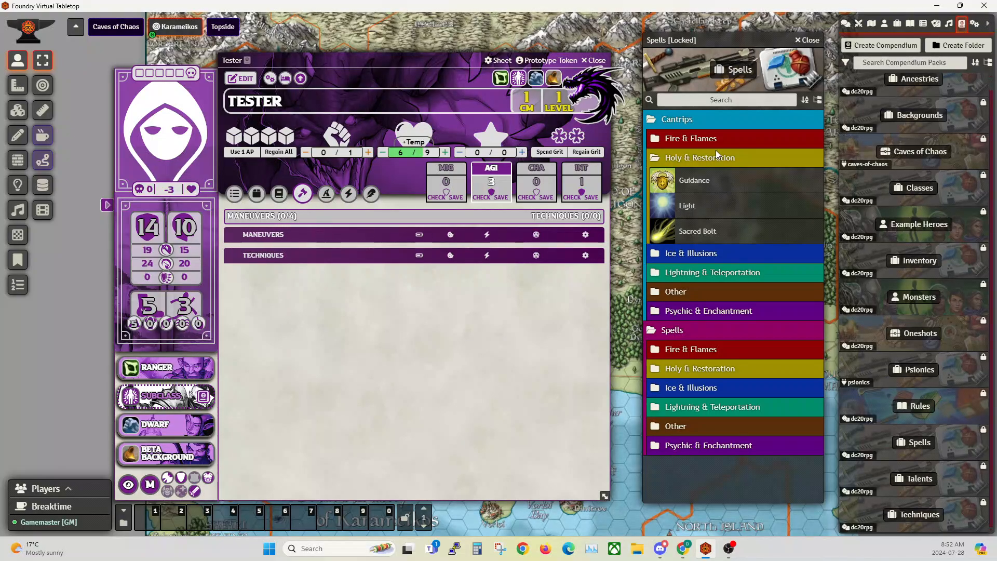
{"action": "left_click", "coordinate": [808, 41]}
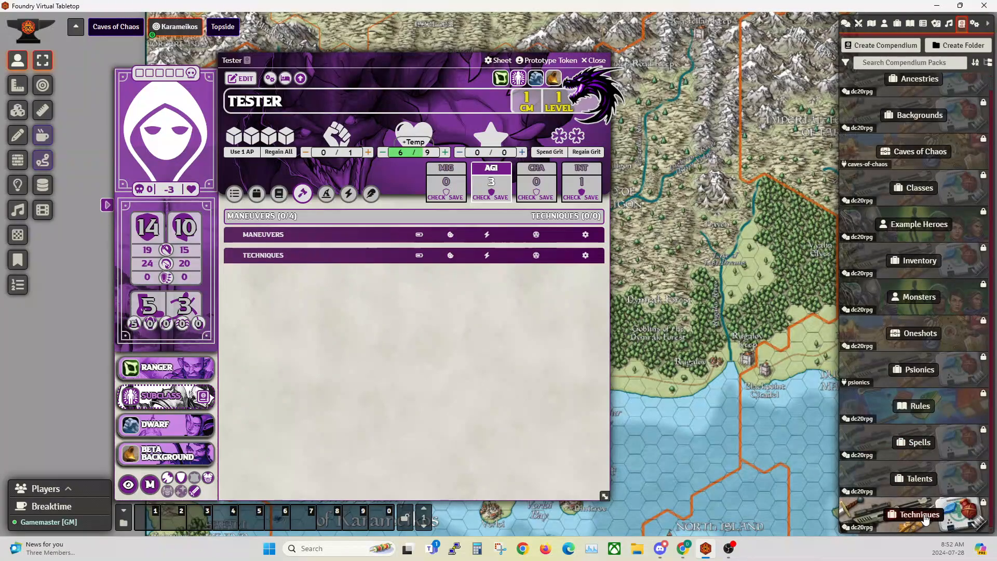
{"action": "left_click", "coordinate": [872, 513]}
{"action": "left_click_drag", "start_coordinate": [144, 54], "coordinate": [726, 52]}
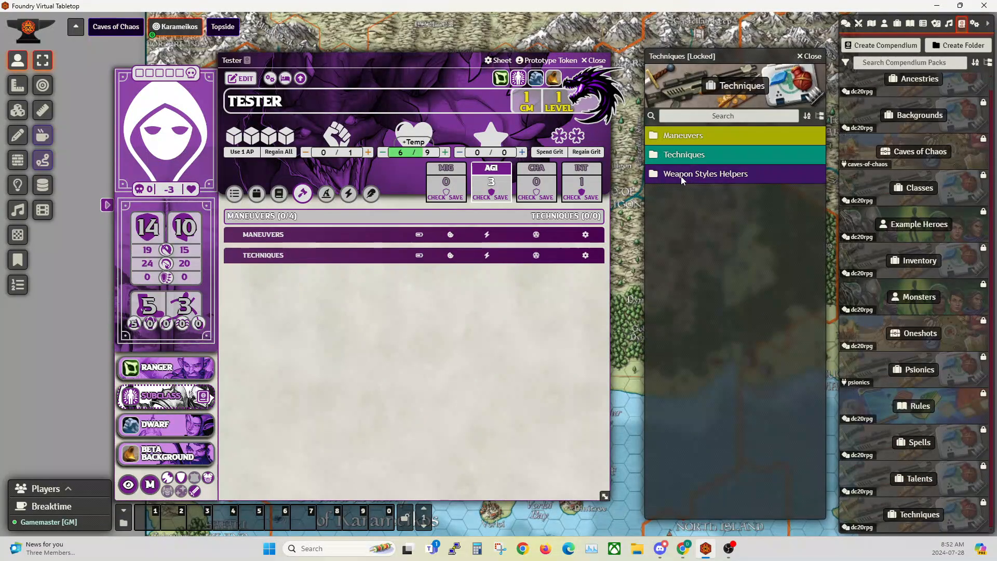
- Add Extend Attack, Power Attack and Sweep Attack from the compendium's Attack maneuvers to Tester
{"action": "left_click", "coordinate": [678, 136]}
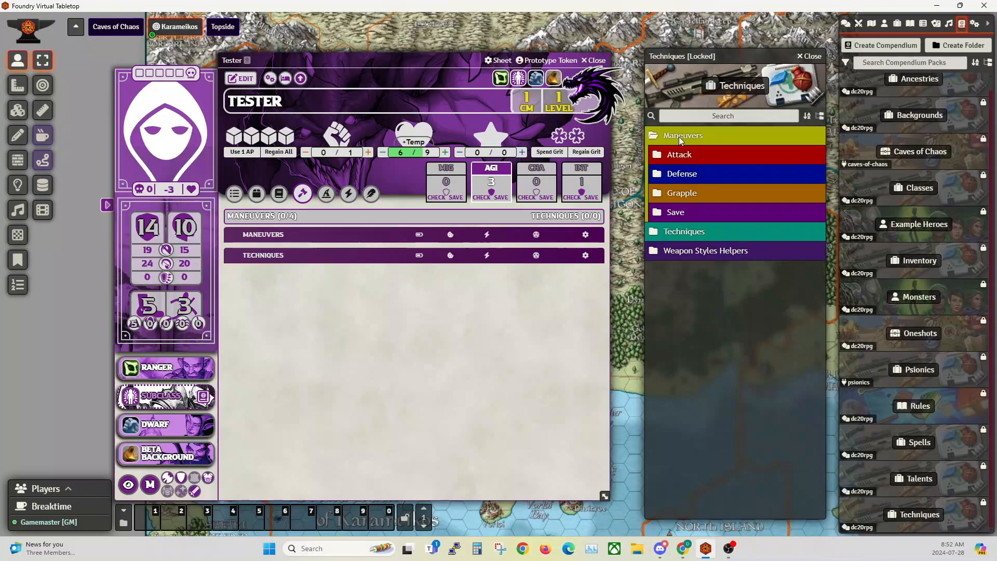
{"action": "left_click", "coordinate": [677, 159]}
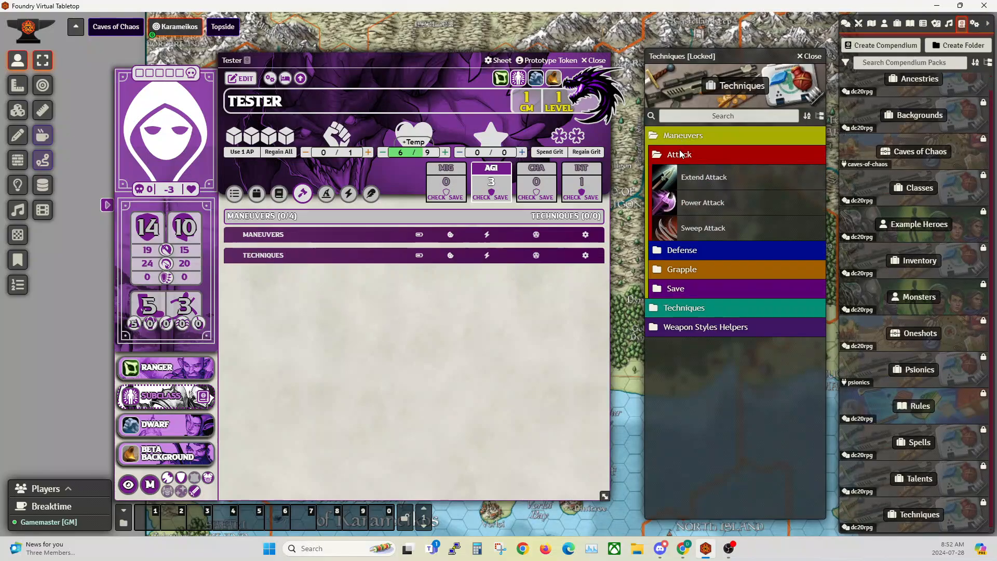
{"action": "left_click_drag", "start_coordinate": [703, 184], "coordinate": [288, 323]}
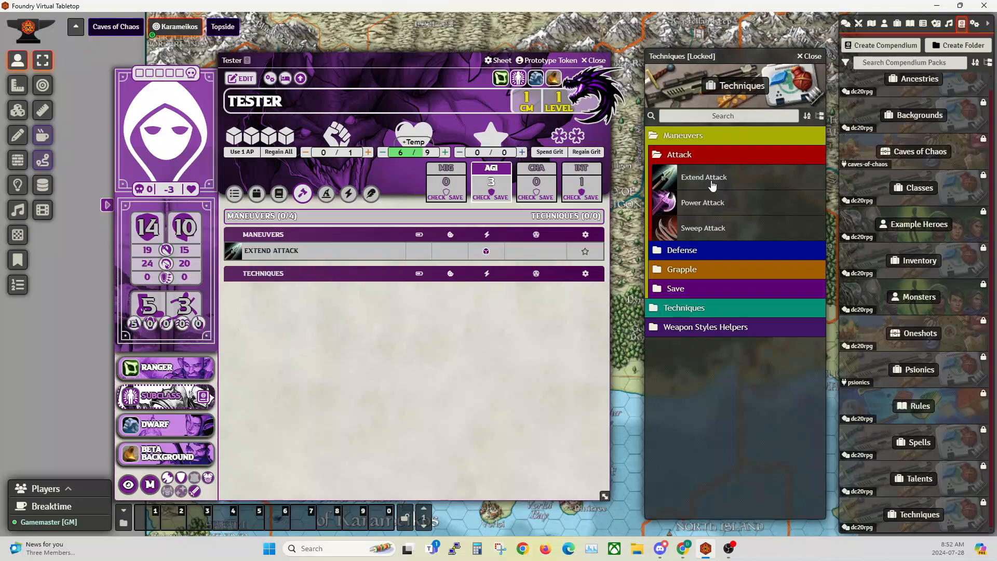
{"action": "left_click_drag", "start_coordinate": [704, 207], "coordinate": [322, 320]}
{"action": "left_click_drag", "start_coordinate": [686, 231], "coordinate": [304, 292]}
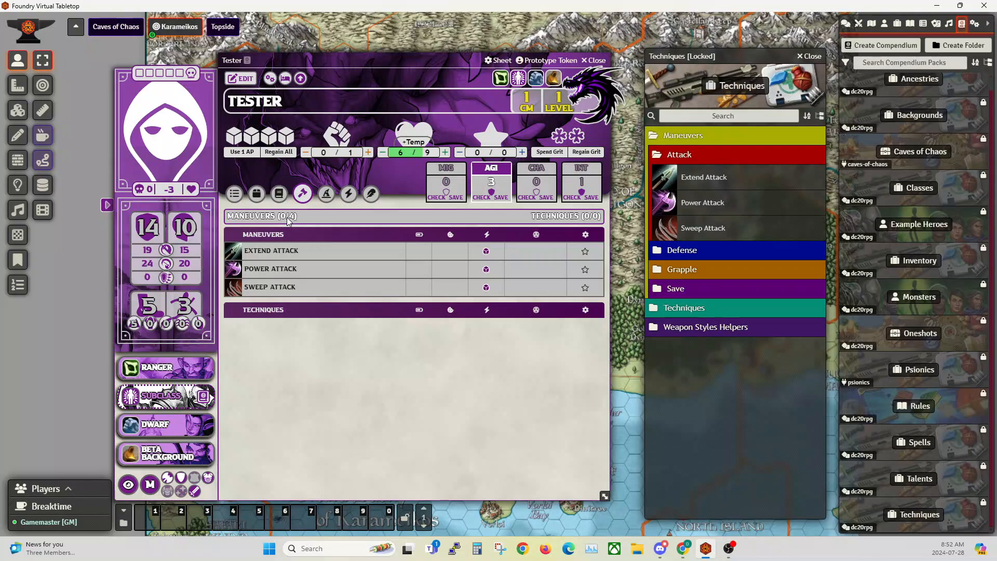
- Add the Spear Style helper from Weapon Styles Helpers to Tester and expand the Trident's attack options in the inventory
{"action": "left_click", "coordinate": [718, 330]}
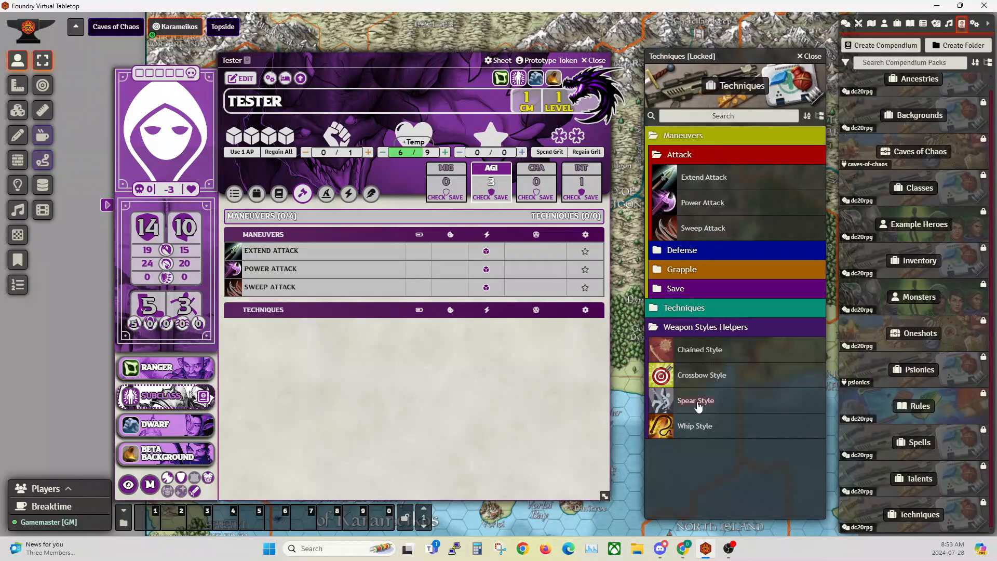
{"action": "left_click_drag", "start_coordinate": [698, 406], "coordinate": [394, 388]}
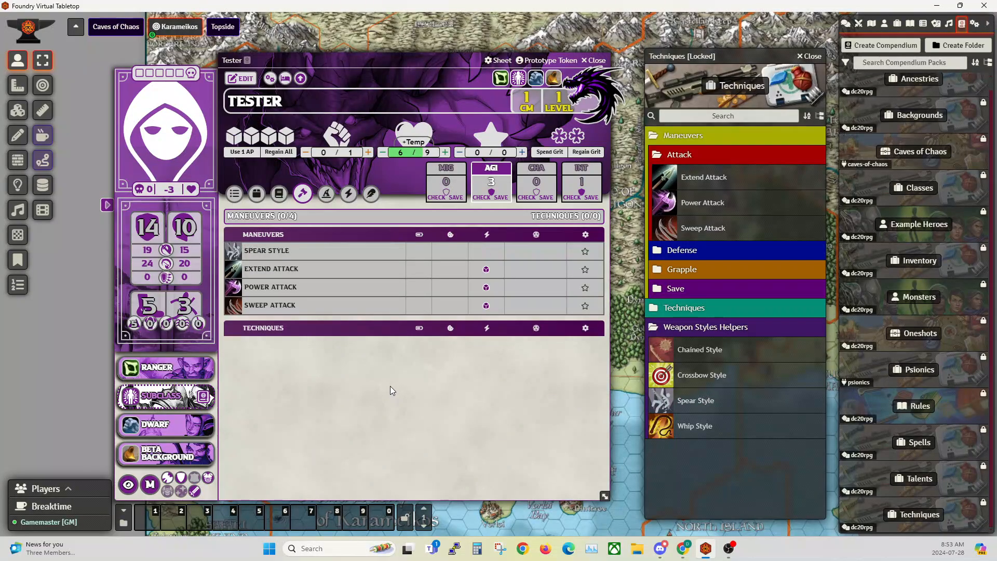
{"action": "left_click", "coordinate": [256, 194]}
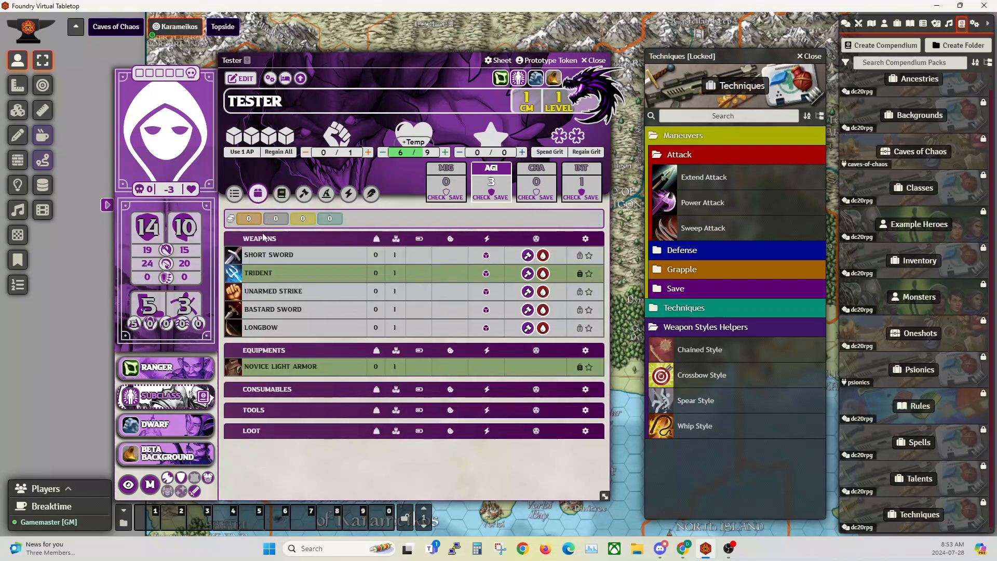
{"action": "left_click", "coordinate": [261, 280]}
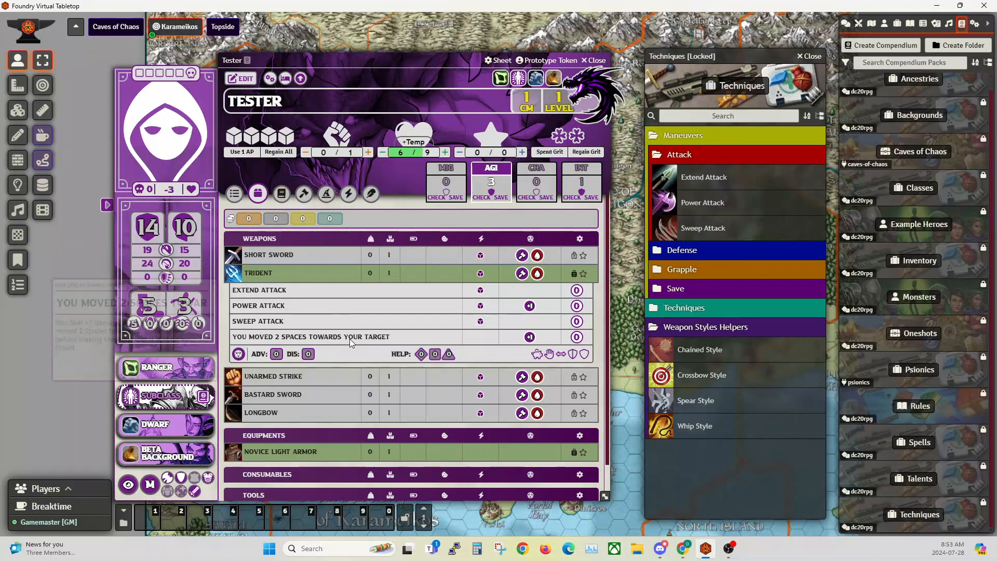
- Add the Bleed and Trip maneuvers from the compendium's Save folder to Tester's maneuvers
{"action": "left_click", "coordinate": [281, 193]}
{"action": "left_click", "coordinate": [303, 194]}
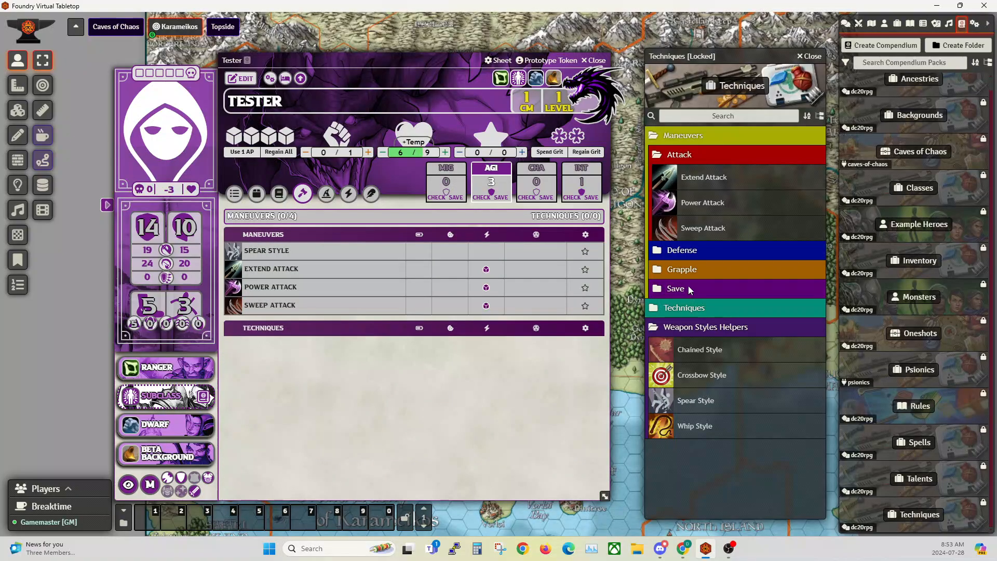
{"action": "left_click", "coordinate": [679, 291]}
{"action": "scroll", "coordinate": [710, 289], "scroll_direction": "down", "scroll_amount": 1}
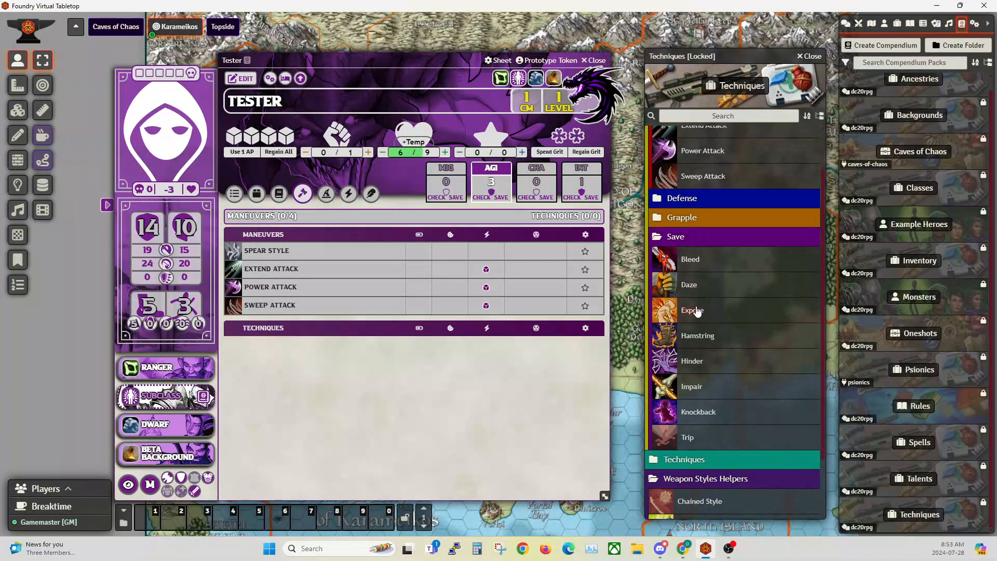
{"action": "left_click_drag", "start_coordinate": [692, 264], "coordinate": [364, 374]}
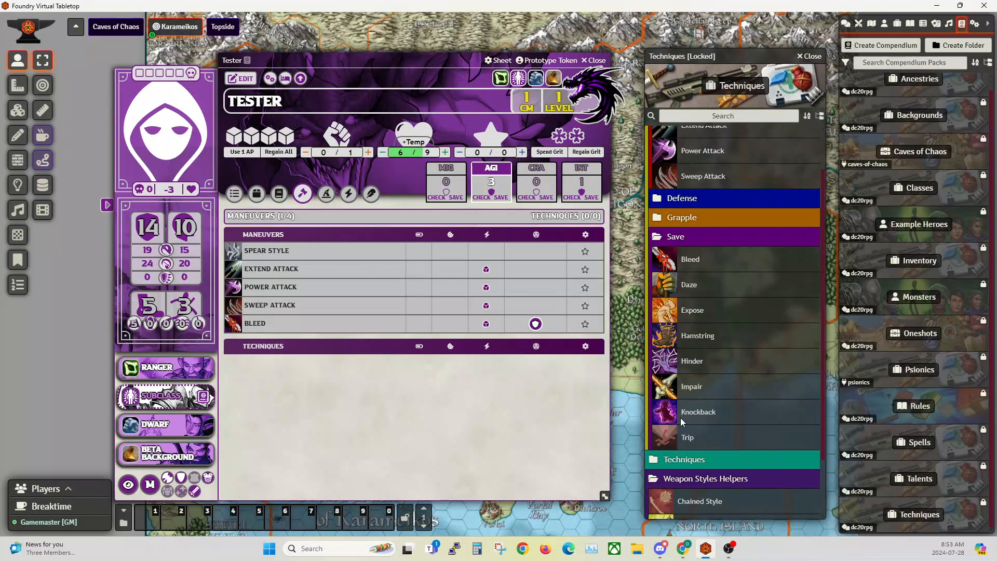
{"action": "left_click_drag", "start_coordinate": [687, 443], "coordinate": [410, 296]}
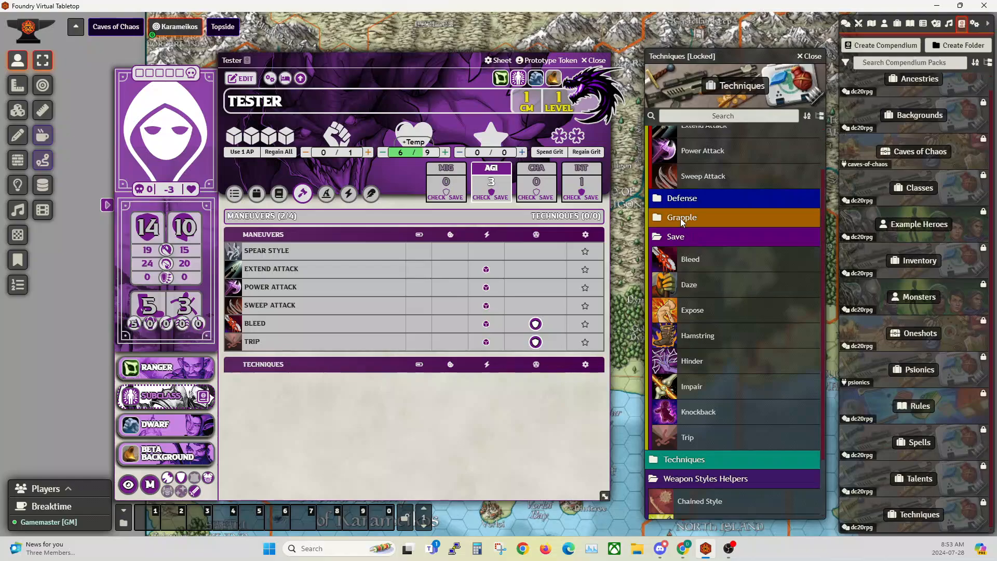
- Add the Parry and Side Step maneuvers from the compendium's Defense folder to Tester's maneuvers
{"action": "left_click", "coordinate": [678, 202]}
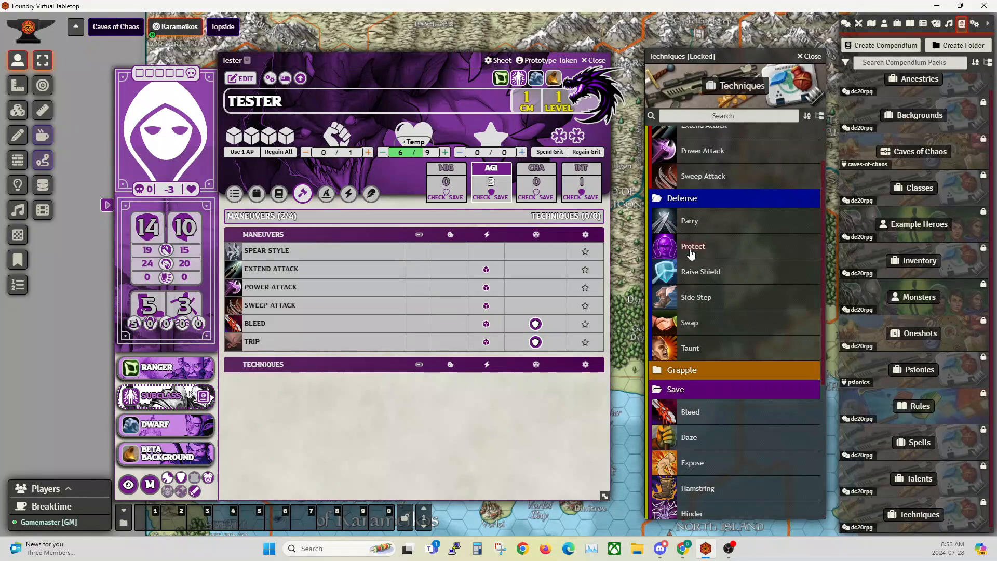
{"action": "left_click_drag", "start_coordinate": [684, 227], "coordinate": [422, 284]}
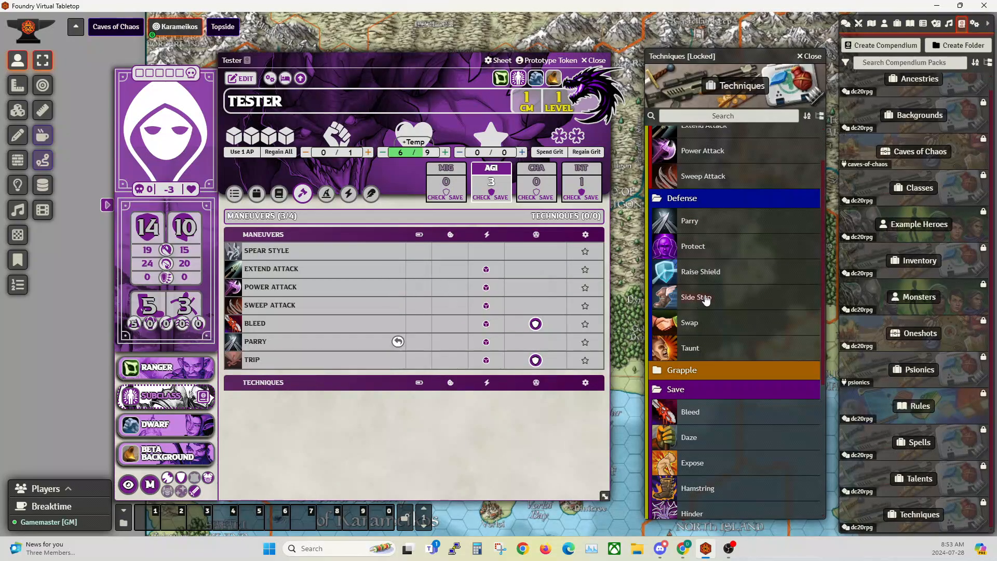
{"action": "left_click_drag", "start_coordinate": [700, 301], "coordinate": [396, 322]}
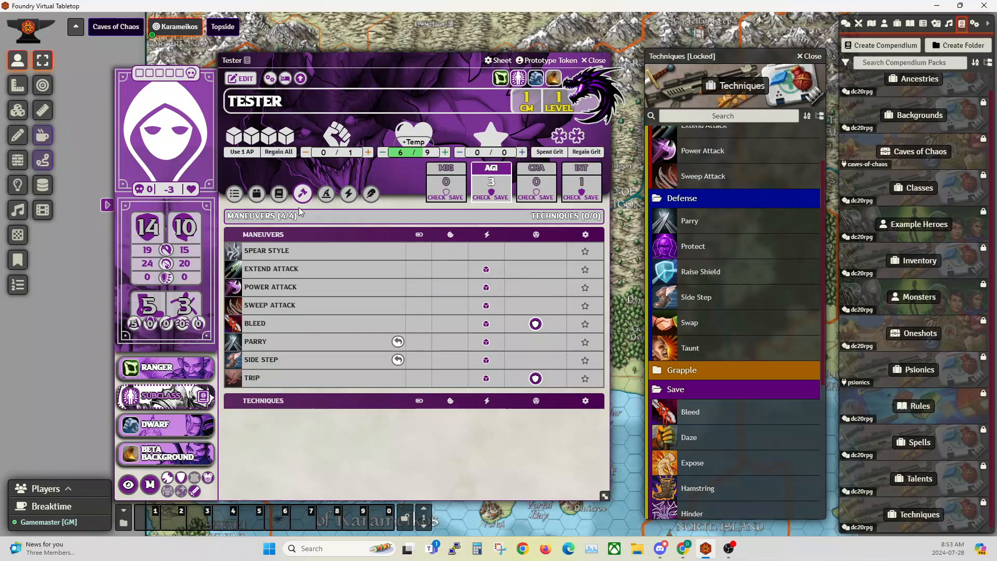
- Collapse the Trident's options in the inventory, mark it as a favorite, and view it on the main page of Tester's sheet
{"action": "left_click", "coordinate": [279, 195]}
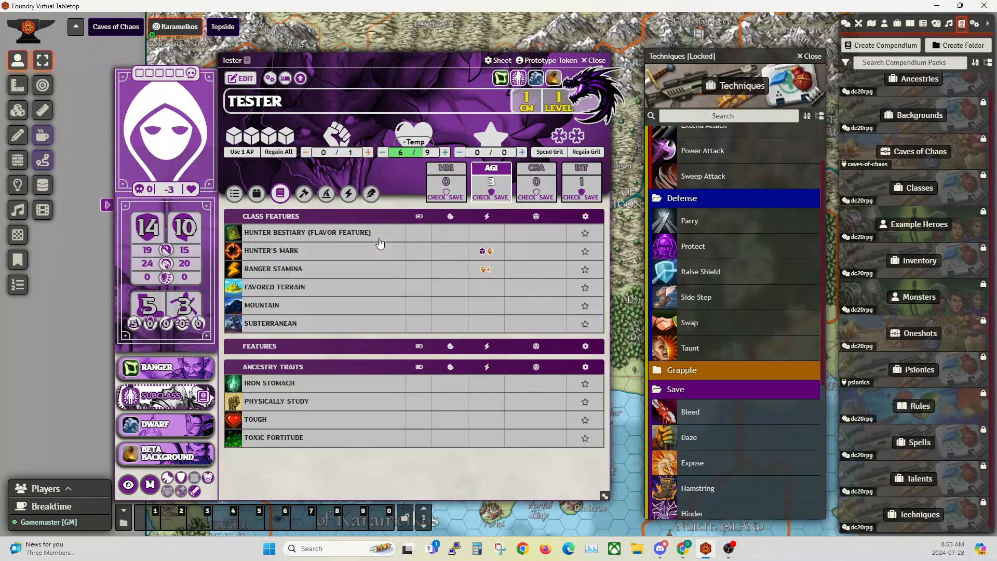
{"action": "left_click", "coordinate": [255, 197]}
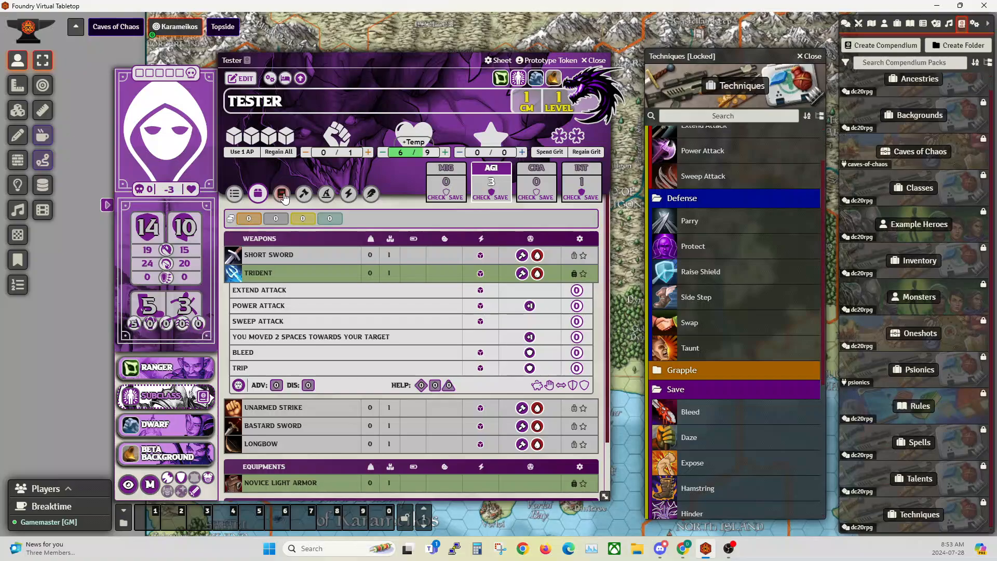
{"action": "left_click", "coordinate": [260, 273]}
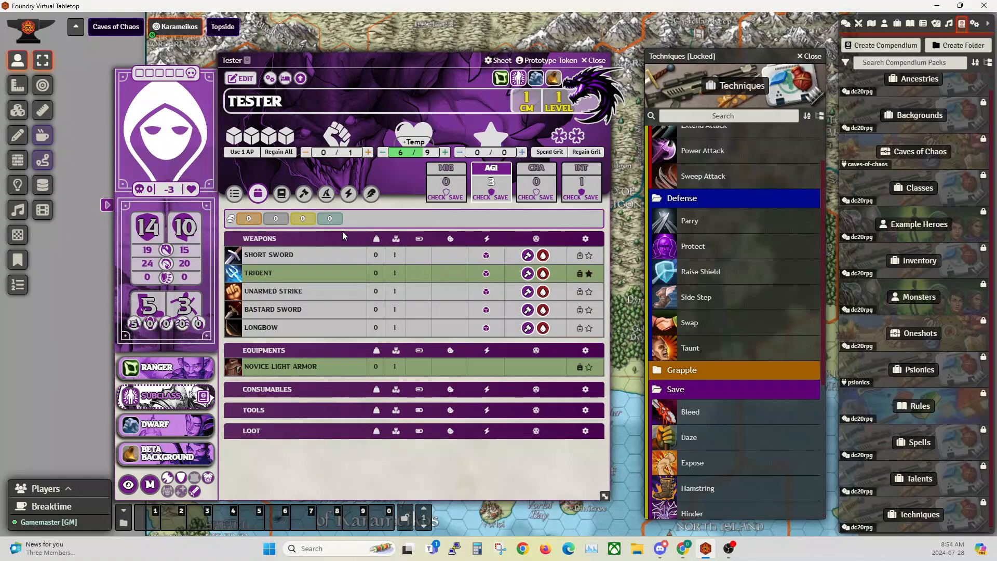
{"action": "left_click", "coordinate": [238, 197]}
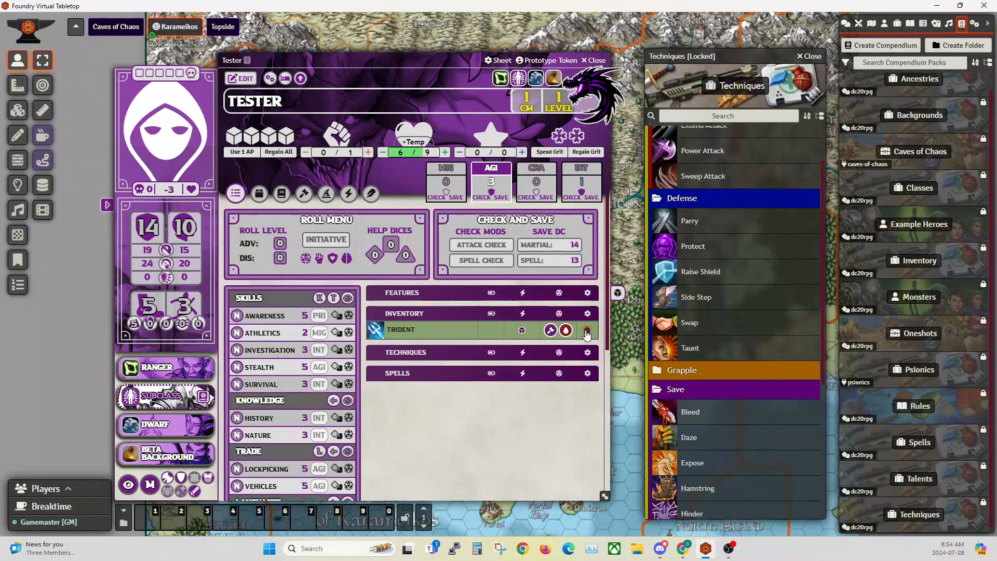
{"action": "left_click", "coordinate": [281, 193]}
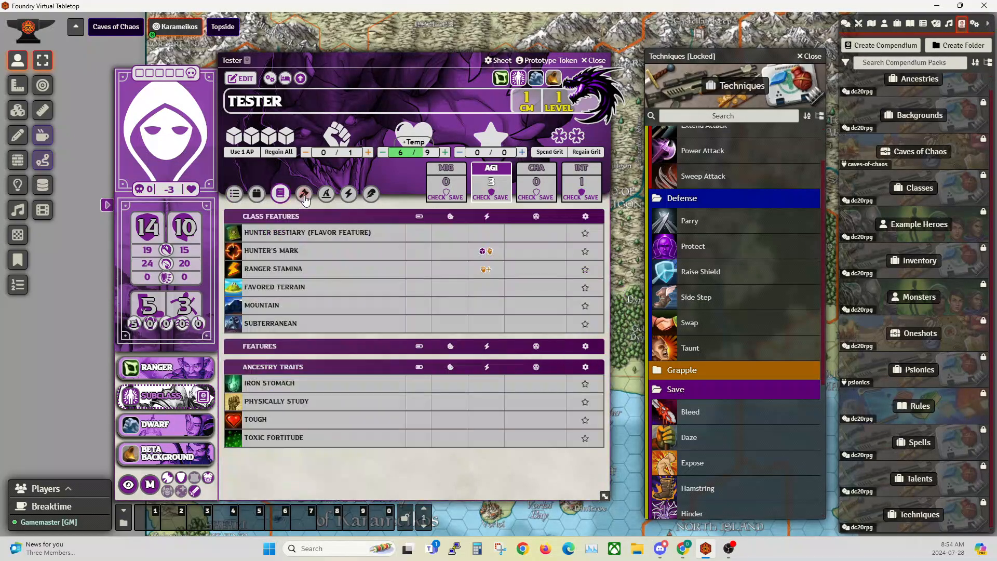
{"action": "left_click", "coordinate": [303, 193]}
{"action": "left_click", "coordinate": [326, 200]}
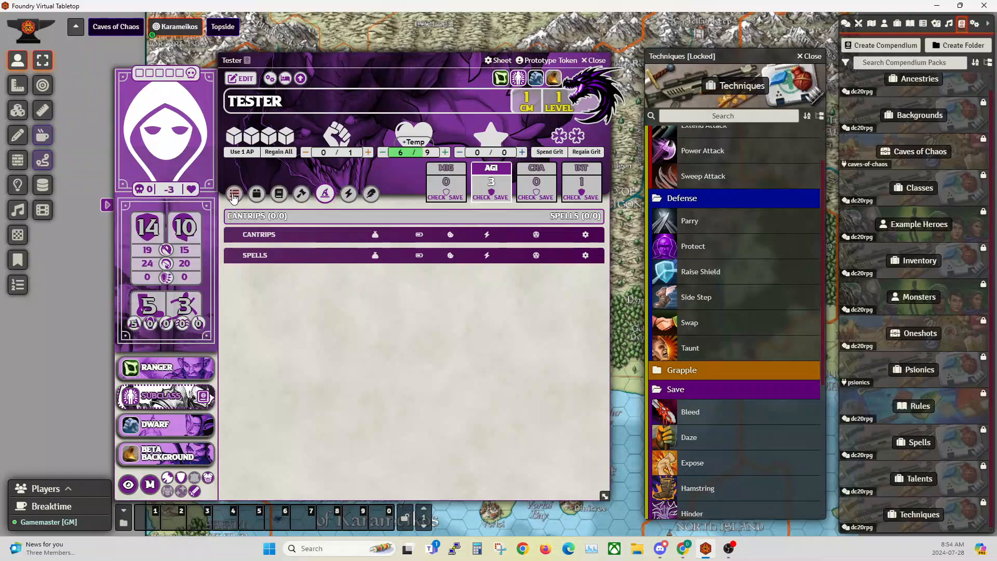
{"action": "left_click", "coordinate": [235, 193]}
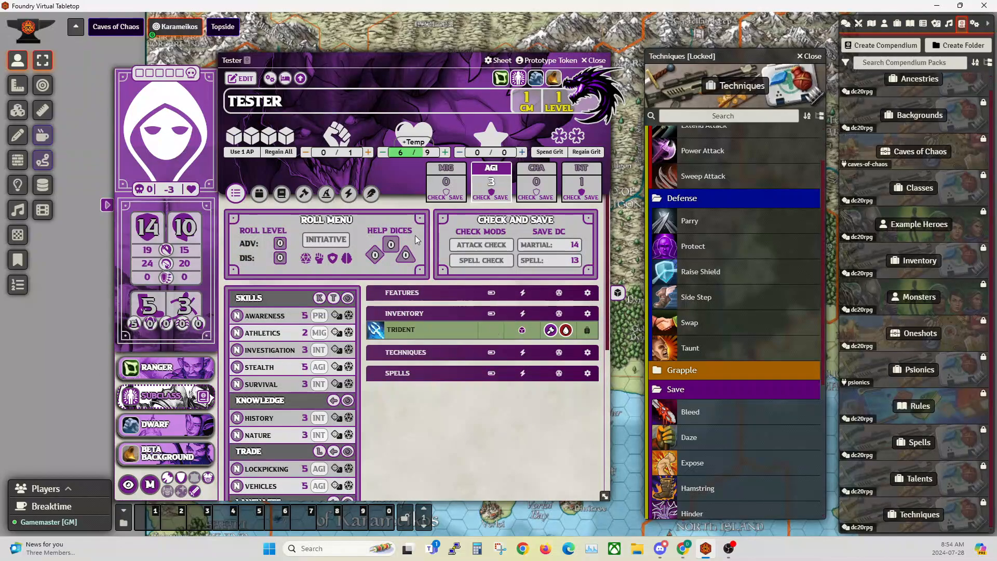
- Close the Techniques compendium and hide the side panel of Tester's character sheet
{"action": "left_click_drag", "start_coordinate": [329, 61], "coordinate": [271, 64]}
{"action": "left_click", "coordinate": [812, 57]}
{"action": "left_click", "coordinate": [175, 205]}
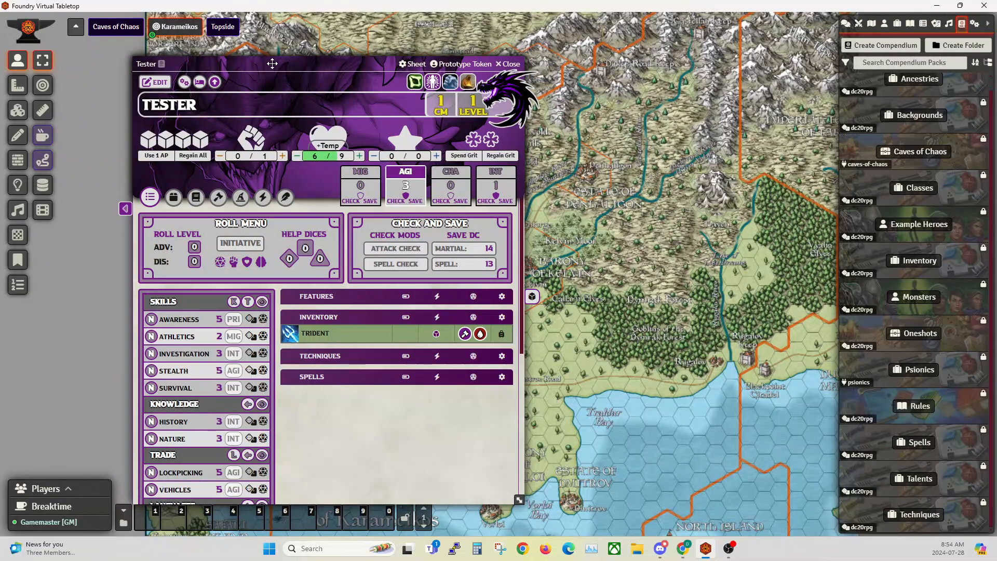
- Minimize Tester's sheet, show the Actors list, and restore the sheet over the map
{"action": "double_click", "coordinate": [332, 64]}
{"action": "left_click_drag", "start_coordinate": [183, 59], "coordinate": [149, 73]}
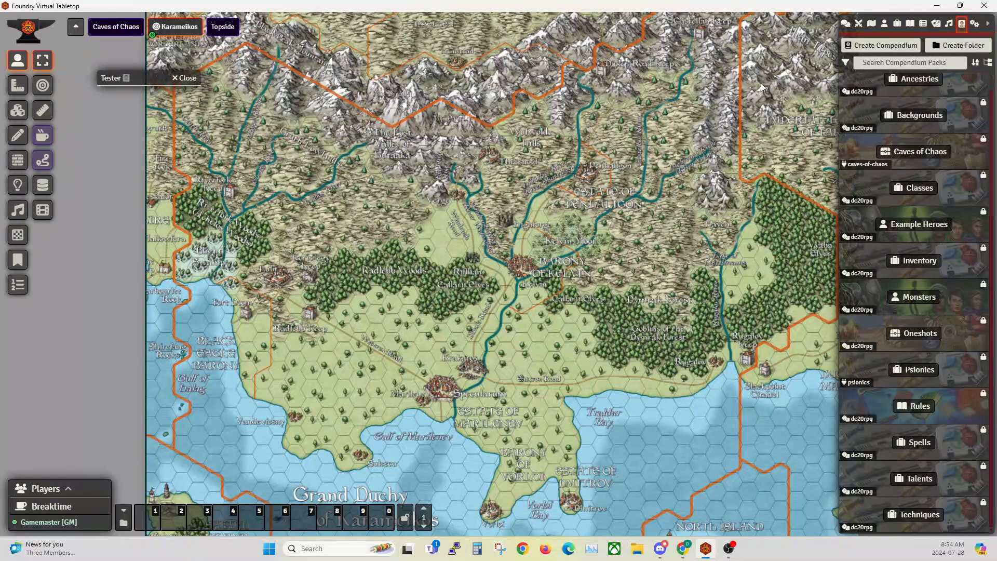
{"action": "left_click", "coordinate": [884, 26]}
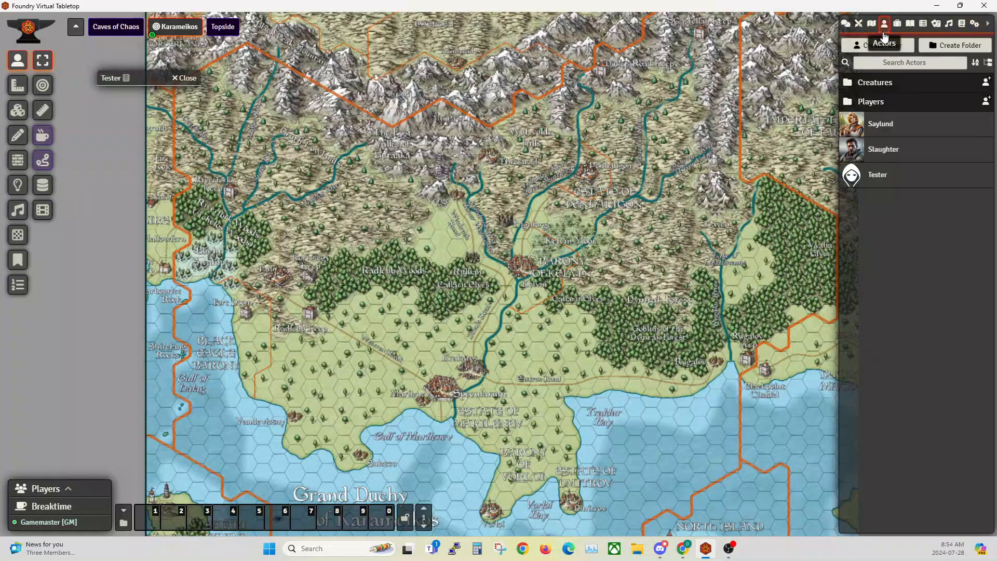
{"action": "double_click", "coordinate": [143, 77]}
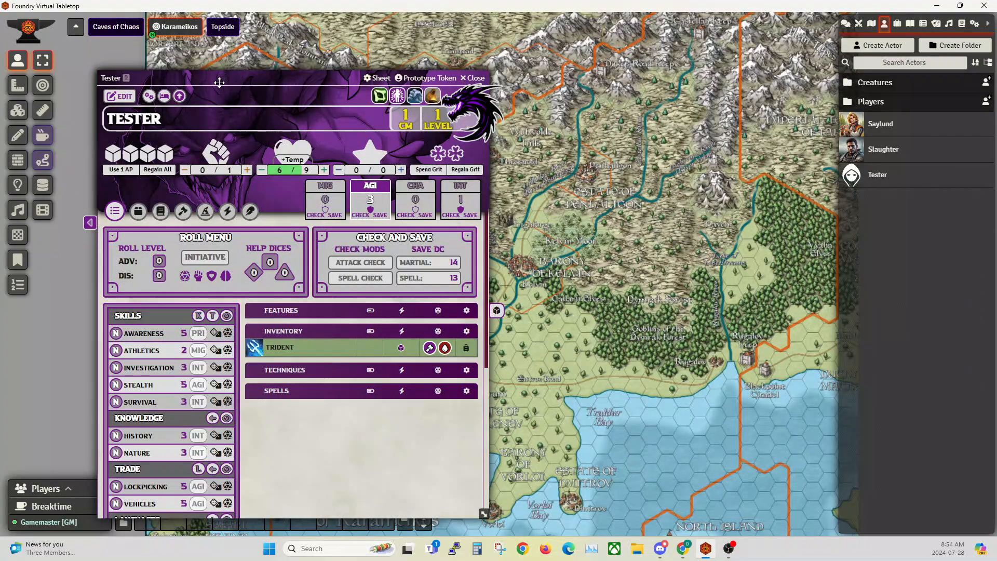
{"action": "left_click_drag", "start_coordinate": [223, 78], "coordinate": [232, 57]}
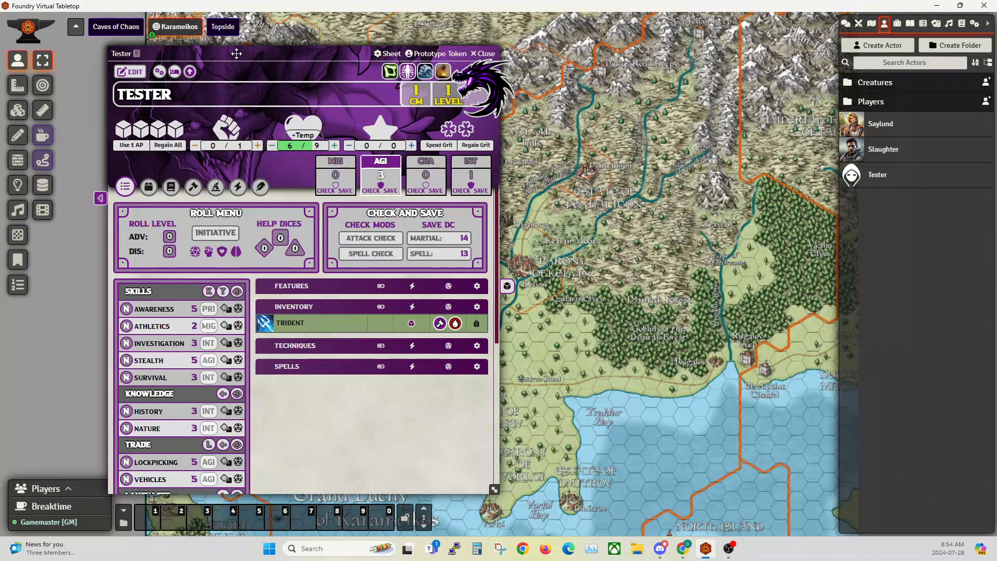
- Close Tester's sheet, assign the Tester actor to macro slot 1, and use the macro to display the sheet before closing it again
{"action": "left_click", "coordinate": [482, 53]}
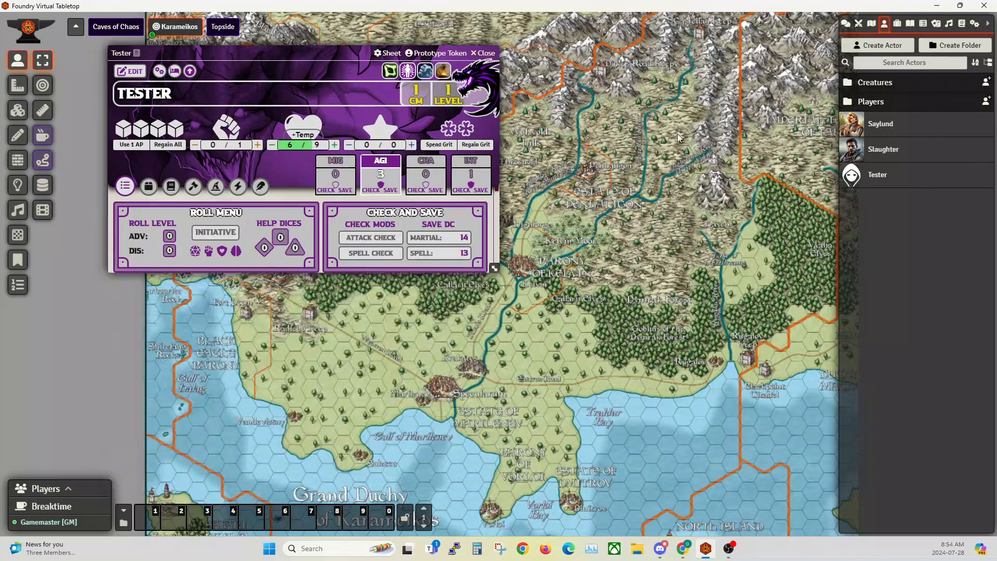
{"action": "left_click_drag", "start_coordinate": [884, 182], "coordinate": [151, 522]}
{"action": "left_click", "coordinate": [151, 523]}
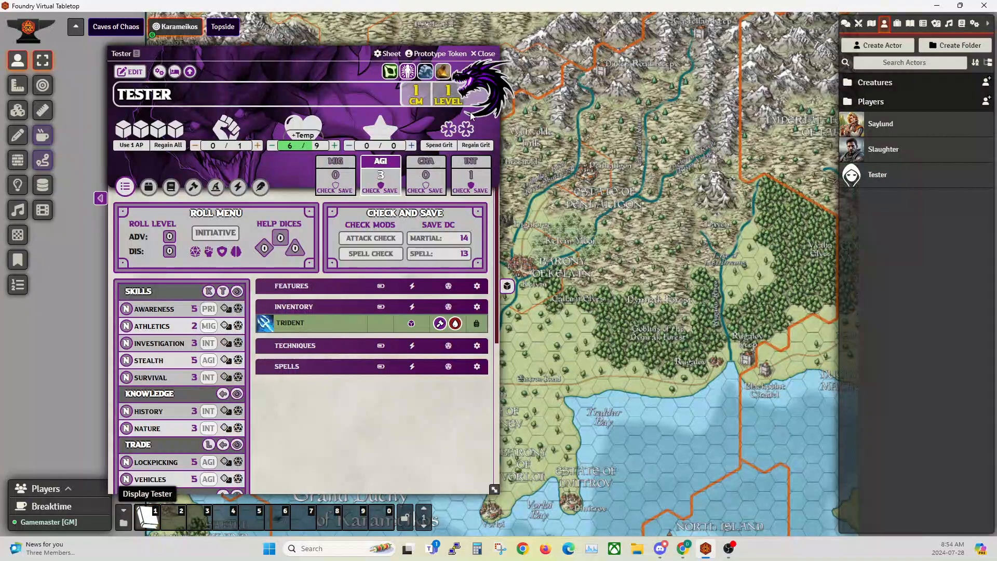
{"action": "left_click", "coordinate": [482, 53]}
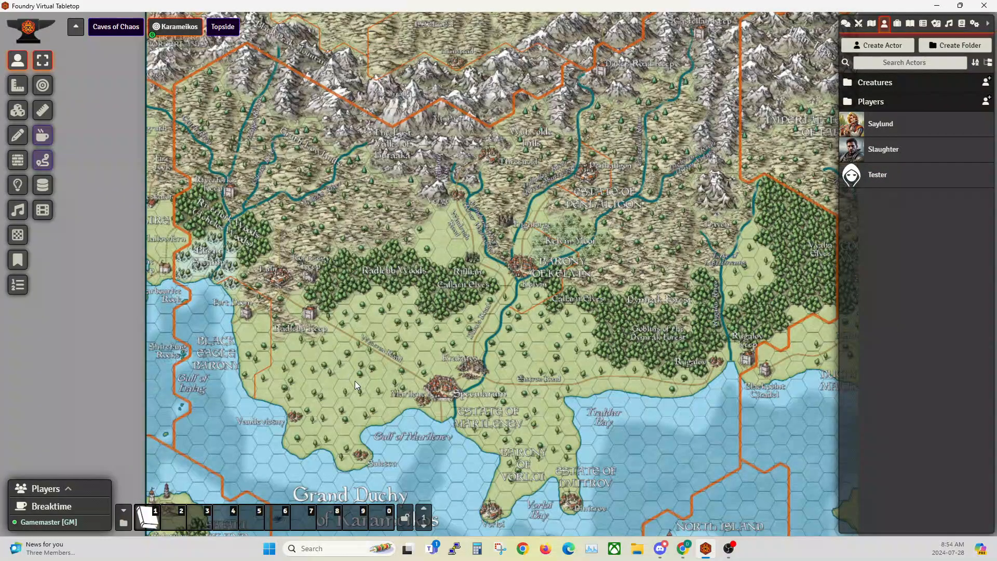
{"action": "scroll", "coordinate": [355, 384], "scroll_direction": "down", "scroll_amount": 3}
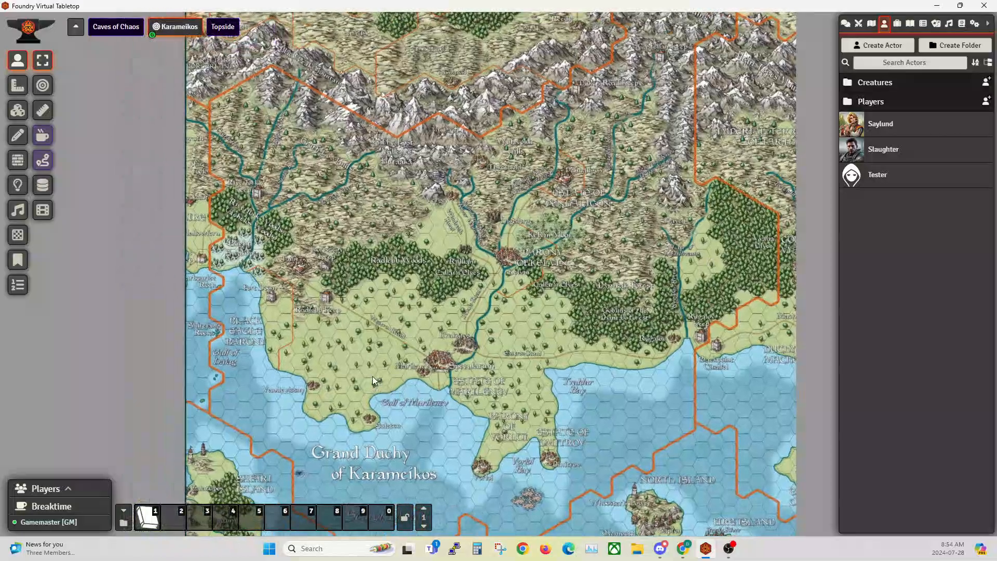
{"action": "left_click_drag", "start_coordinate": [382, 385], "coordinate": [322, 382]}
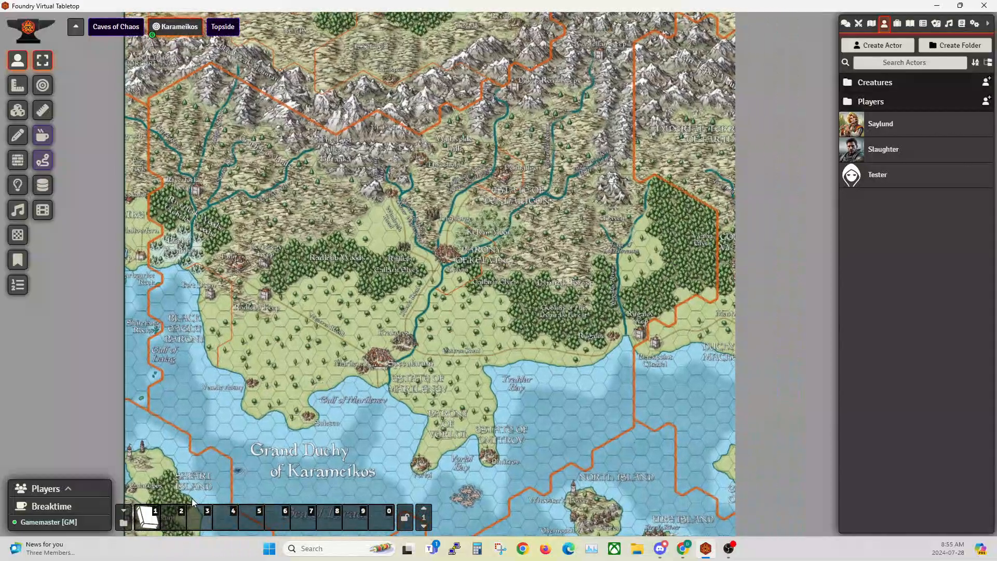
- Use the slot 1 macro to display and close Tester's sheet, display it again, reposition it over the map, and show its side panel
{"action": "left_click", "coordinate": [146, 527]}
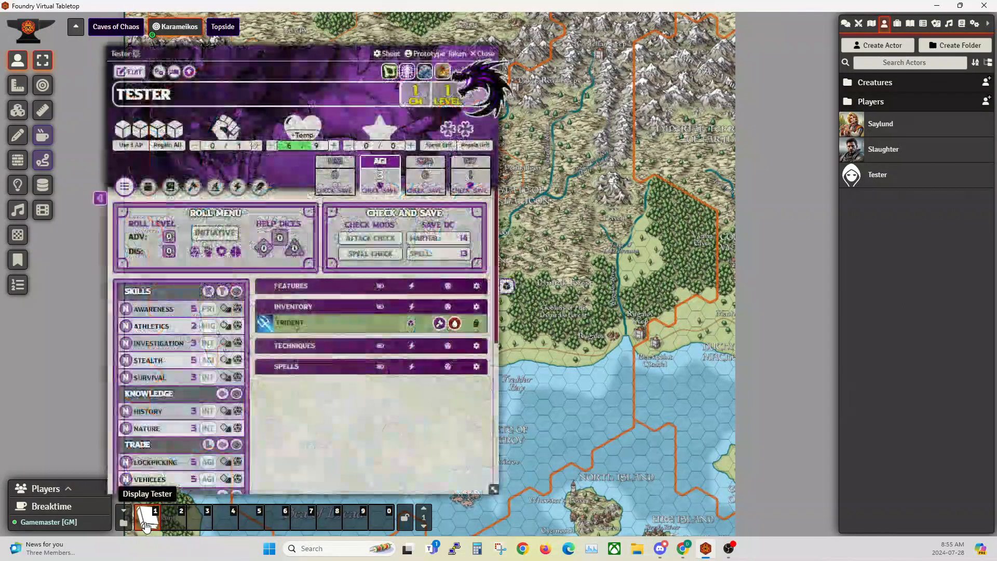
{"action": "left_click", "coordinate": [146, 528]}
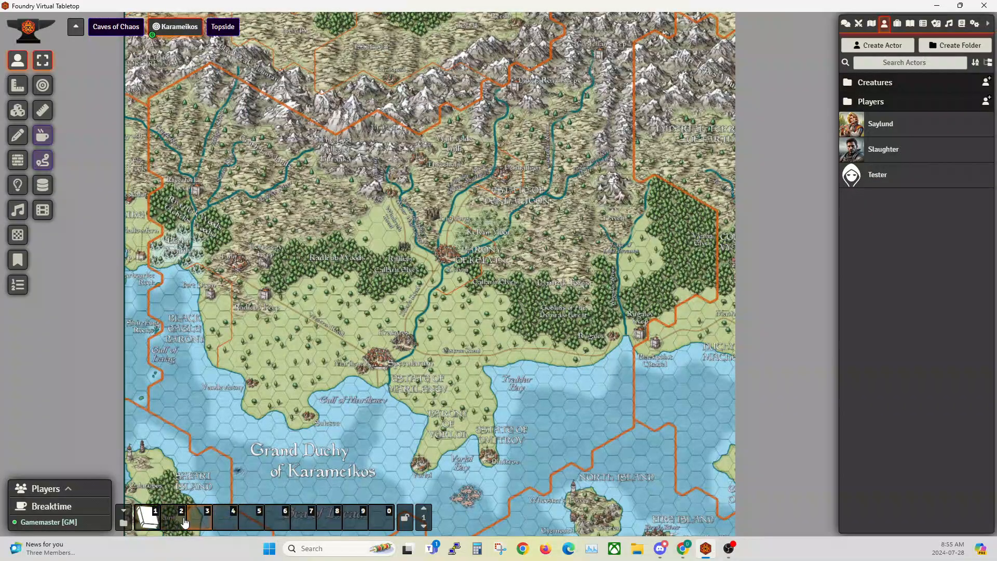
{"action": "left_click", "coordinate": [146, 527]}
{"action": "left_click_drag", "start_coordinate": [230, 53], "coordinate": [379, 51]}
{"action": "left_click", "coordinate": [247, 197]}
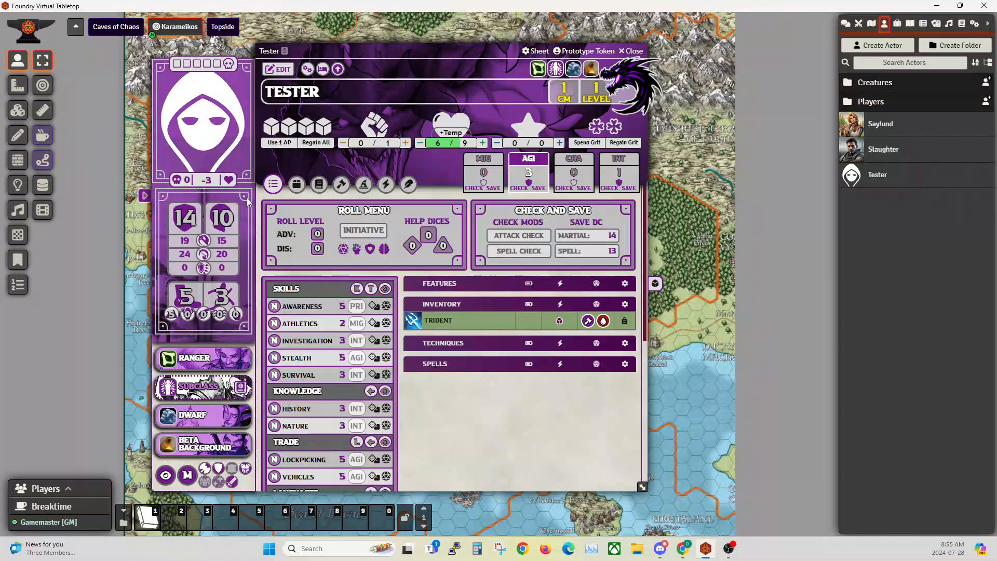
- Complete a Full Rest for Tester and restore the character's stamina to 1
{"action": "left_click", "coordinate": [321, 70]}
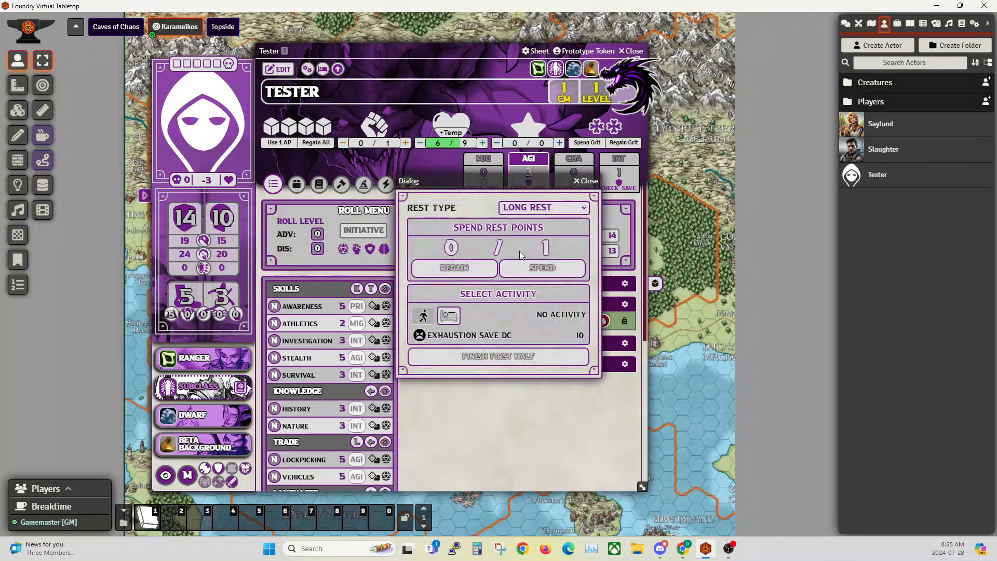
{"action": "left_click", "coordinate": [536, 208]}
{"action": "left_click", "coordinate": [545, 251]}
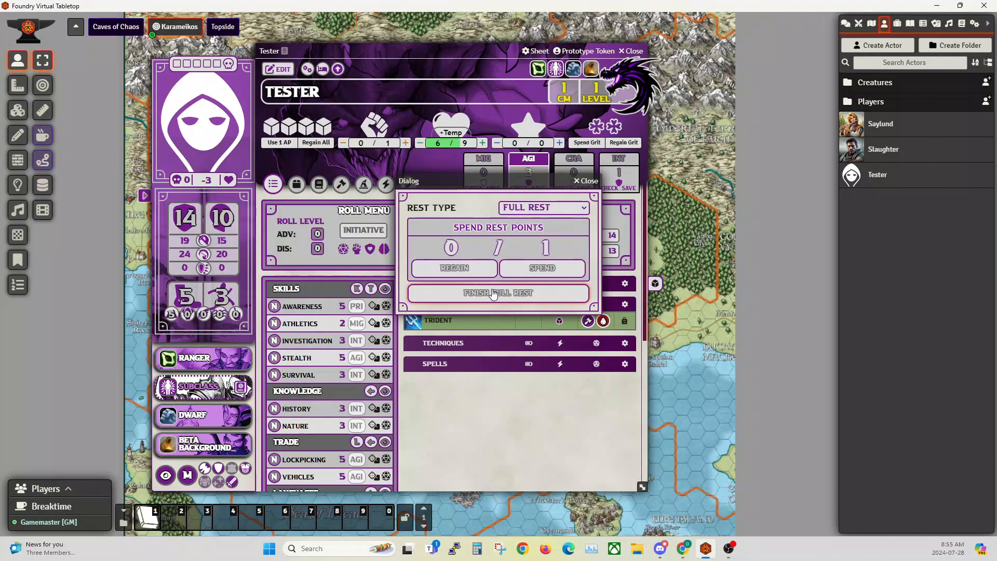
{"action": "left_click", "coordinate": [492, 294]}
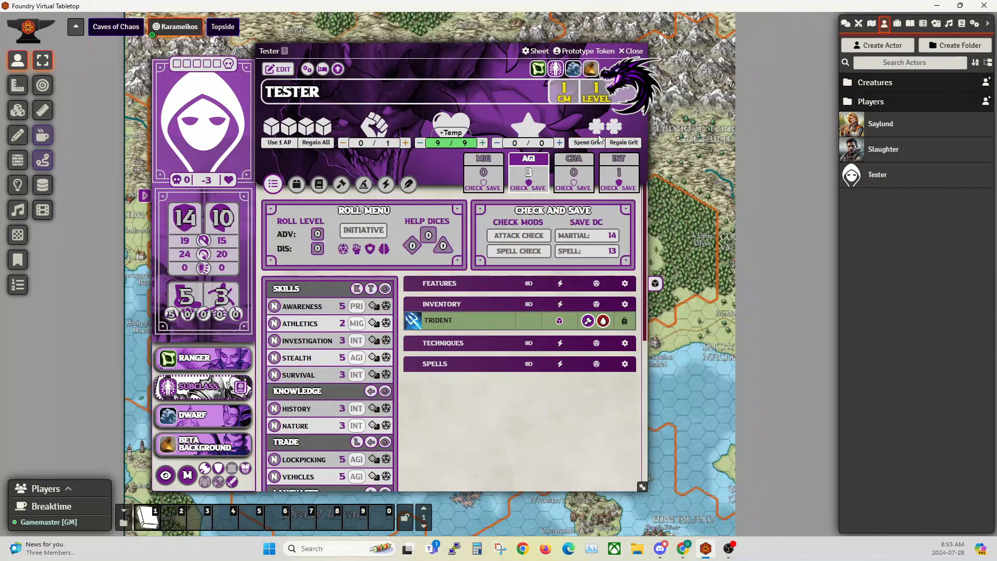
{"action": "left_click", "coordinate": [405, 143]}
- Review the languages, damage reduction, and condition immunities on Tester's sheet, and reposition the sheet over the map
{"action": "scroll", "coordinate": [523, 328], "scroll_direction": "down", "scroll_amount": 1}
{"action": "scroll", "coordinate": [523, 328], "scroll_direction": "down", "scroll_amount": 4}
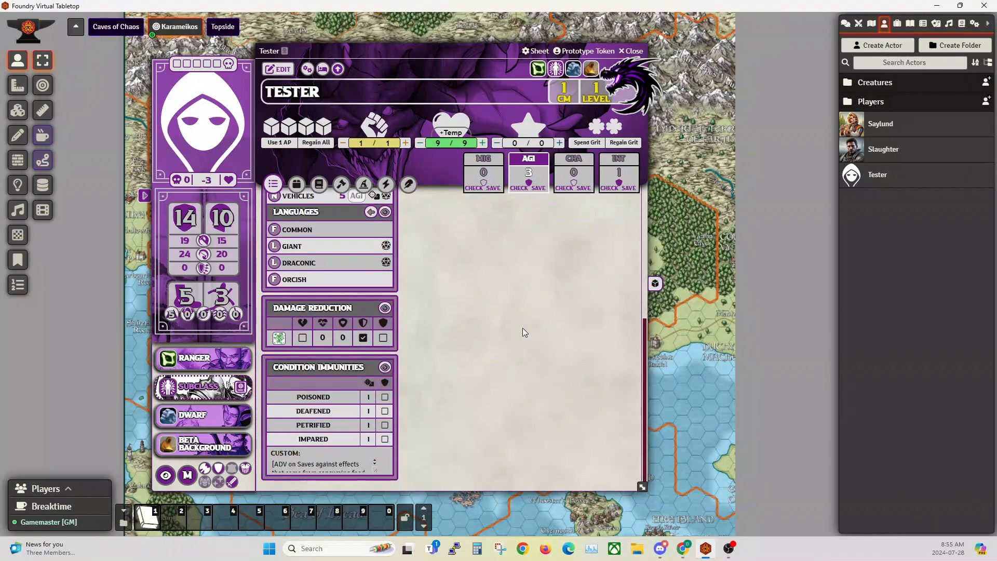
{"action": "scroll", "coordinate": [523, 328], "scroll_direction": "up", "scroll_amount": 5}
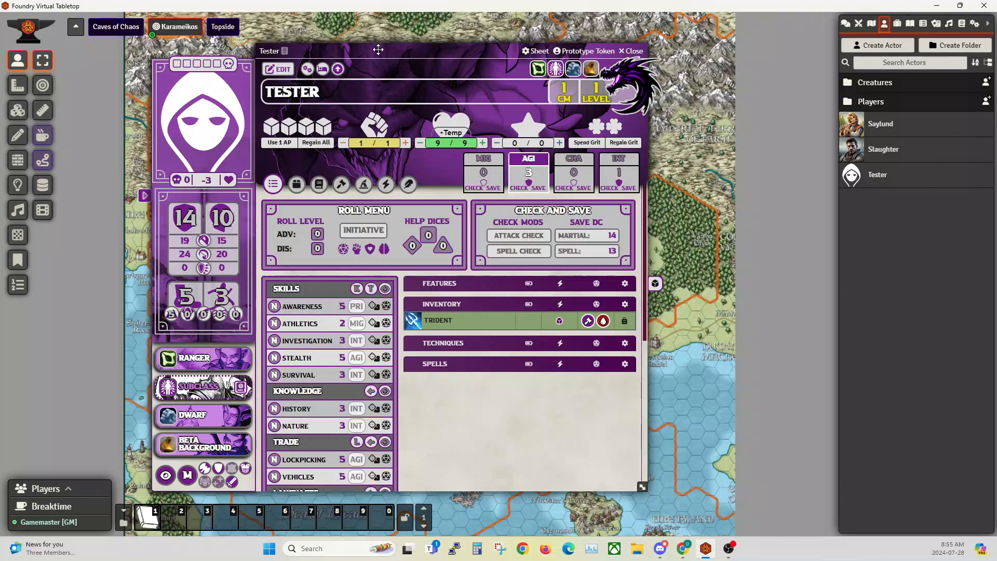
{"action": "mouse_move", "coordinate": [378, 50]}
{"action": "left_mouse_down"}
{"action": "mouse_move", "coordinate": [333, 48]}
{"action": "mouse_move", "coordinate": [372, 51]}
{"action": "left_mouse_up"}
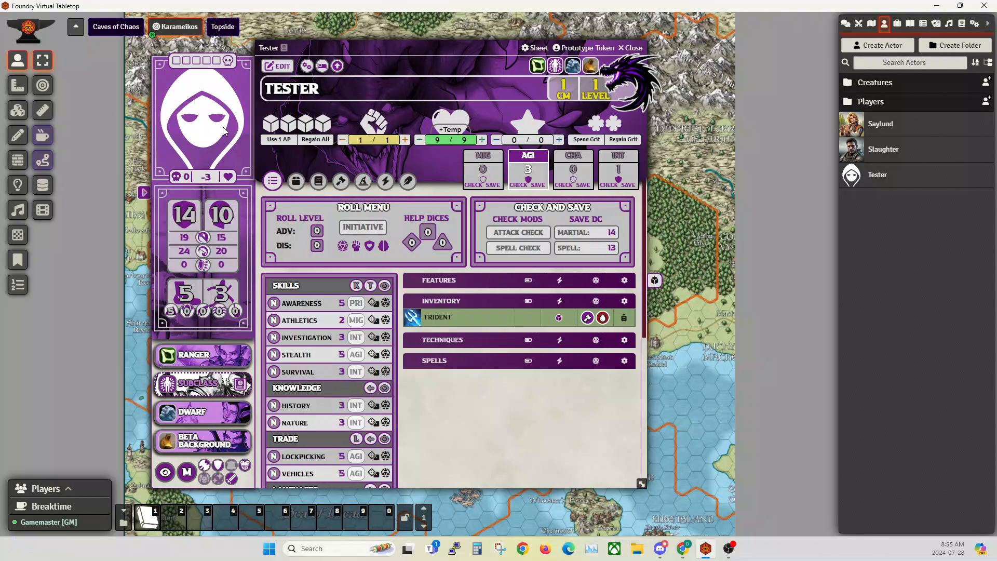
{"action": "left_click_drag", "start_coordinate": [373, 52], "coordinate": [405, 53]}
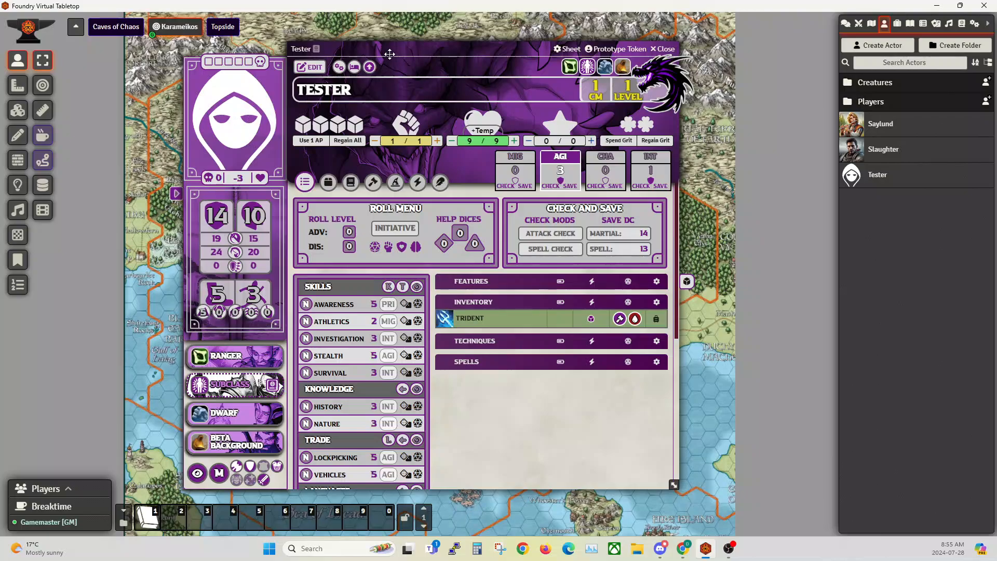
{"action": "left_click_drag", "start_coordinate": [388, 52], "coordinate": [386, 53]}
- Enable editing on Tester's sheet, open the avatar and token editor from the portrait, and allow modification of the avatar
{"action": "left_click", "coordinate": [308, 68]}
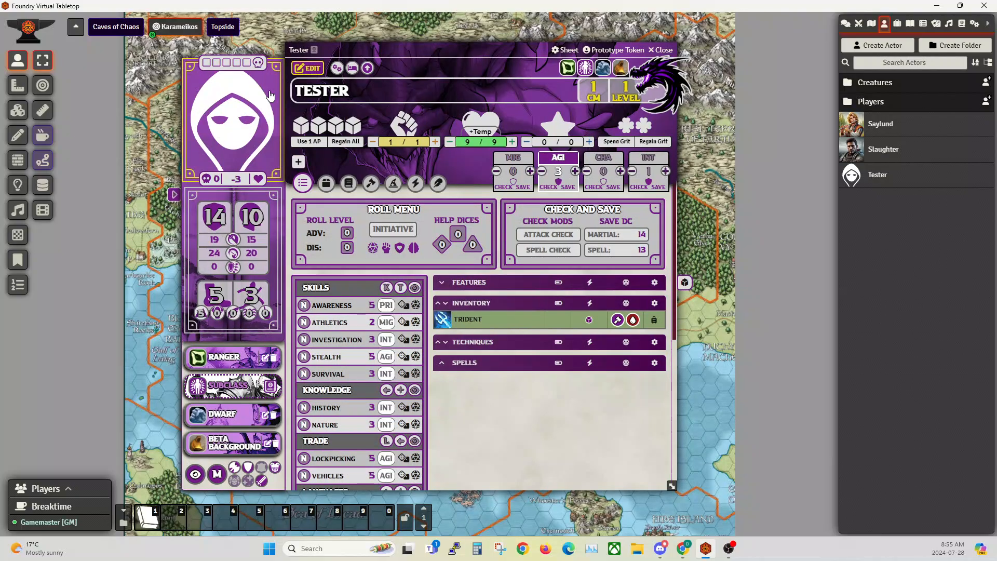
{"action": "left_click", "coordinate": [217, 126]}
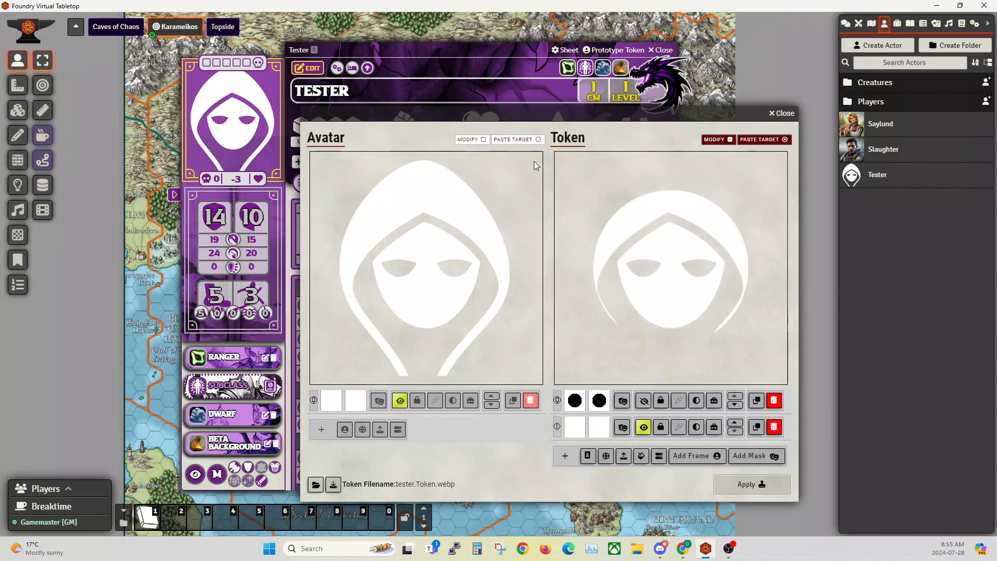
{"action": "left_click", "coordinate": [473, 144]}
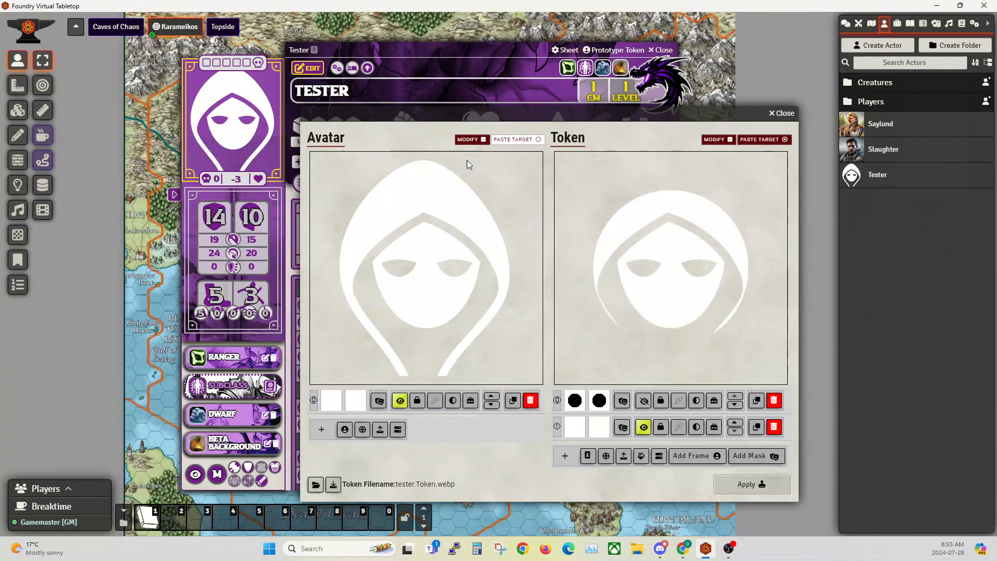
- Browse the Avernus folder in User Data for an avatar image and close the file browser without choosing a file
{"action": "left_click", "coordinate": [381, 429]}
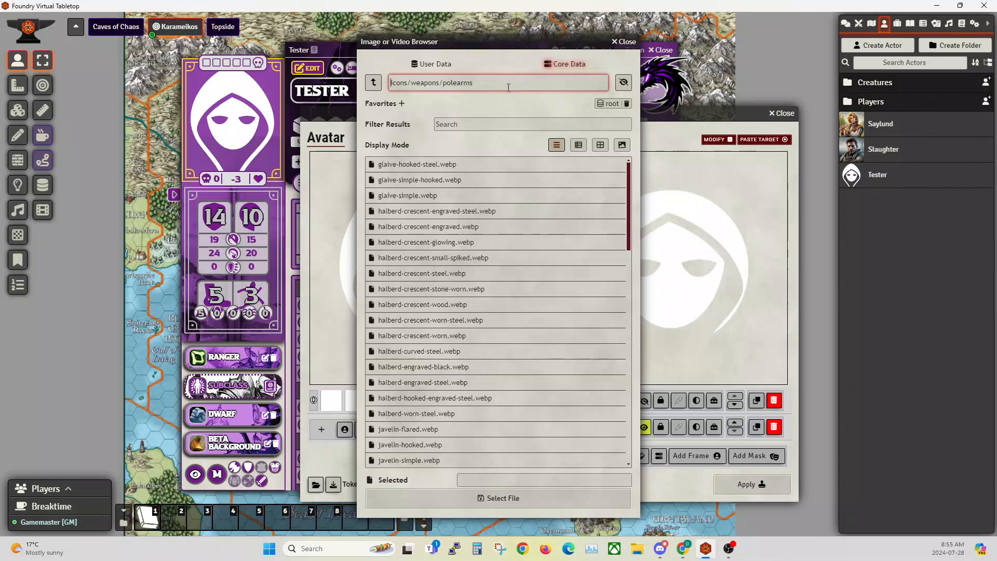
{"action": "left_click", "coordinate": [430, 63]}
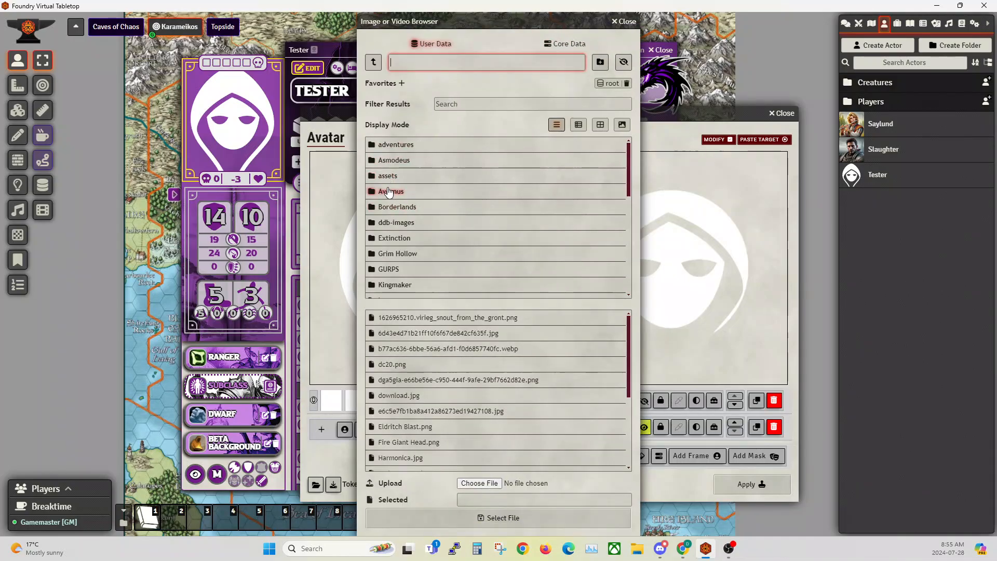
{"action": "left_click", "coordinate": [390, 192]}
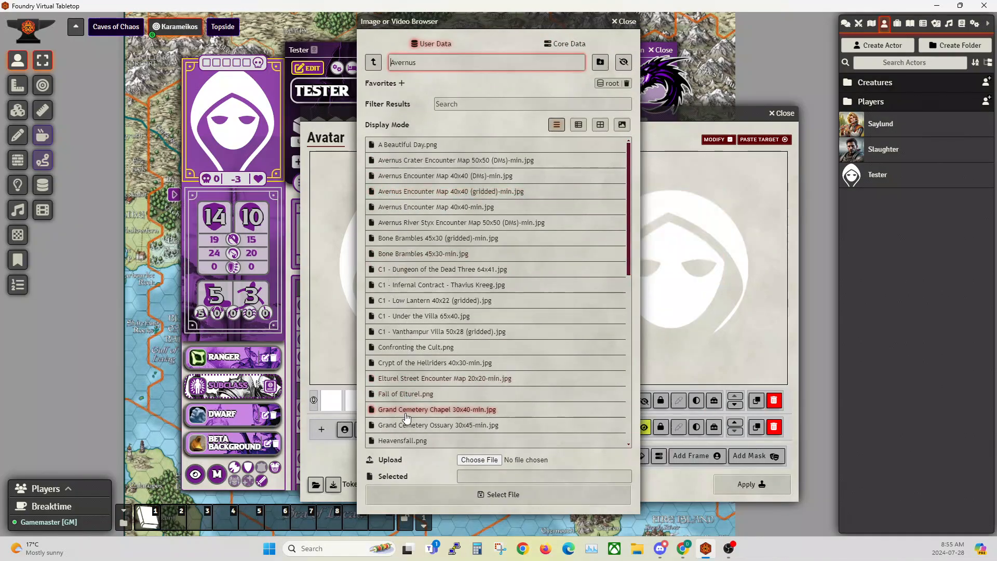
{"action": "left_click", "coordinate": [626, 22]}
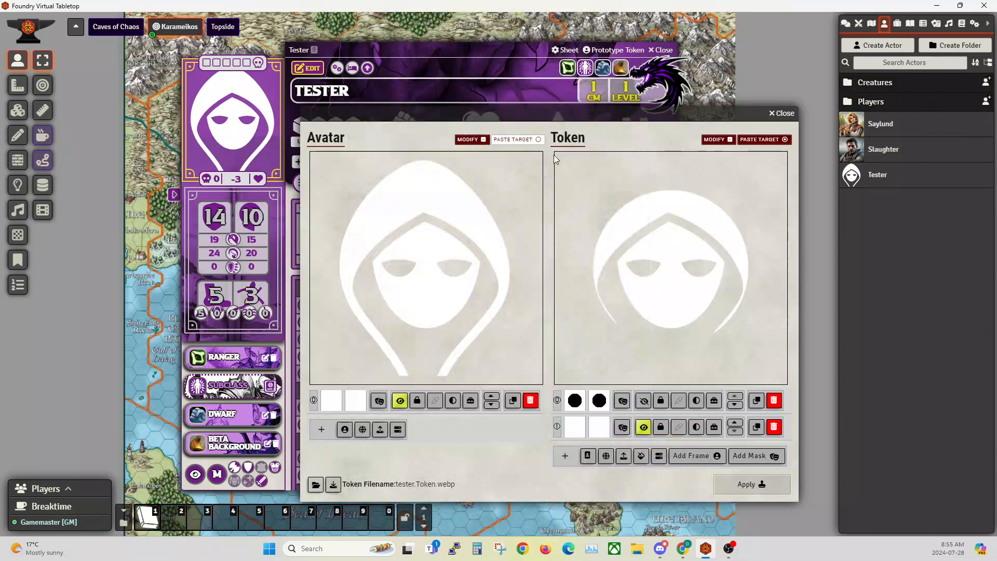
- Close the avatar and token editor without applying changes, and close Tester's character sheet
{"action": "left_click", "coordinate": [792, 121]}
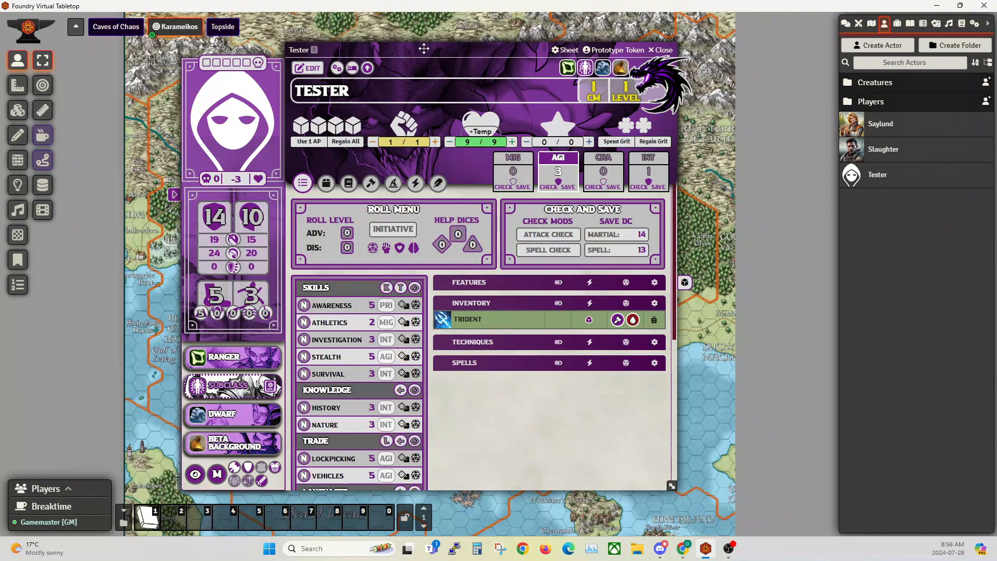
{"action": "left_click_drag", "start_coordinate": [423, 50], "coordinate": [405, 52]}
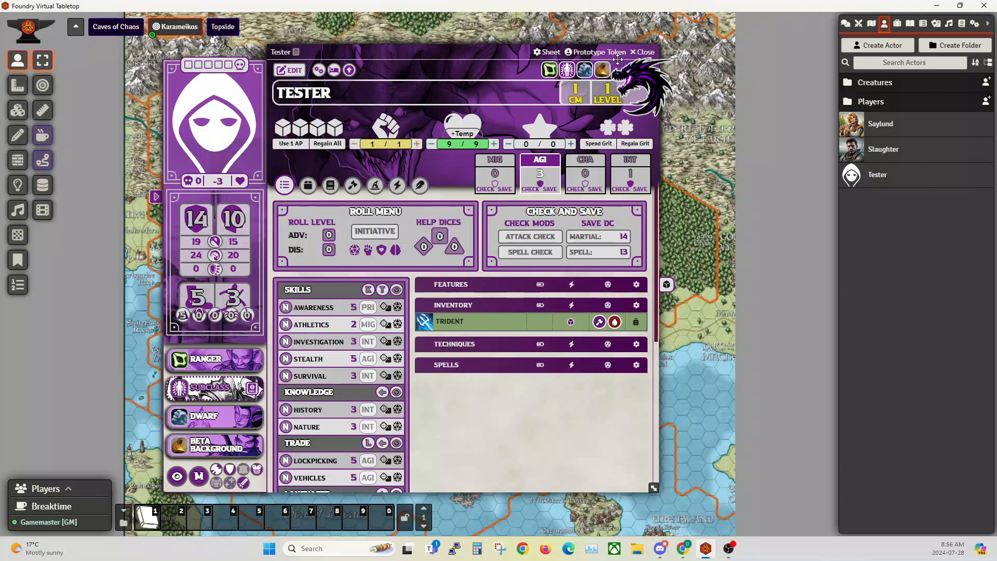
{"action": "left_click", "coordinate": [645, 52]}
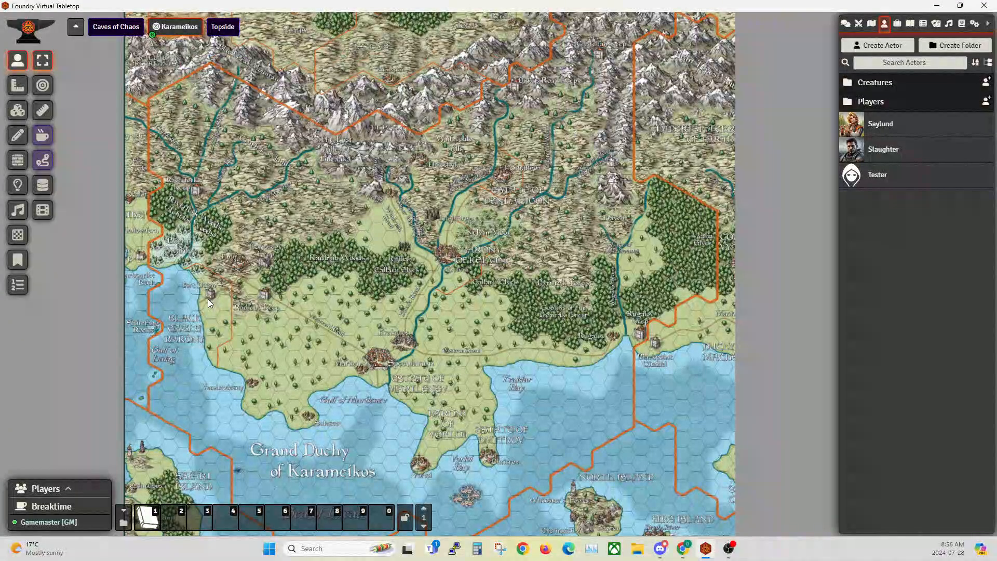